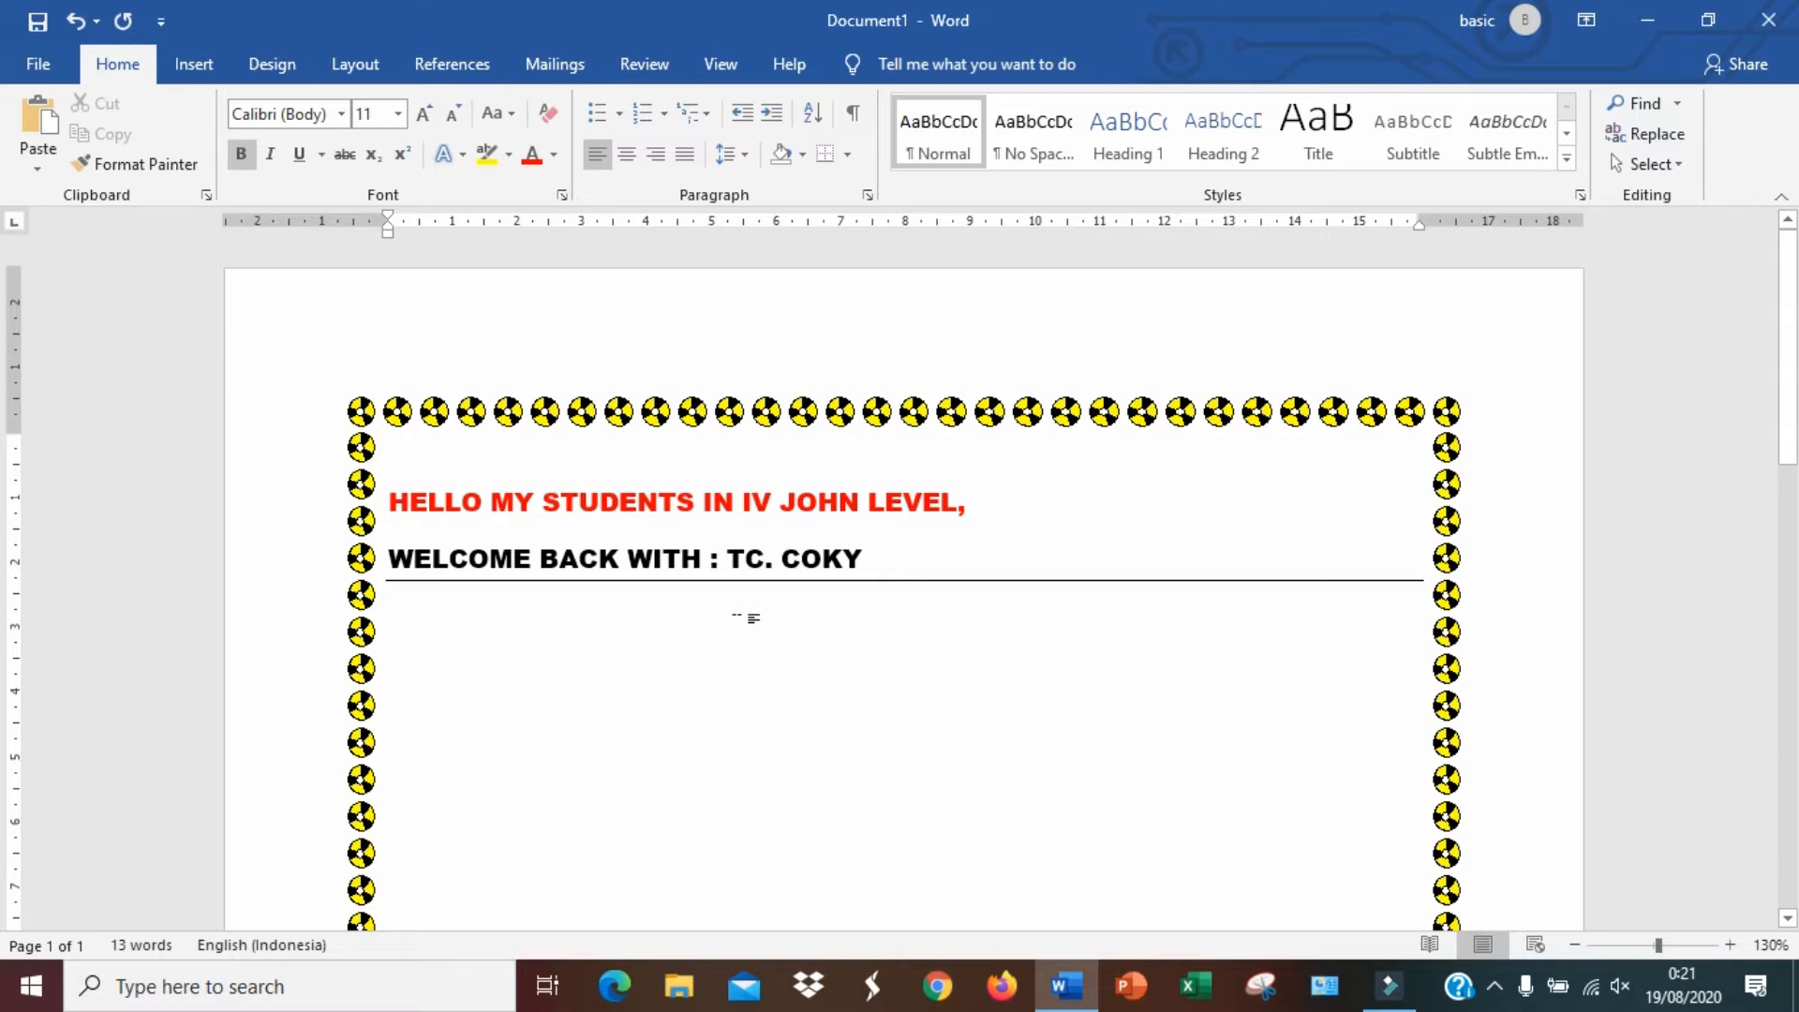
Type the line "PENGATURAN TEKS :" and start a numbered list below it
text(PENGATURAN)
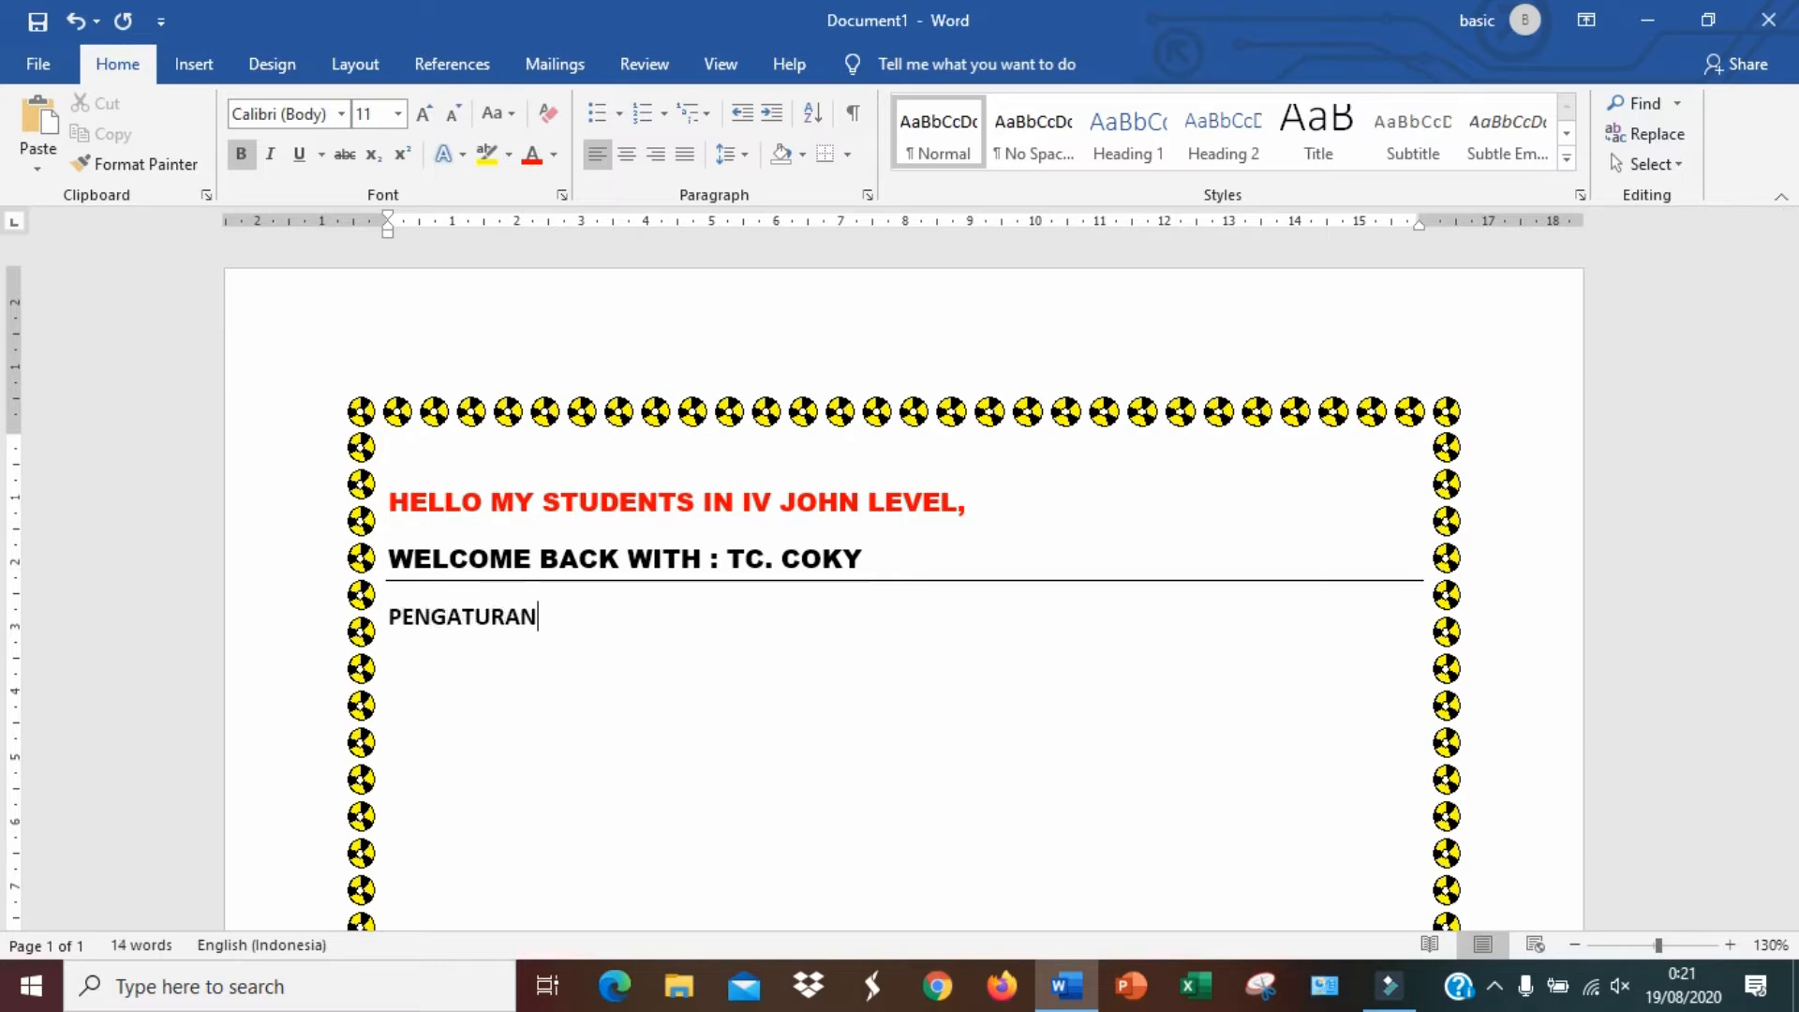
text( TEKS :)
key(Return)
text(1. )
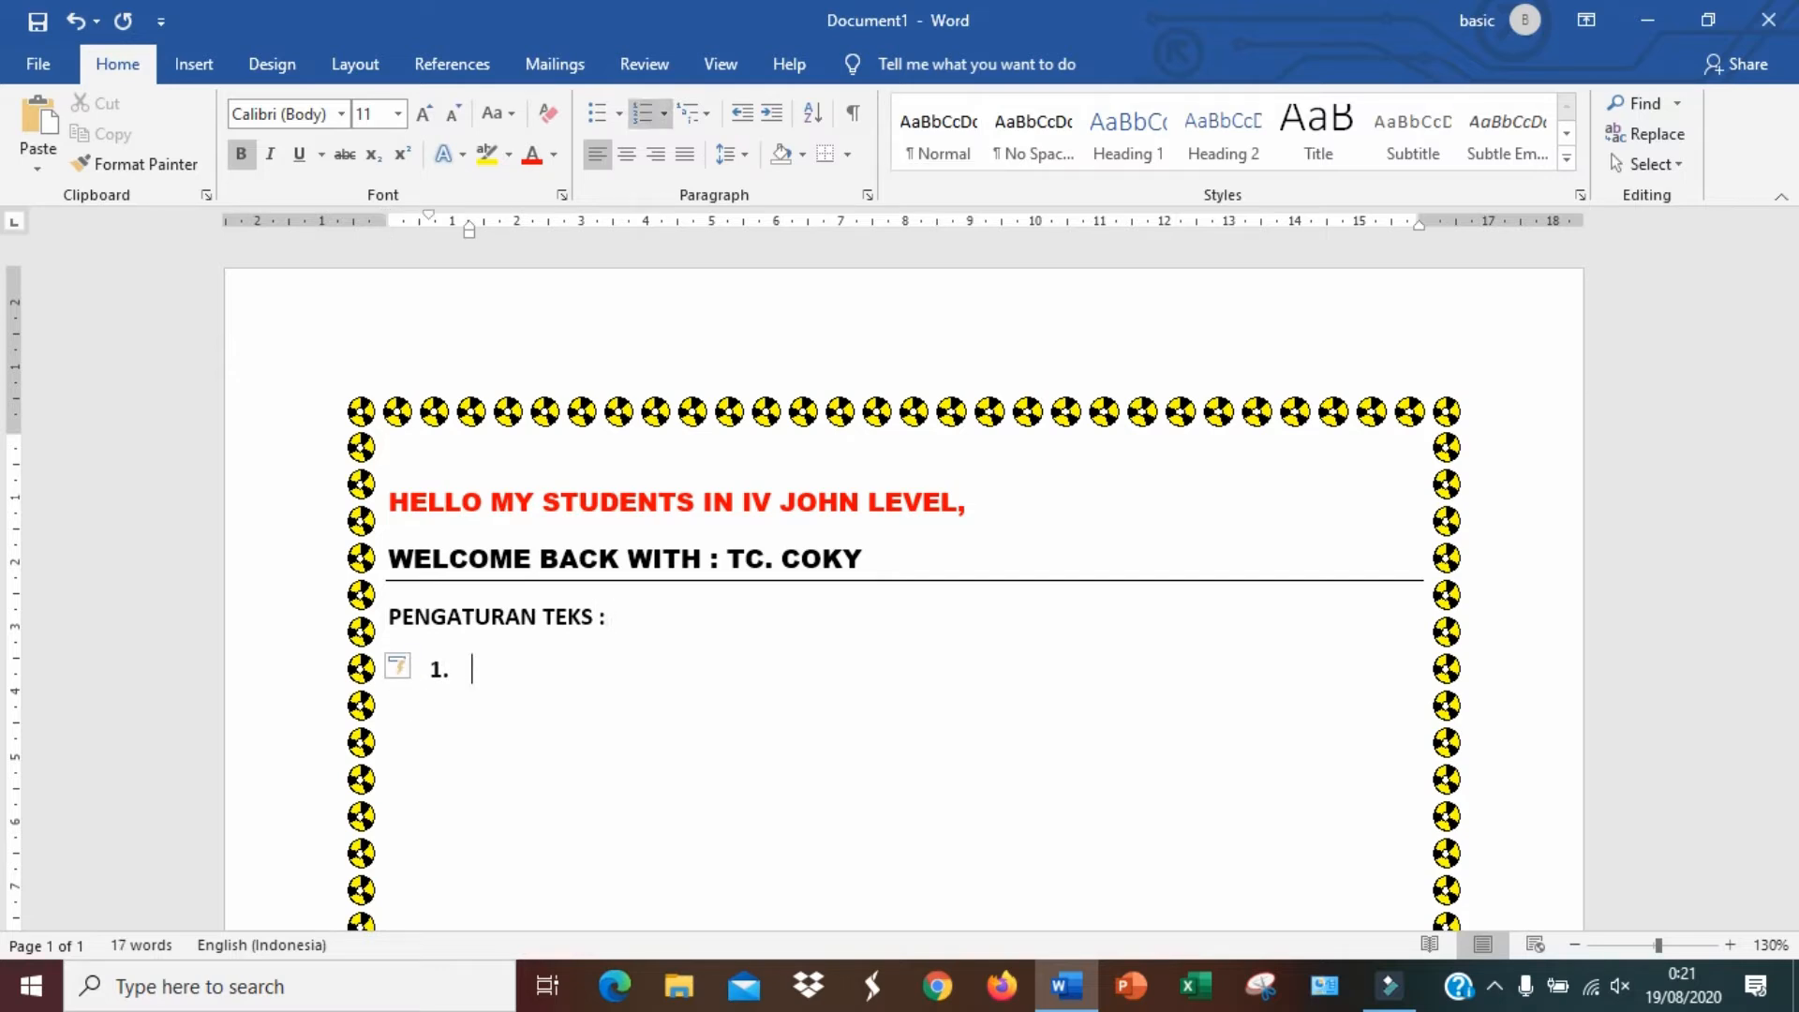
text(PERATAAN PARAGRAF)
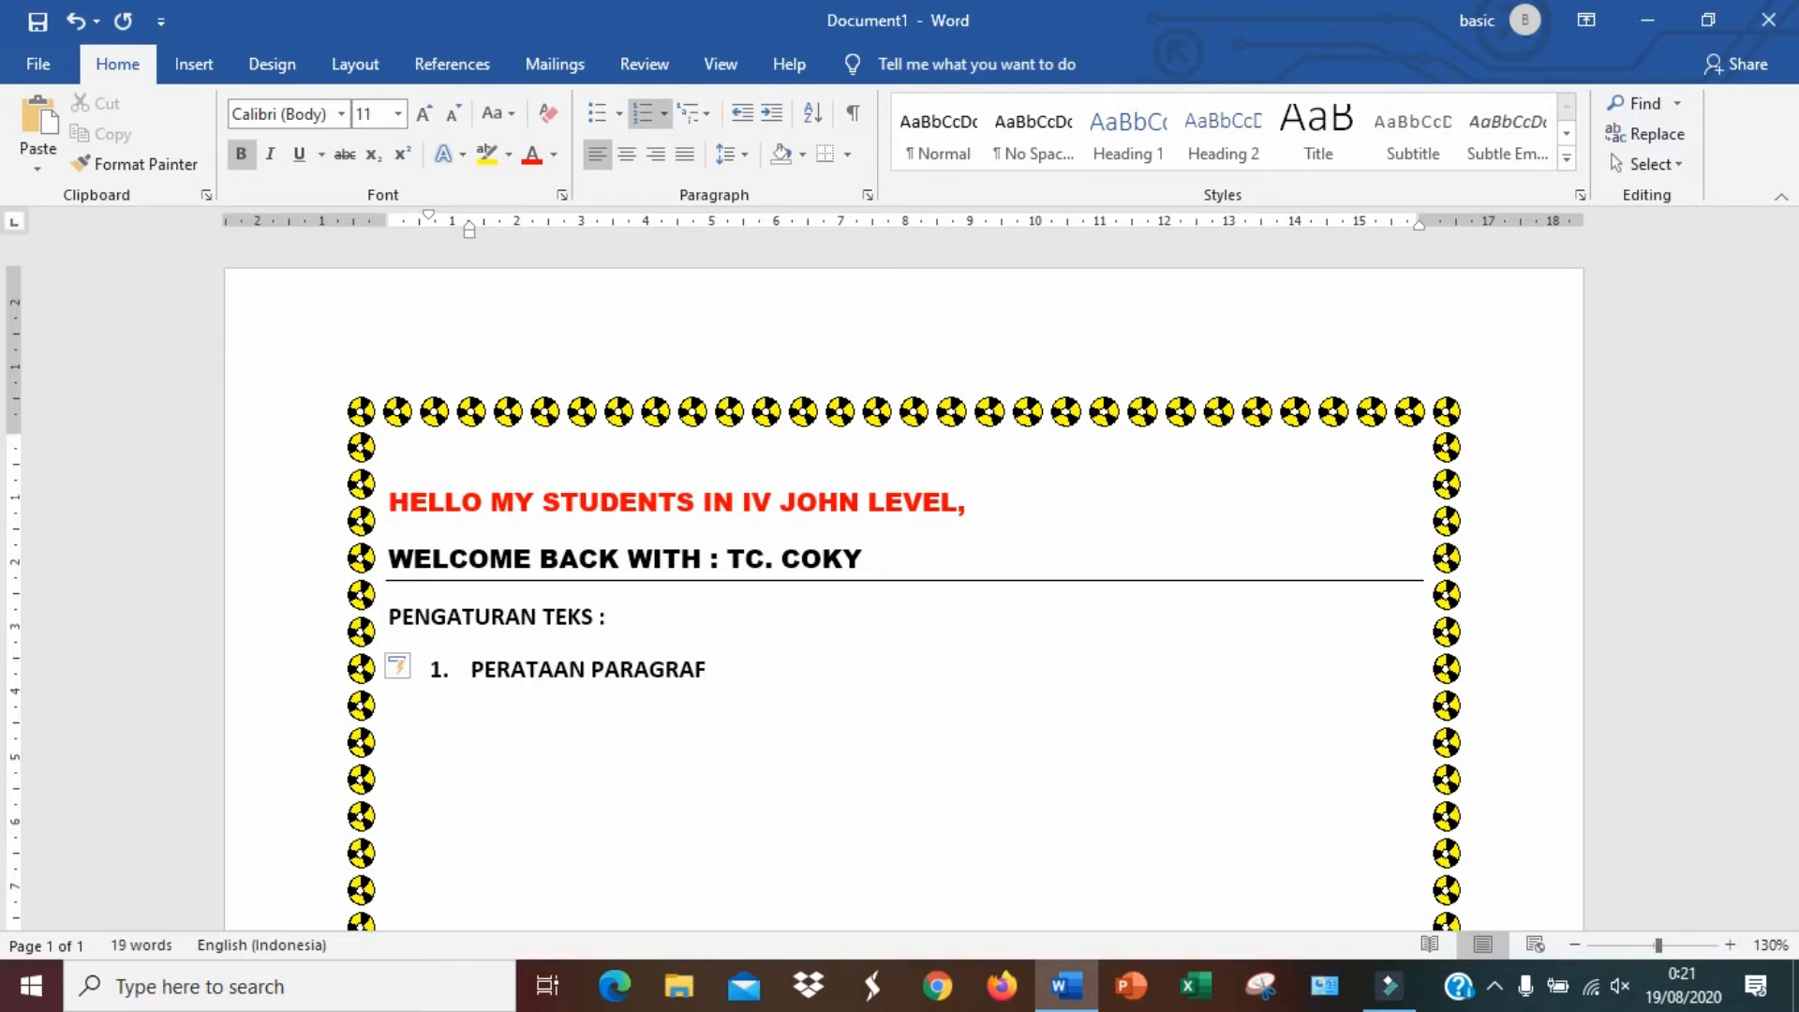
Enter list items "PERATAAN PARAGRAF" and "BORDER & SHADING"
key(Return)
text(BORDE)
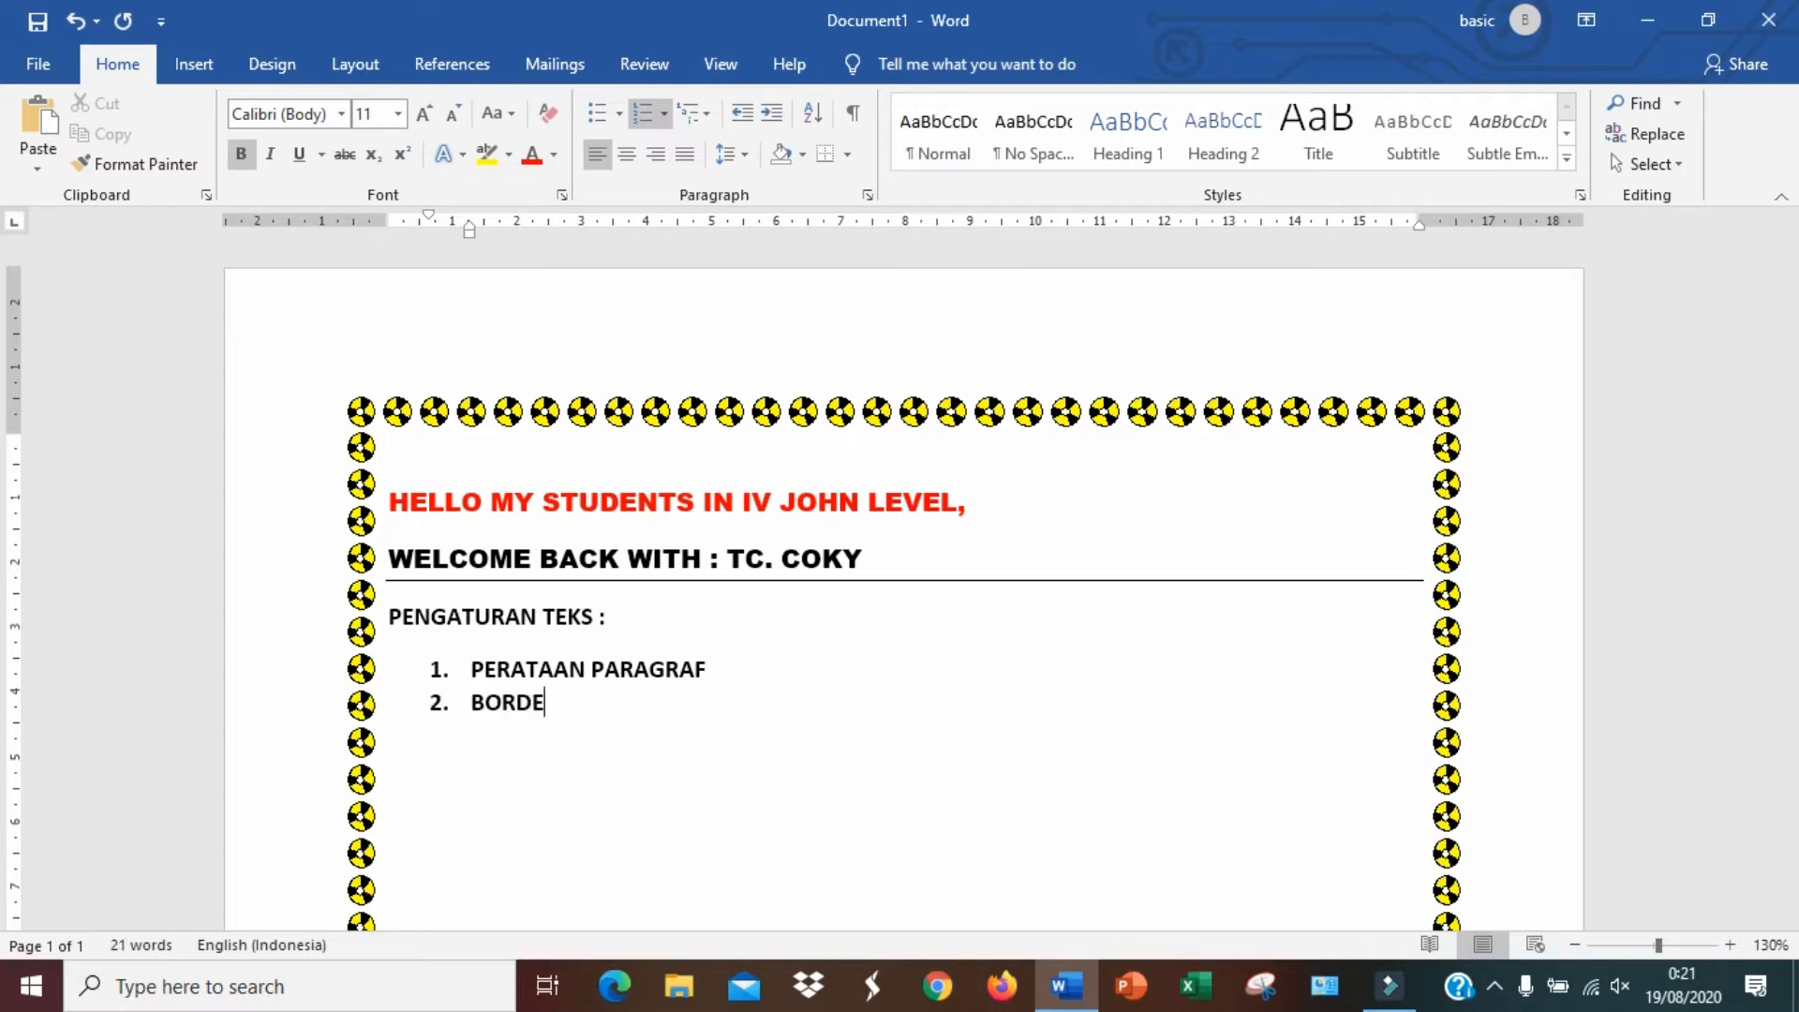
text(R & SHADING)
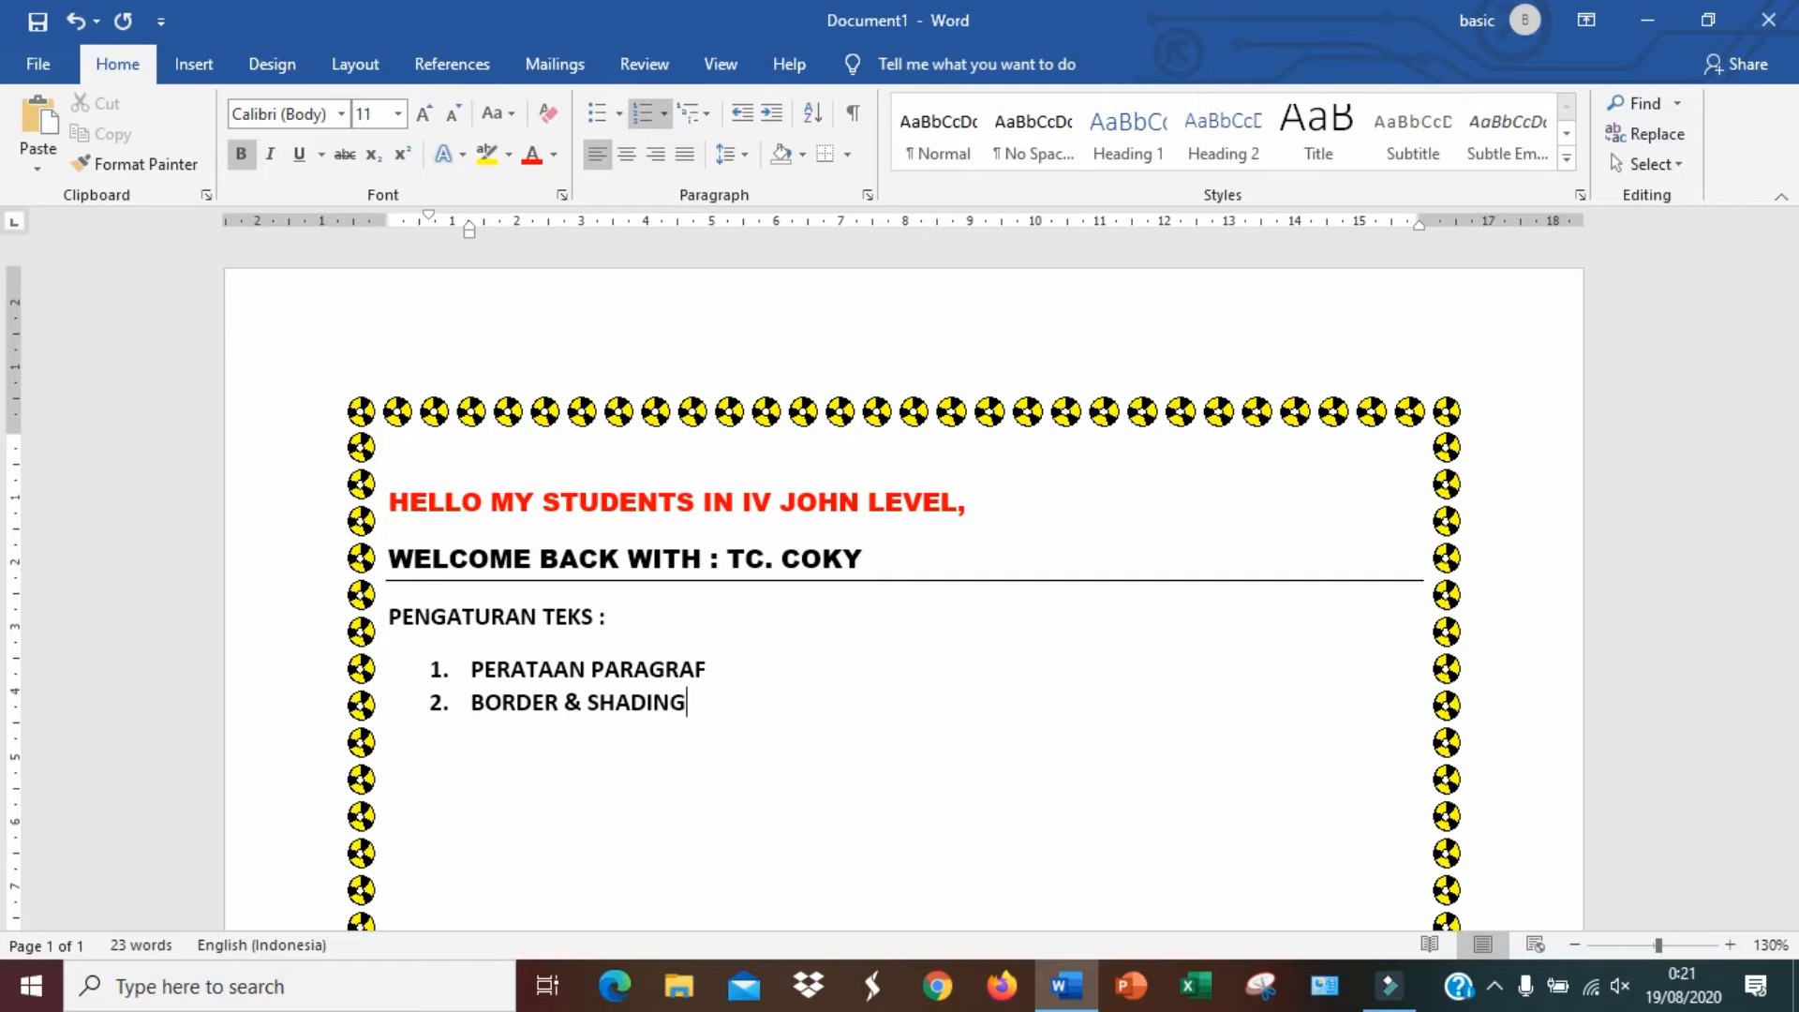
Under PERATAAN PARAGRAF, add the lines "- RATA KIRI", "- RATA KANAN" and "- RATA TENGAH"
click(850, 671)
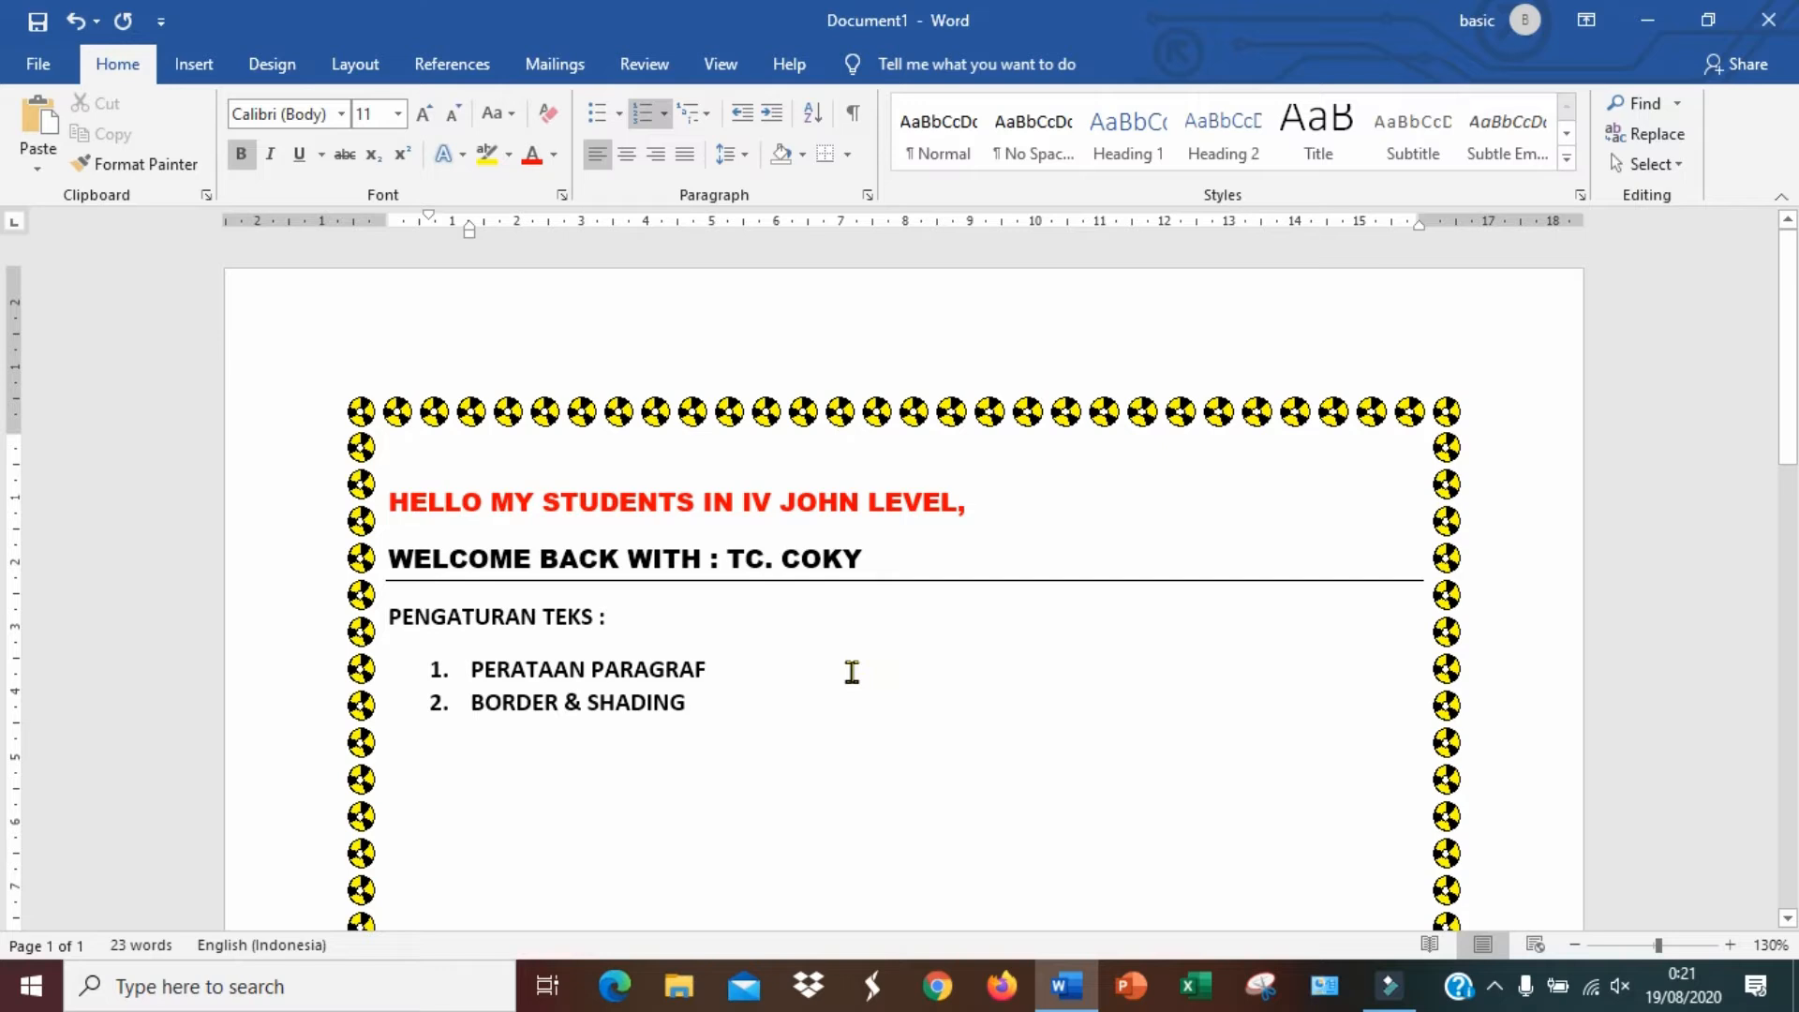
key(Return)
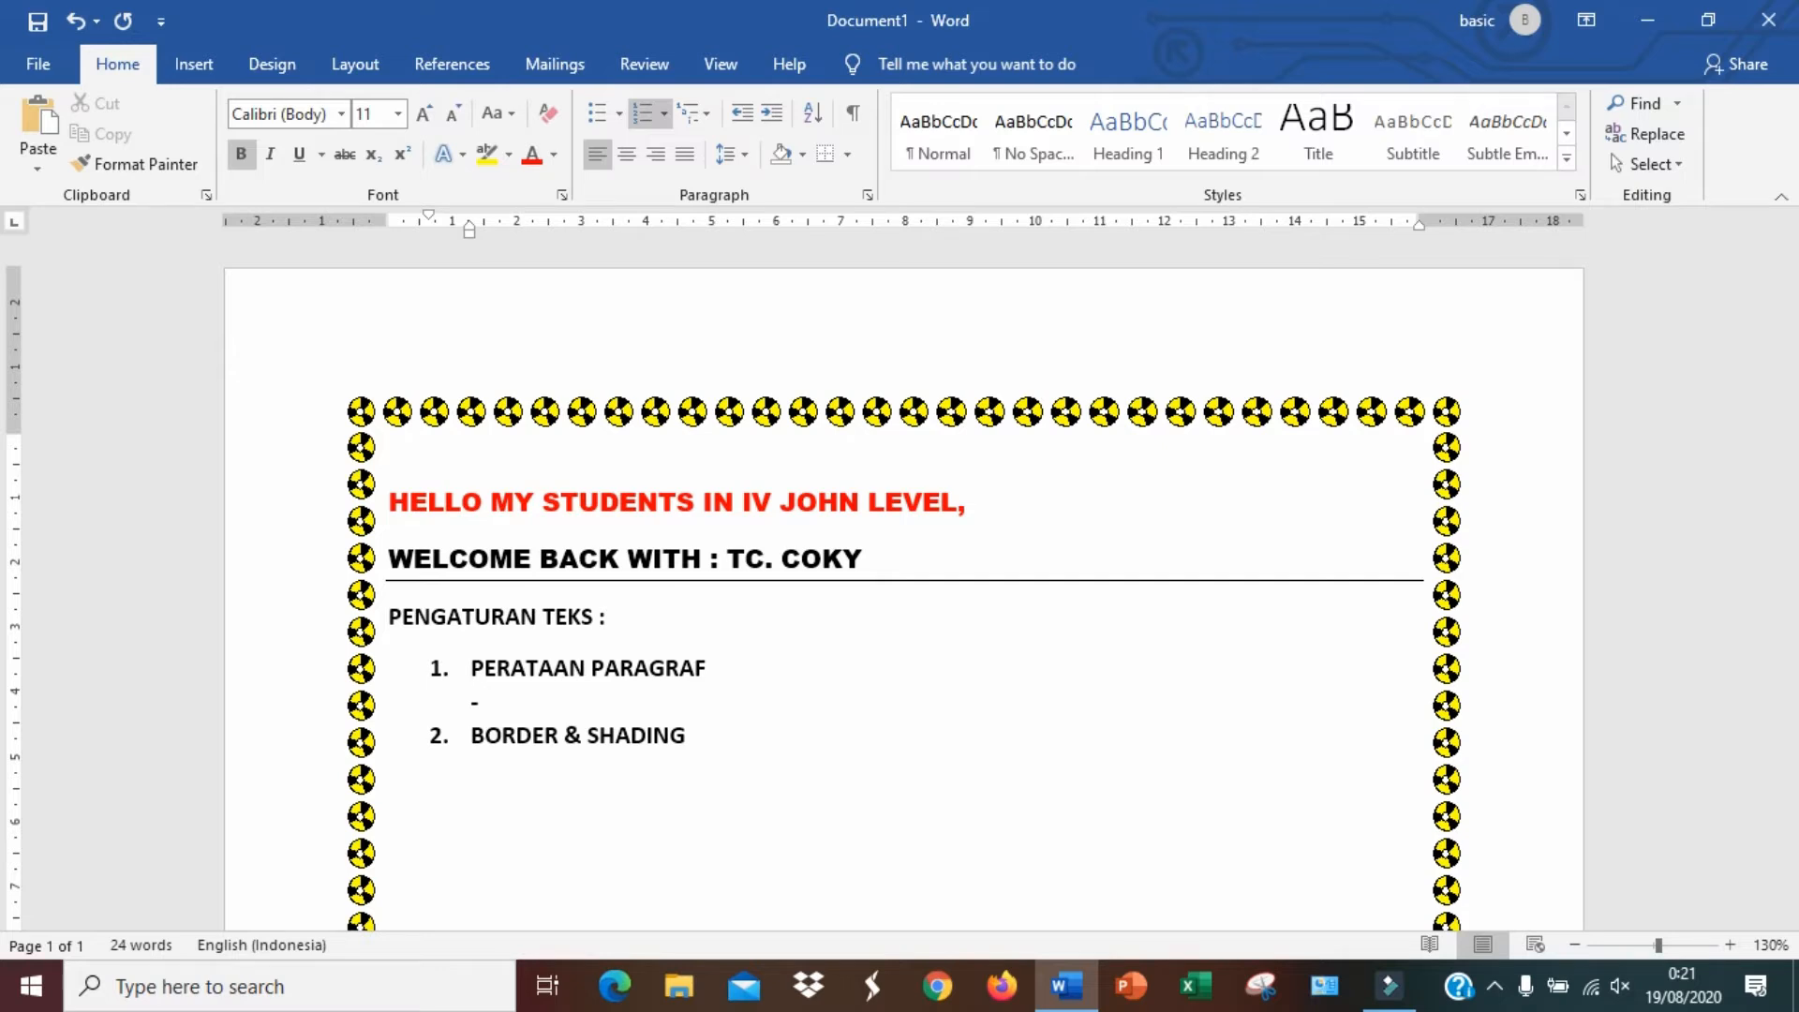
text(RATA KIRI)
key(Return)
text(- RATA KANAN)
key(Return)
text(- RATA TENGAH)
key(Return)
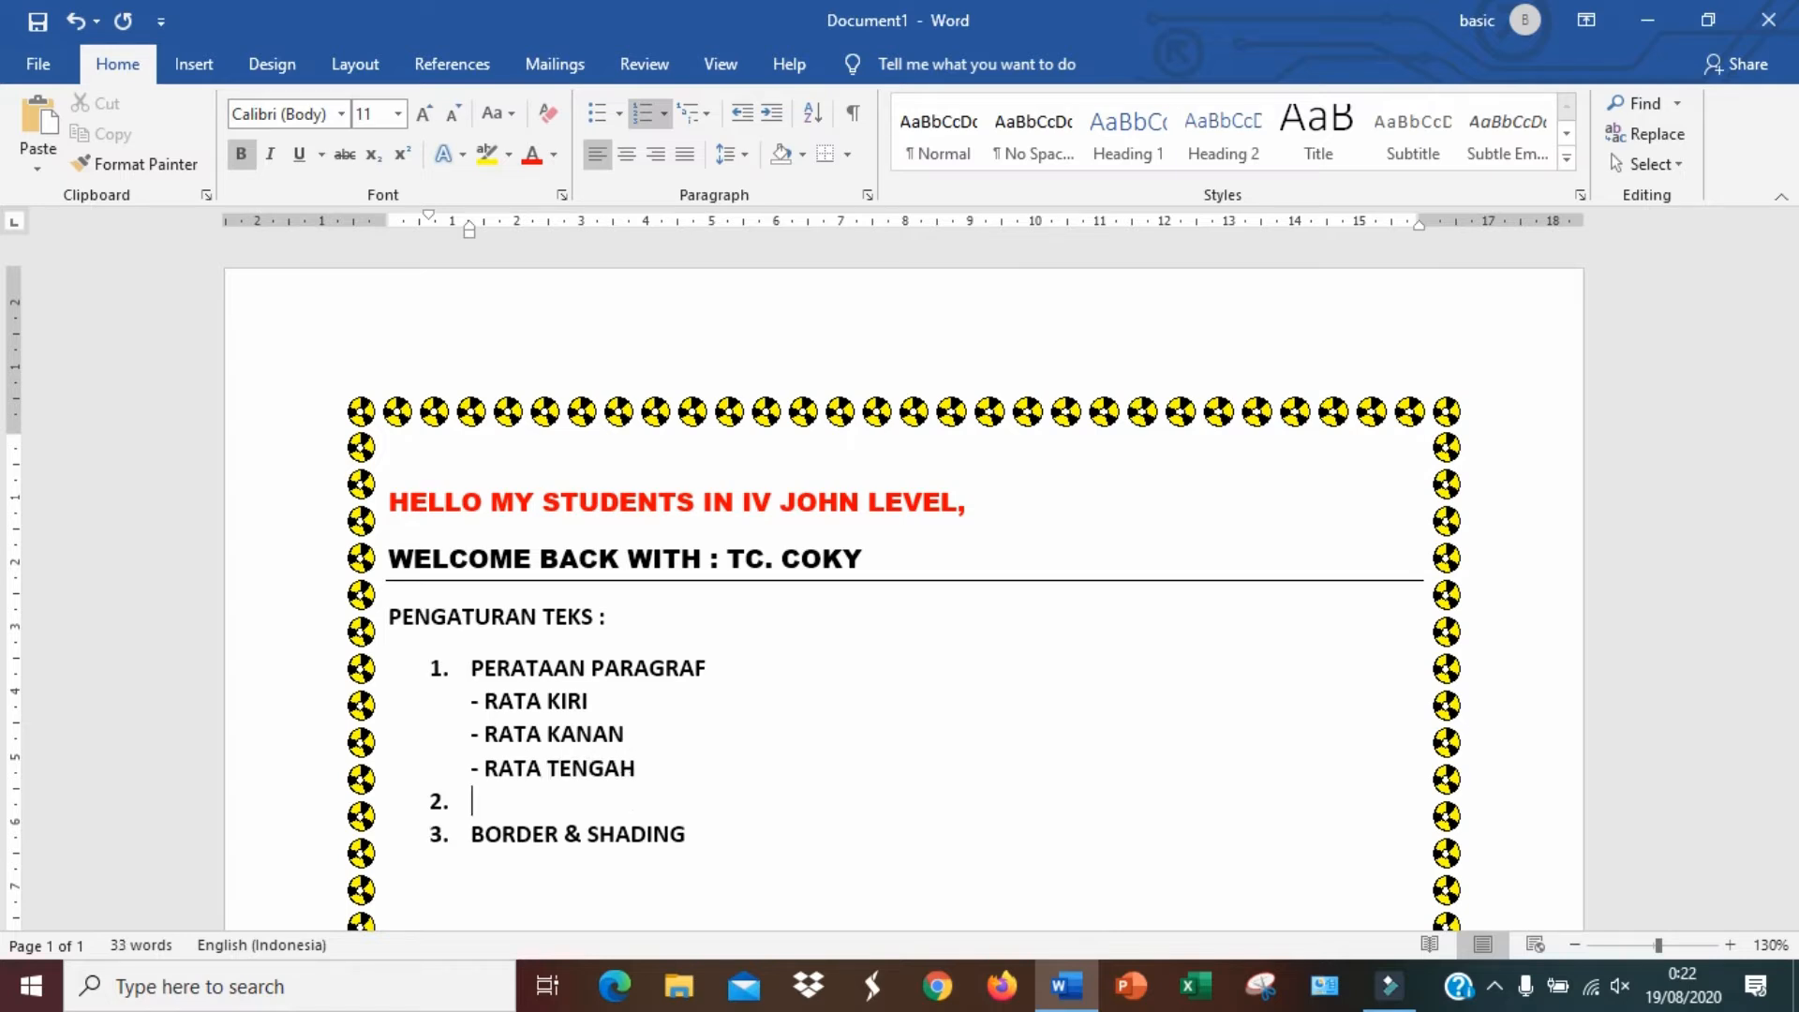
Remove the extra empty numbered item and add the line "- RATA KANAN DAN KIRI" under item 1
key(BackSpace)
key(BackSpace)
key(BackSpace)
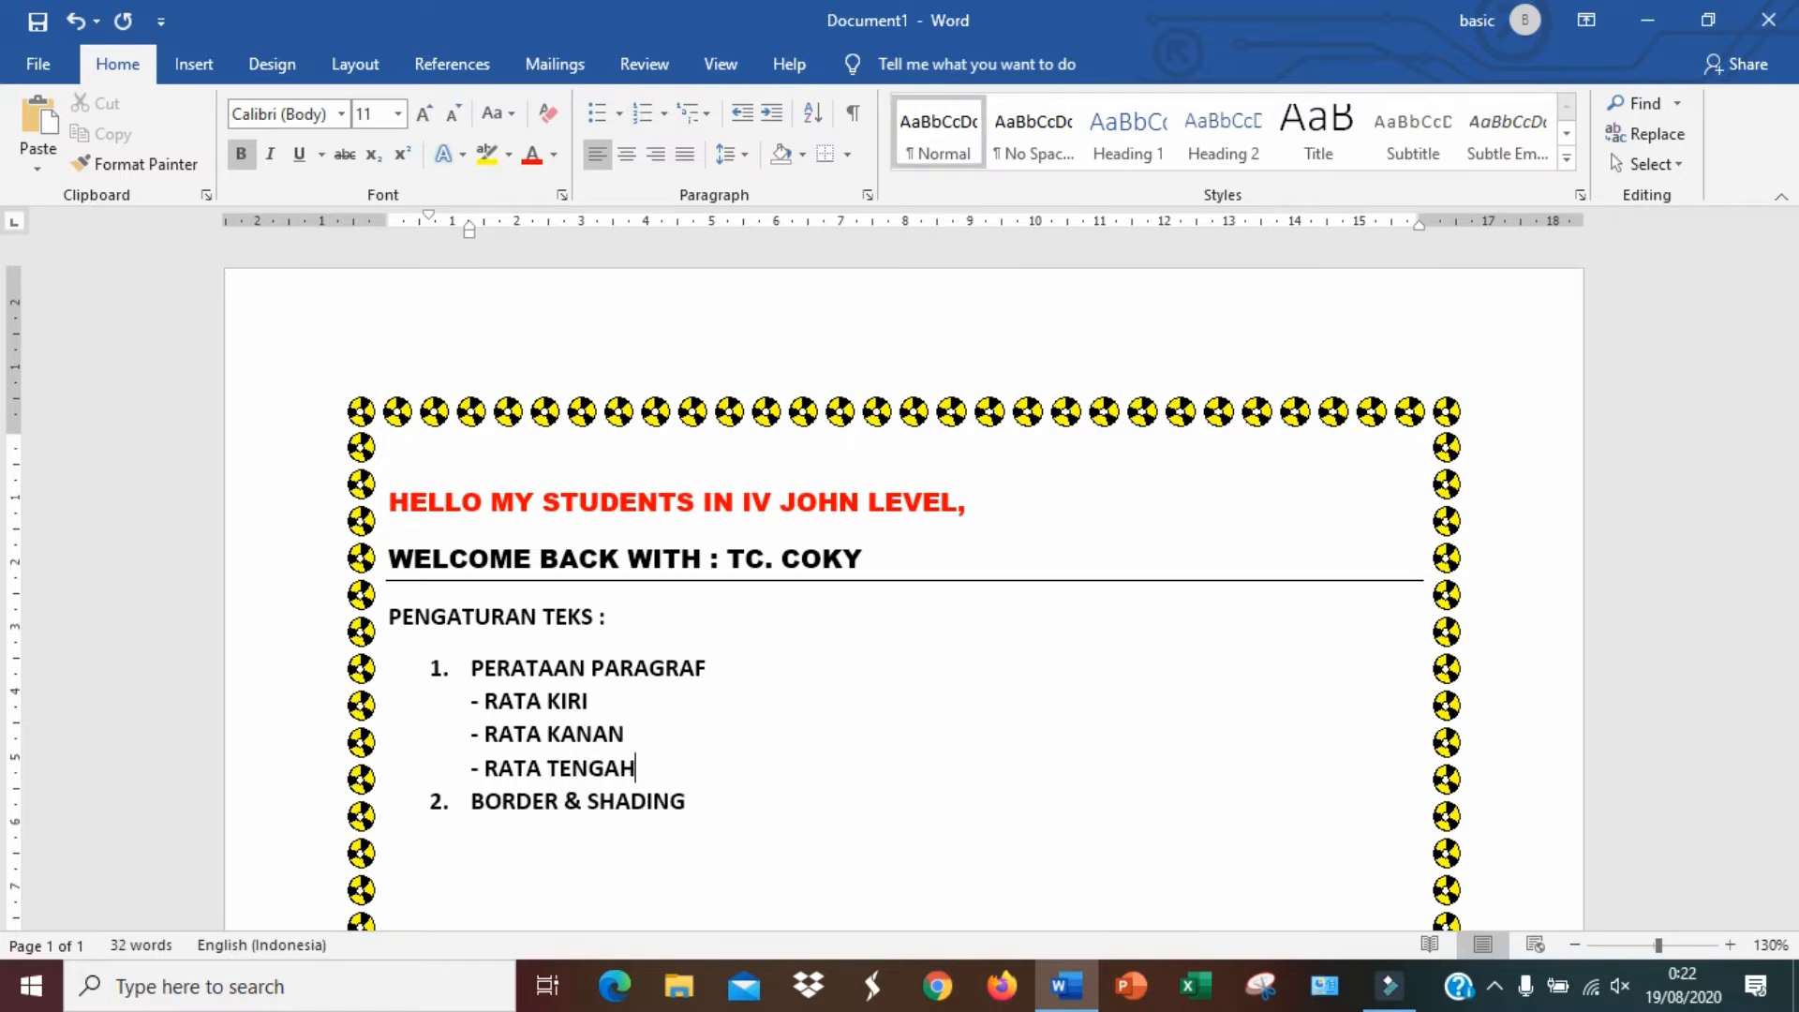
key(shift+Return)
text(- RATA KANAN DAN KIRI)
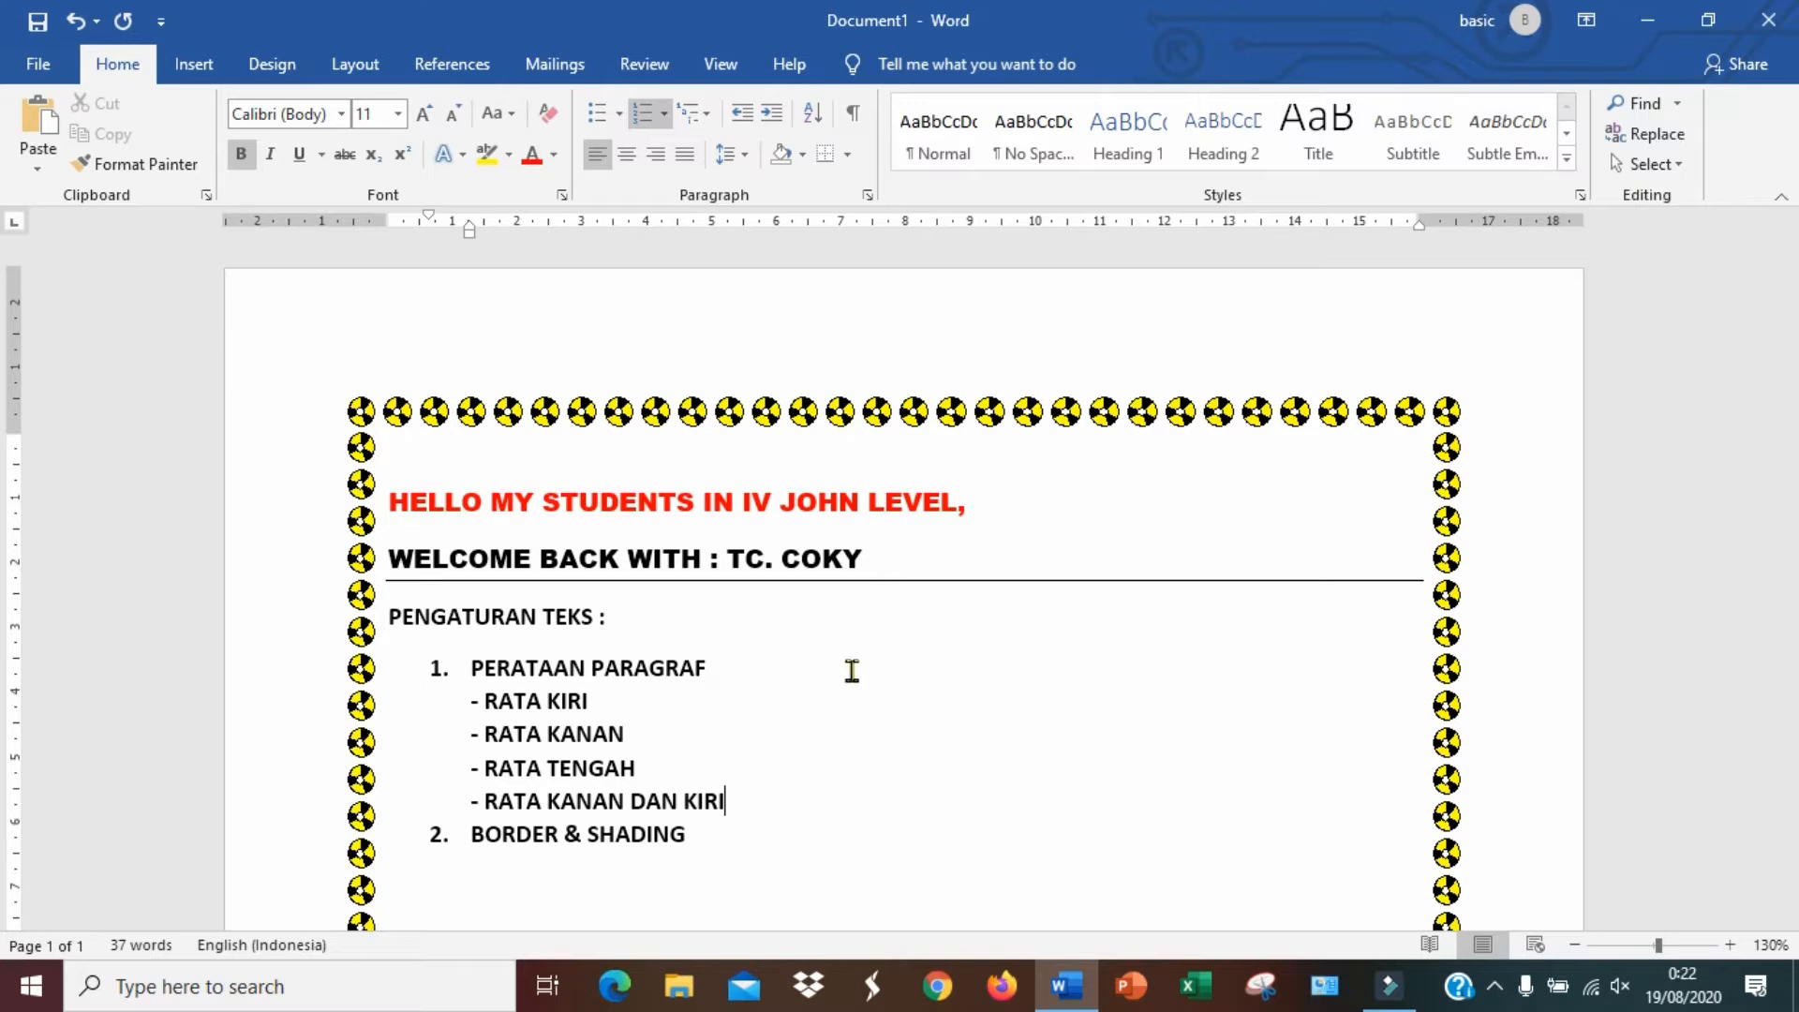
Insert an empty line between the alignment lines and the BORDER & SHADING item
scroll(816, 680, down, 1)
key(Return)
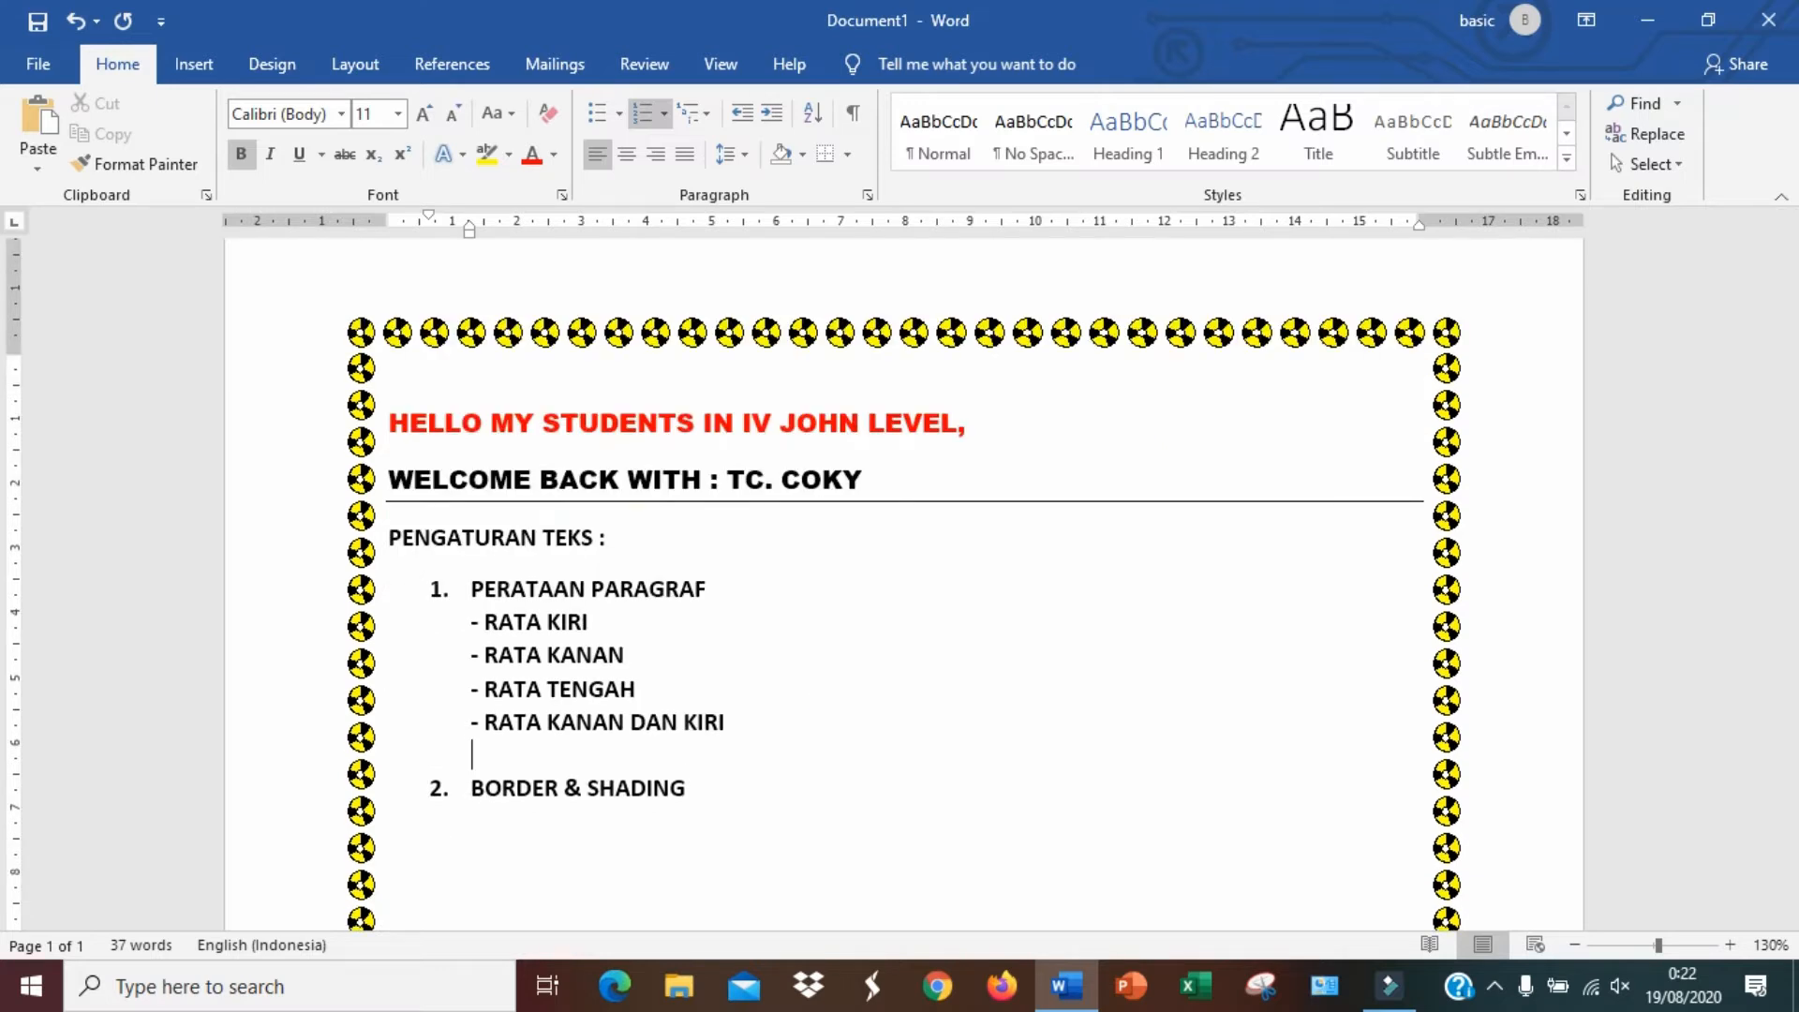
scroll(789, 656, down, 1)
scroll(787, 644, down, 1)
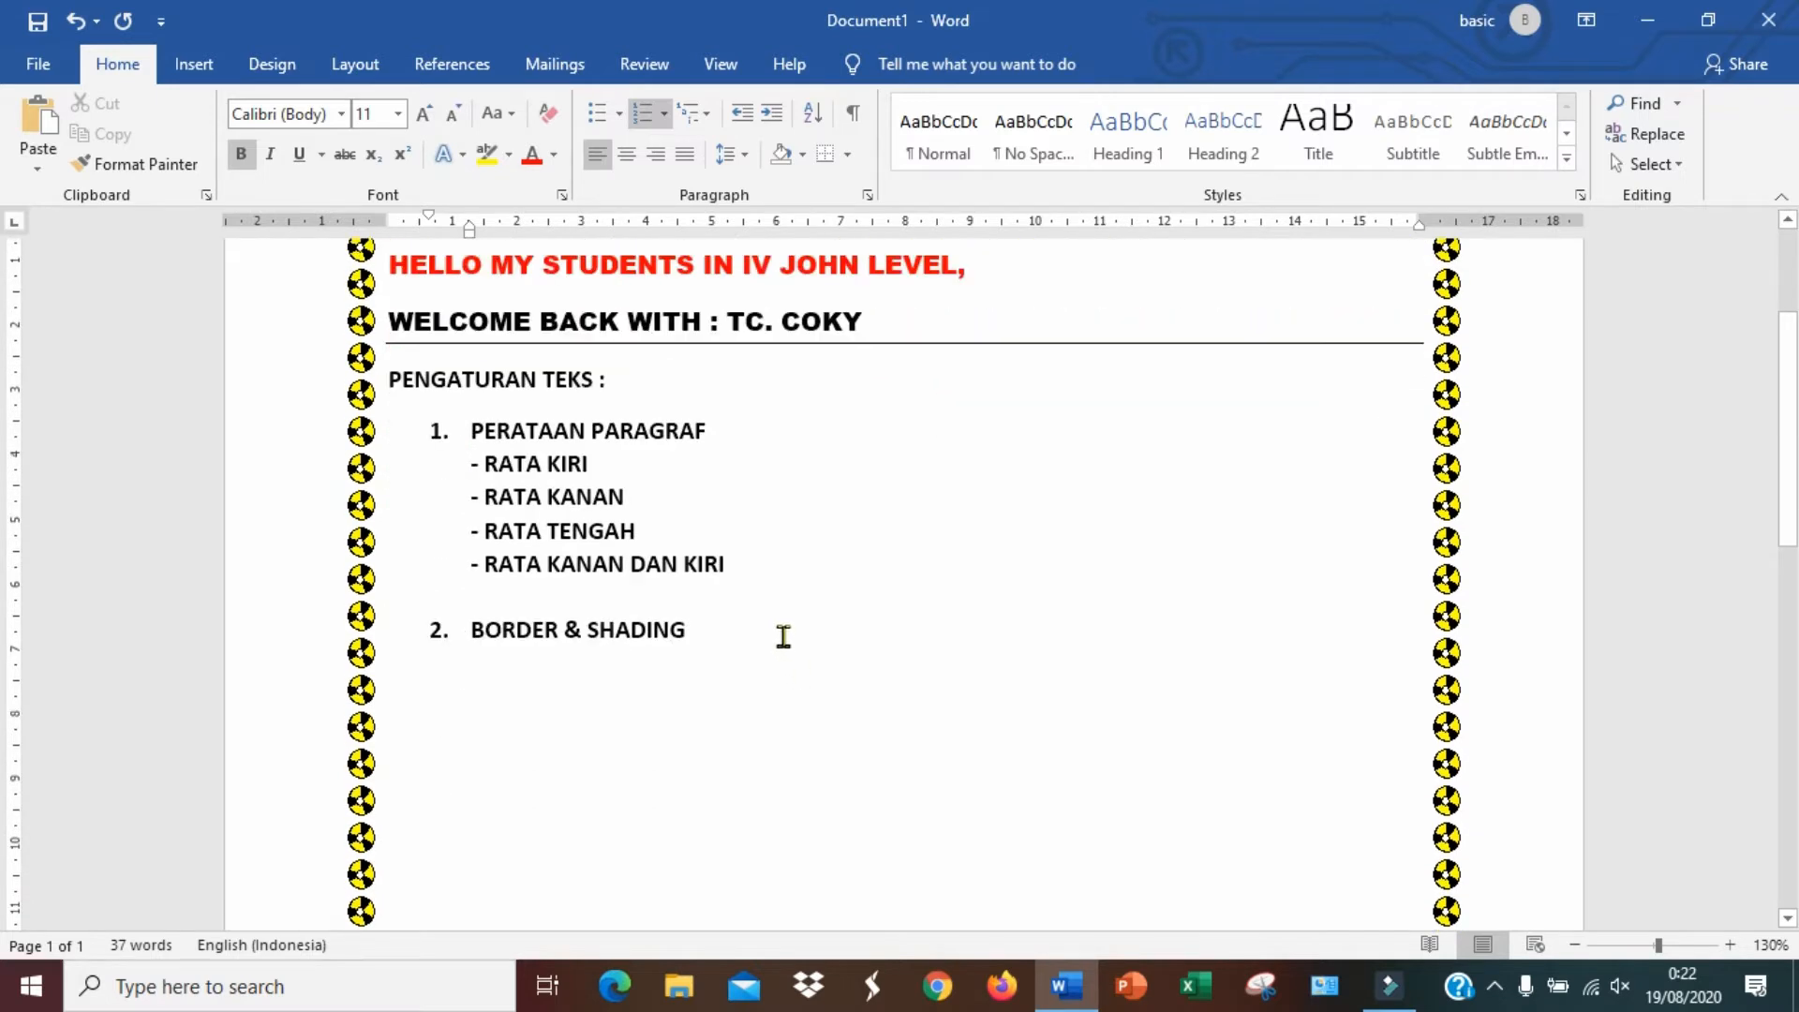
Under BORDER & SHADING, start a new line with "ADALAH ALAT YANG DIGUNAKAN UNTUK "
click(732, 628)
key(shift+Return)
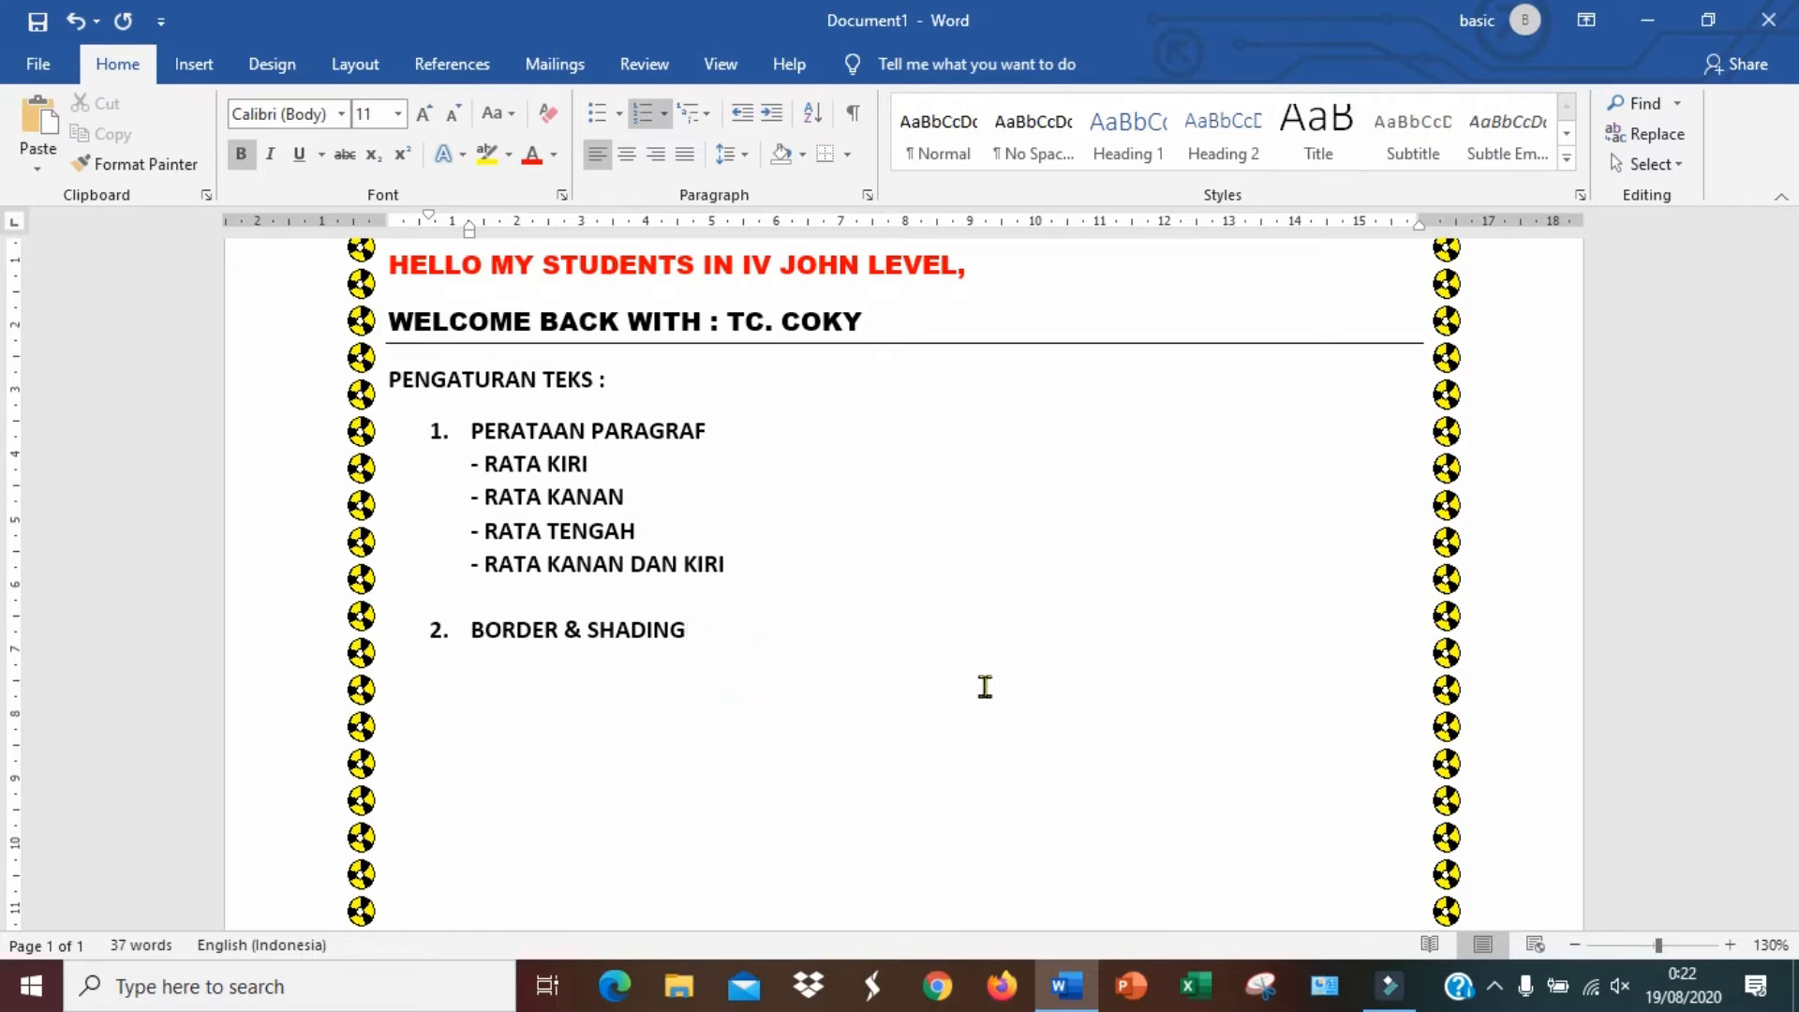
text(ADALAH ALAT YAN)
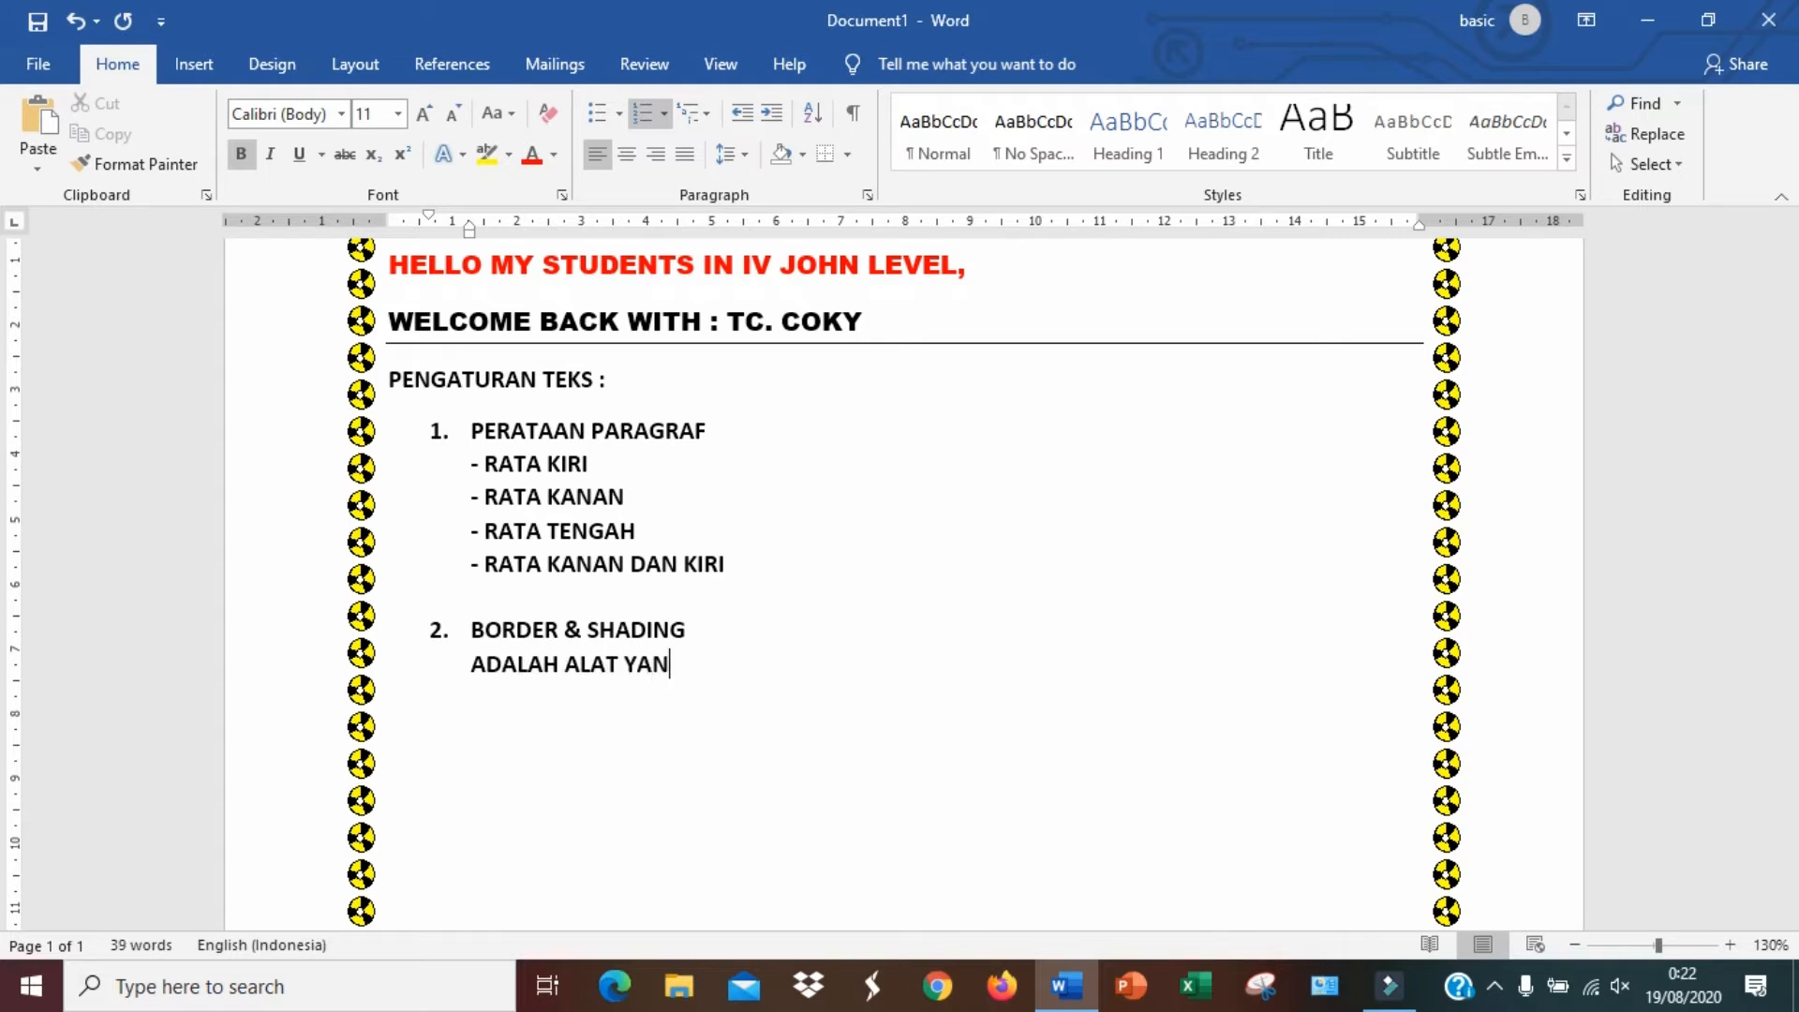
text(G DIGUNAKAN UNTUK )
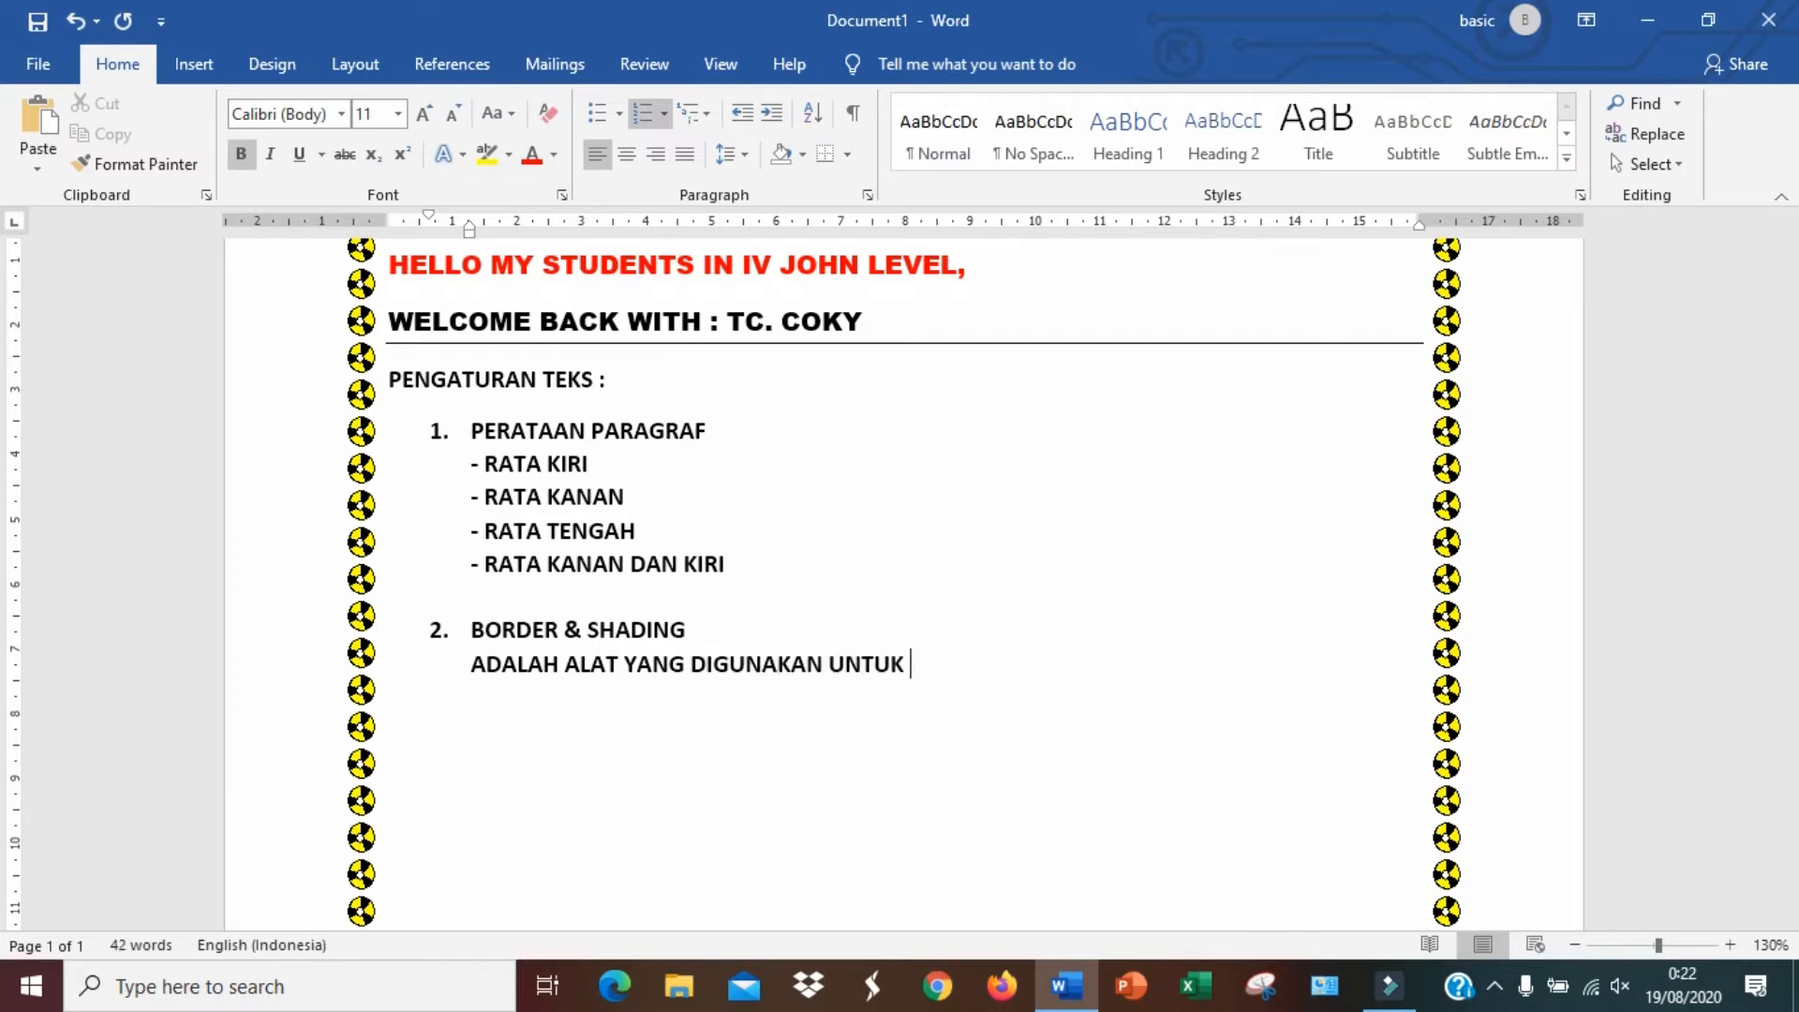
text(MEMBERI )
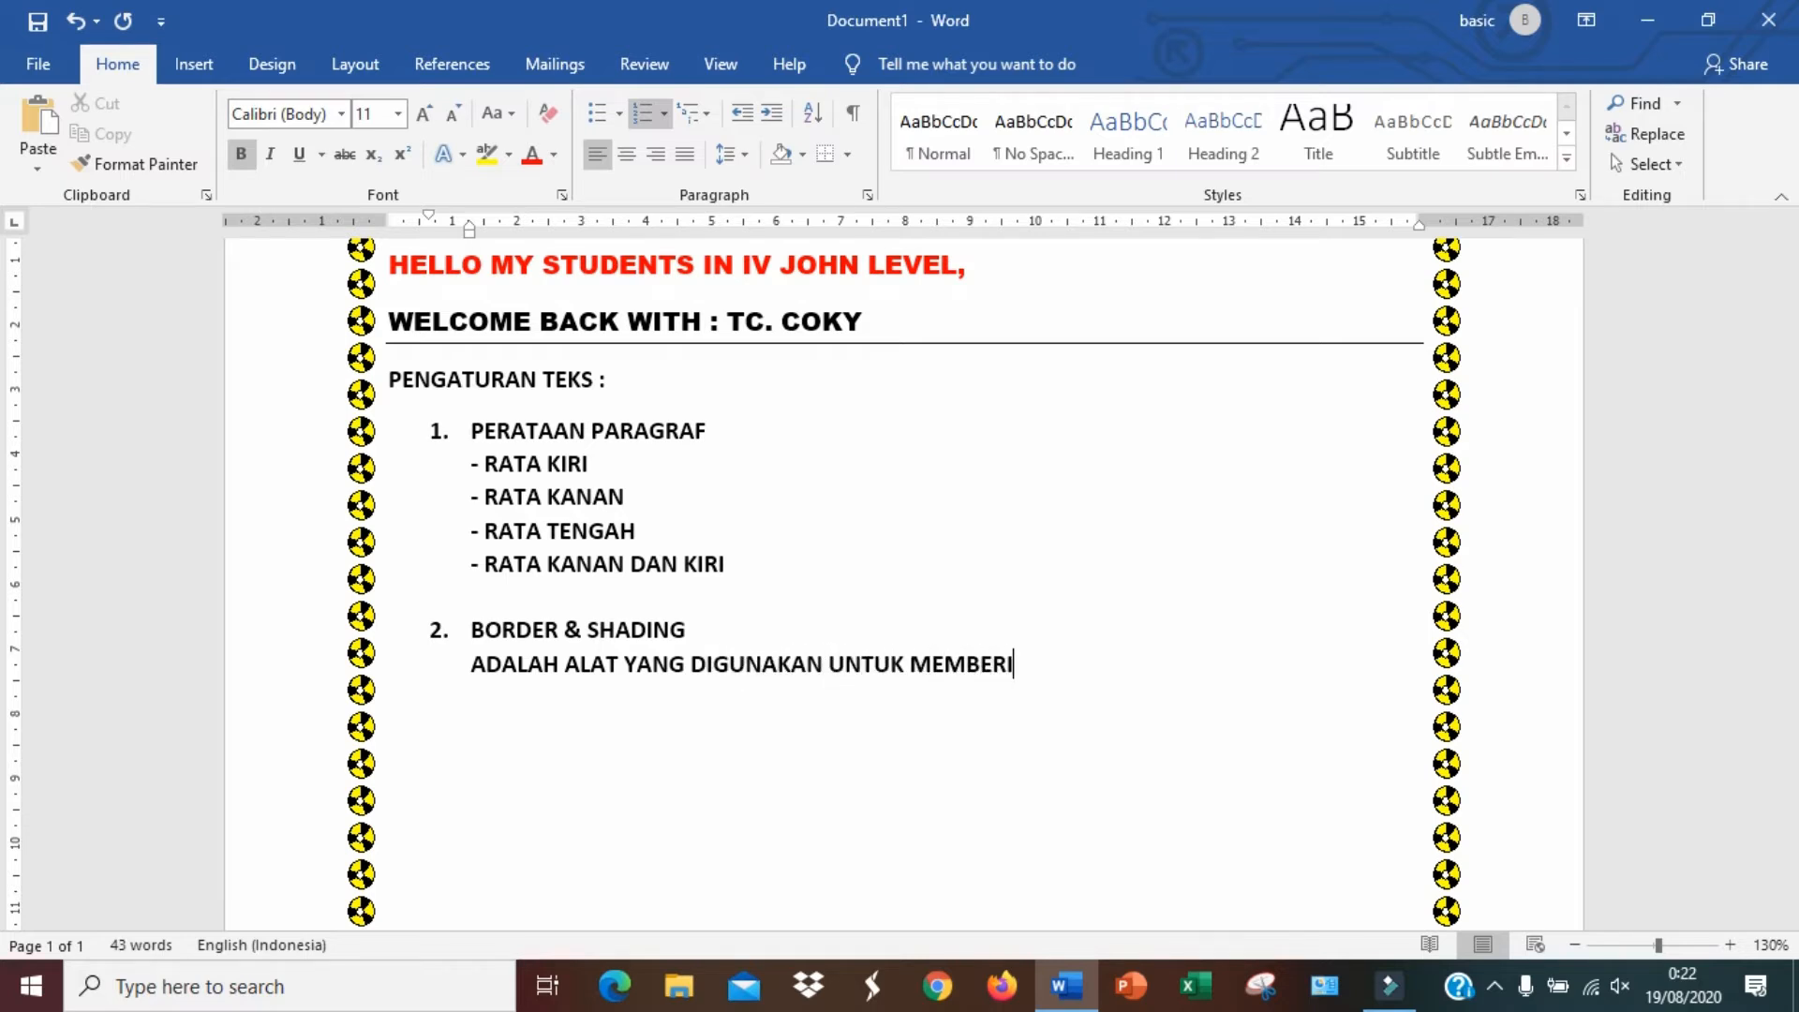
text(HIASAN BERUPA GARI)
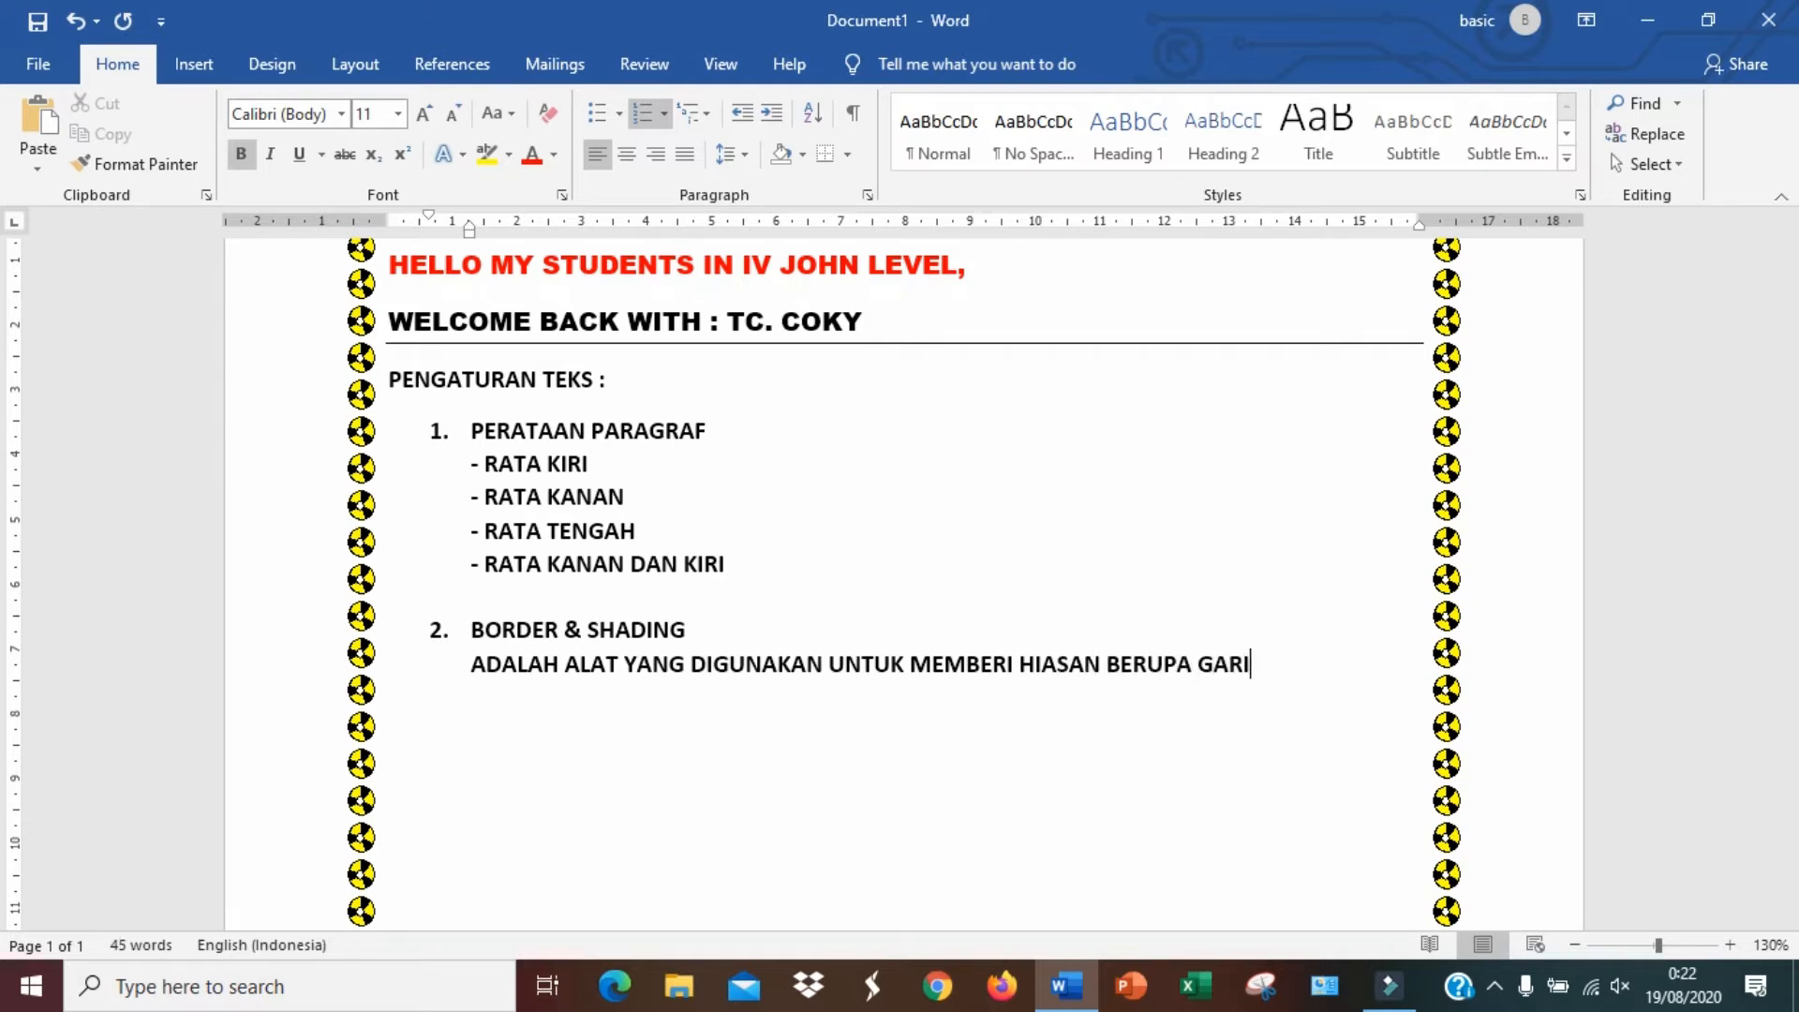
Complete the description with "MEMBERI HIASAN BERUPA GARIS TEPI PADA TEKS ATAUPUN PARAGRAF"
text(S TEPI PADA TEKS ATAUPUN PARAGRAF)
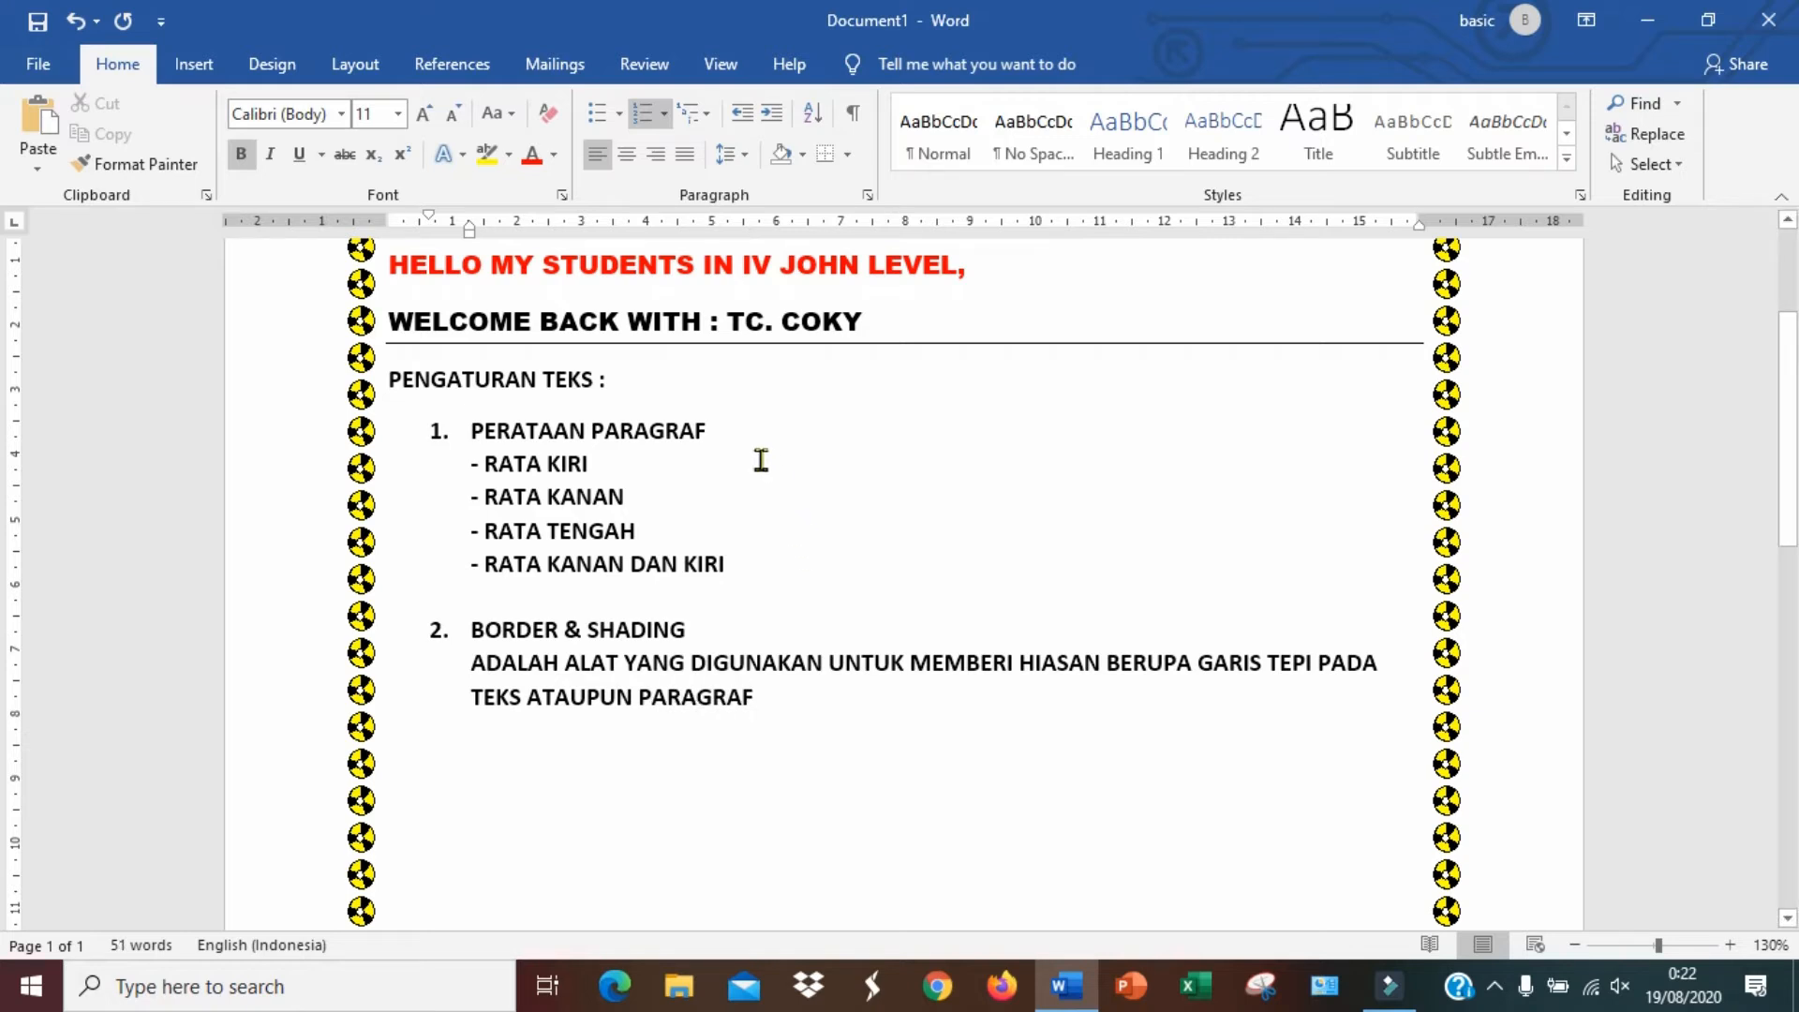
Colour the item headings PERATAAN PARAGRAF and BORDER & SHADING red
drag(693, 431, 468, 431)
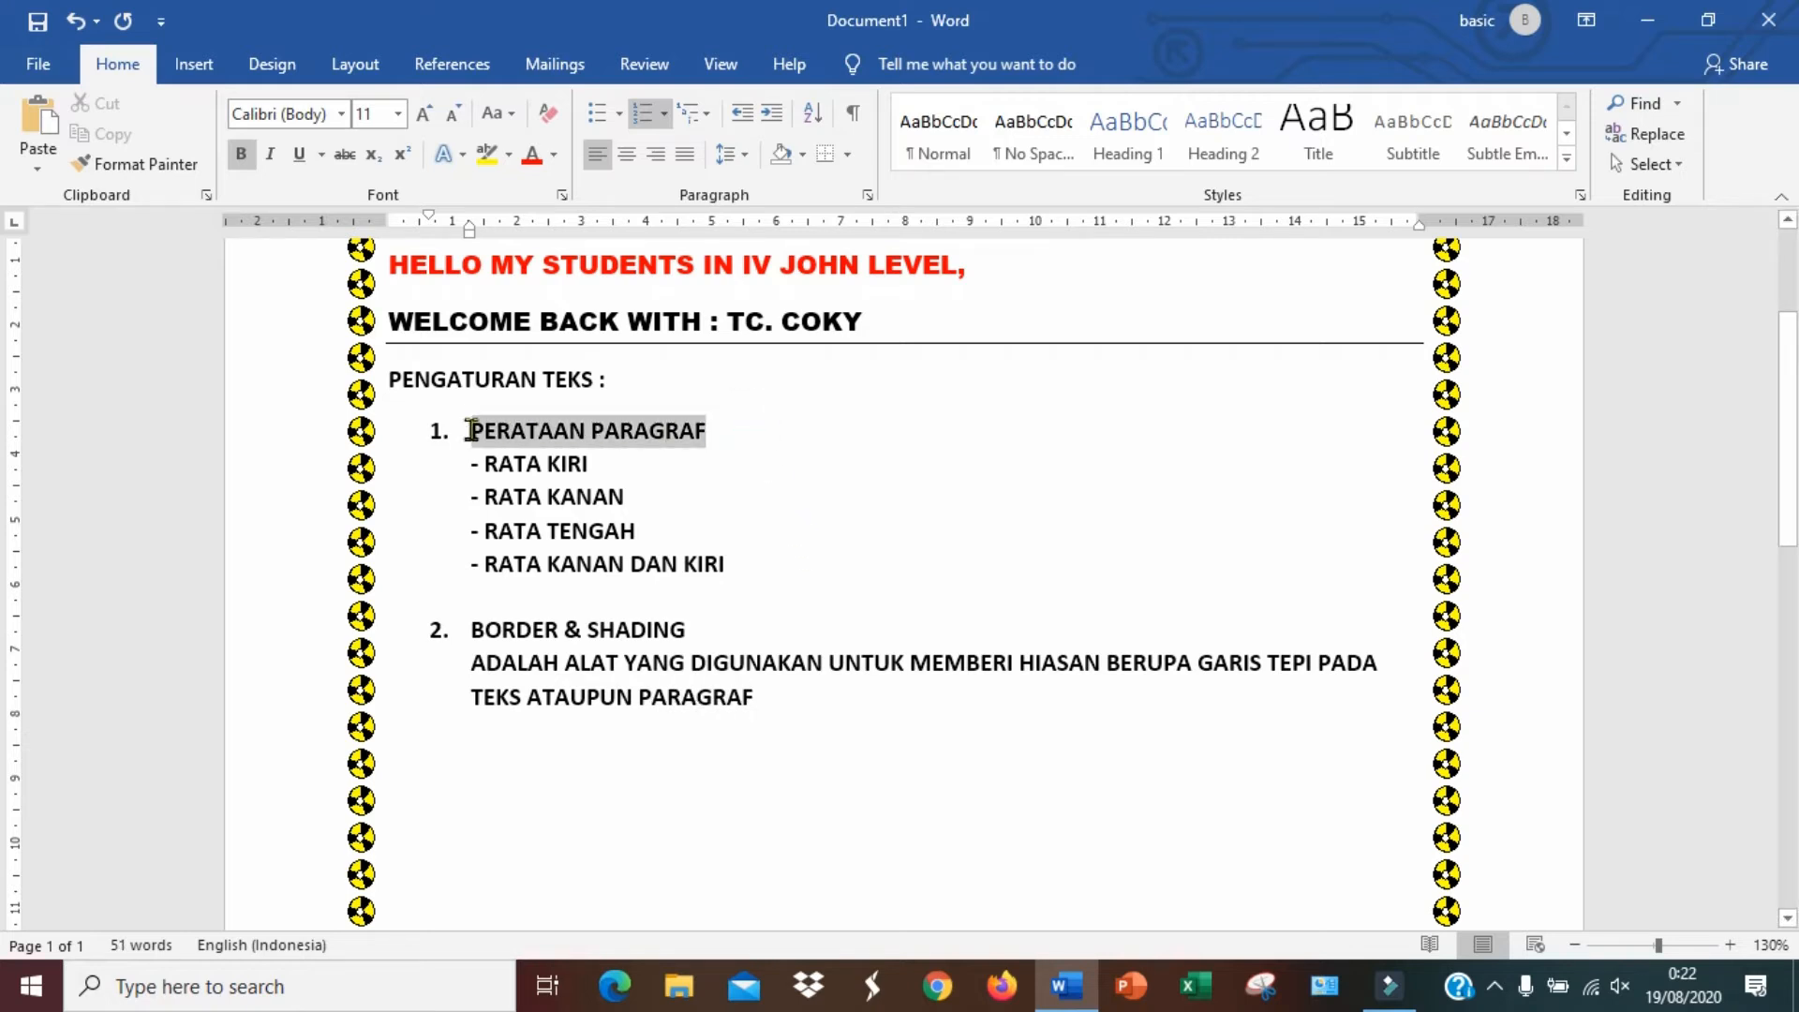
click(531, 155)
click(859, 600)
drag(694, 627, 470, 630)
click(530, 156)
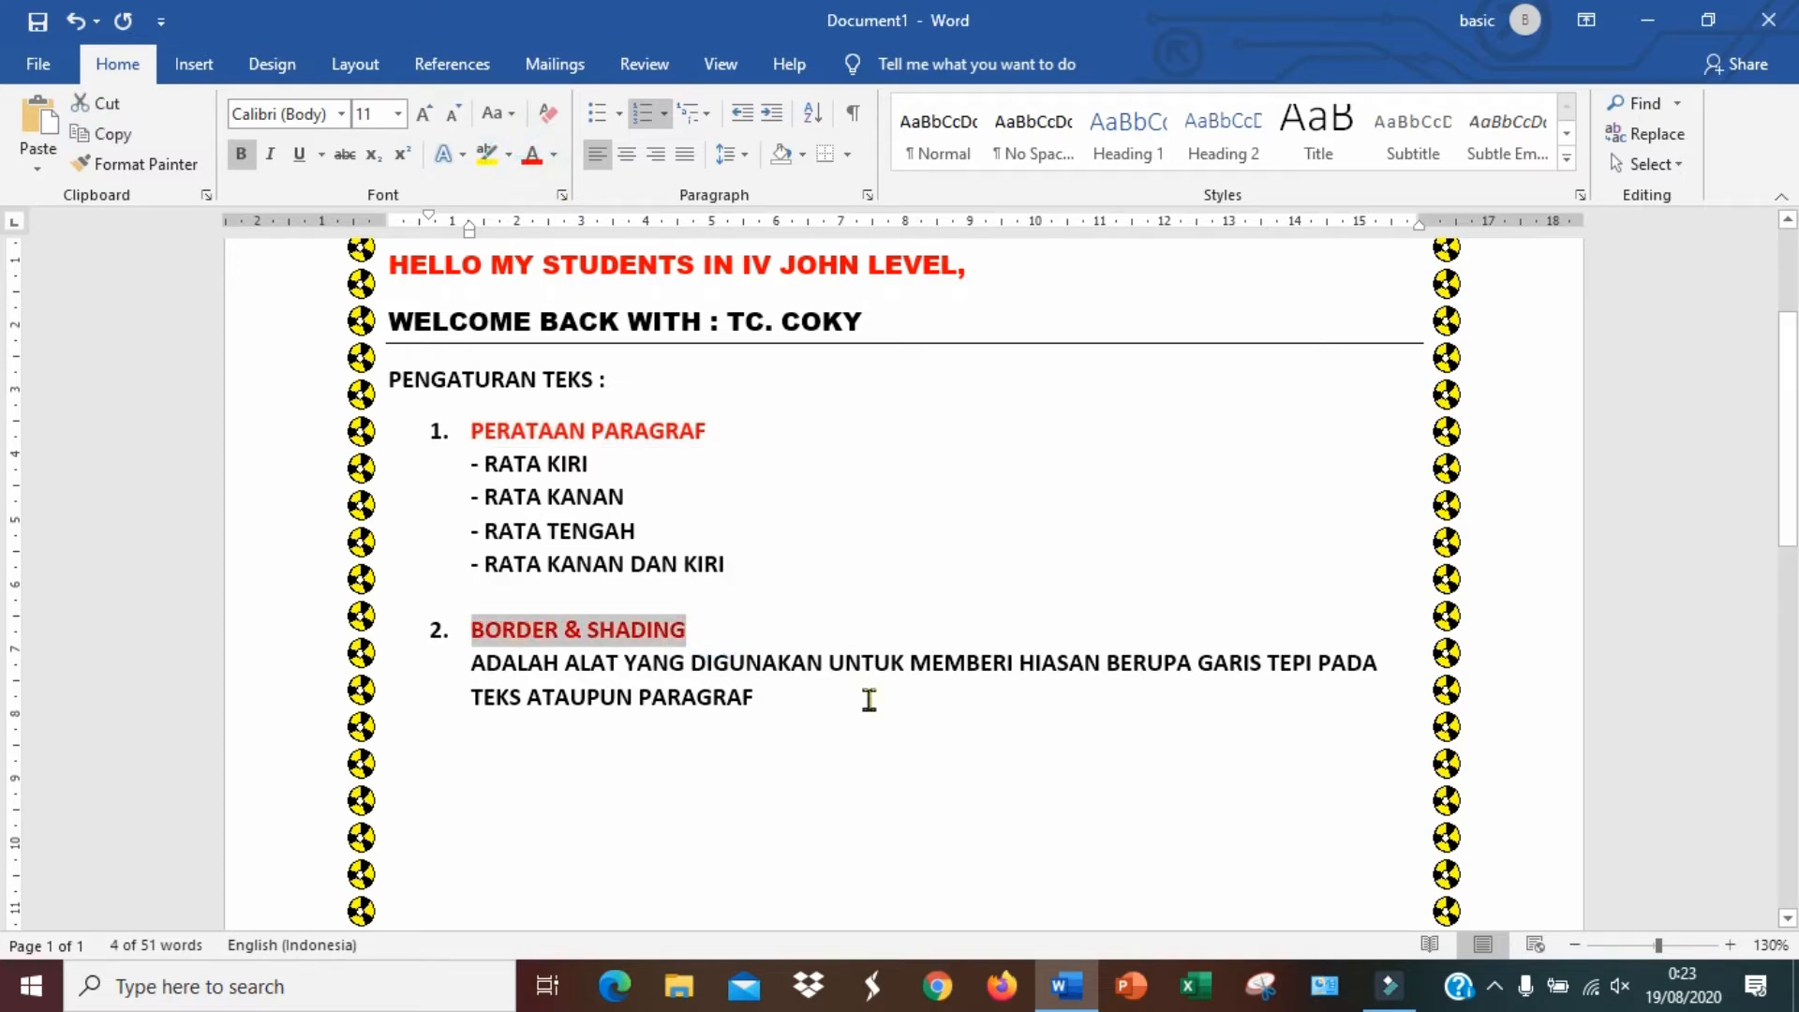
click(863, 711)
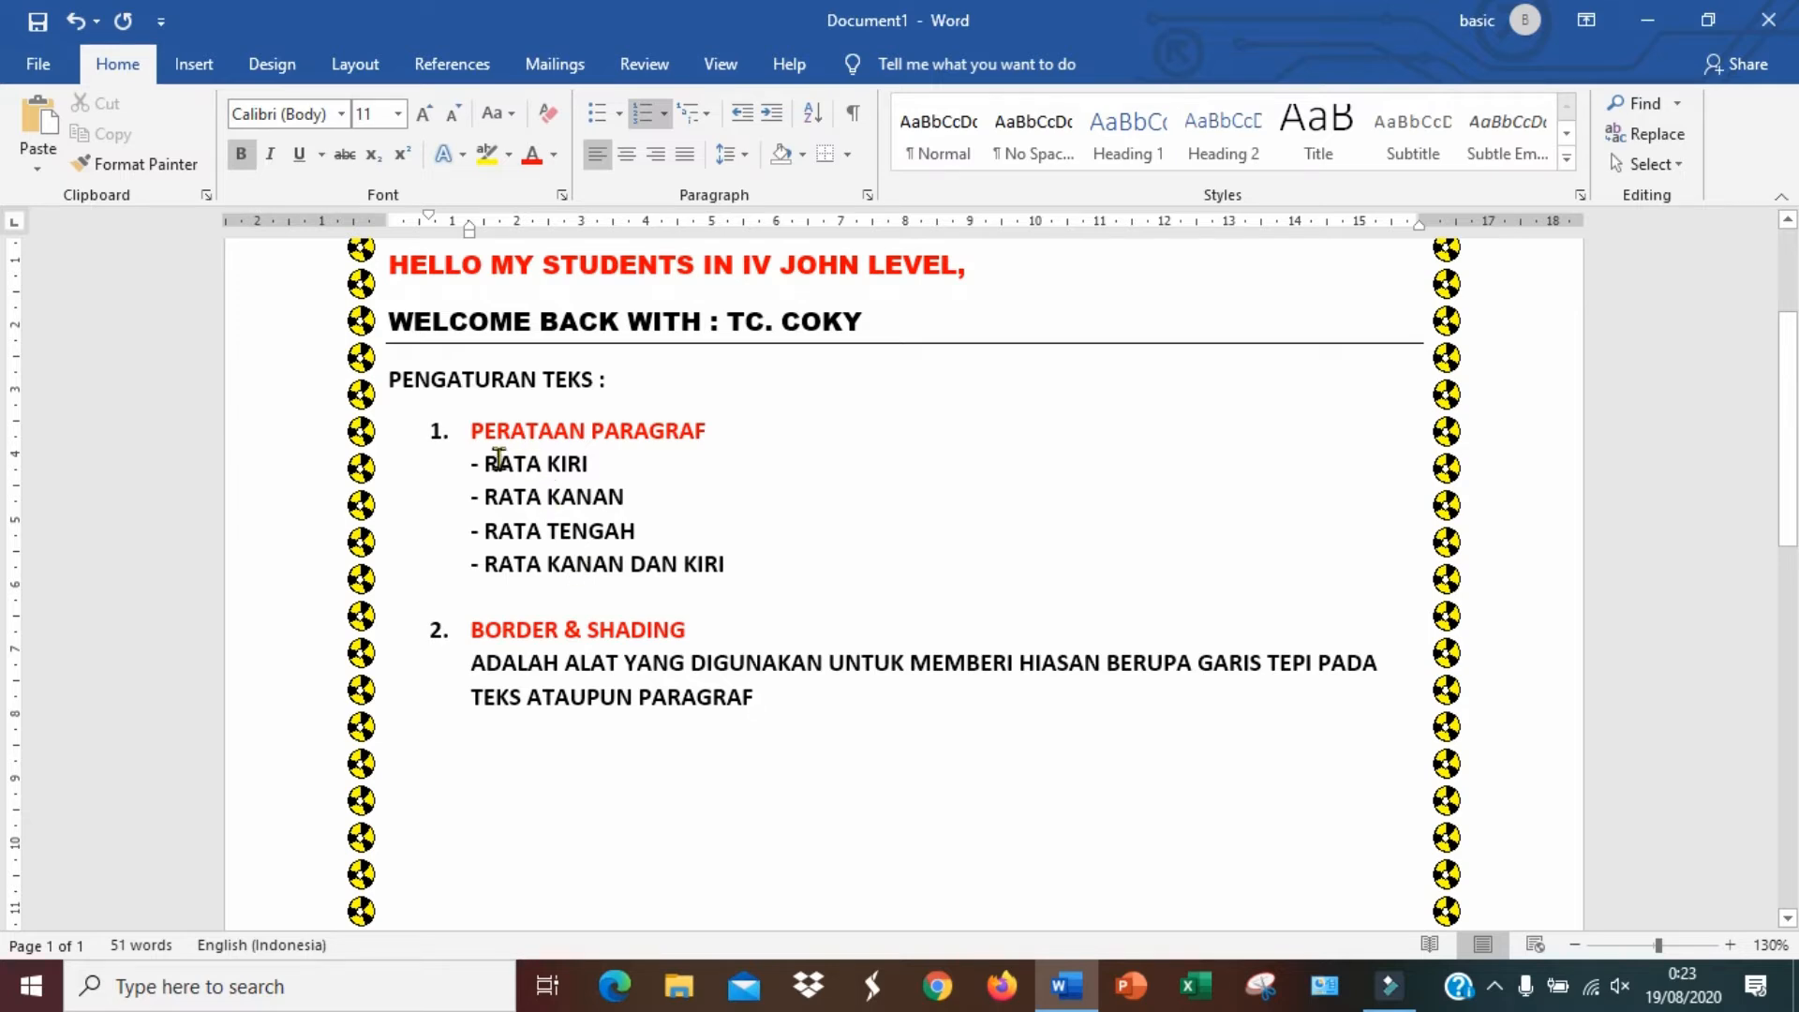
Center the four alignment lines under item 1, then right-align them
mouse_move(491, 456)
mouse_down()
mouse_move(497, 501)
mouse_move(737, 574)
mouse_move(466, 466)
mouse_up()
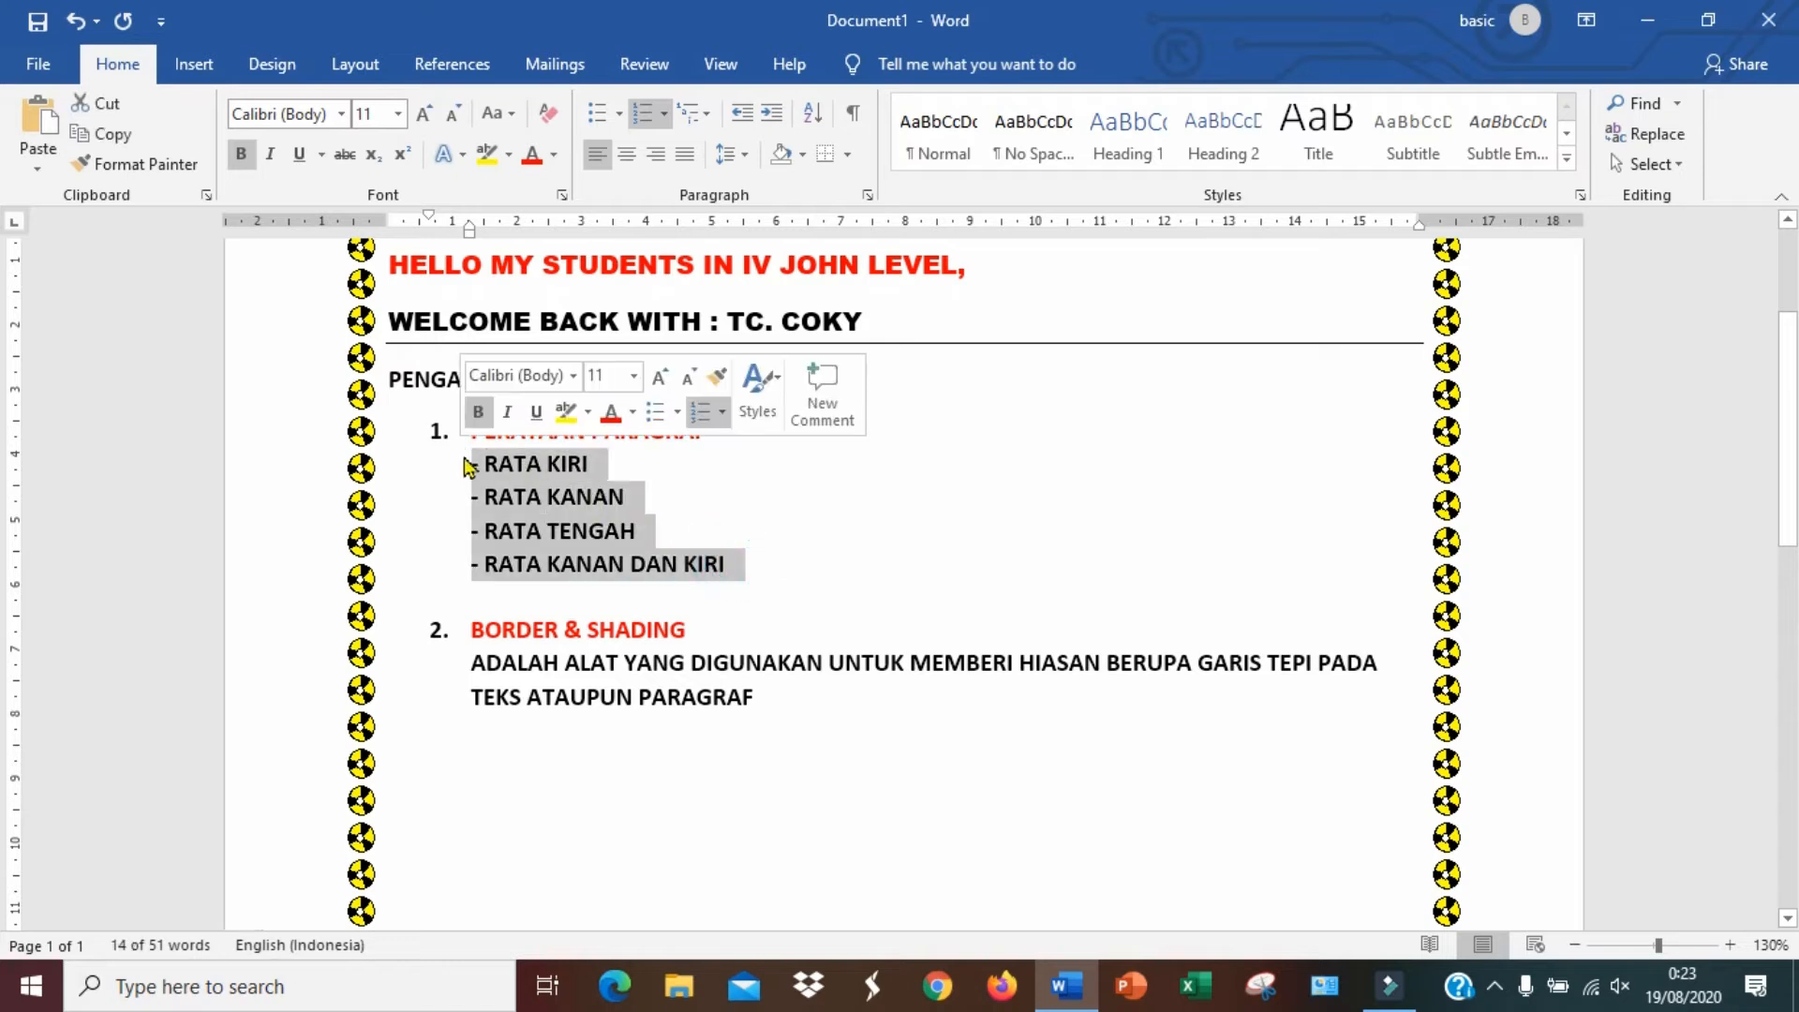
click(628, 525)
drag(470, 461, 768, 578)
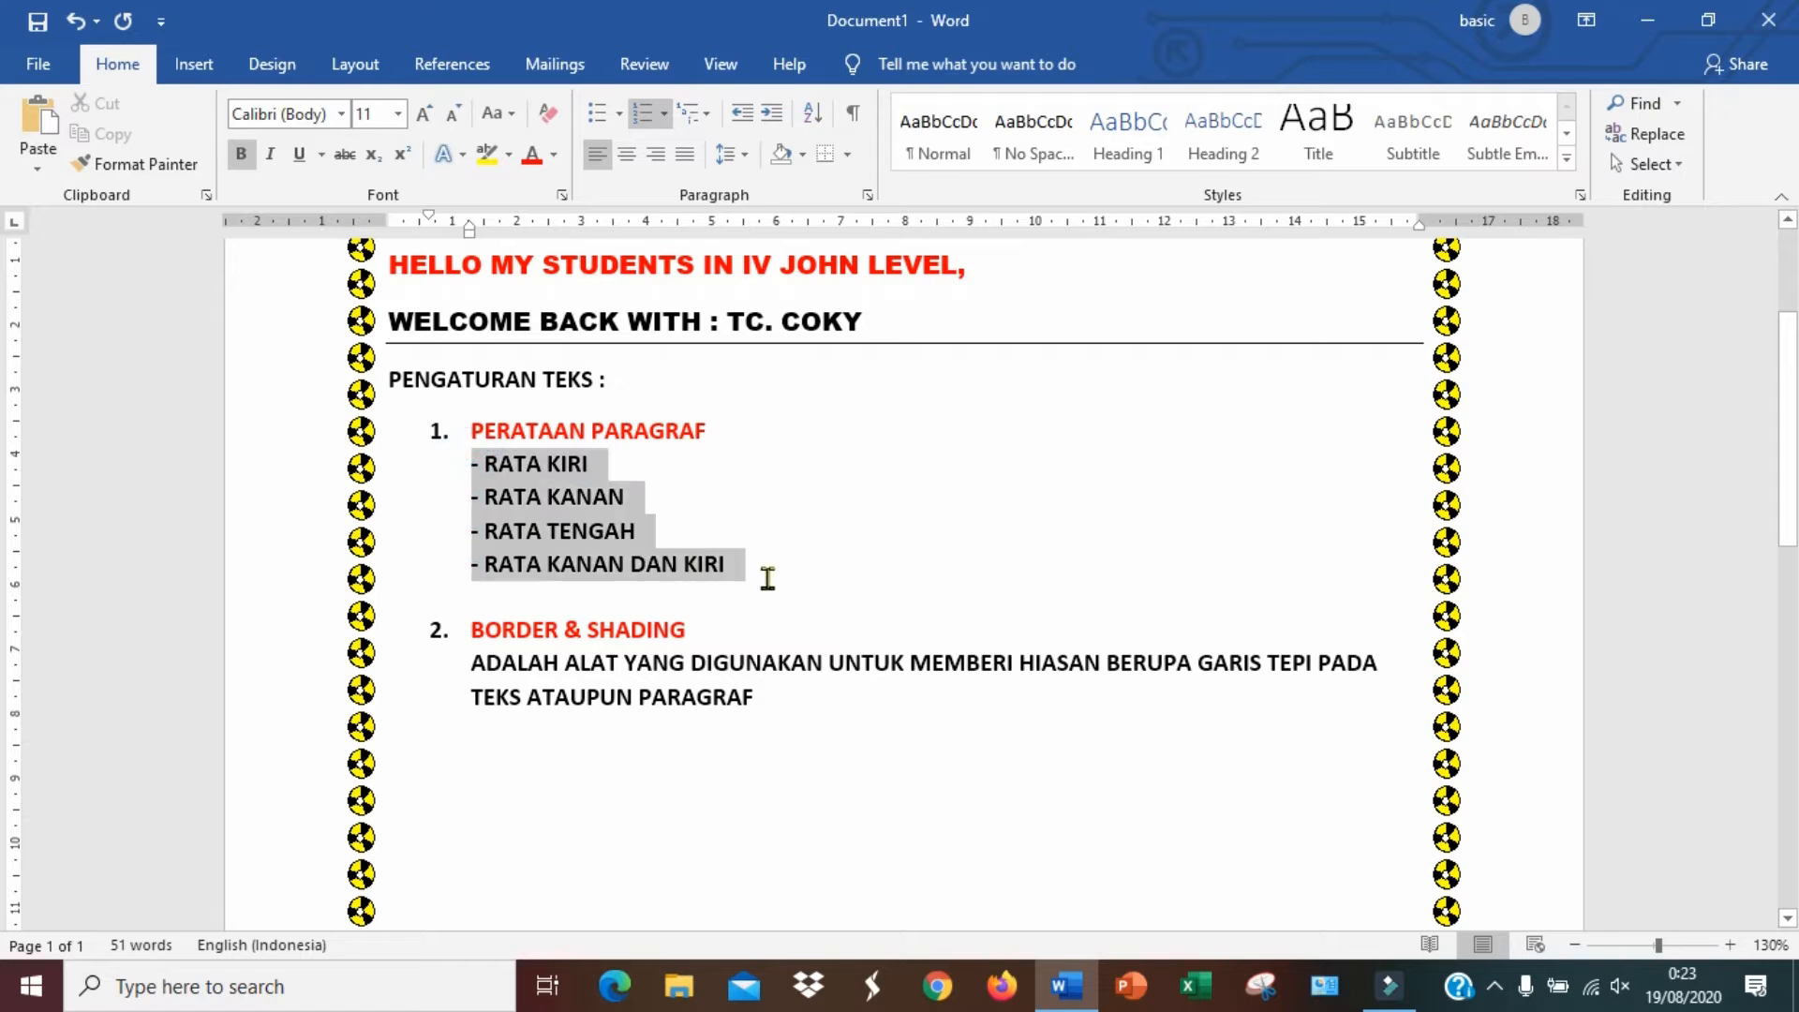
click(626, 154)
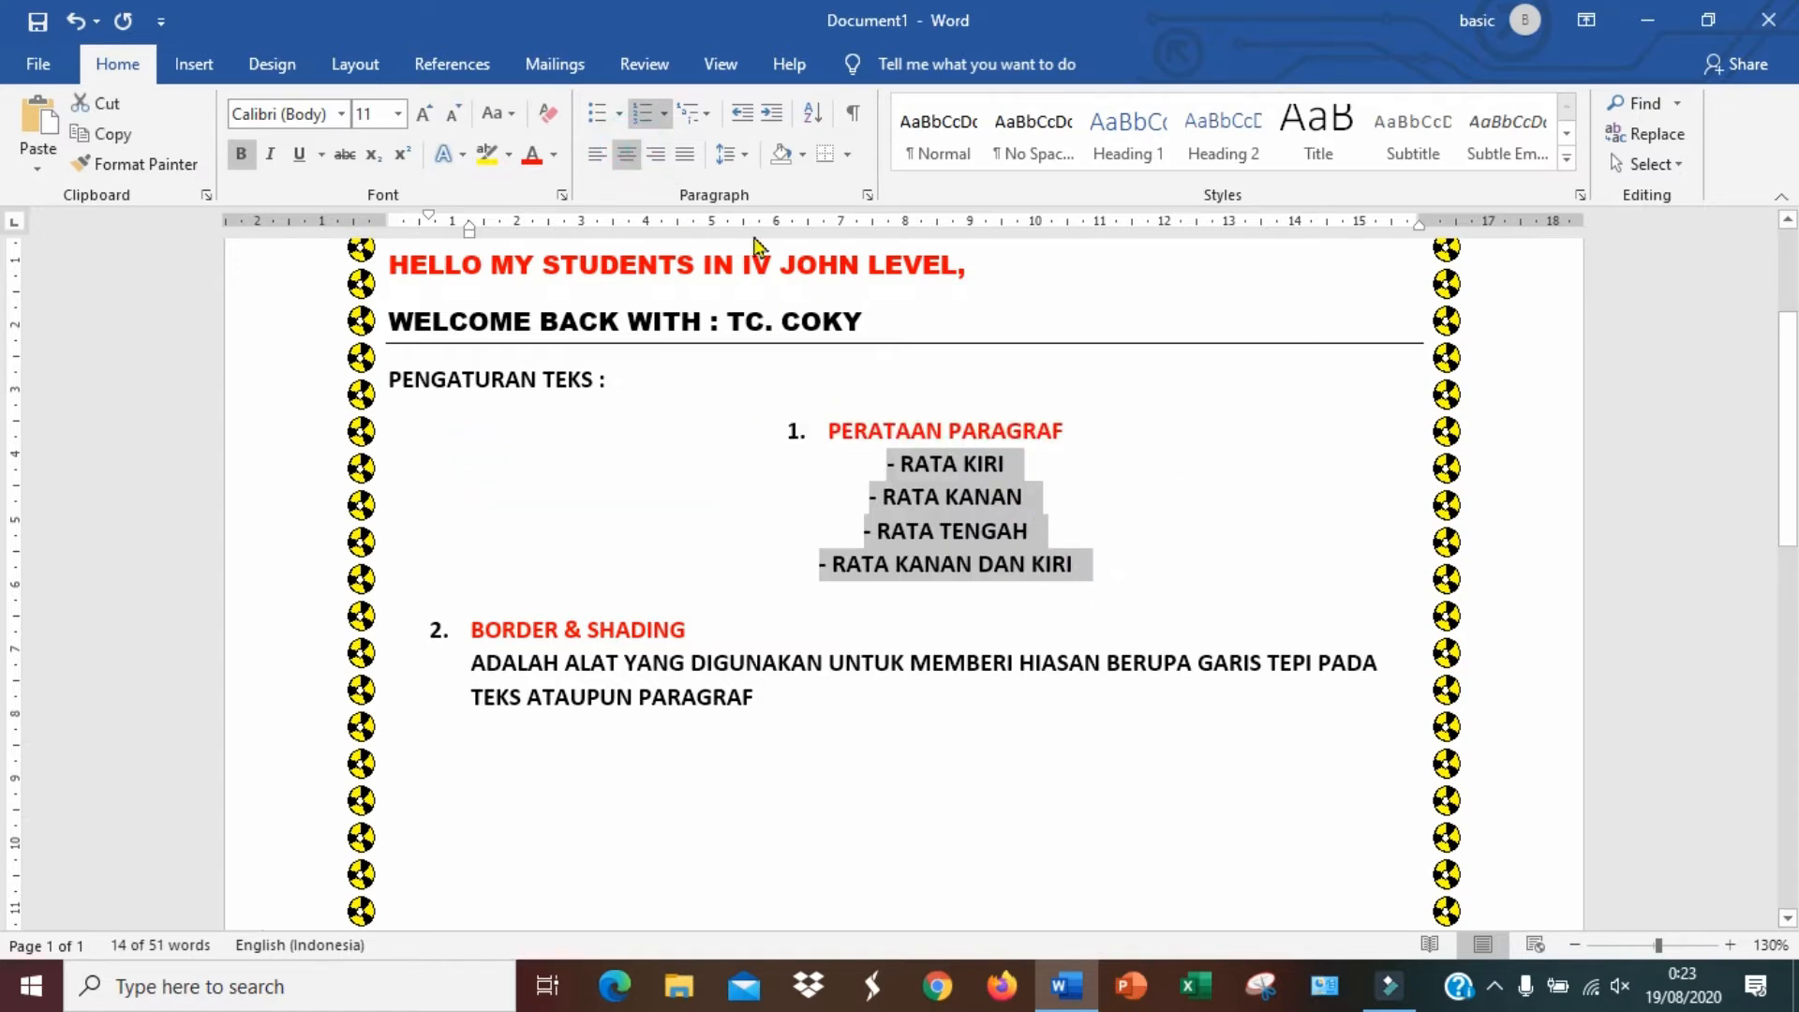
click(654, 156)
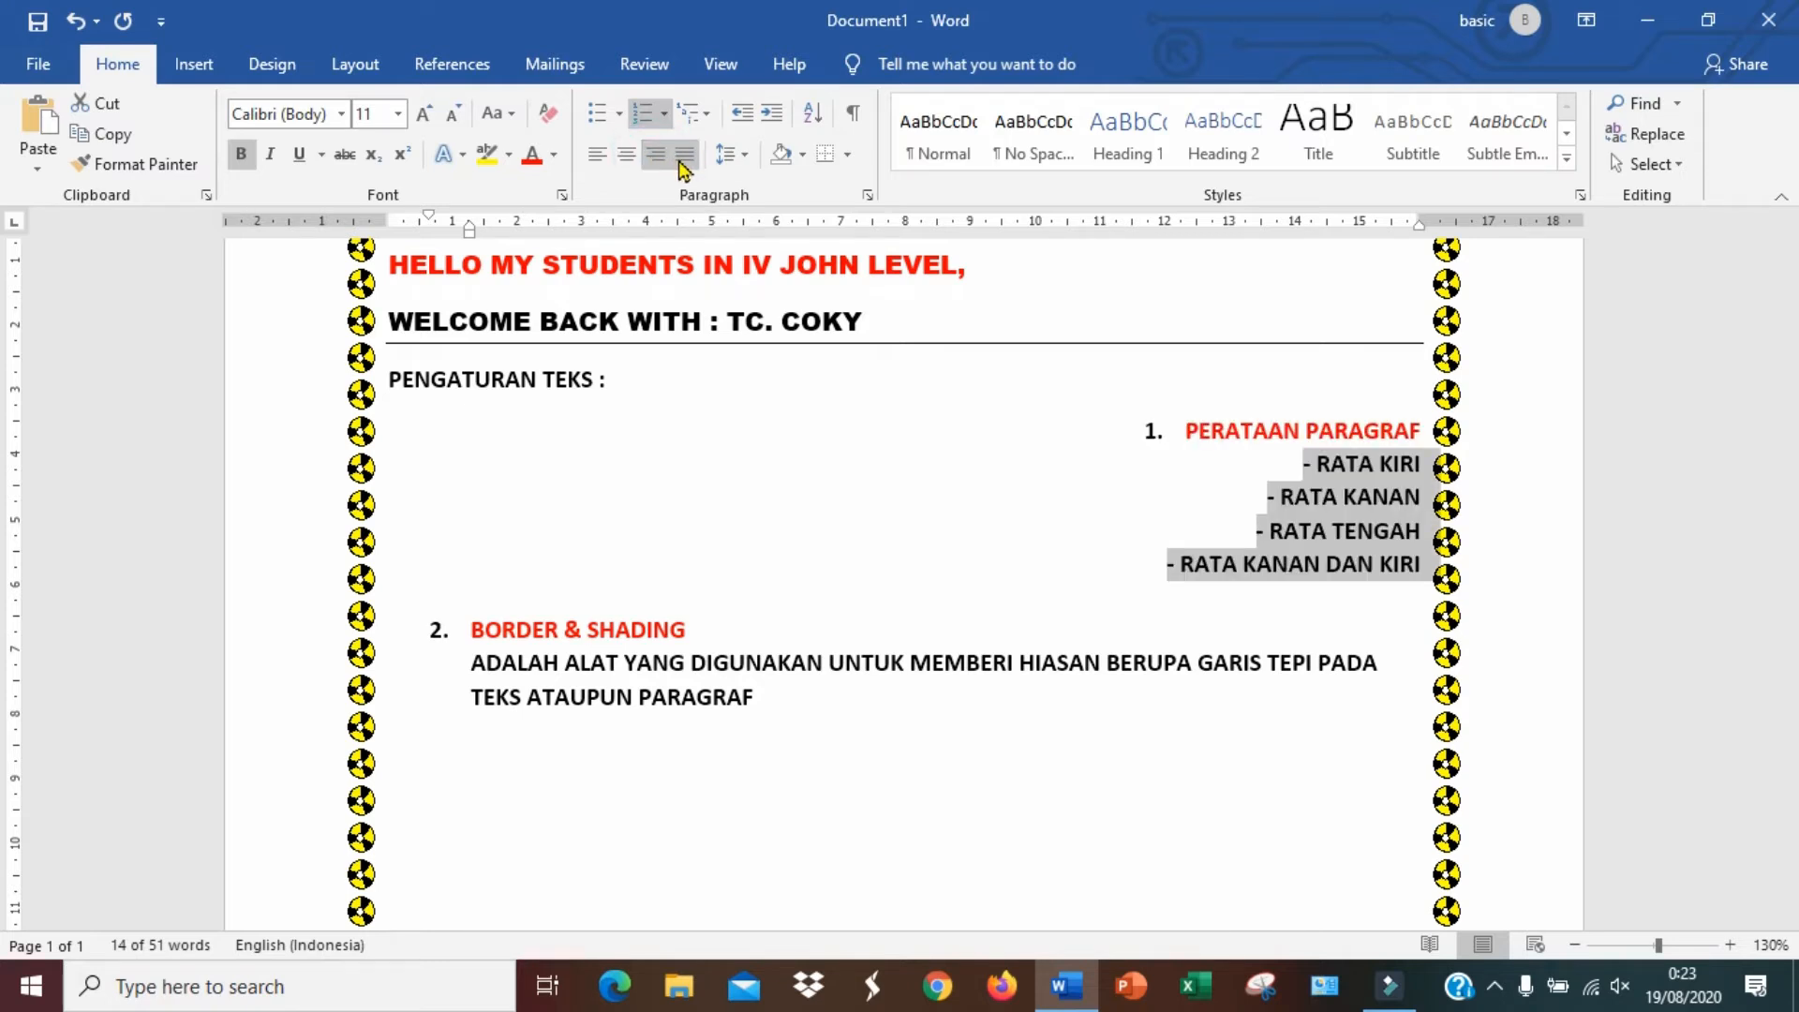
Justify the four alignment lines, then set them back to left alignment
click(681, 160)
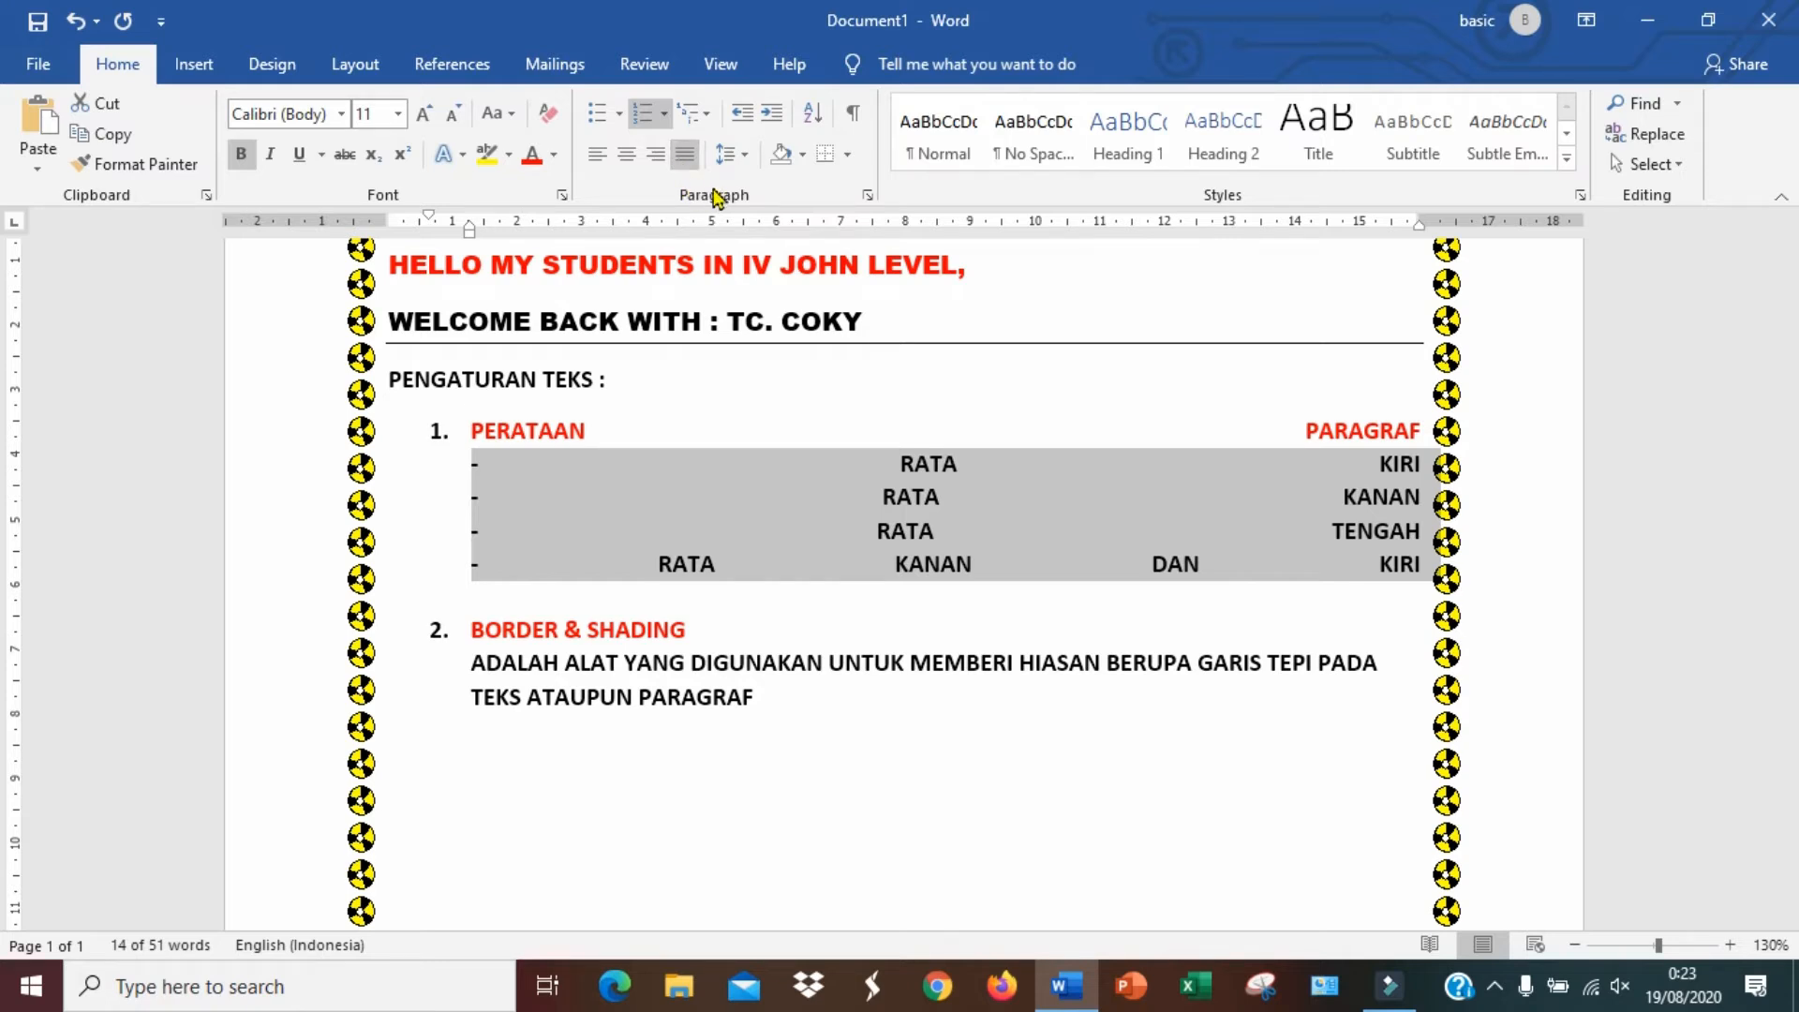
click(599, 161)
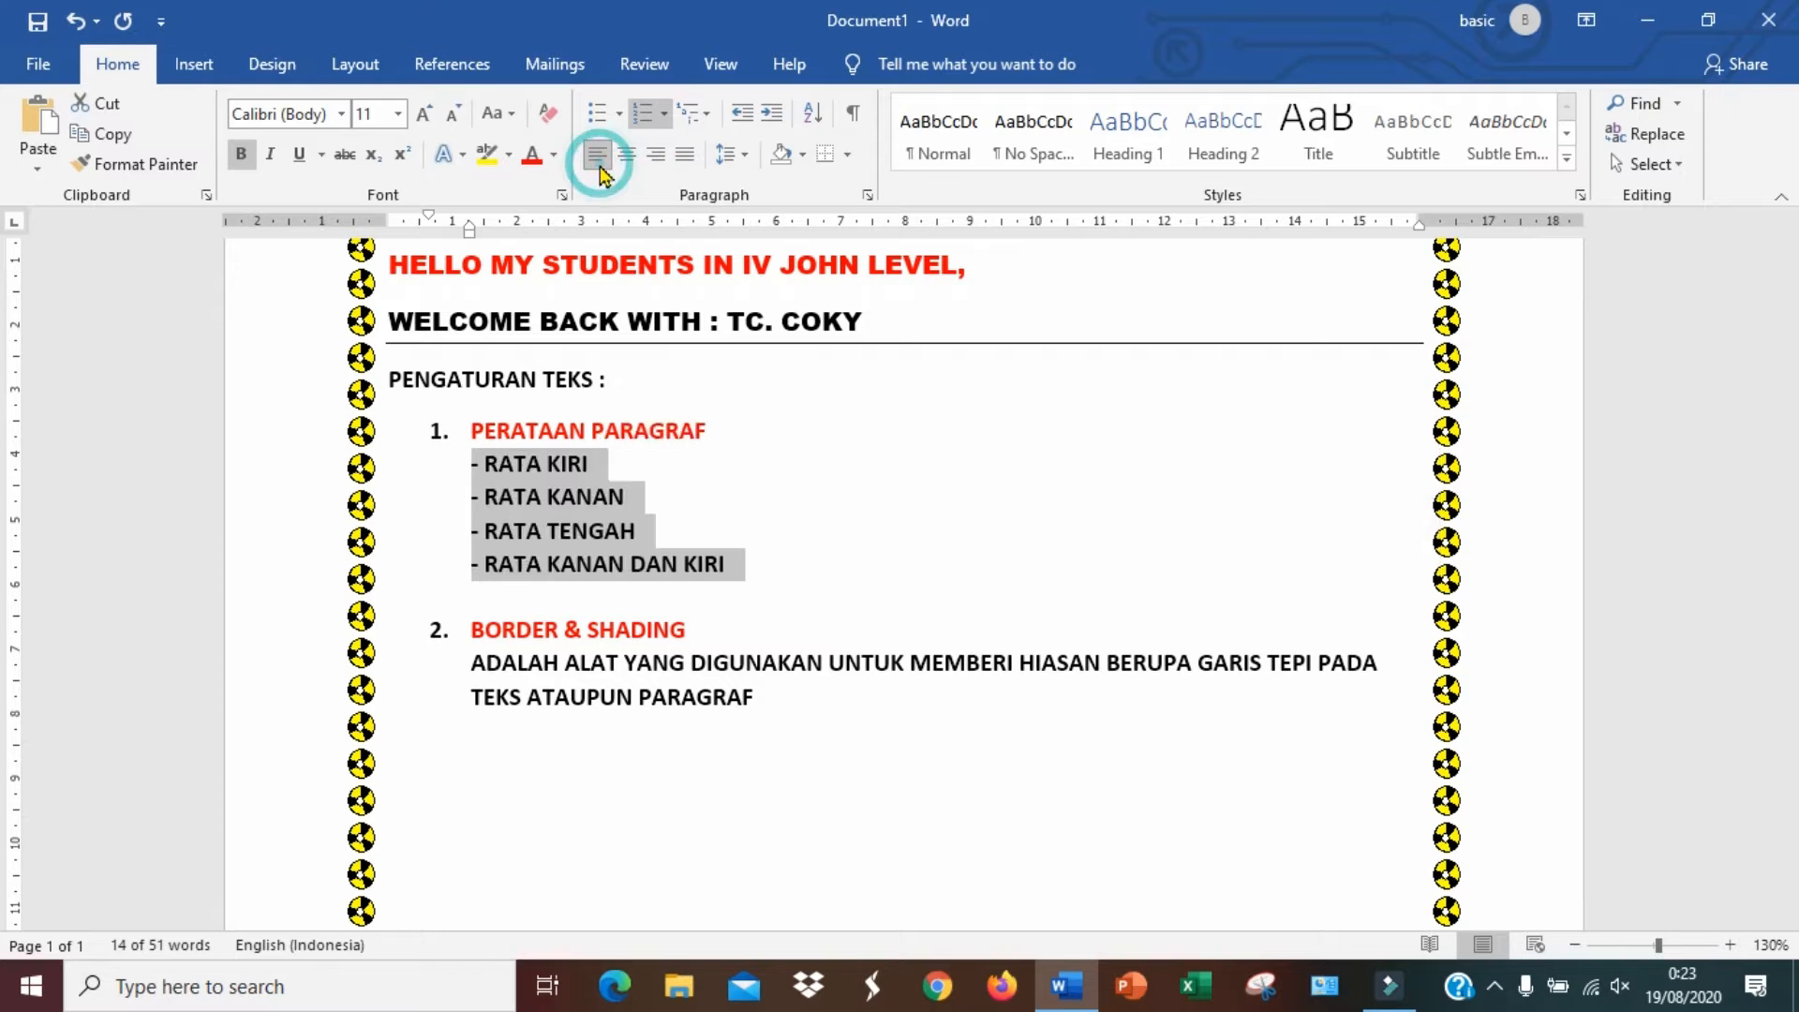
click(678, 513)
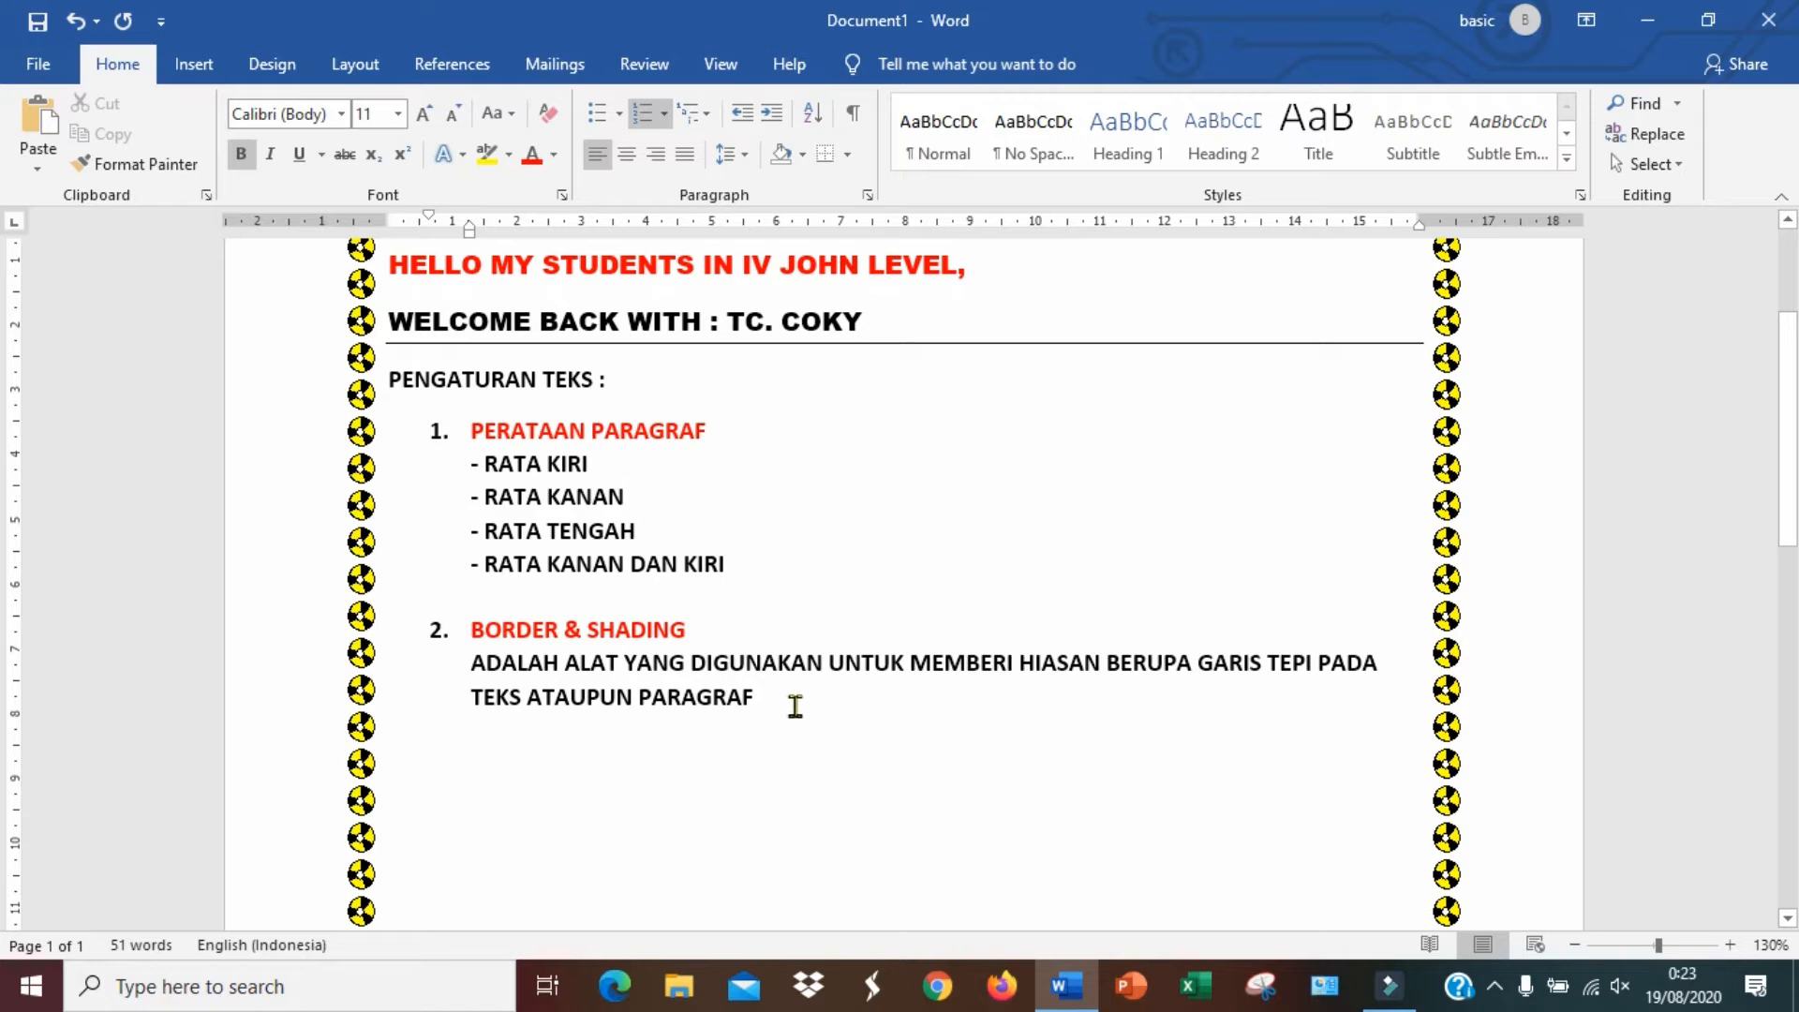
Review the page layout at different zoom levels
scroll(795, 706, up, 2)
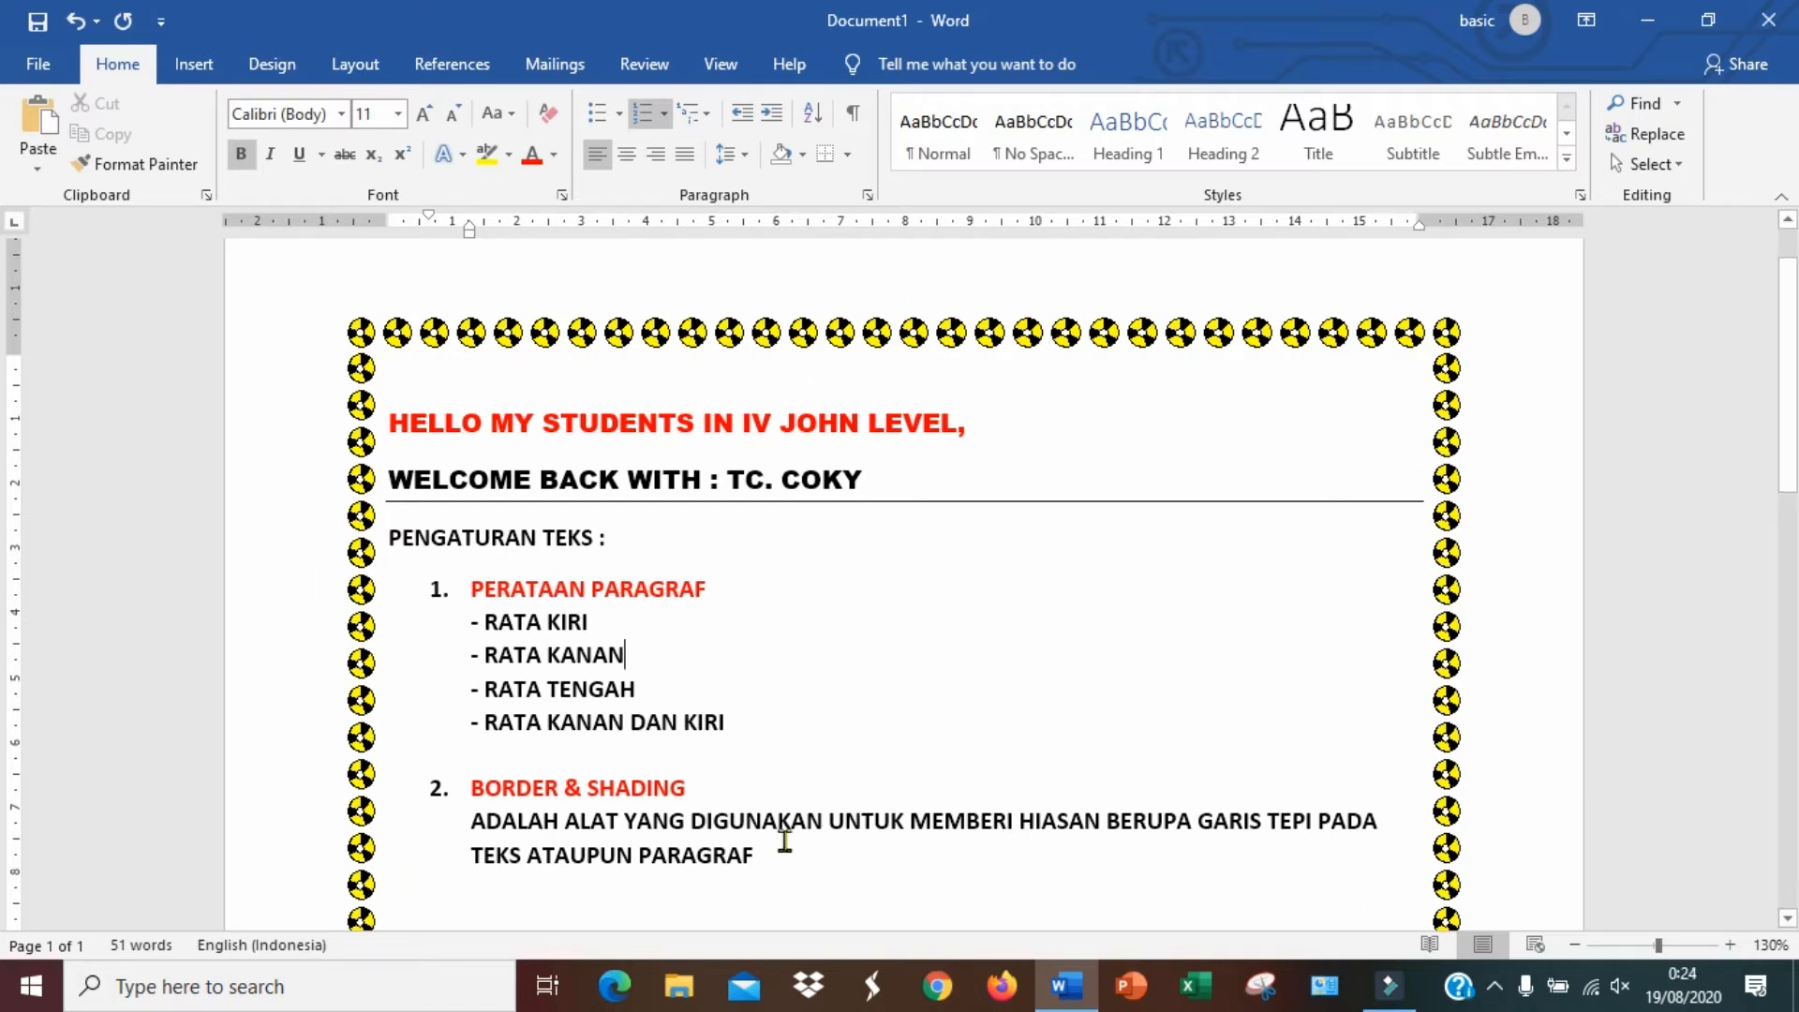
click(995, 423)
drag(870, 425, 438, 424)
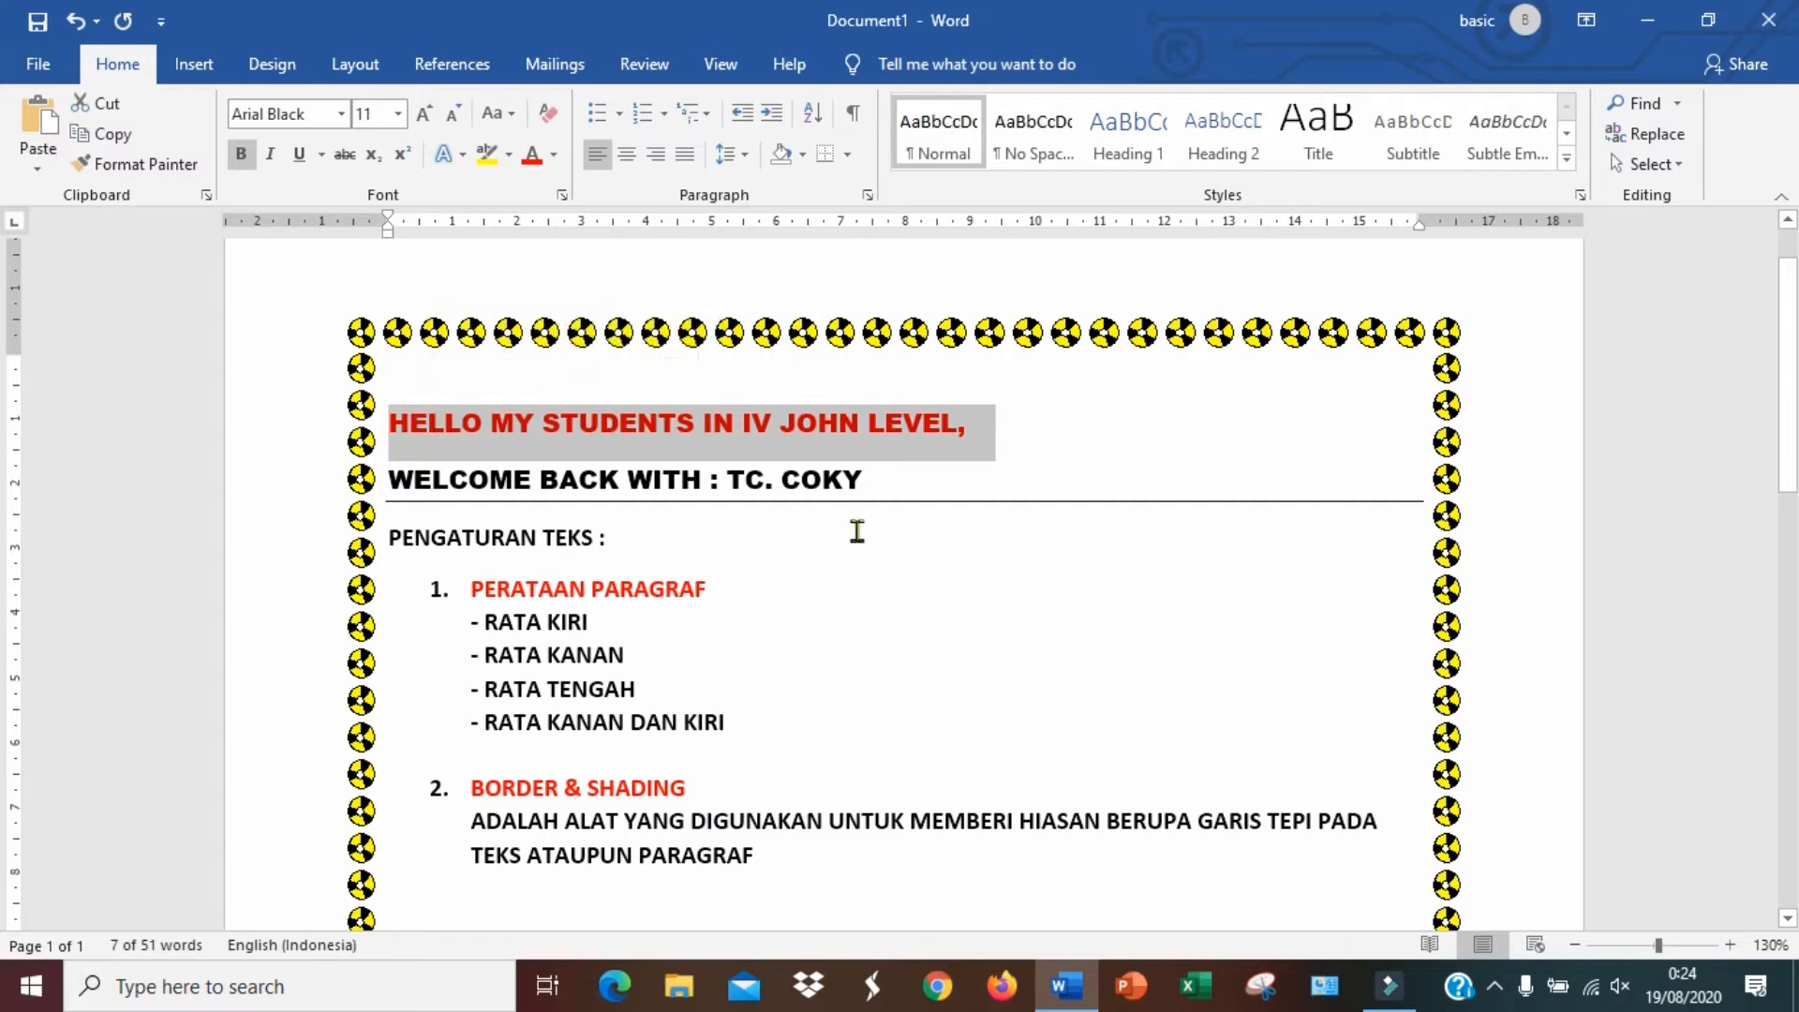
click(940, 505)
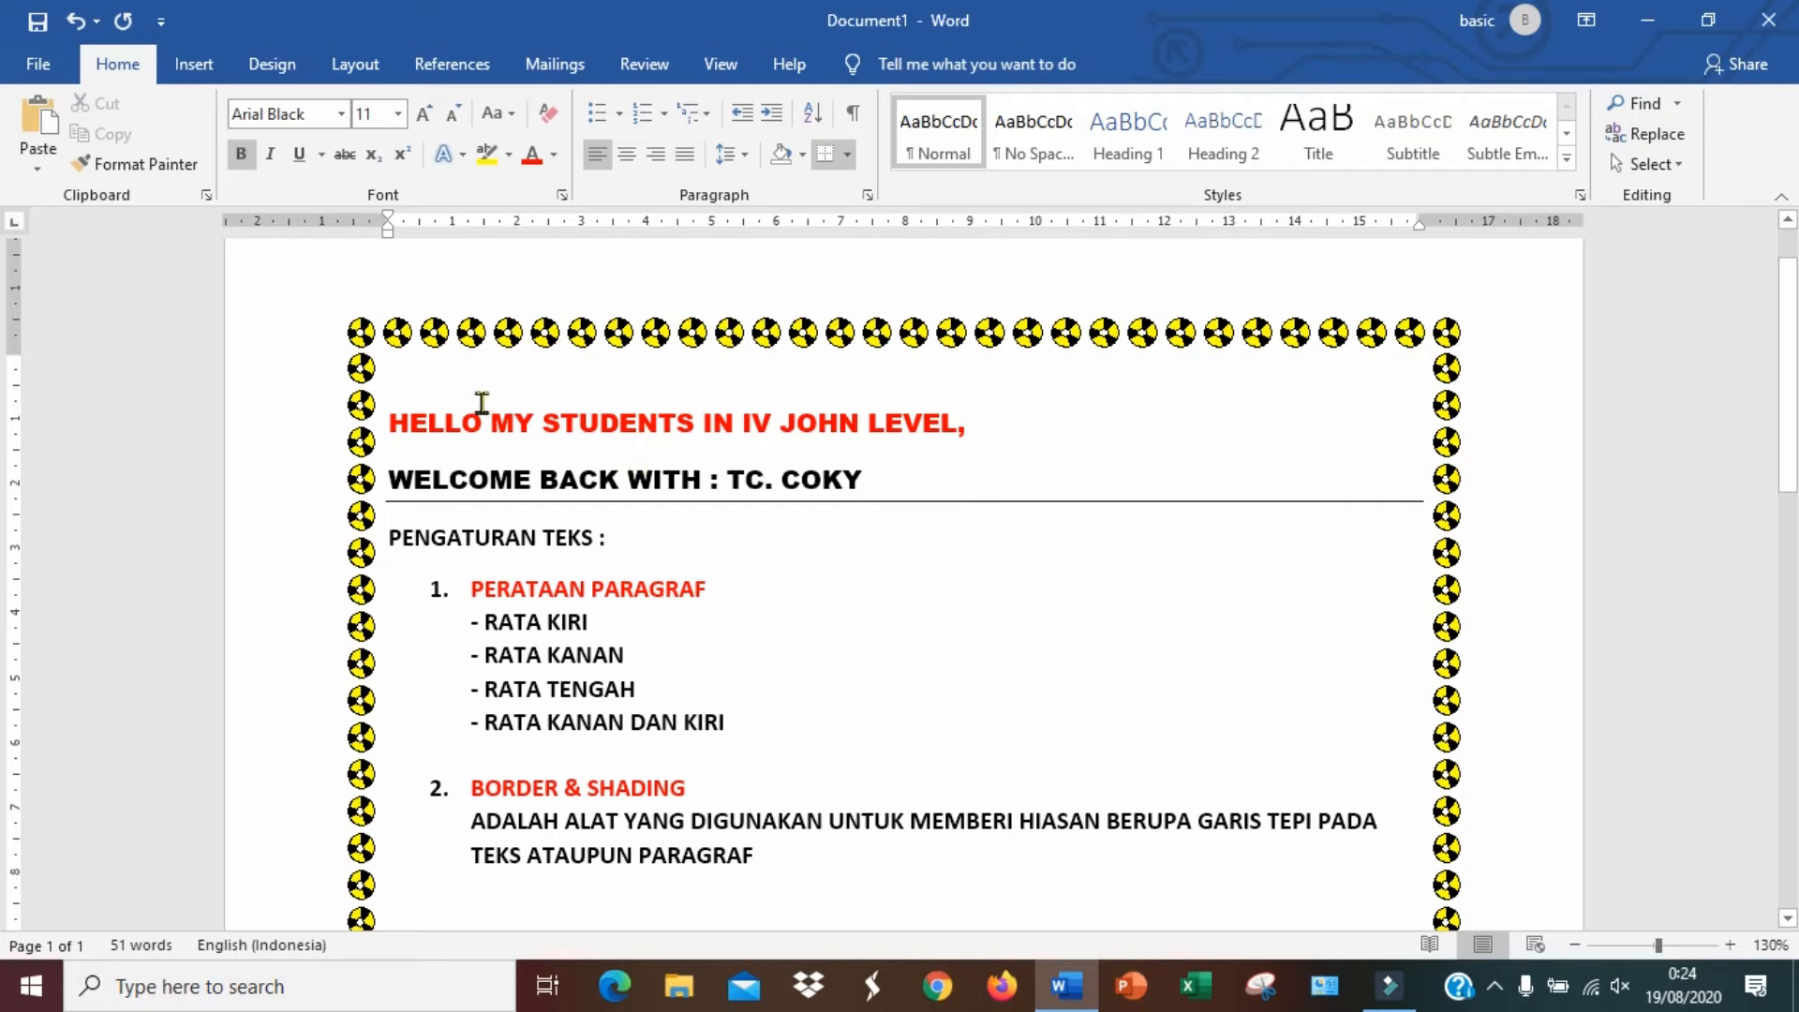
scroll(478, 394, down, 7)
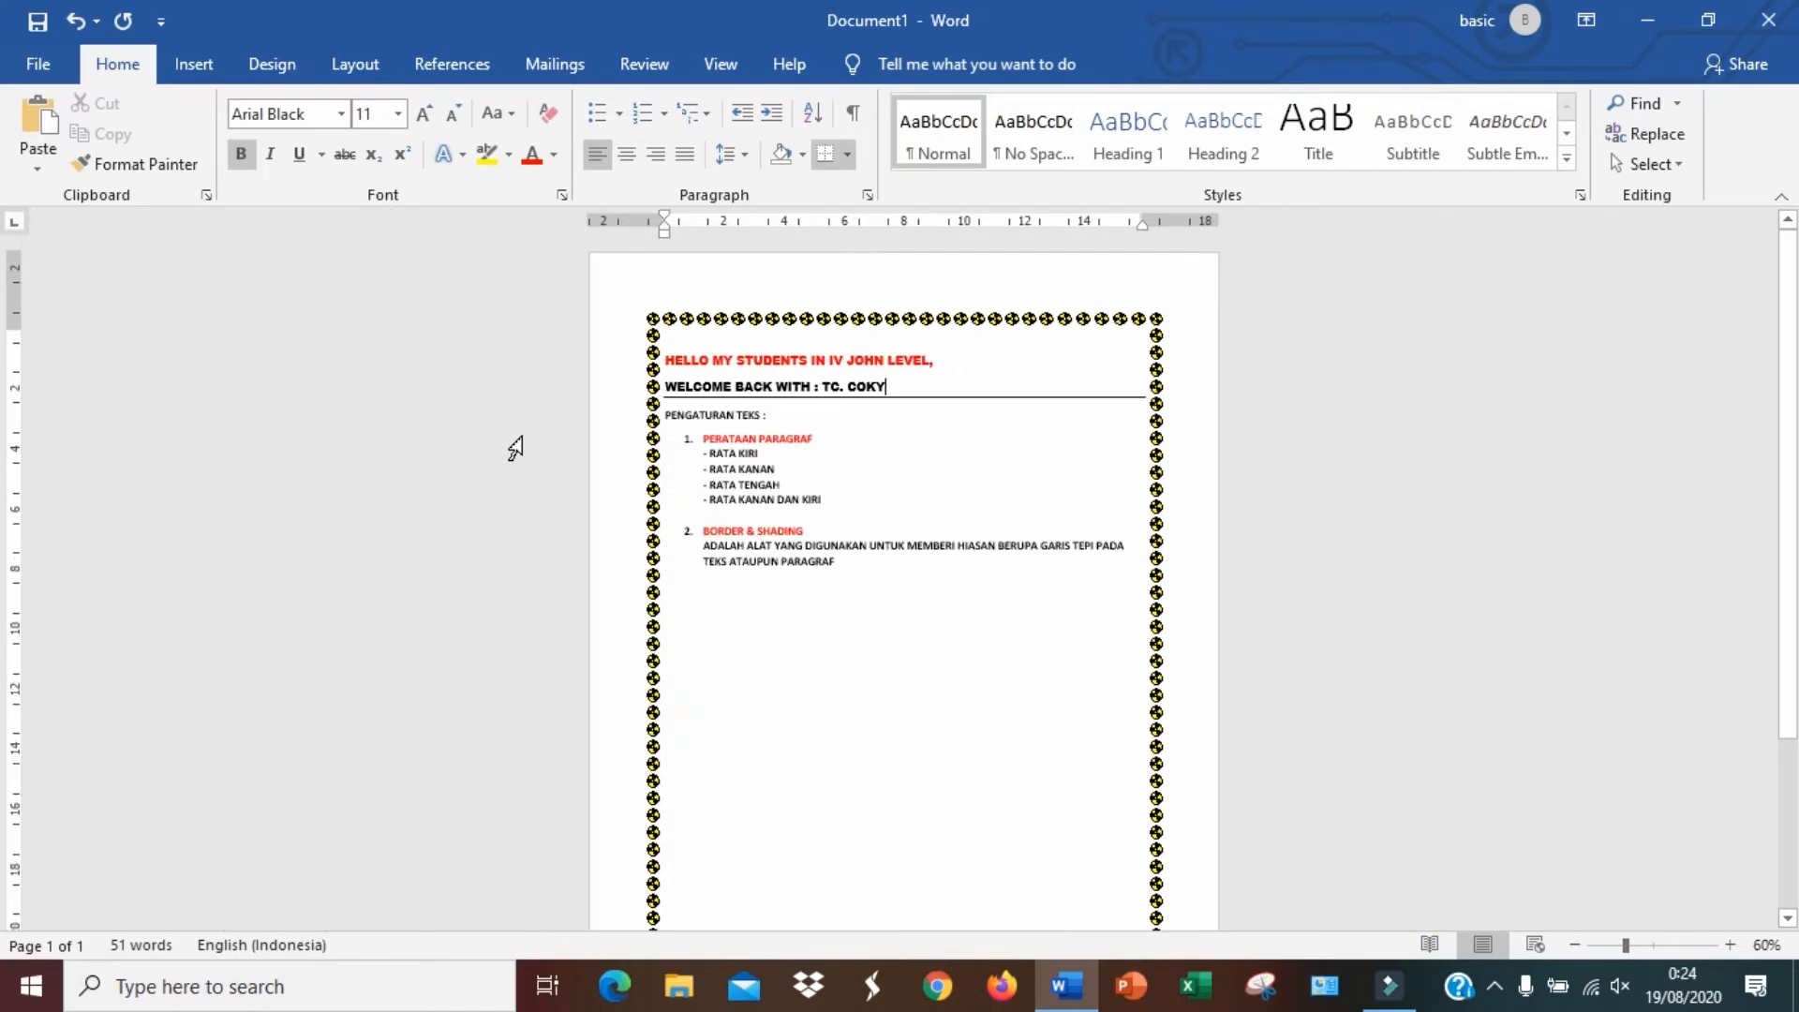
scroll(515, 448, down, 2)
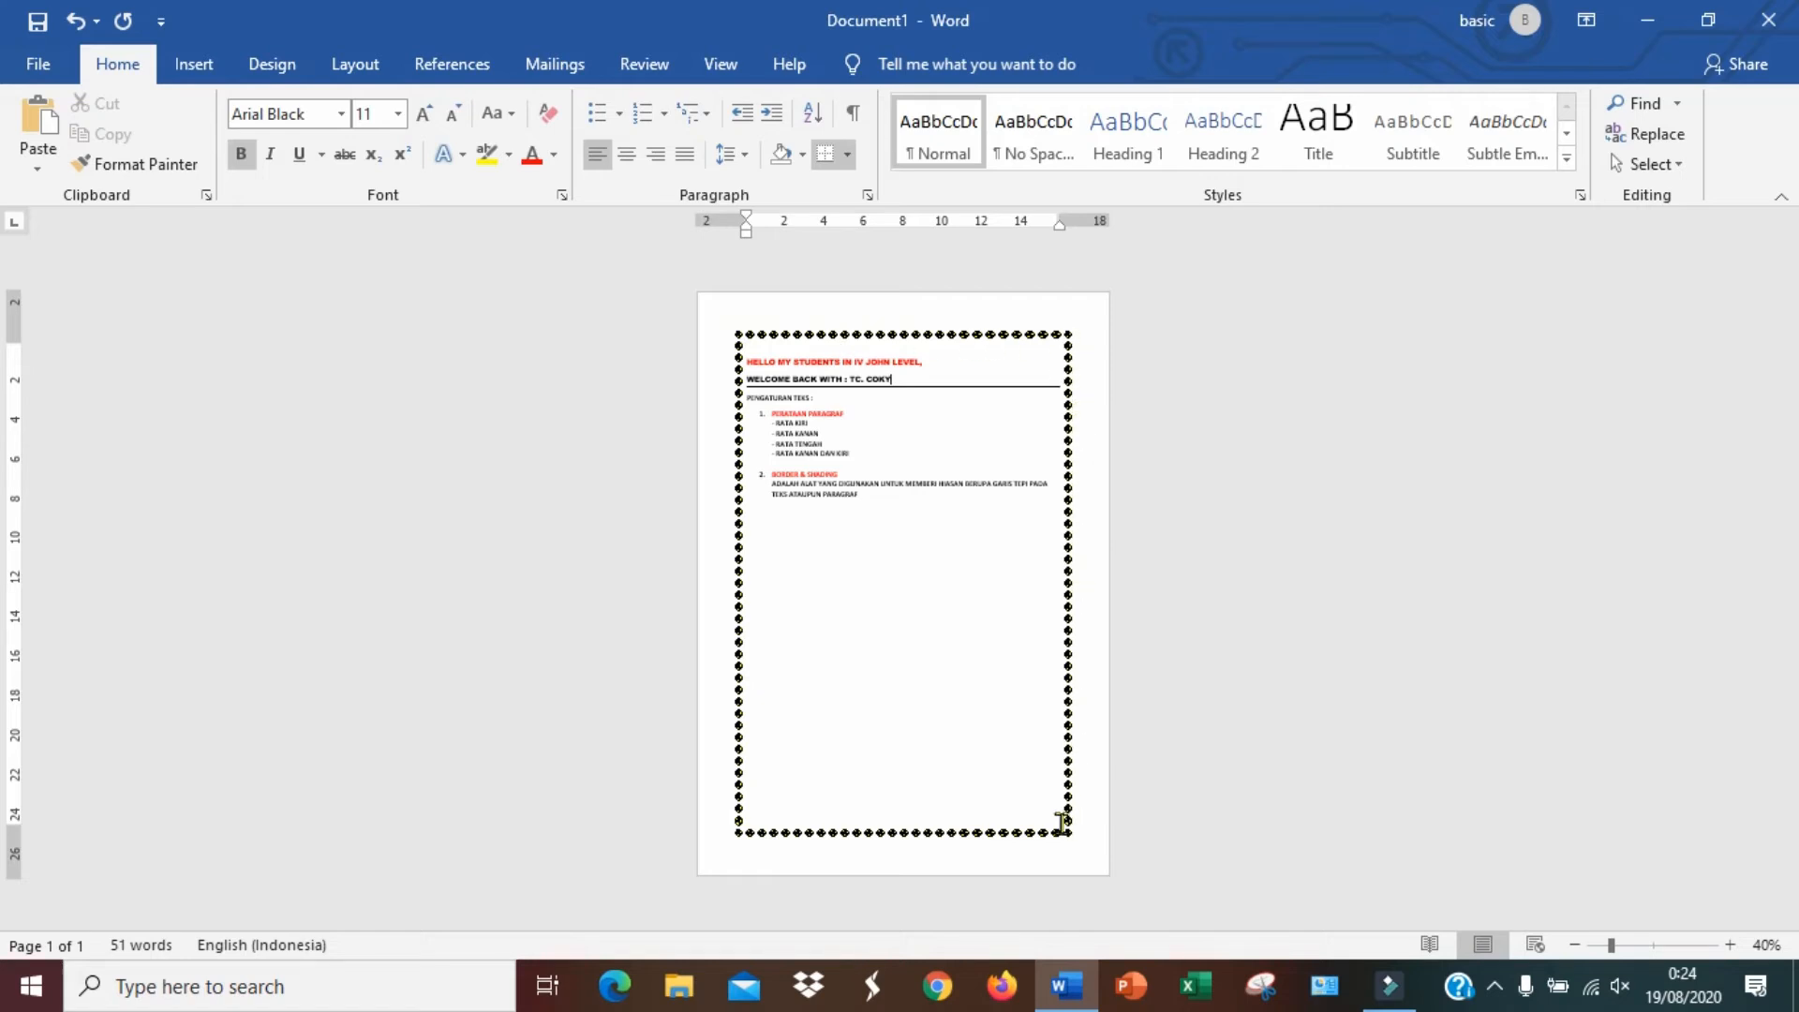
scroll(812, 437, up, 2)
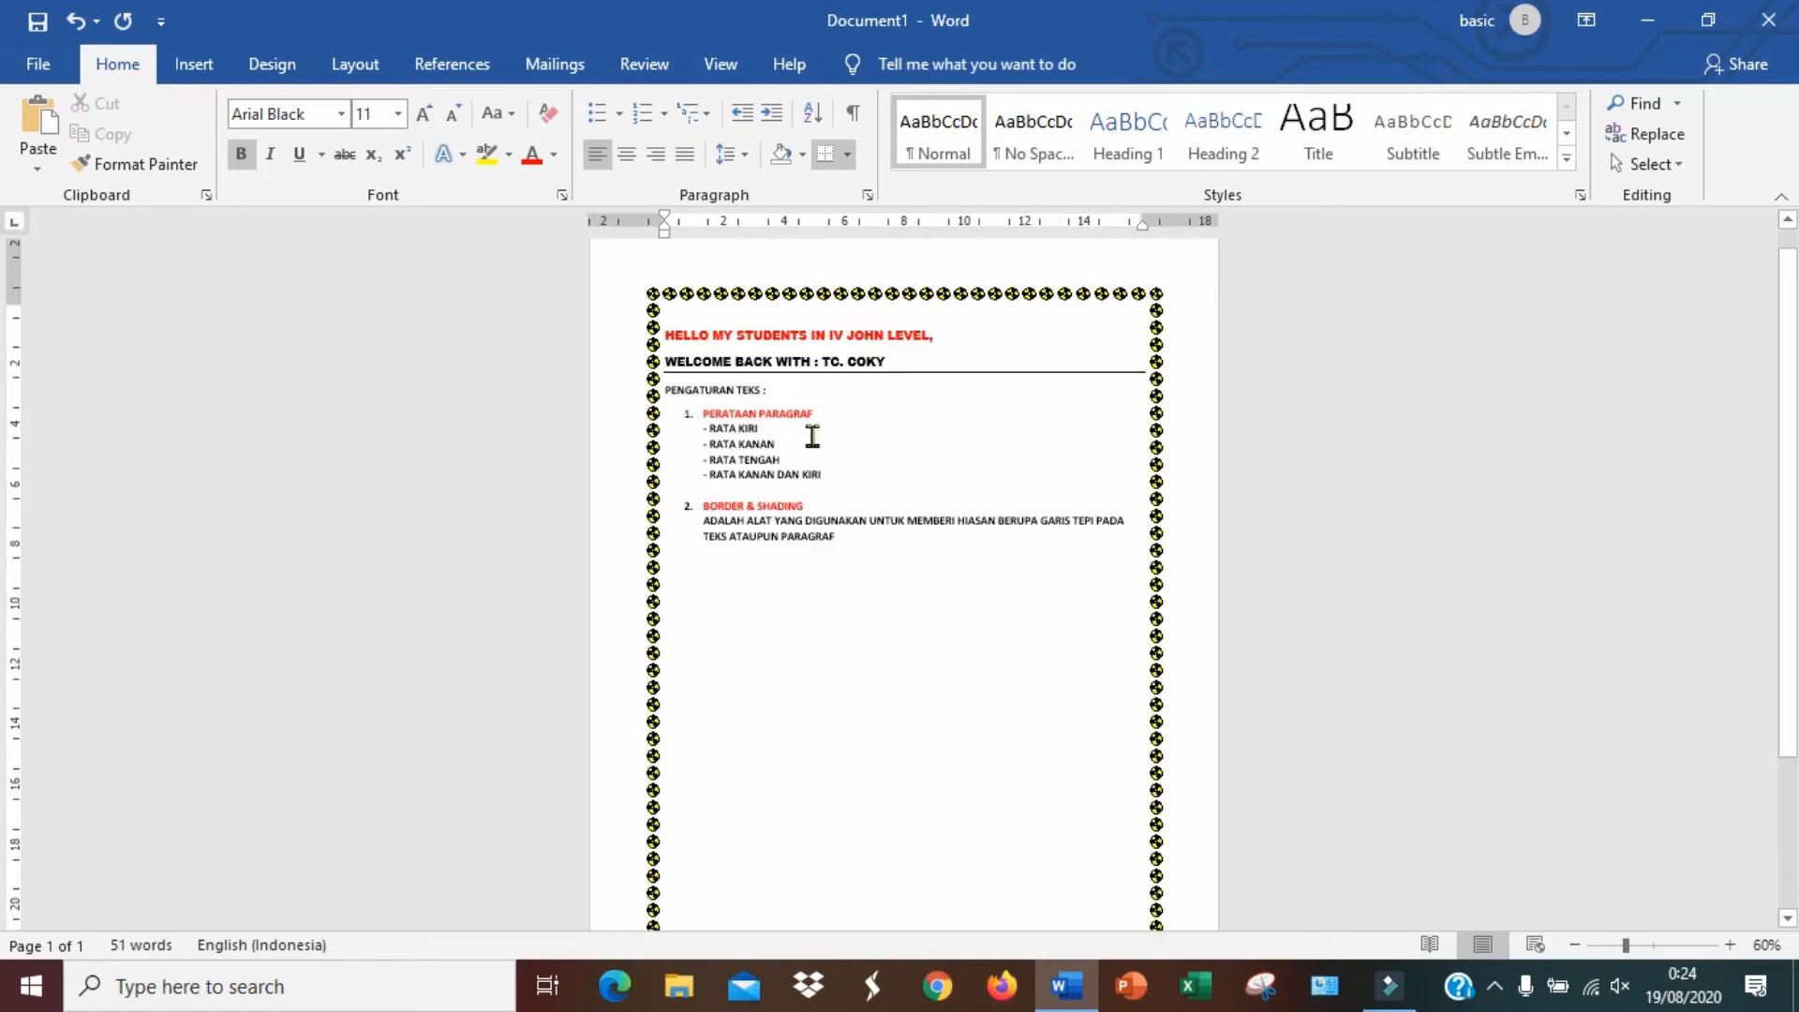
scroll(813, 436, up, 10)
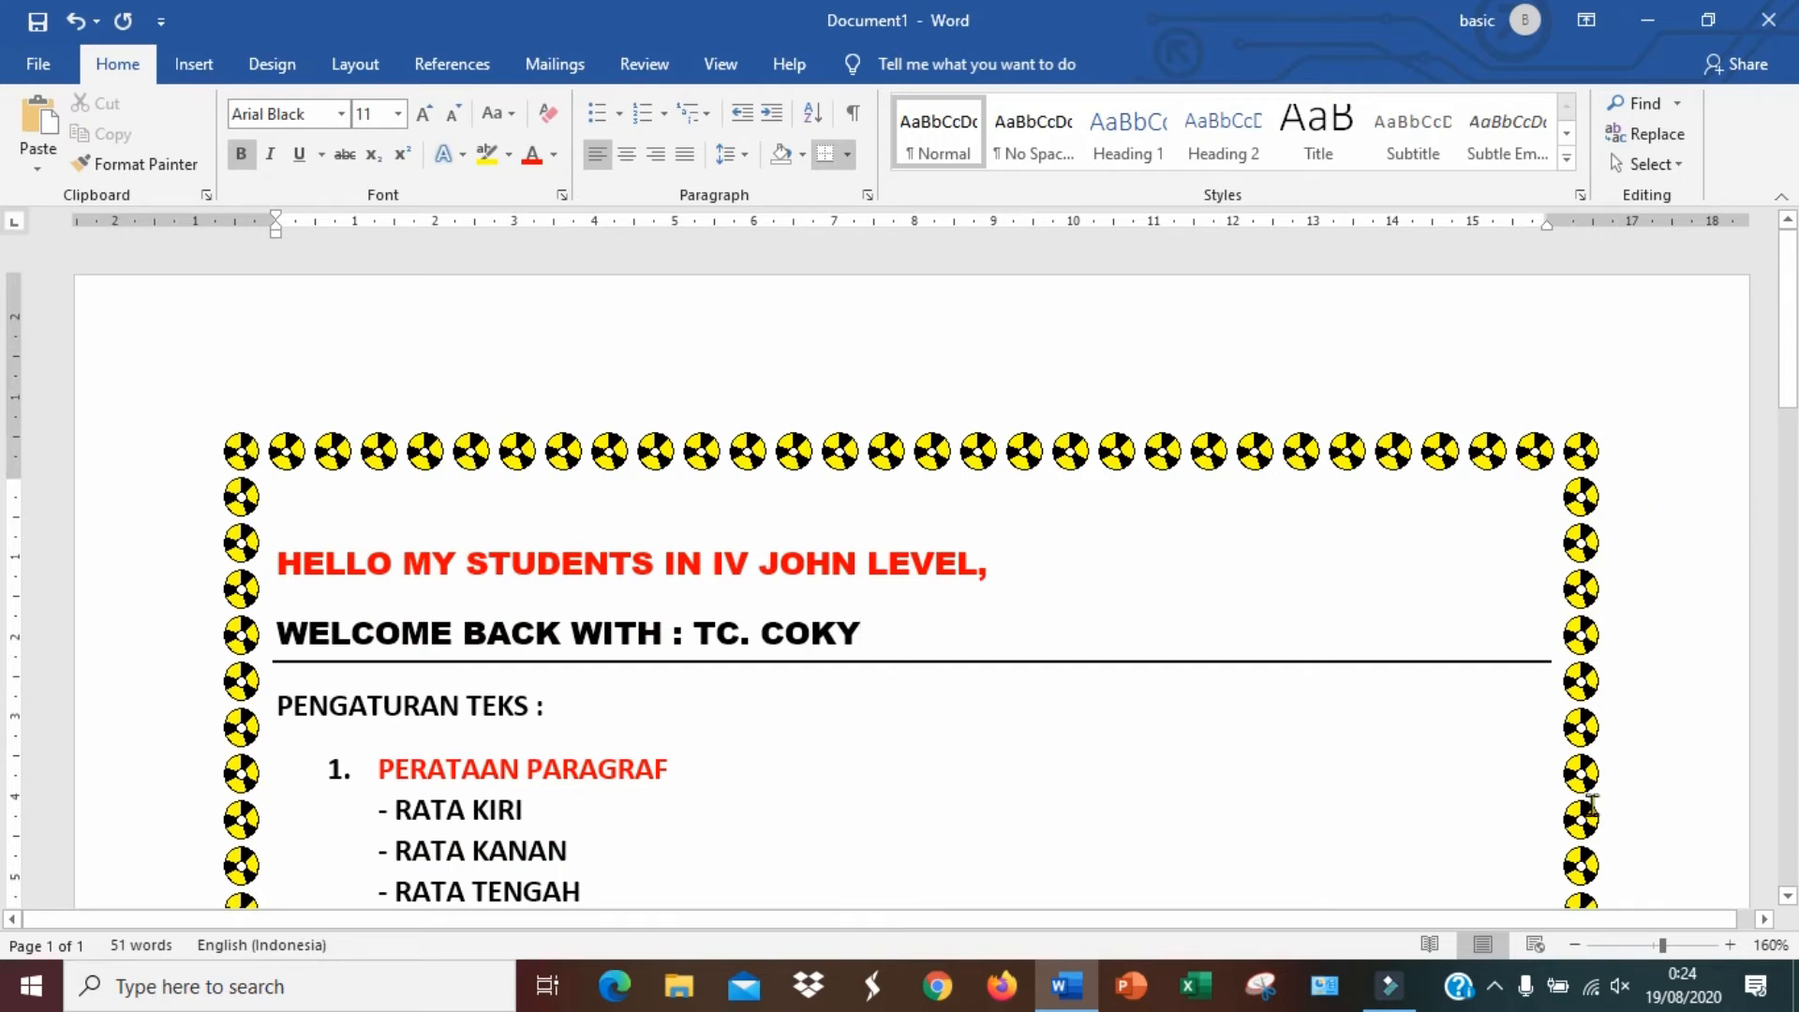
Add a third numbered item headed BULLETS & NUMBERING after the BORDER & SHADING description
scroll(1591, 803, down, 15)
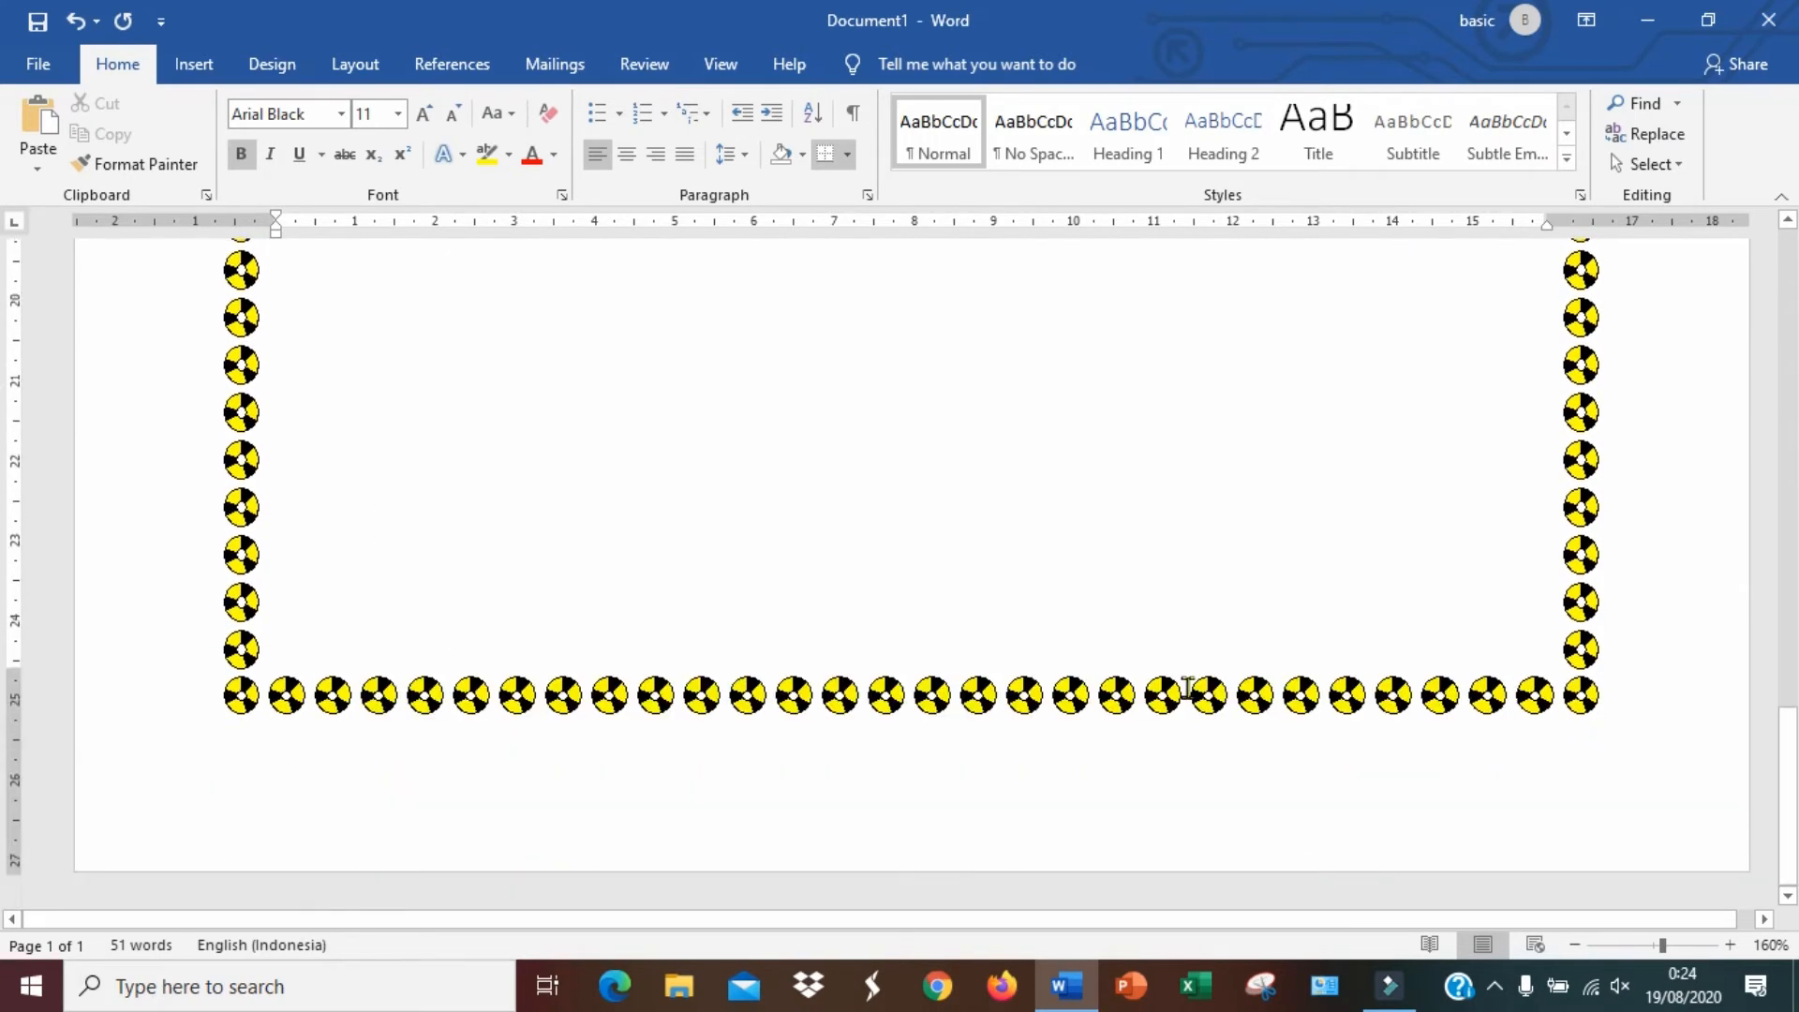
scroll(225, 599, up, 10)
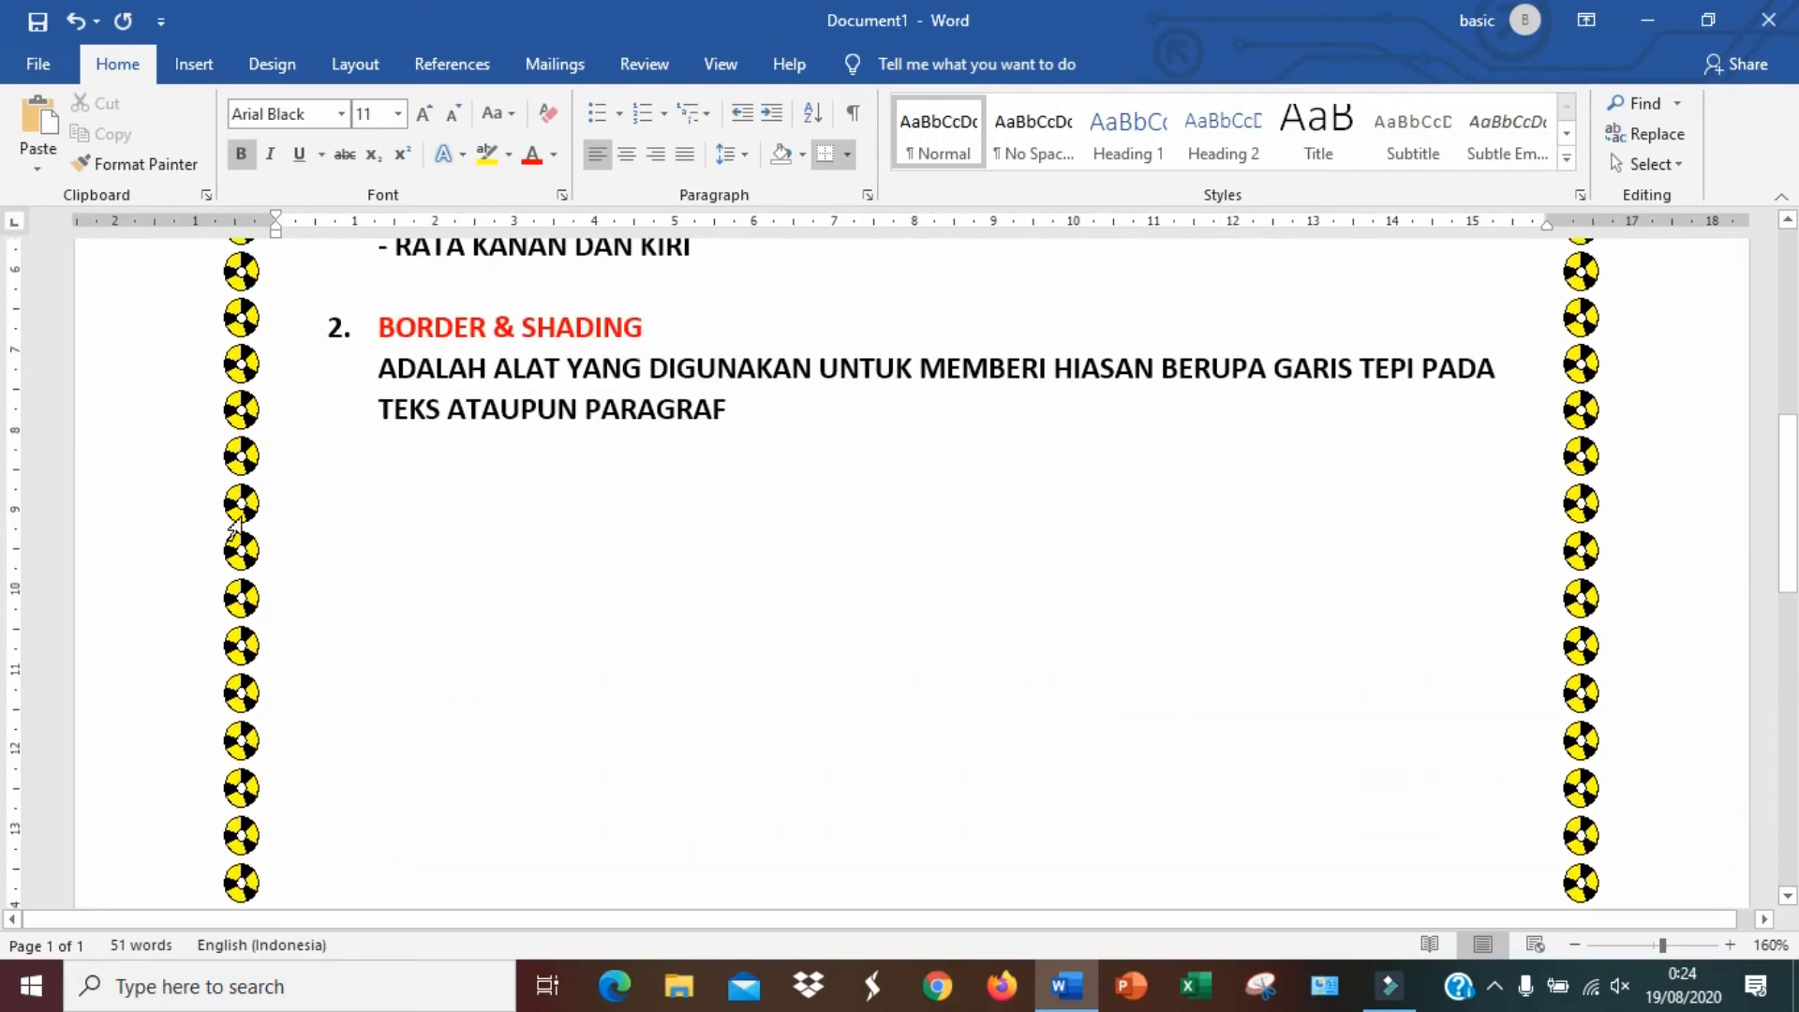
scroll(234, 529, up, 10)
scroll(221, 464, down, 5)
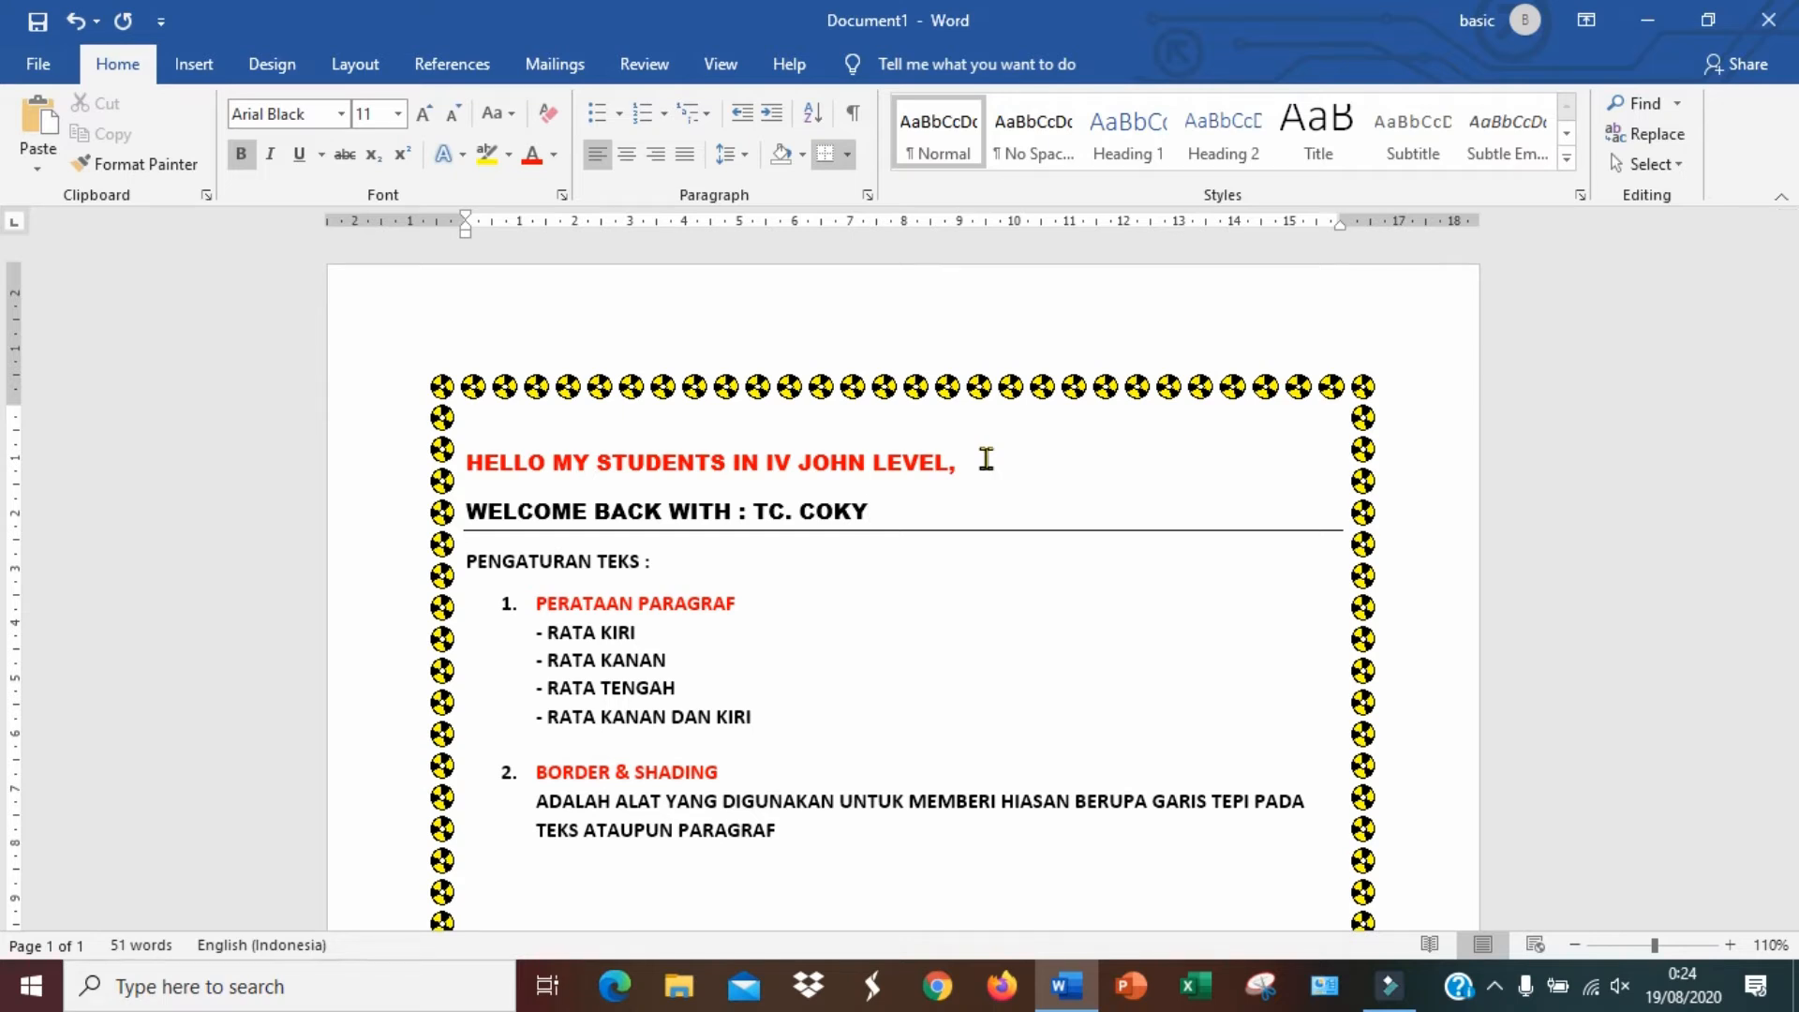
scroll(986, 458, down, 3)
click(936, 705)
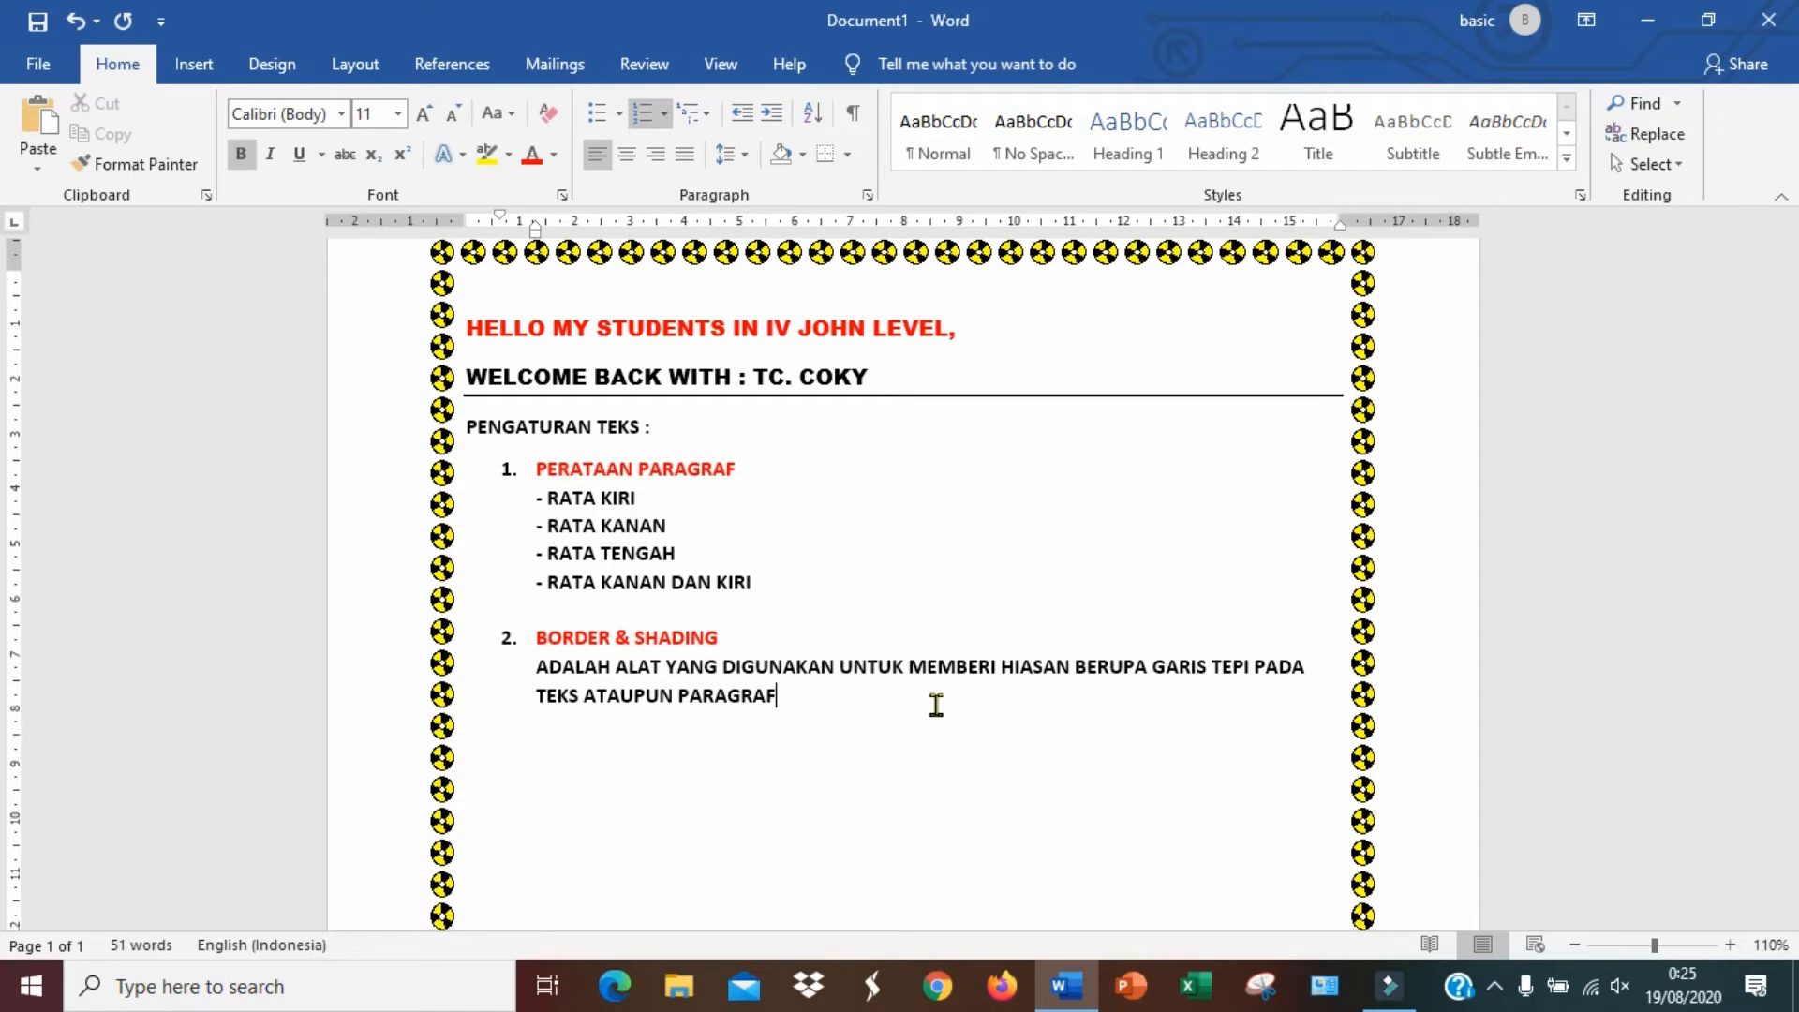
key(Return)
text(BULLETS & NUMBERING)
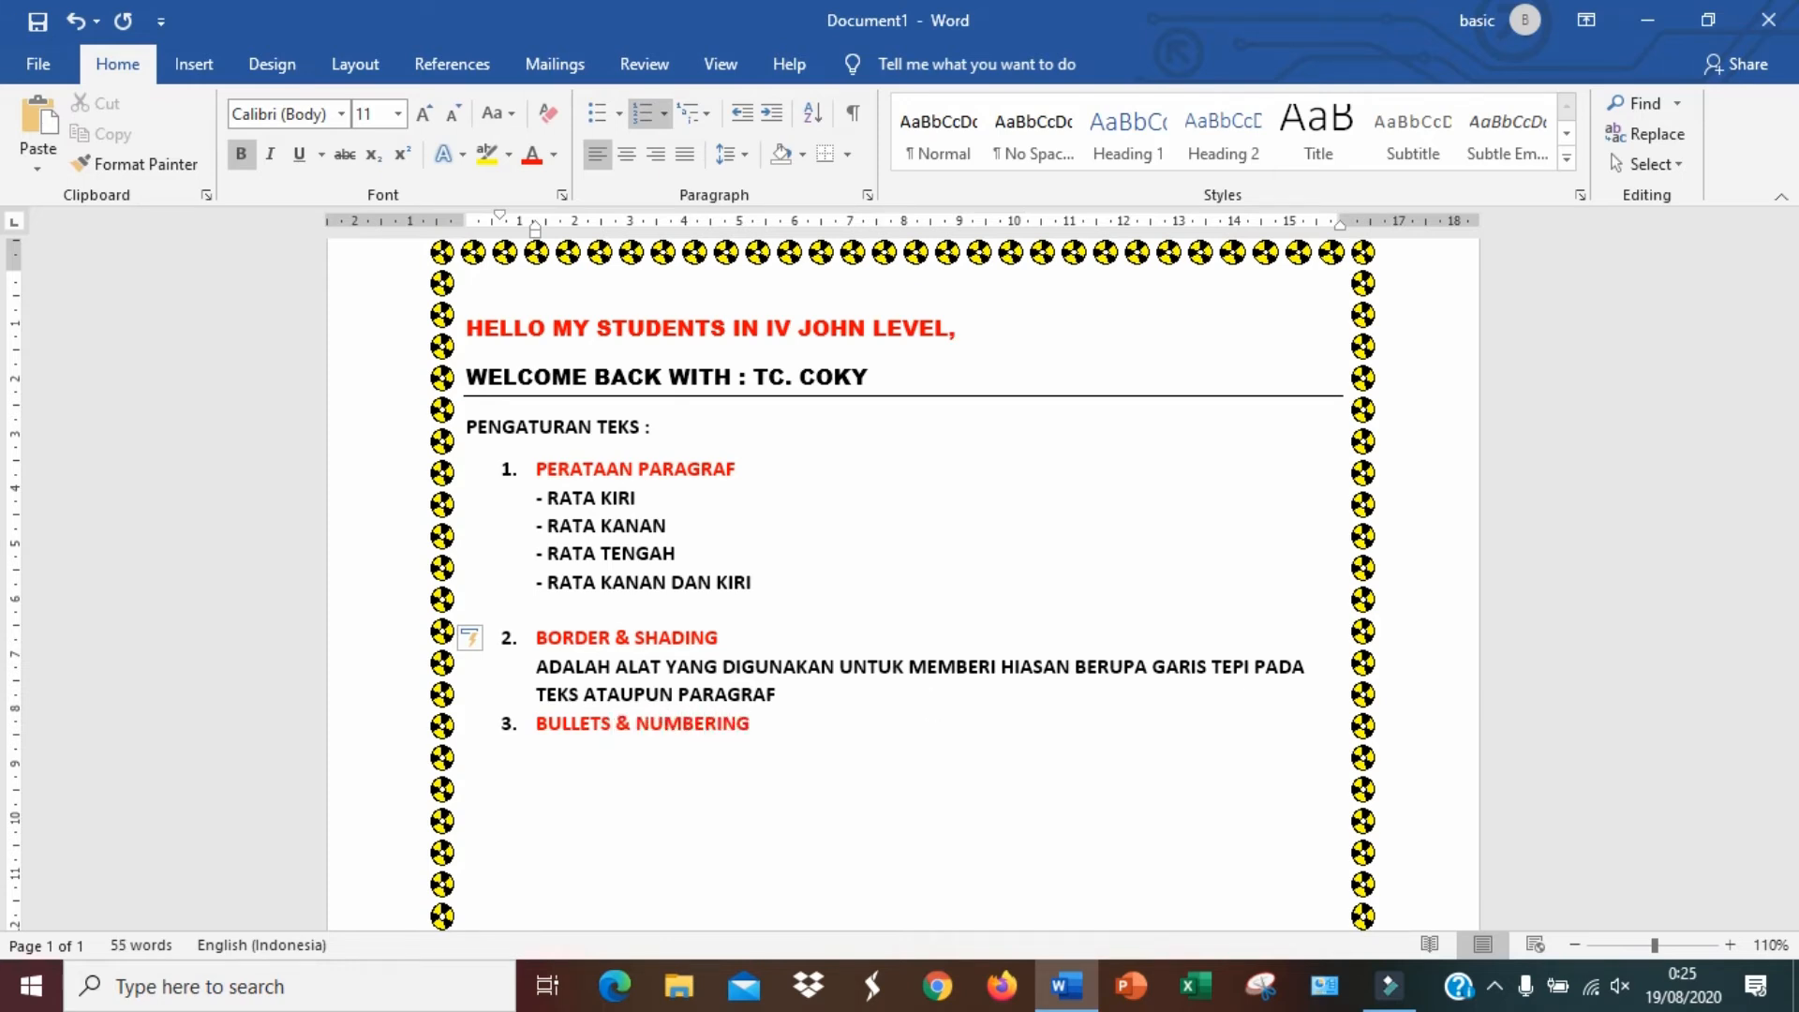
Insert a blank line above item 3 and type its definition ADALAH ALAT YANG DIGUNAKAN UNTUK MENANDAI KETERANGAN DALAM BENTUK RINCIAN
click(899, 691)
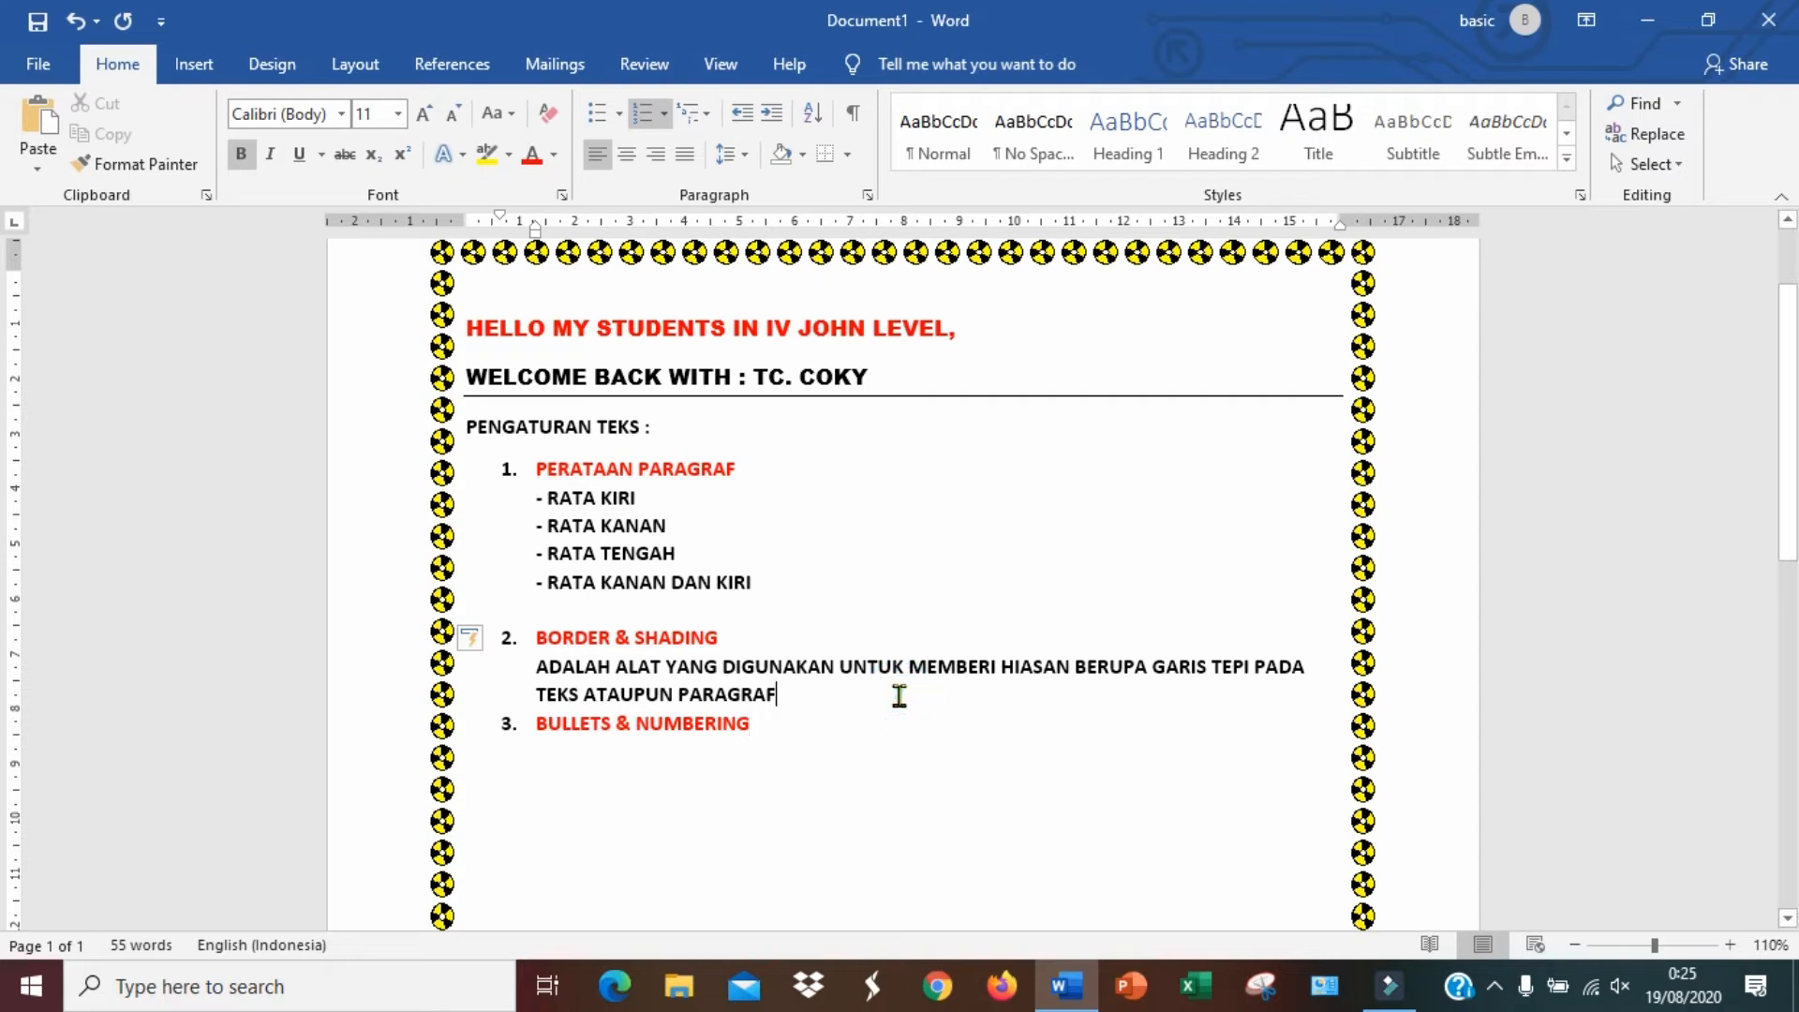
key(Return)
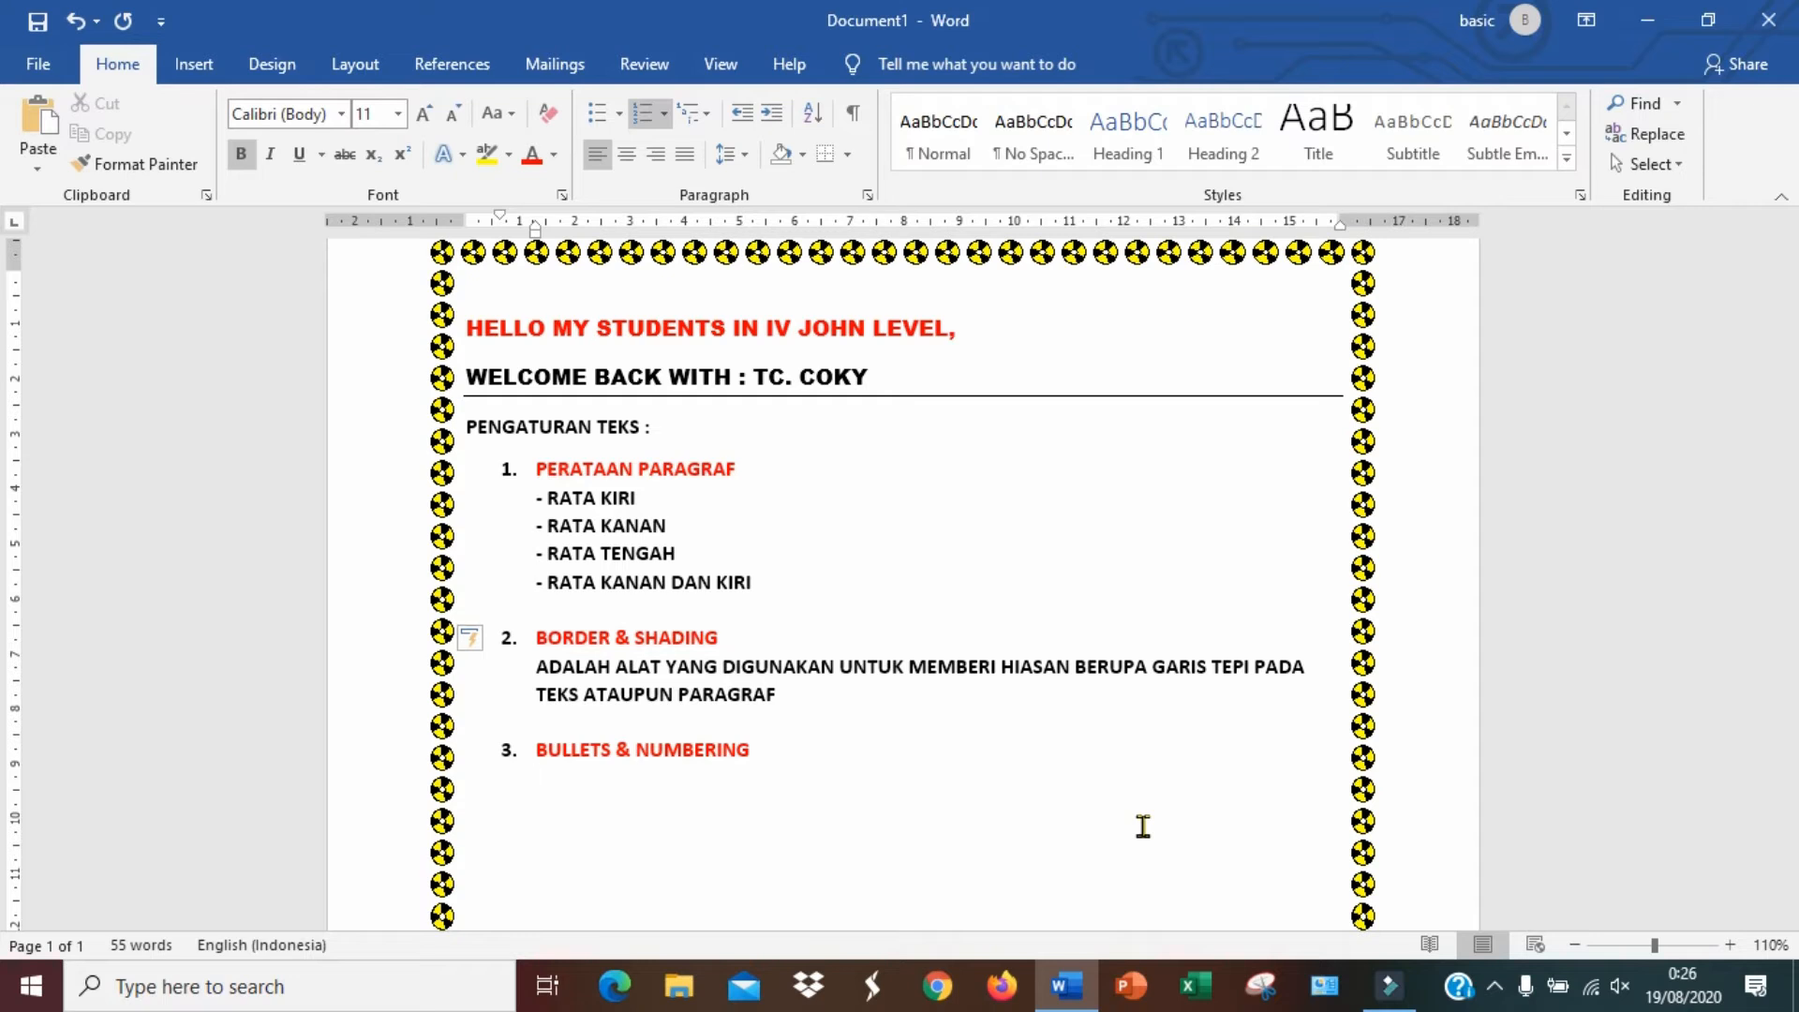
text(LAH ALAT YANG )
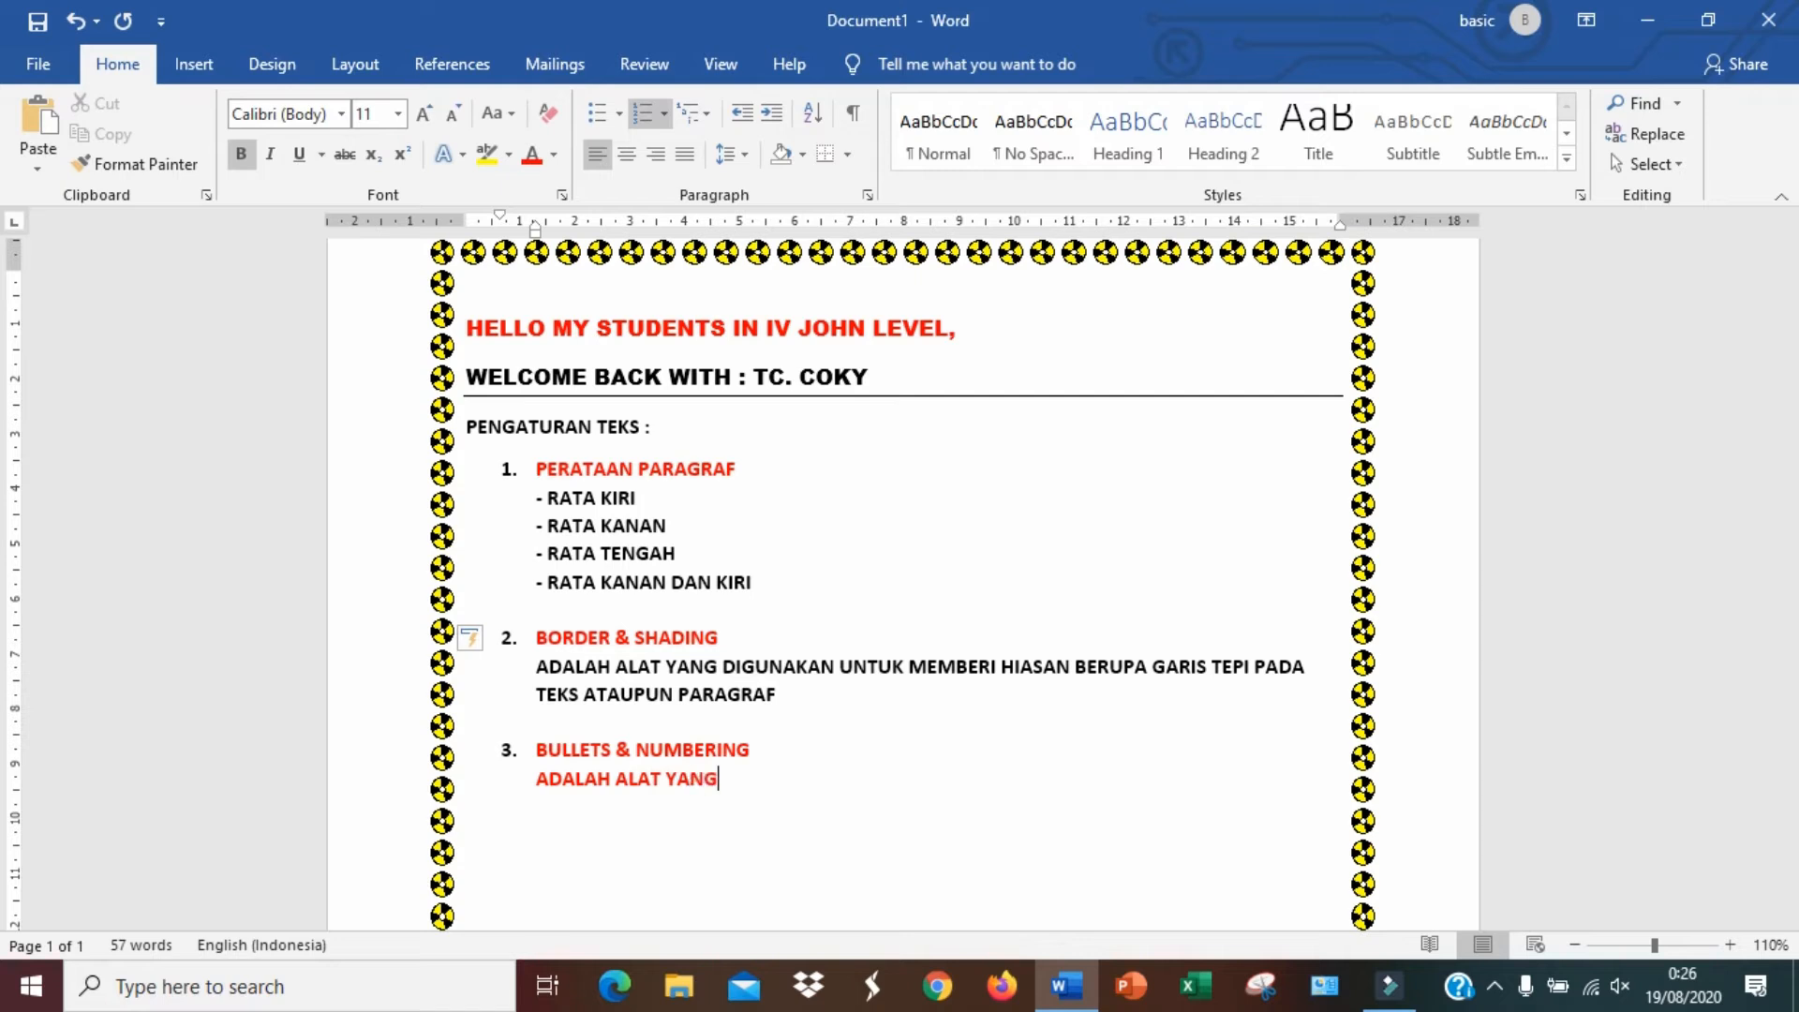
text(GIGUNAKAN UNTUK MENANDAI)
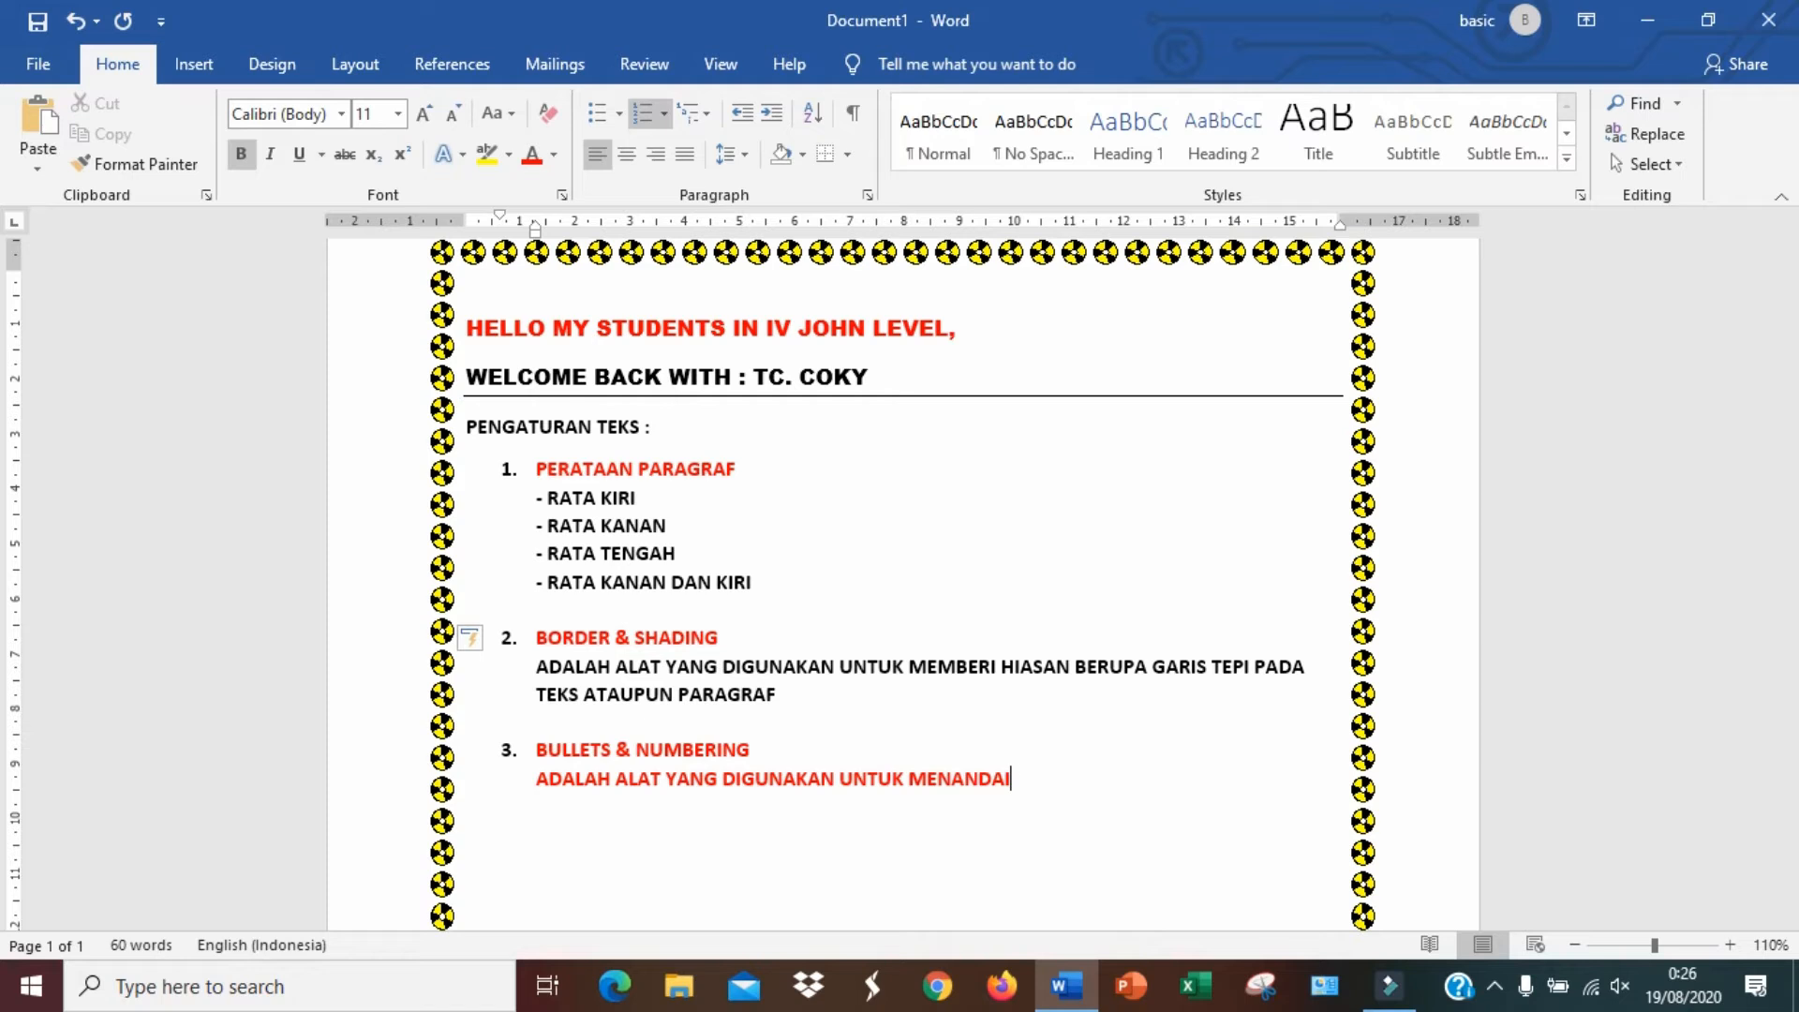
text( KETERANGAN)
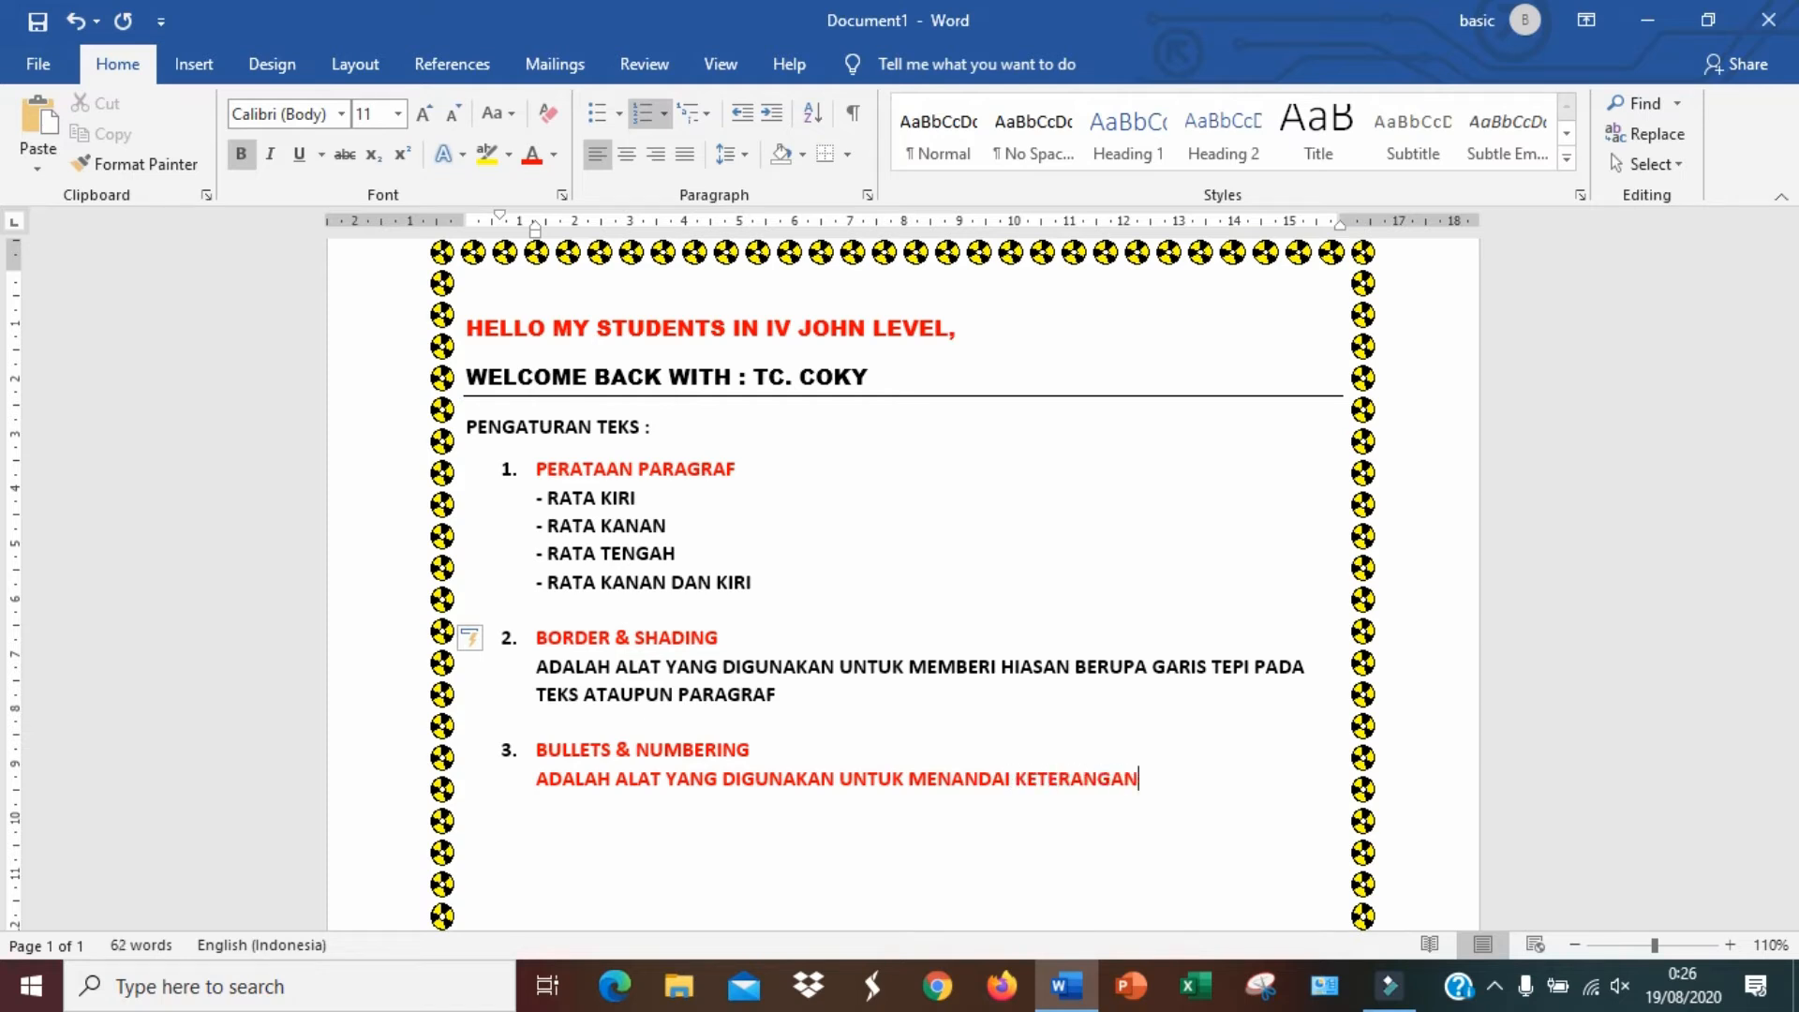
text( DALAM BENTUK )
text(RINCIAN. BULE)
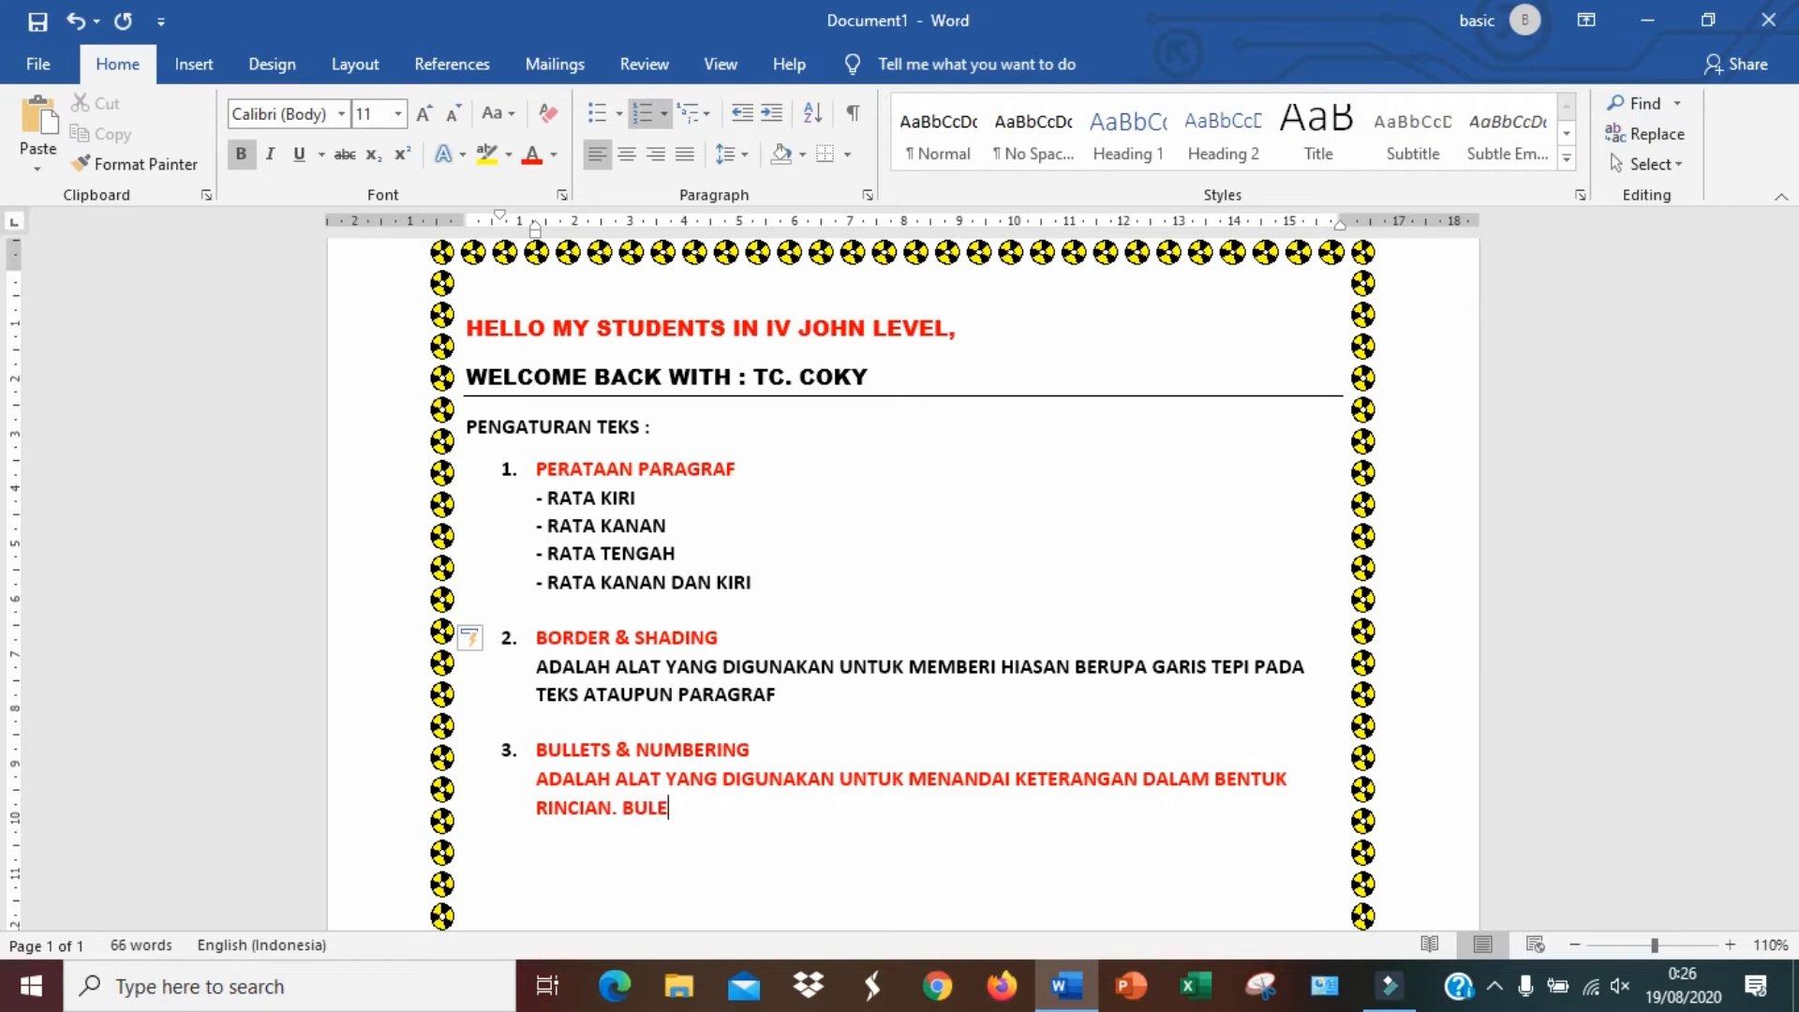
Continue the description with BULLETS & NUMBERING DAPAT MENGGUNAKAN ANGKA, ABJAD ATAU SIMBOL BERUPA GAMBAR
text(TS & NUMBERING)
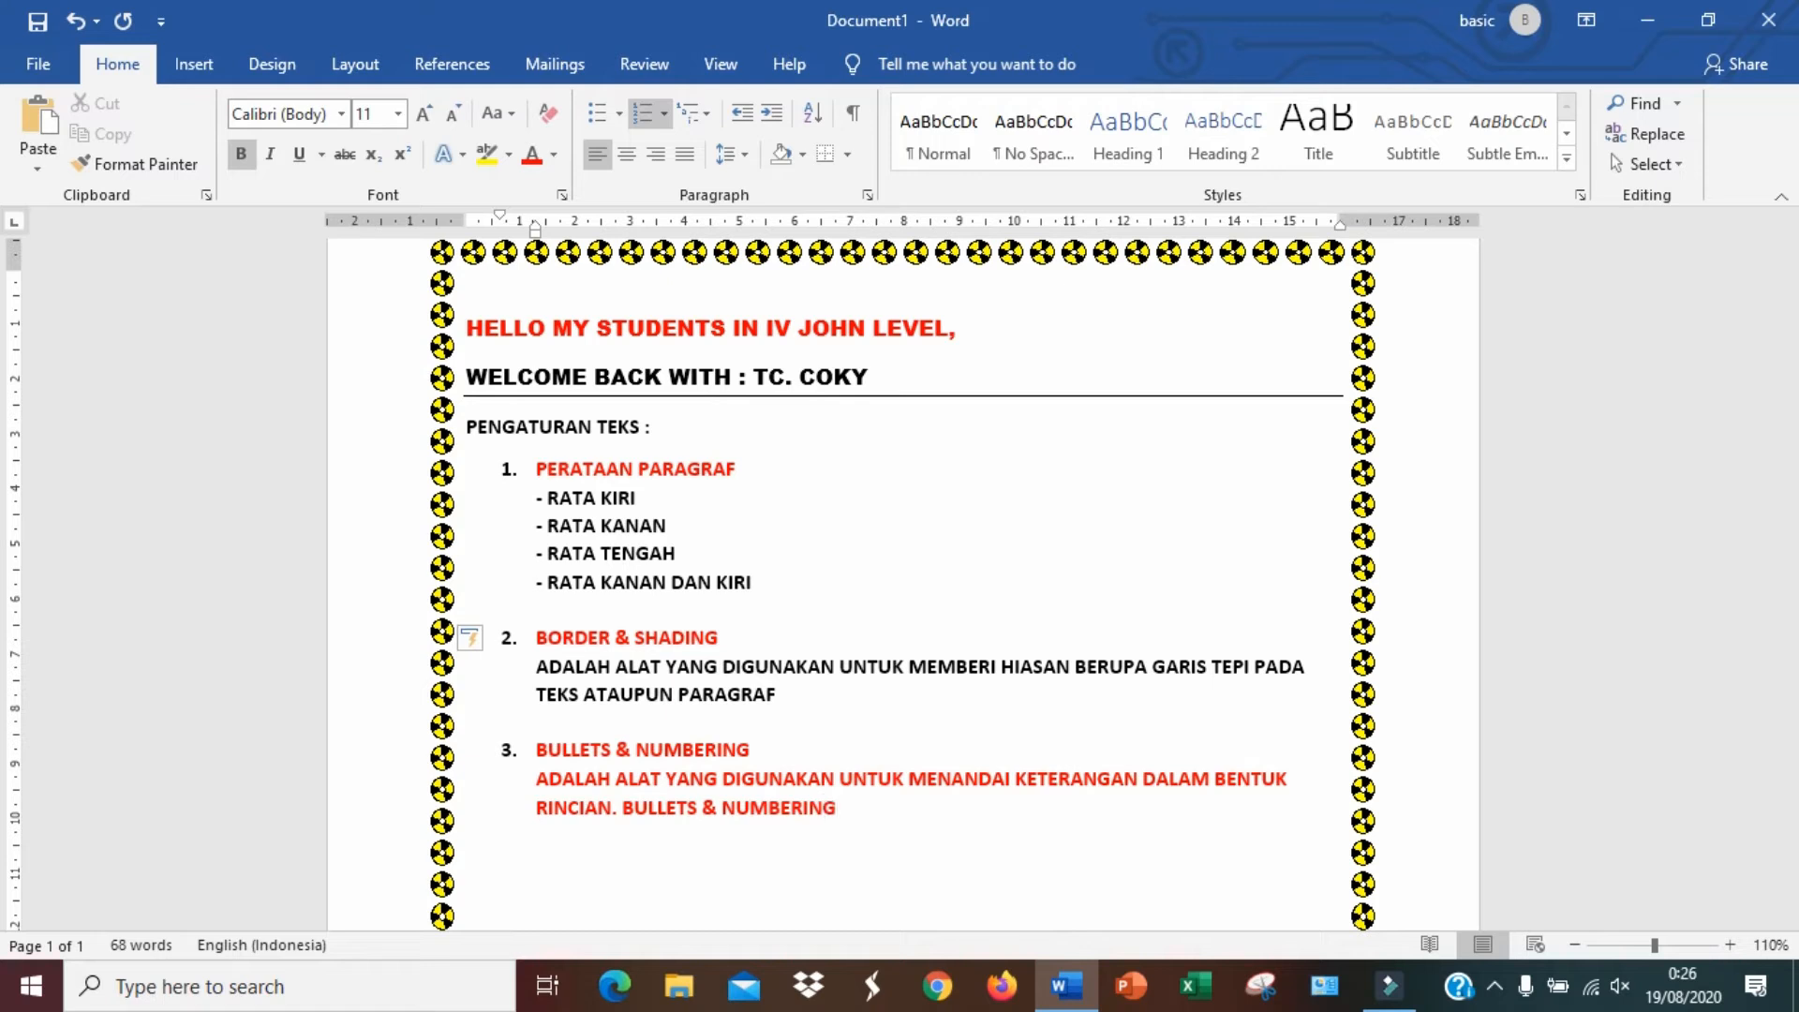
text( DAPAT MENGGUNAKA)
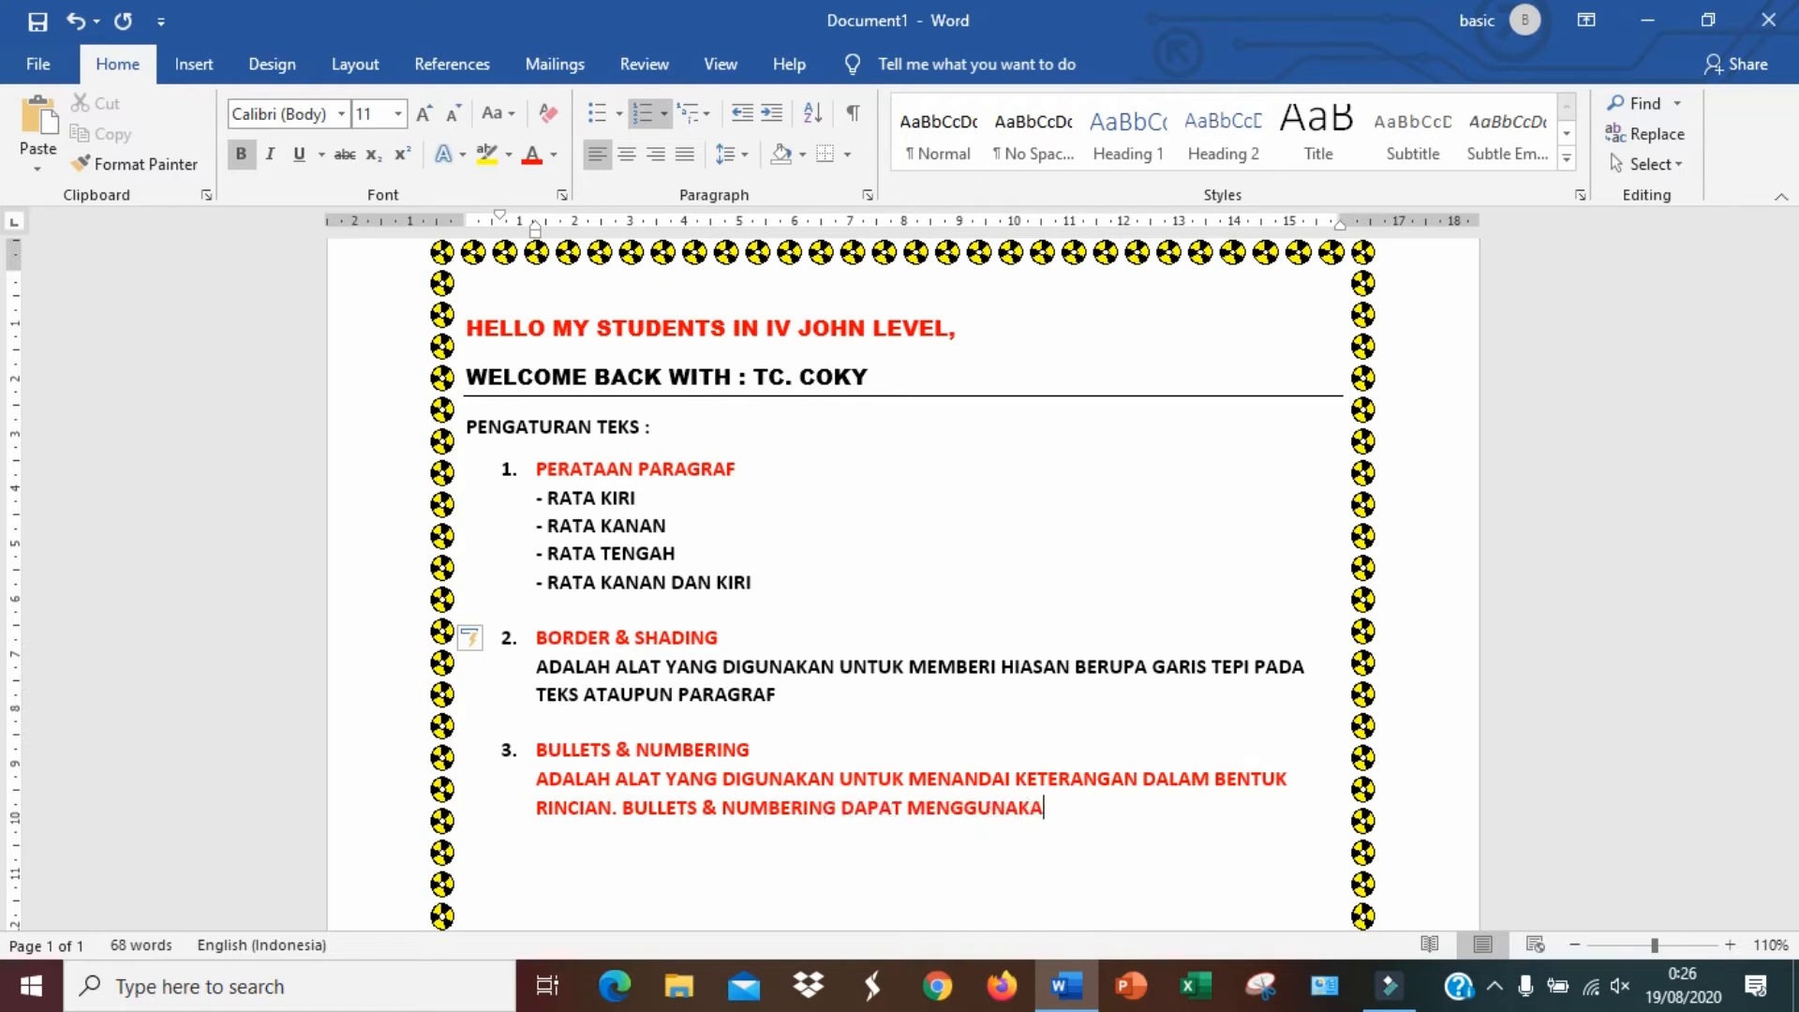
text(N ANGKA, ABJAD)
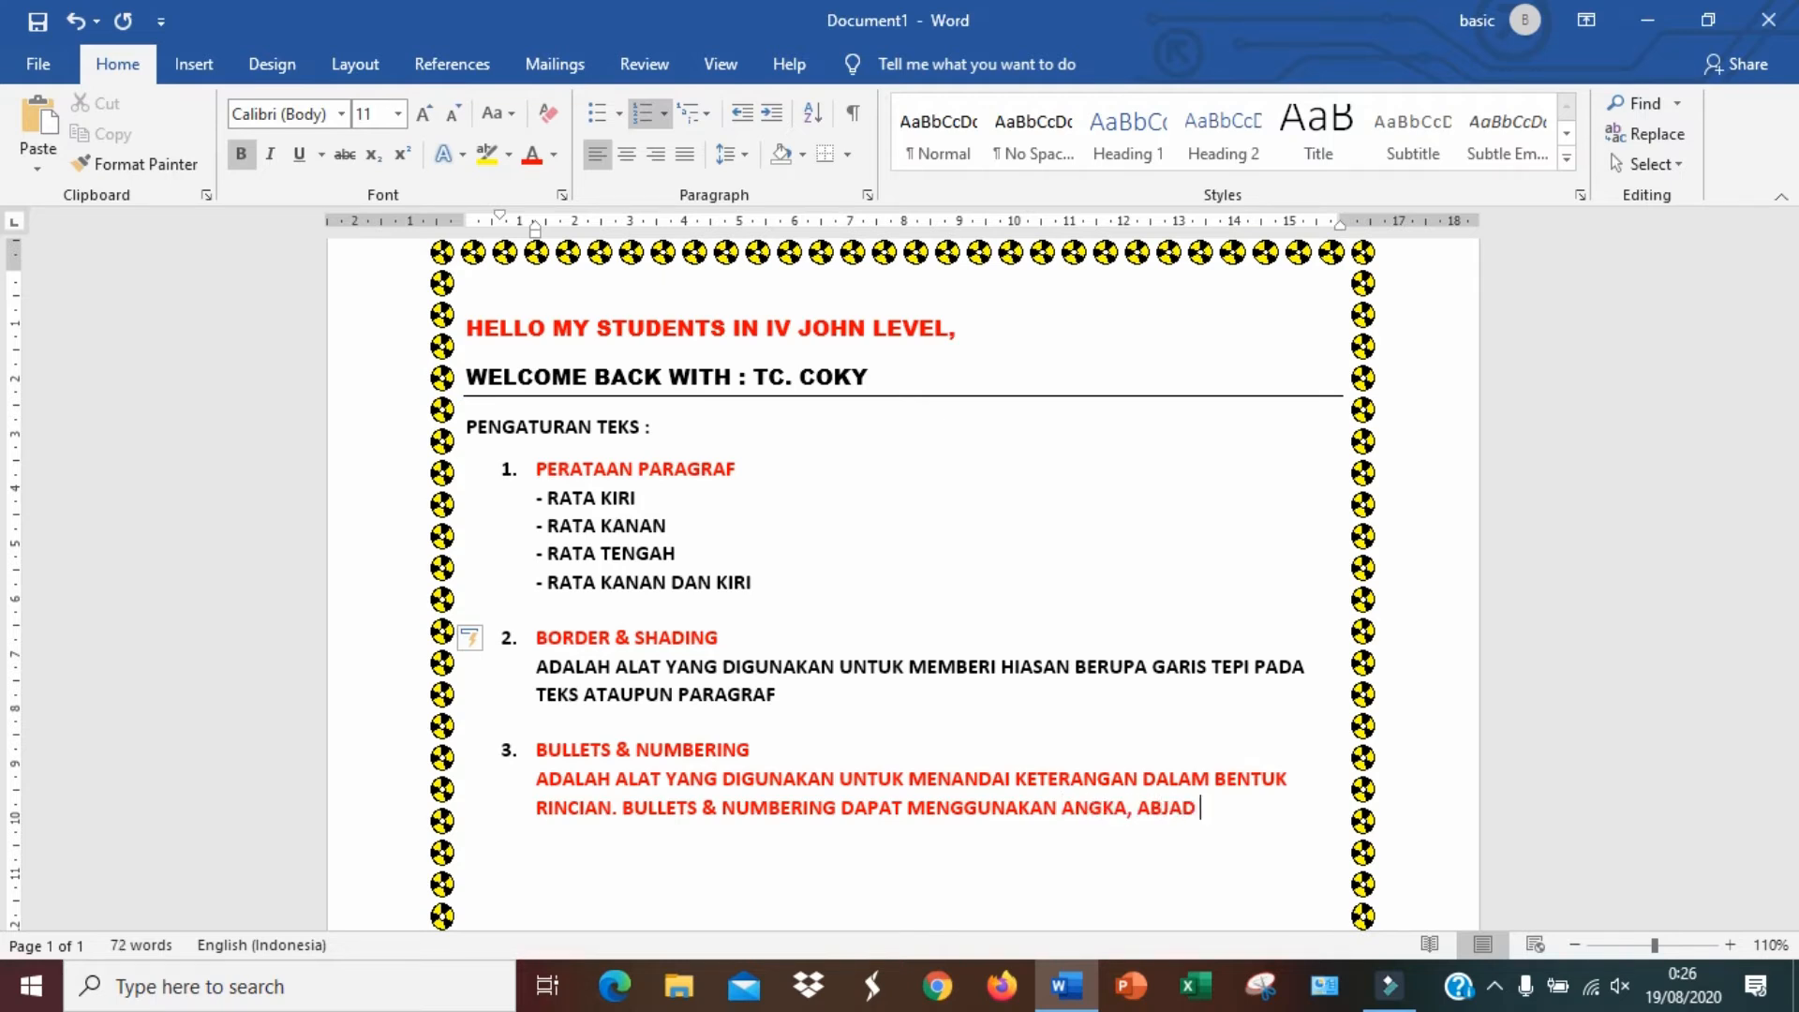
text( ATAU SIMBOL BERU)
text(PA GAMBAR)
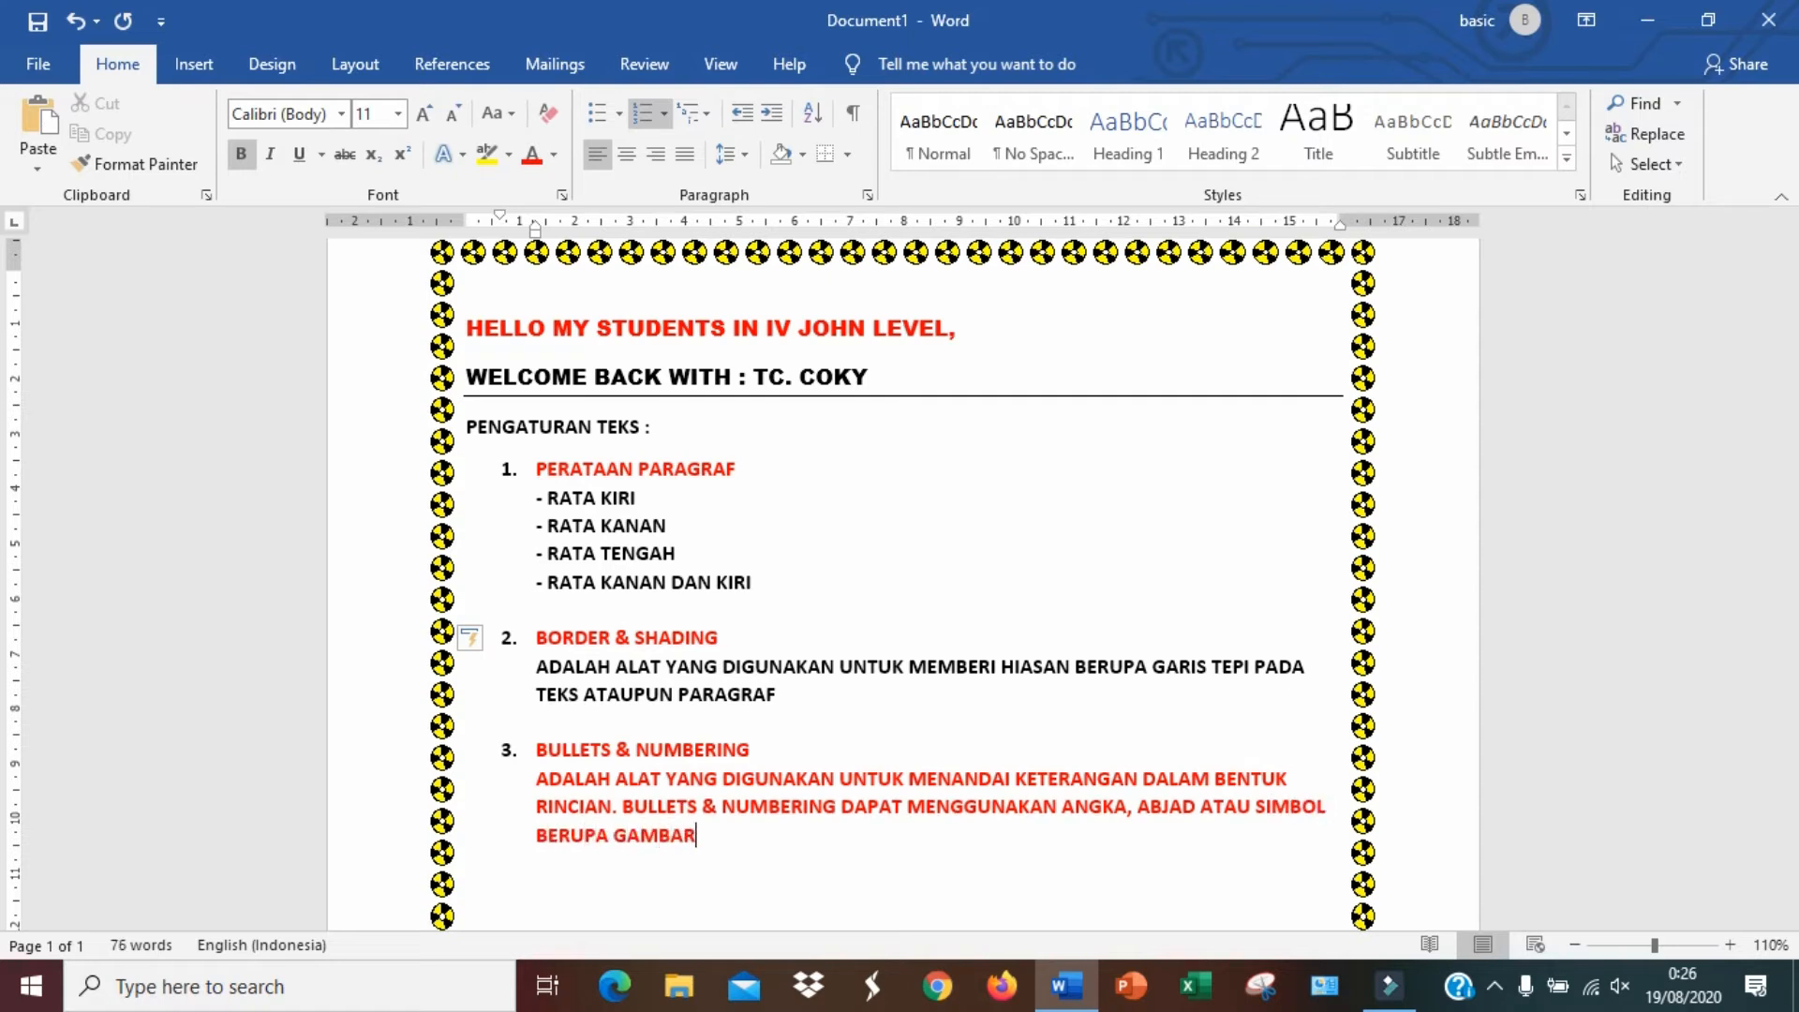
Break the description so the sentence starting BULLETS & NUMBERING DAPAT begins on its own line
click(630, 804)
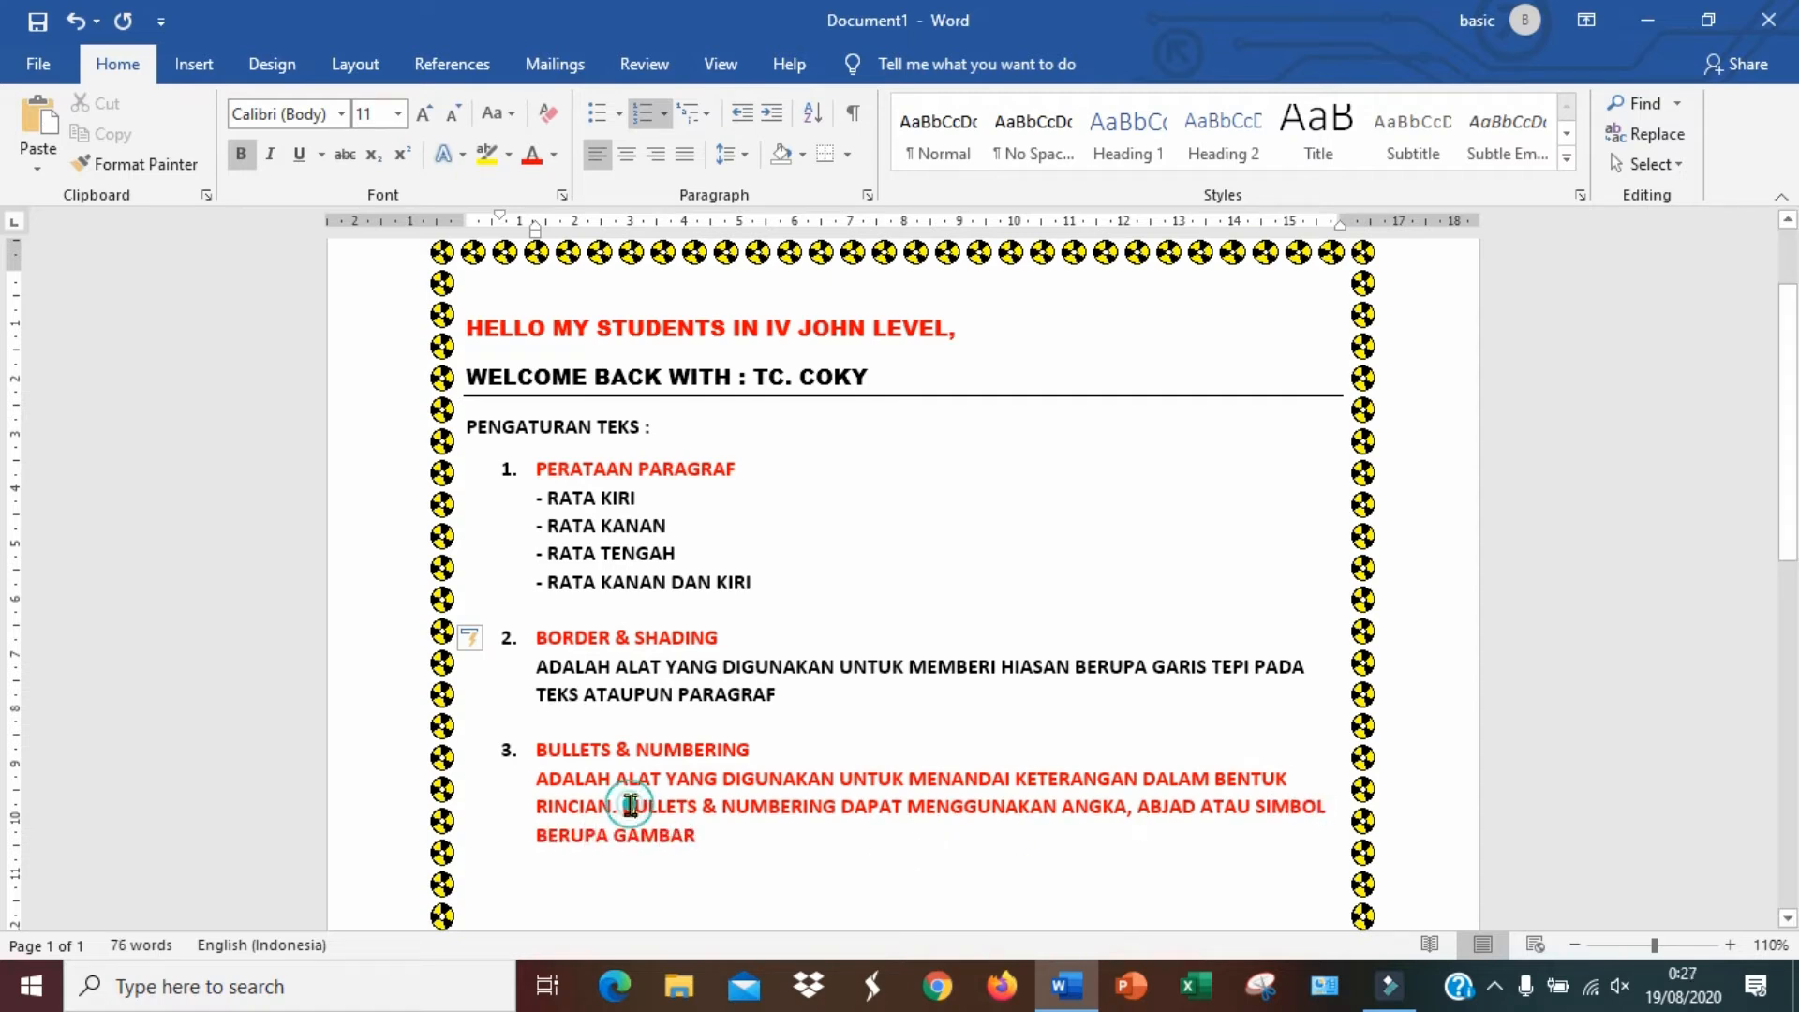
click(623, 802)
key(Return)
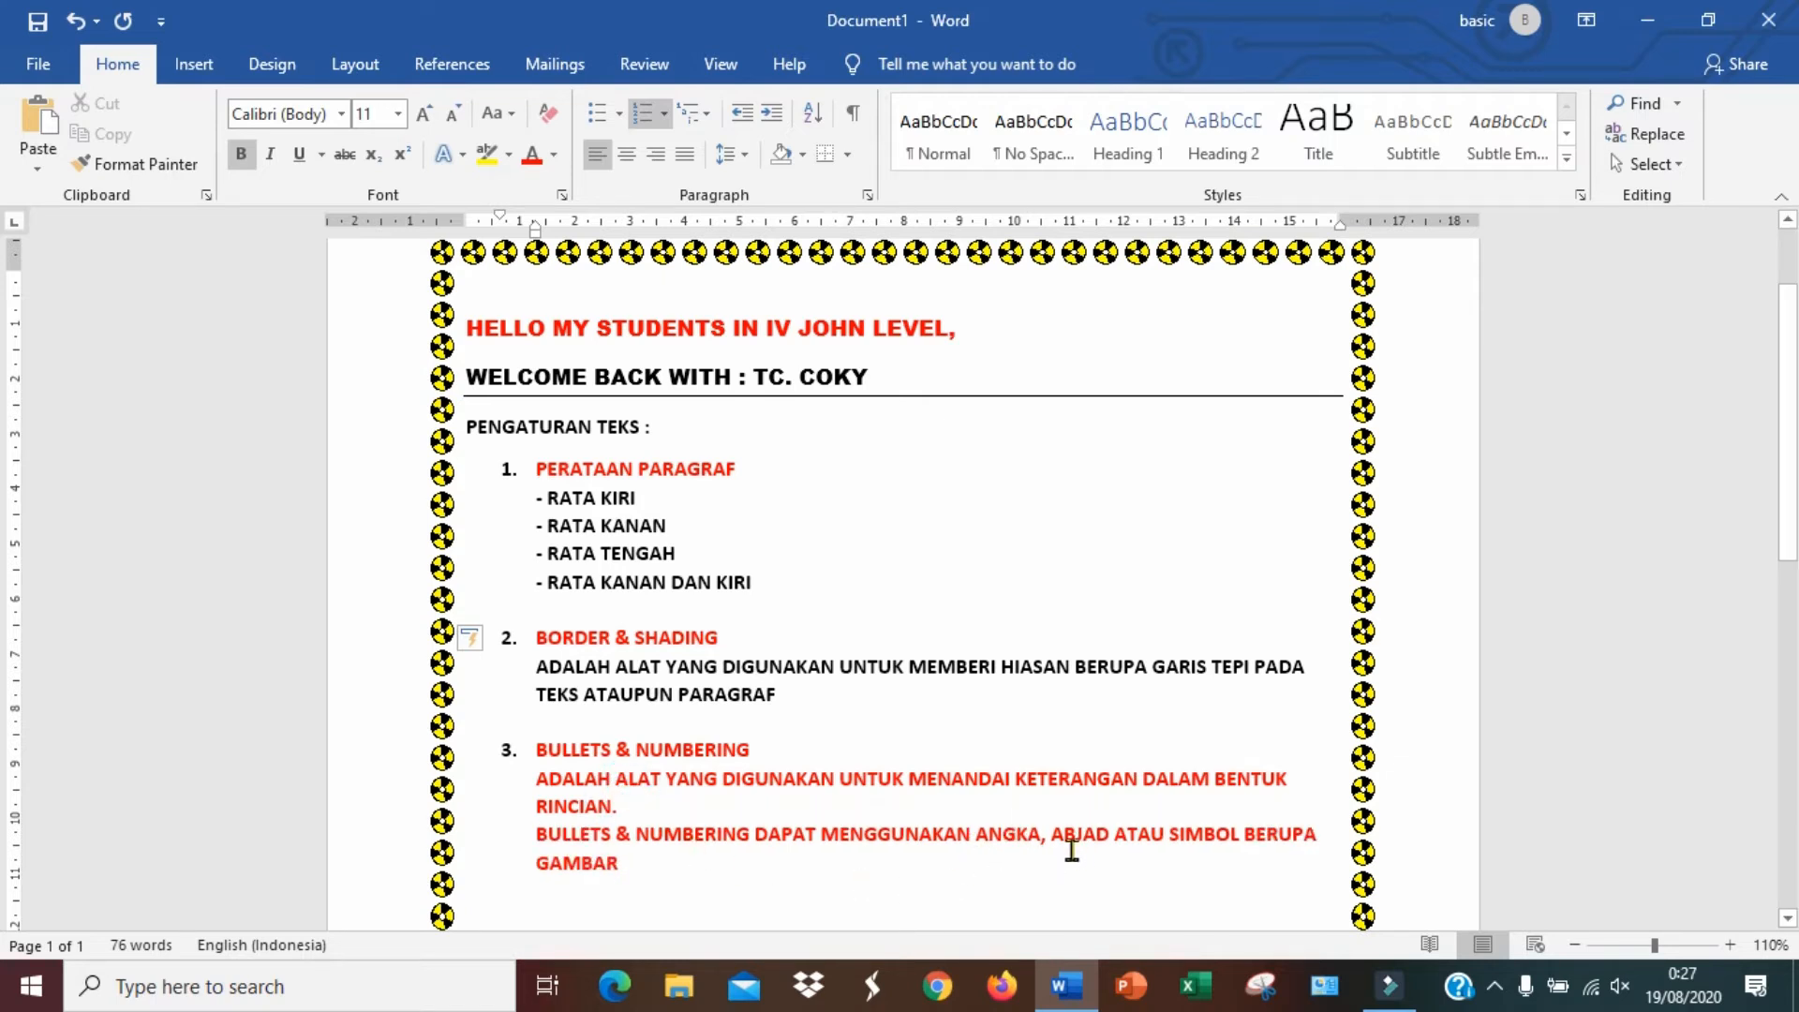
Set the first description sentence of item 3 to the Automatic font colour
drag(545, 779, 645, 801)
click(556, 154)
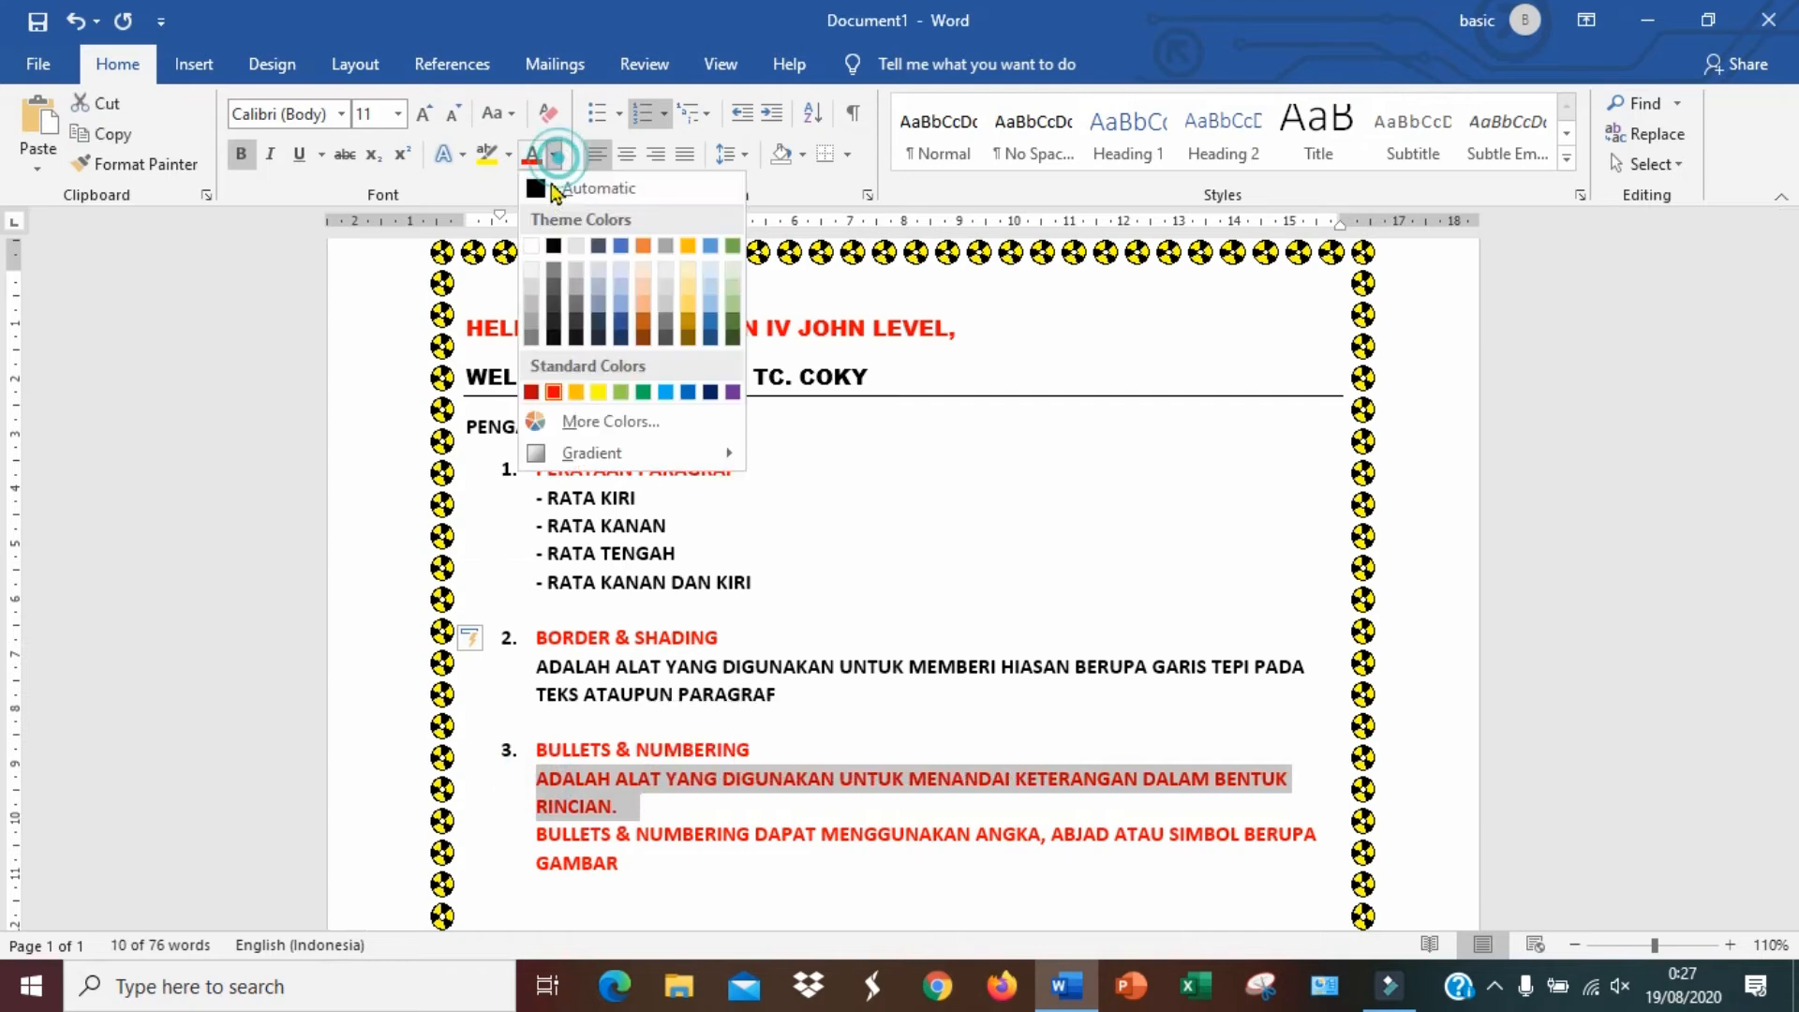
click(542, 188)
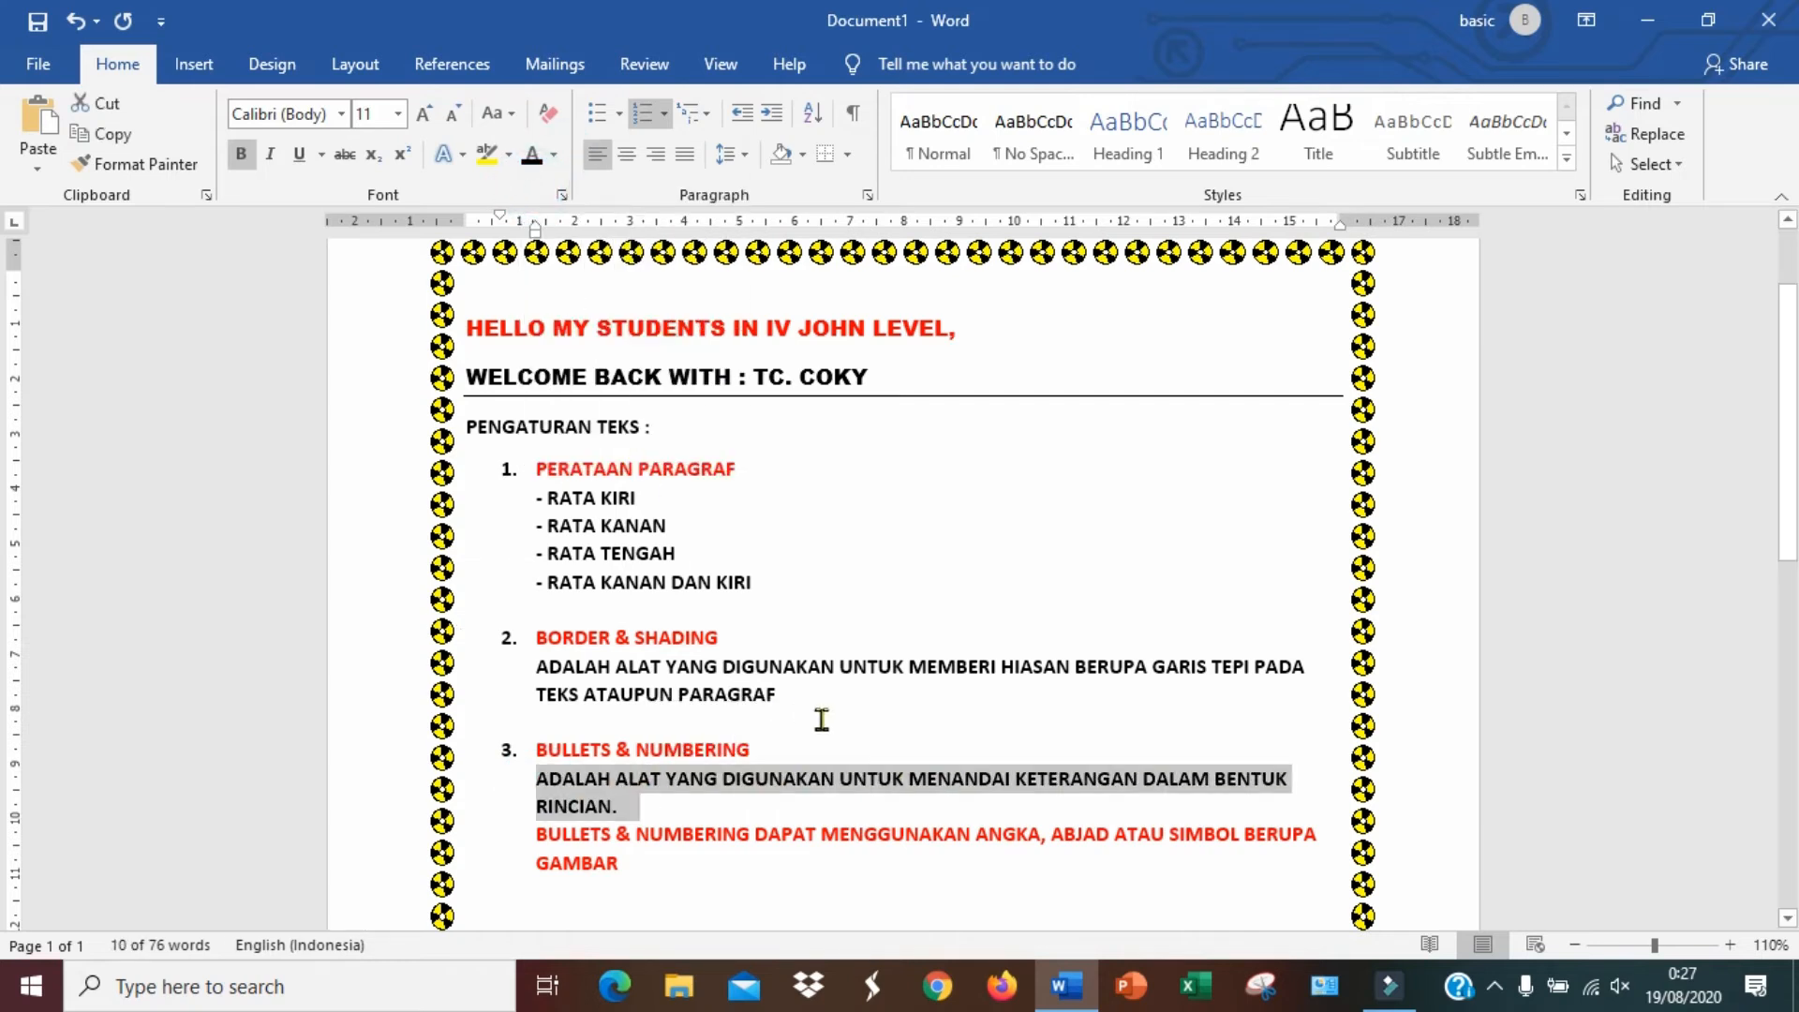
click(959, 793)
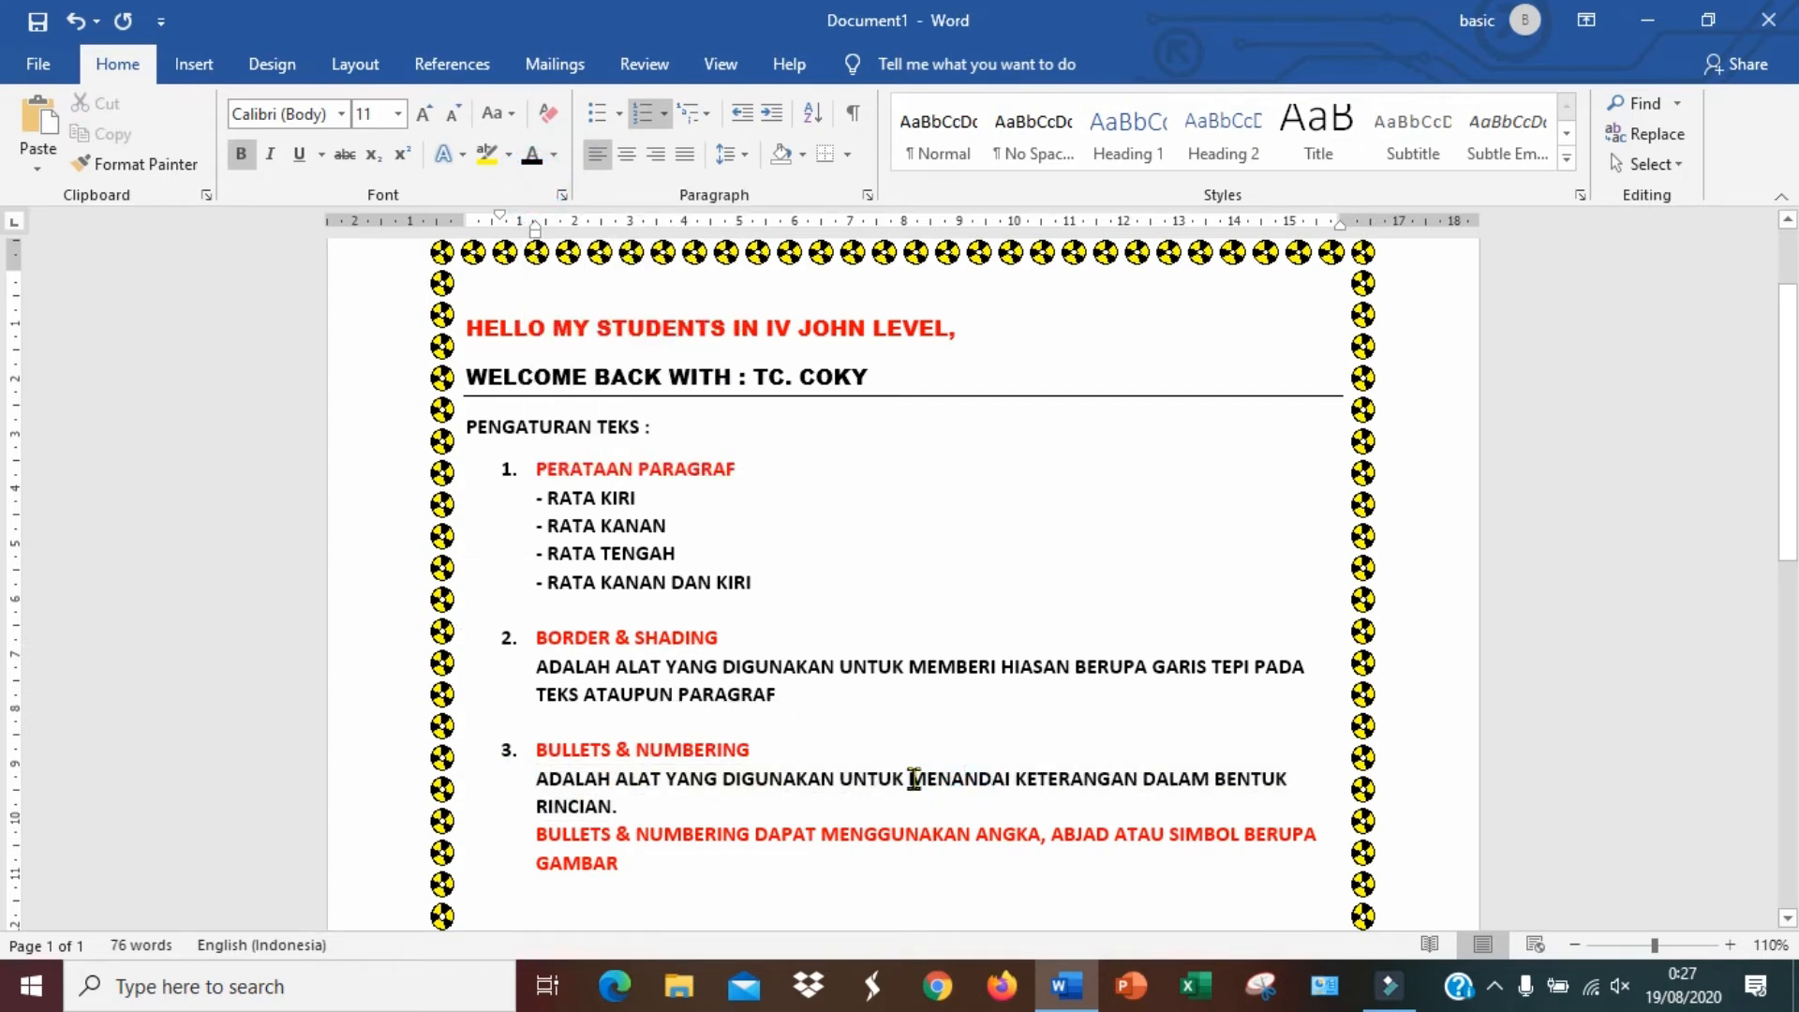
Colour the words MENANDAI KETERANGAN red while keeping them bold
drag(914, 779, 1141, 779)
click(241, 153)
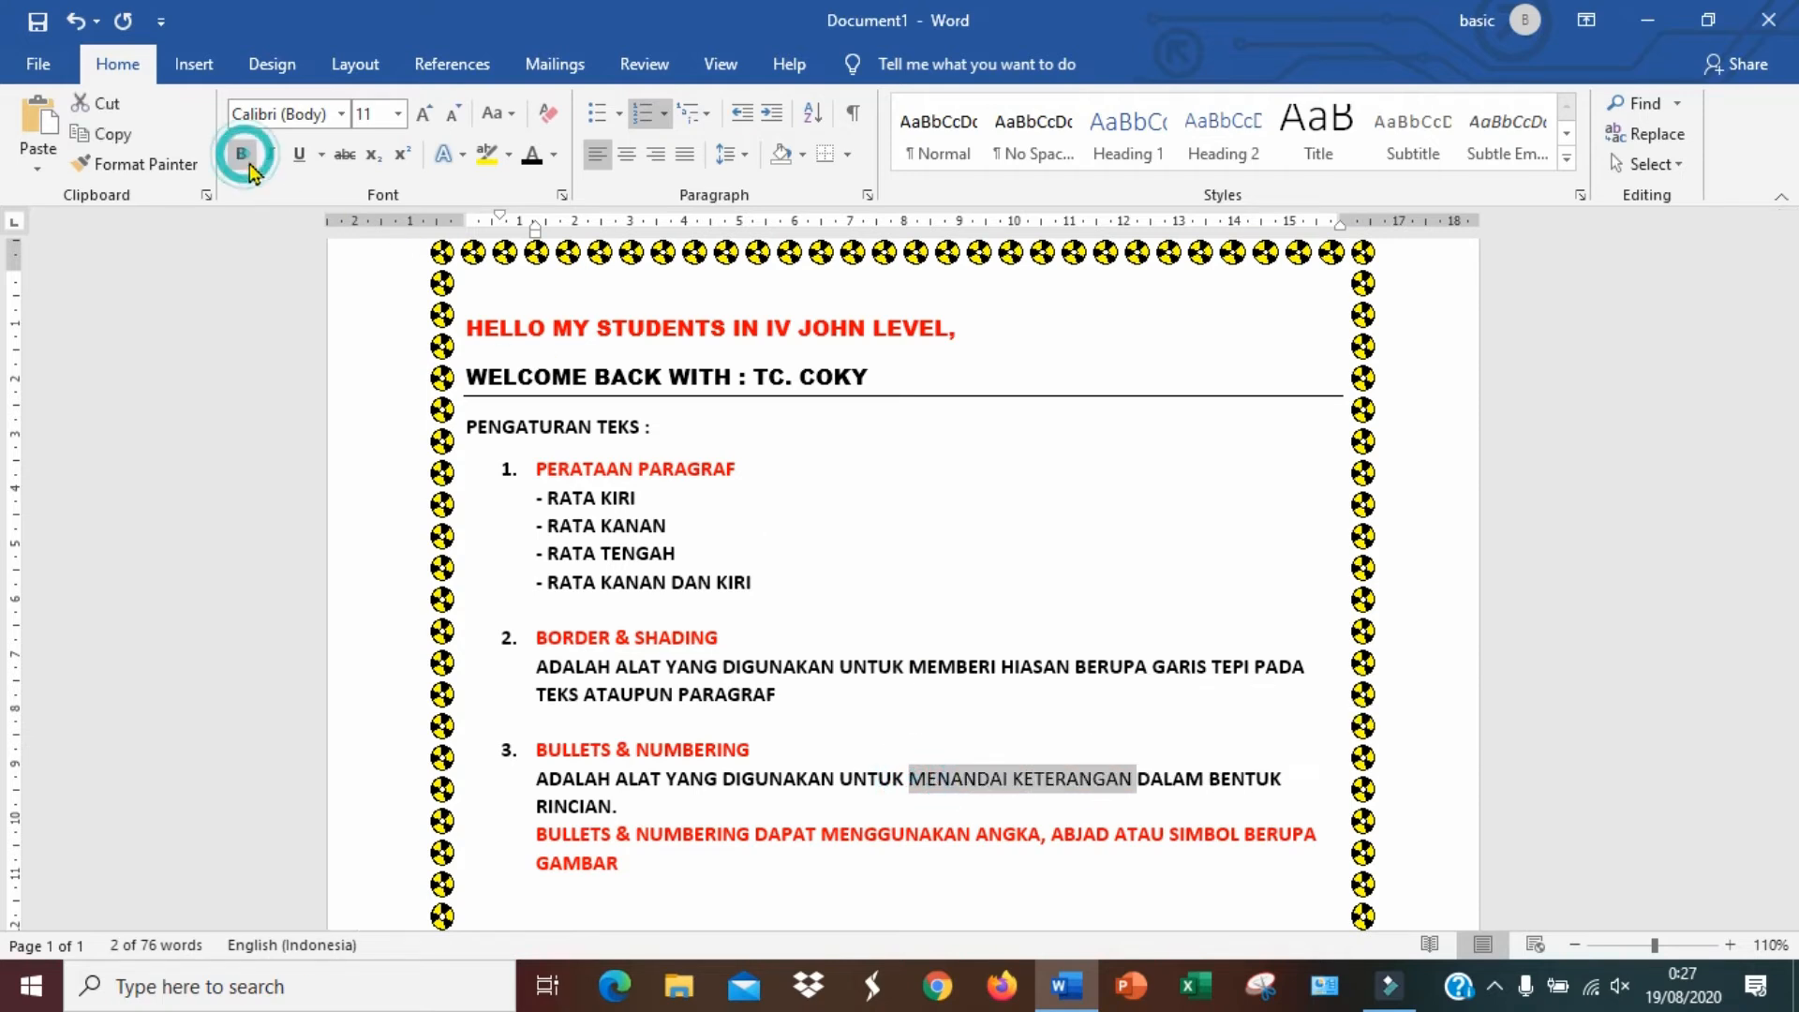
click(553, 154)
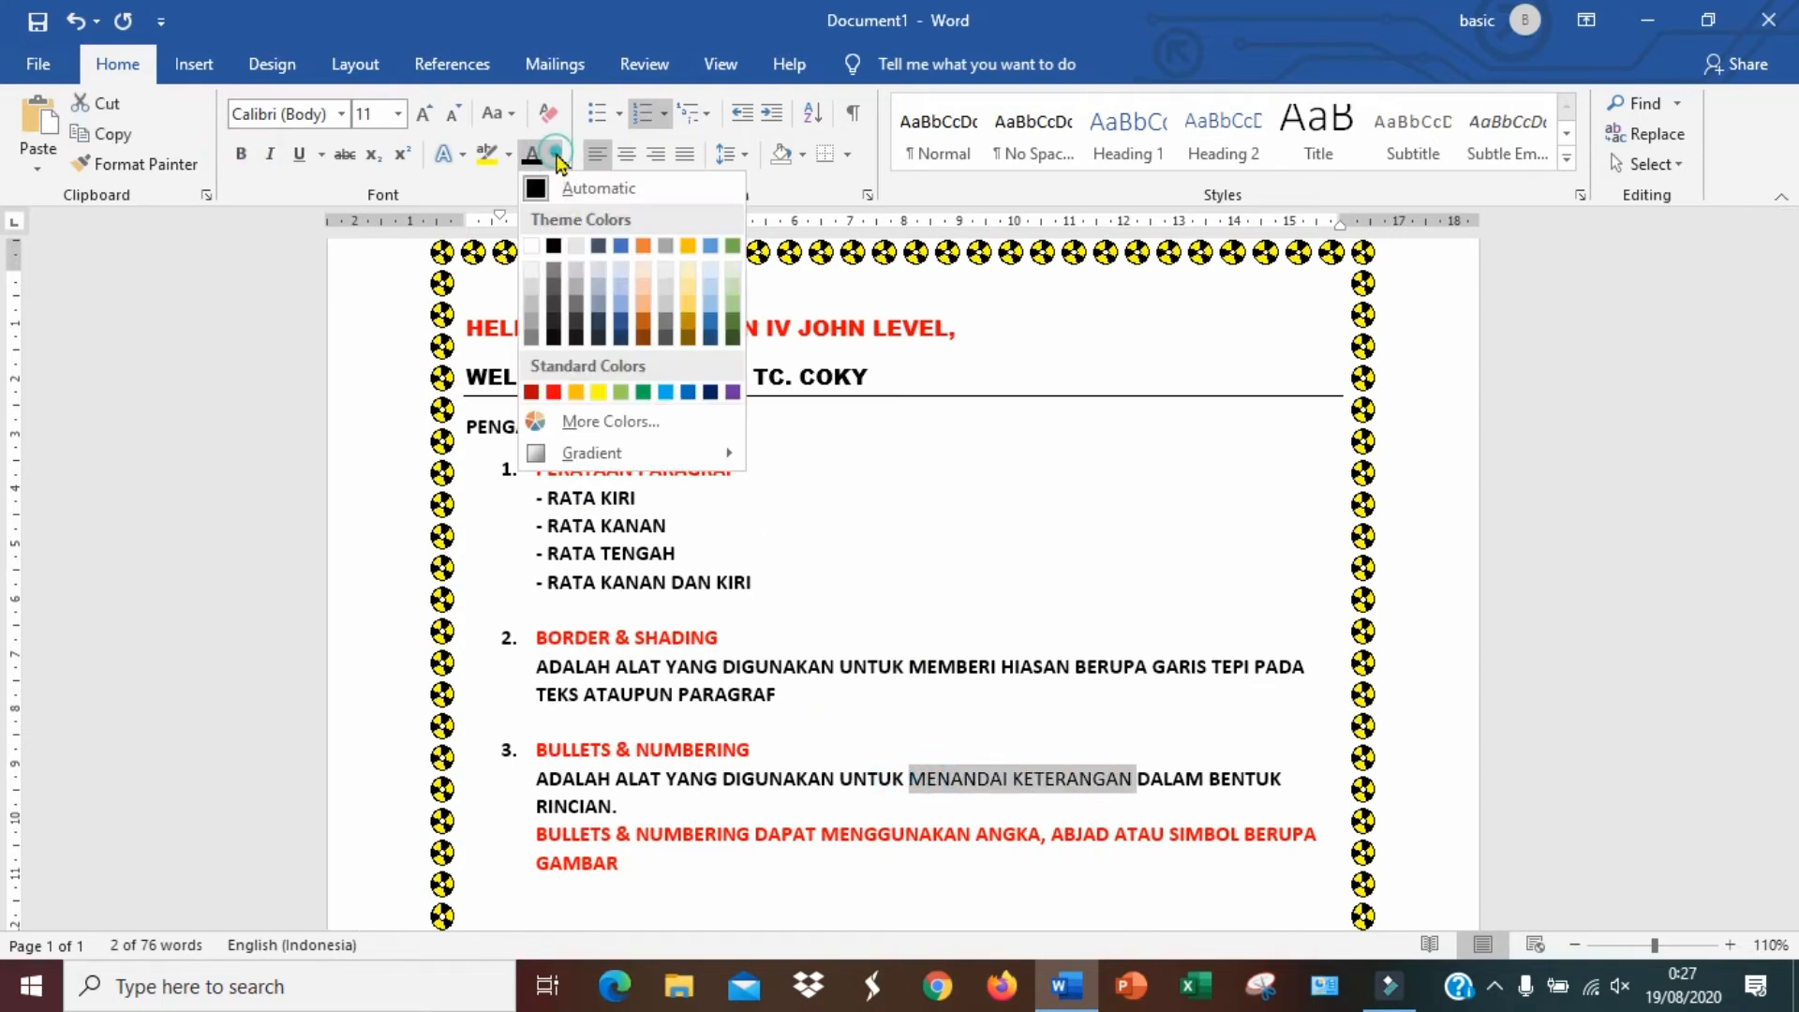
click(555, 389)
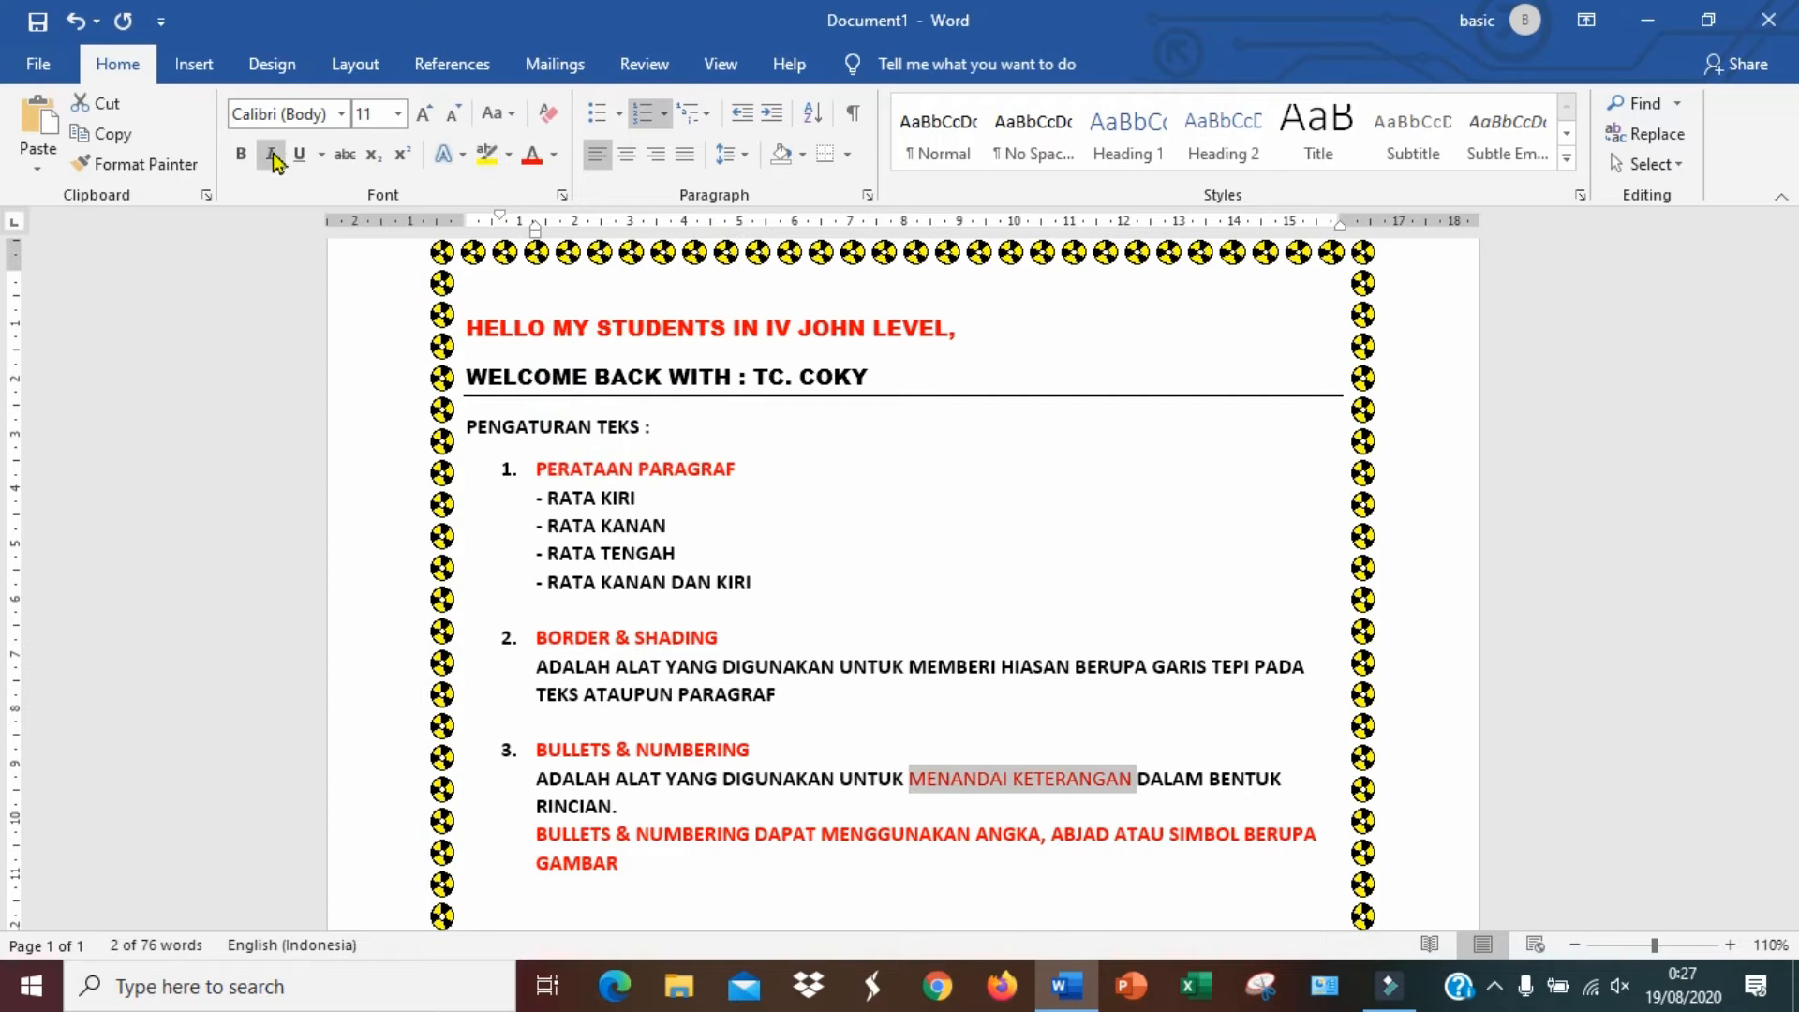
click(241, 153)
click(1155, 802)
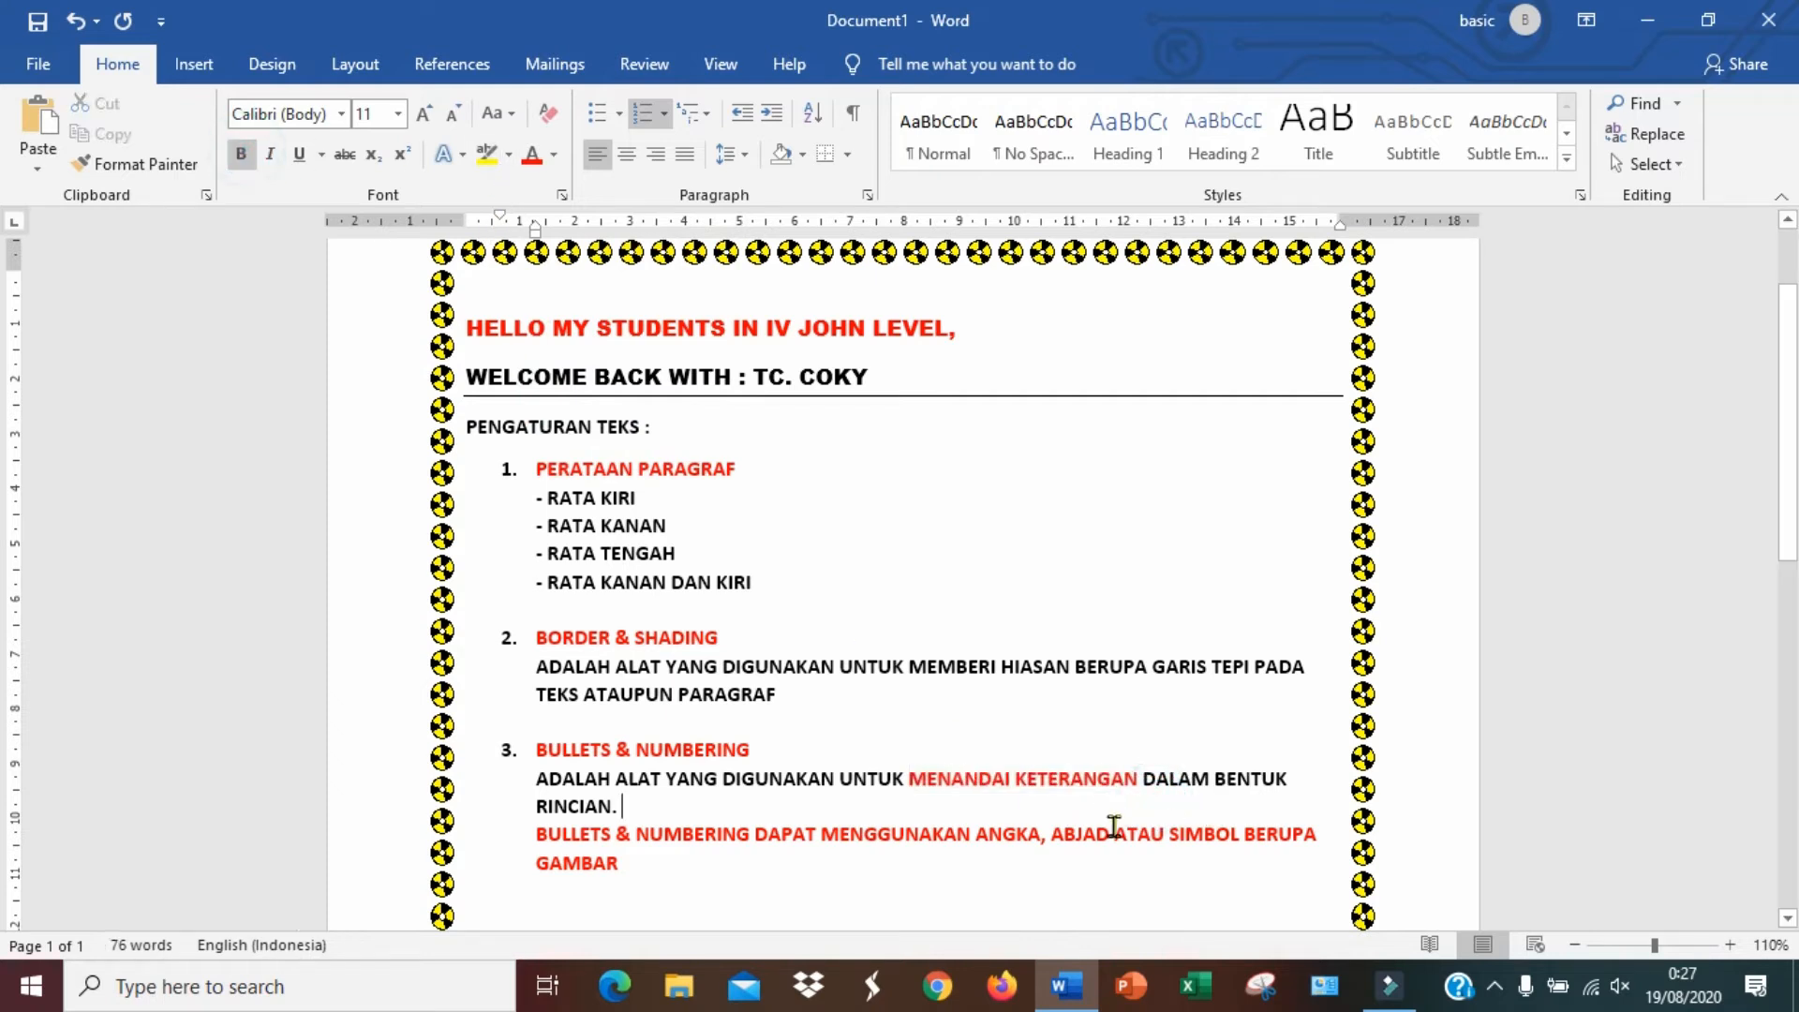
Colour the words ANGKA, ABJAD ATAU SIMBOL BERUPA GAMBAR blue
scroll(1226, 839, down, 1)
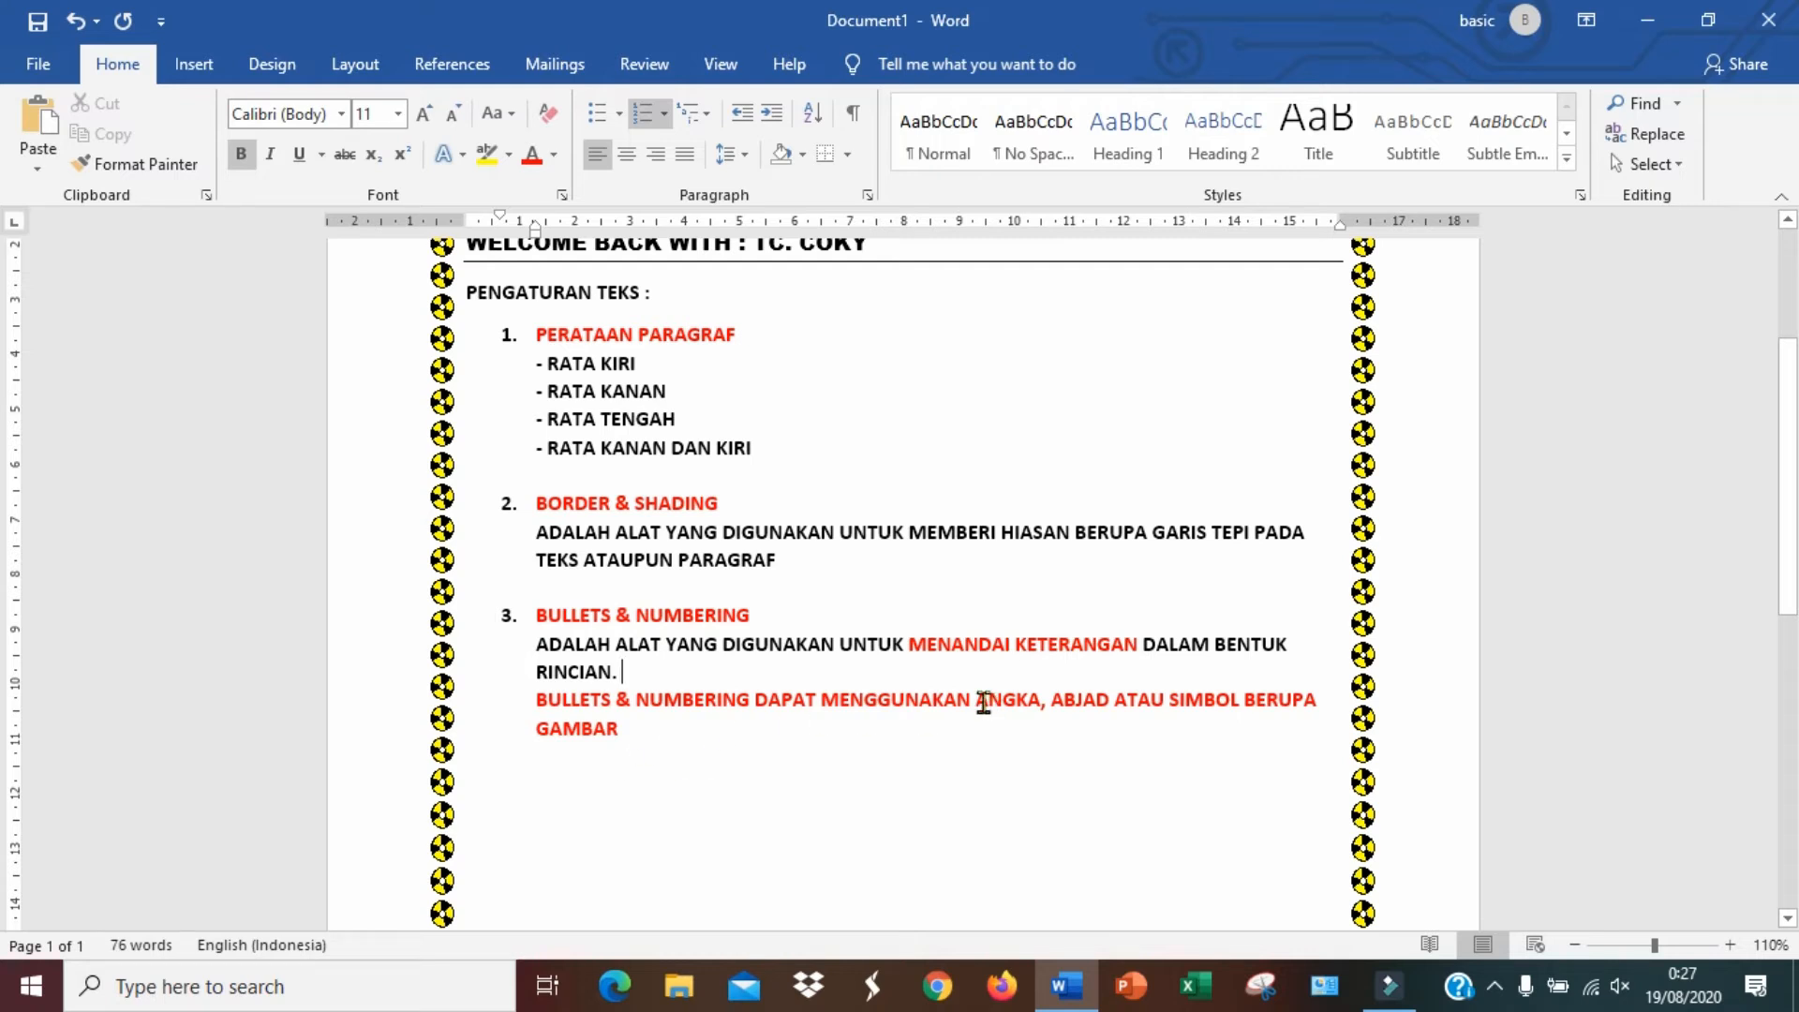
drag(983, 702, 980, 727)
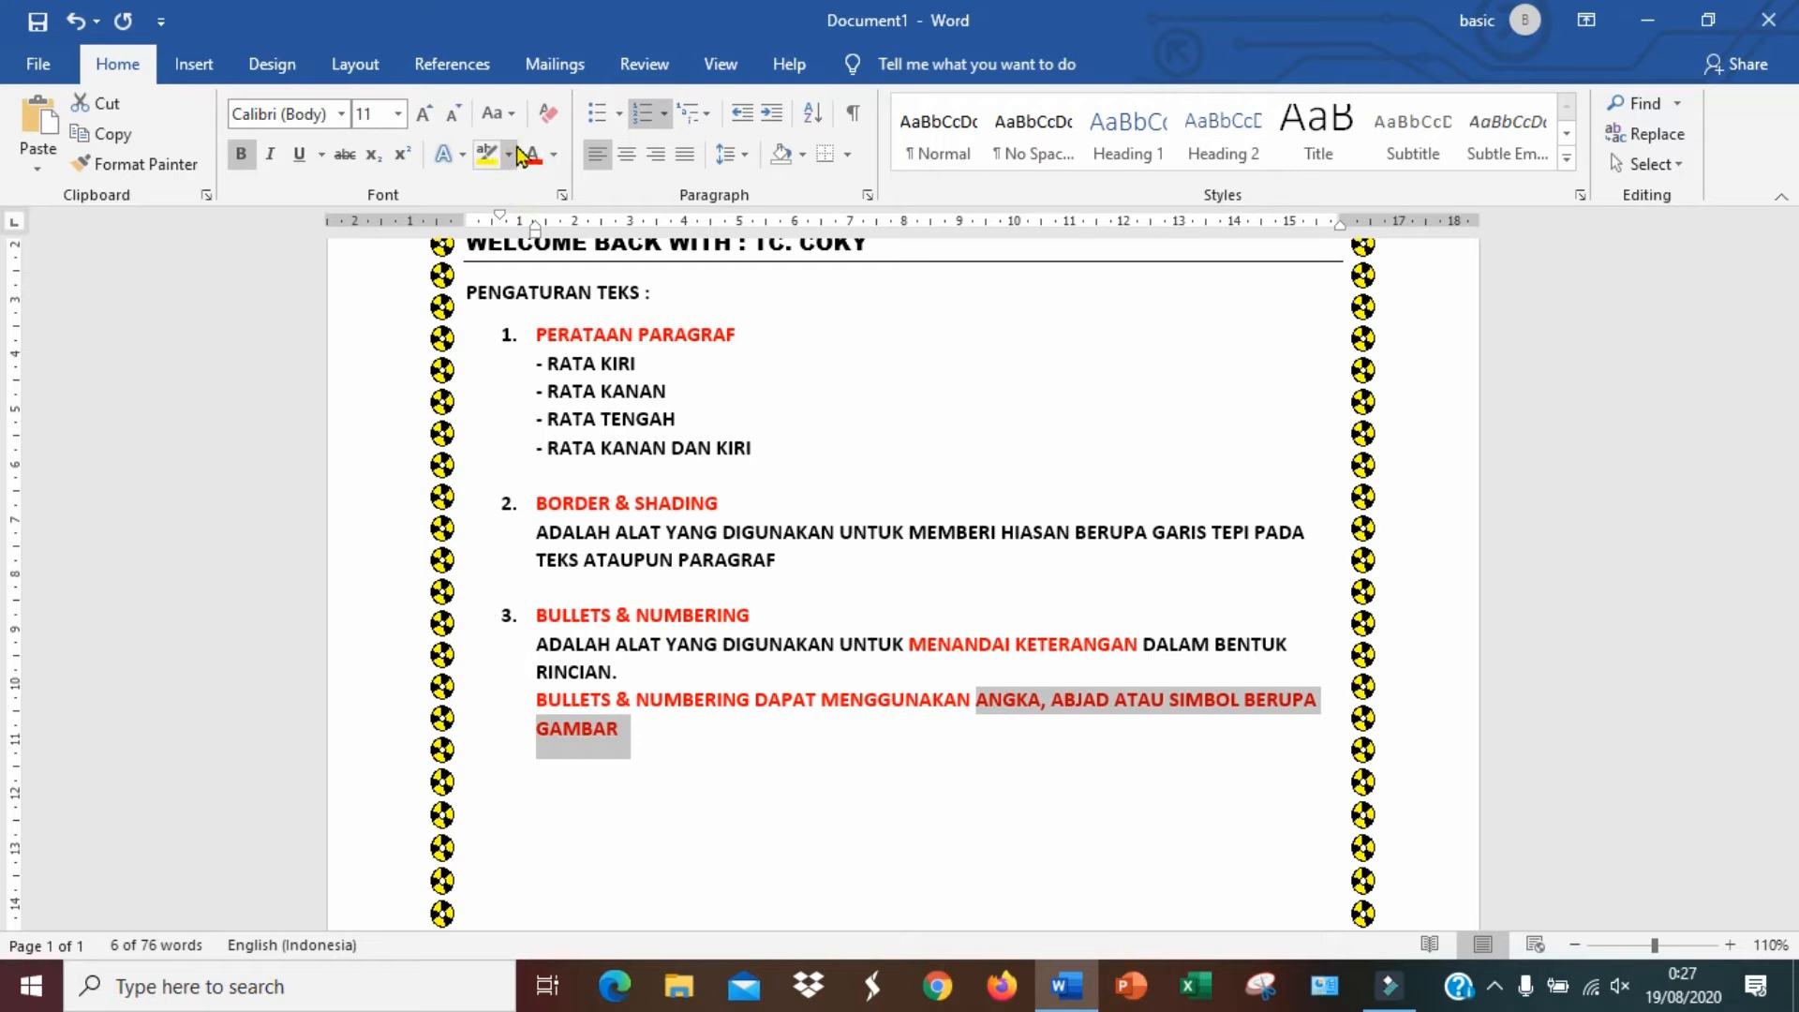
click(553, 155)
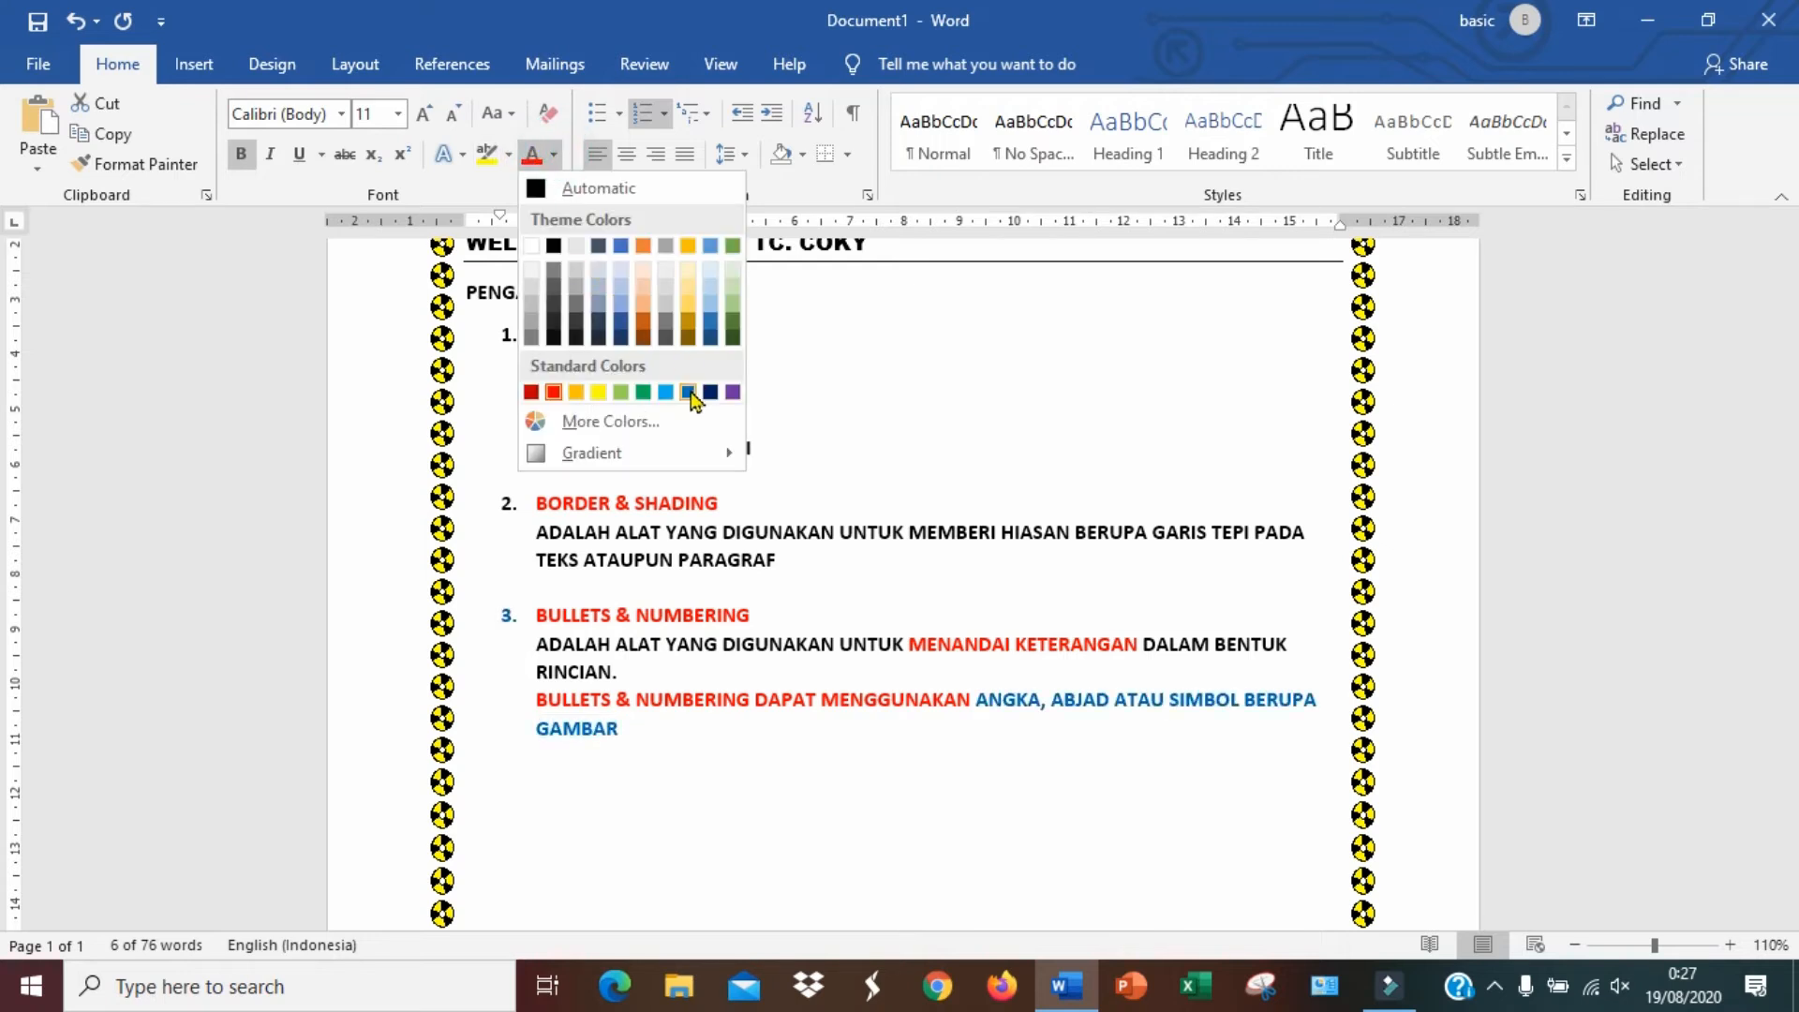
click(688, 392)
click(999, 801)
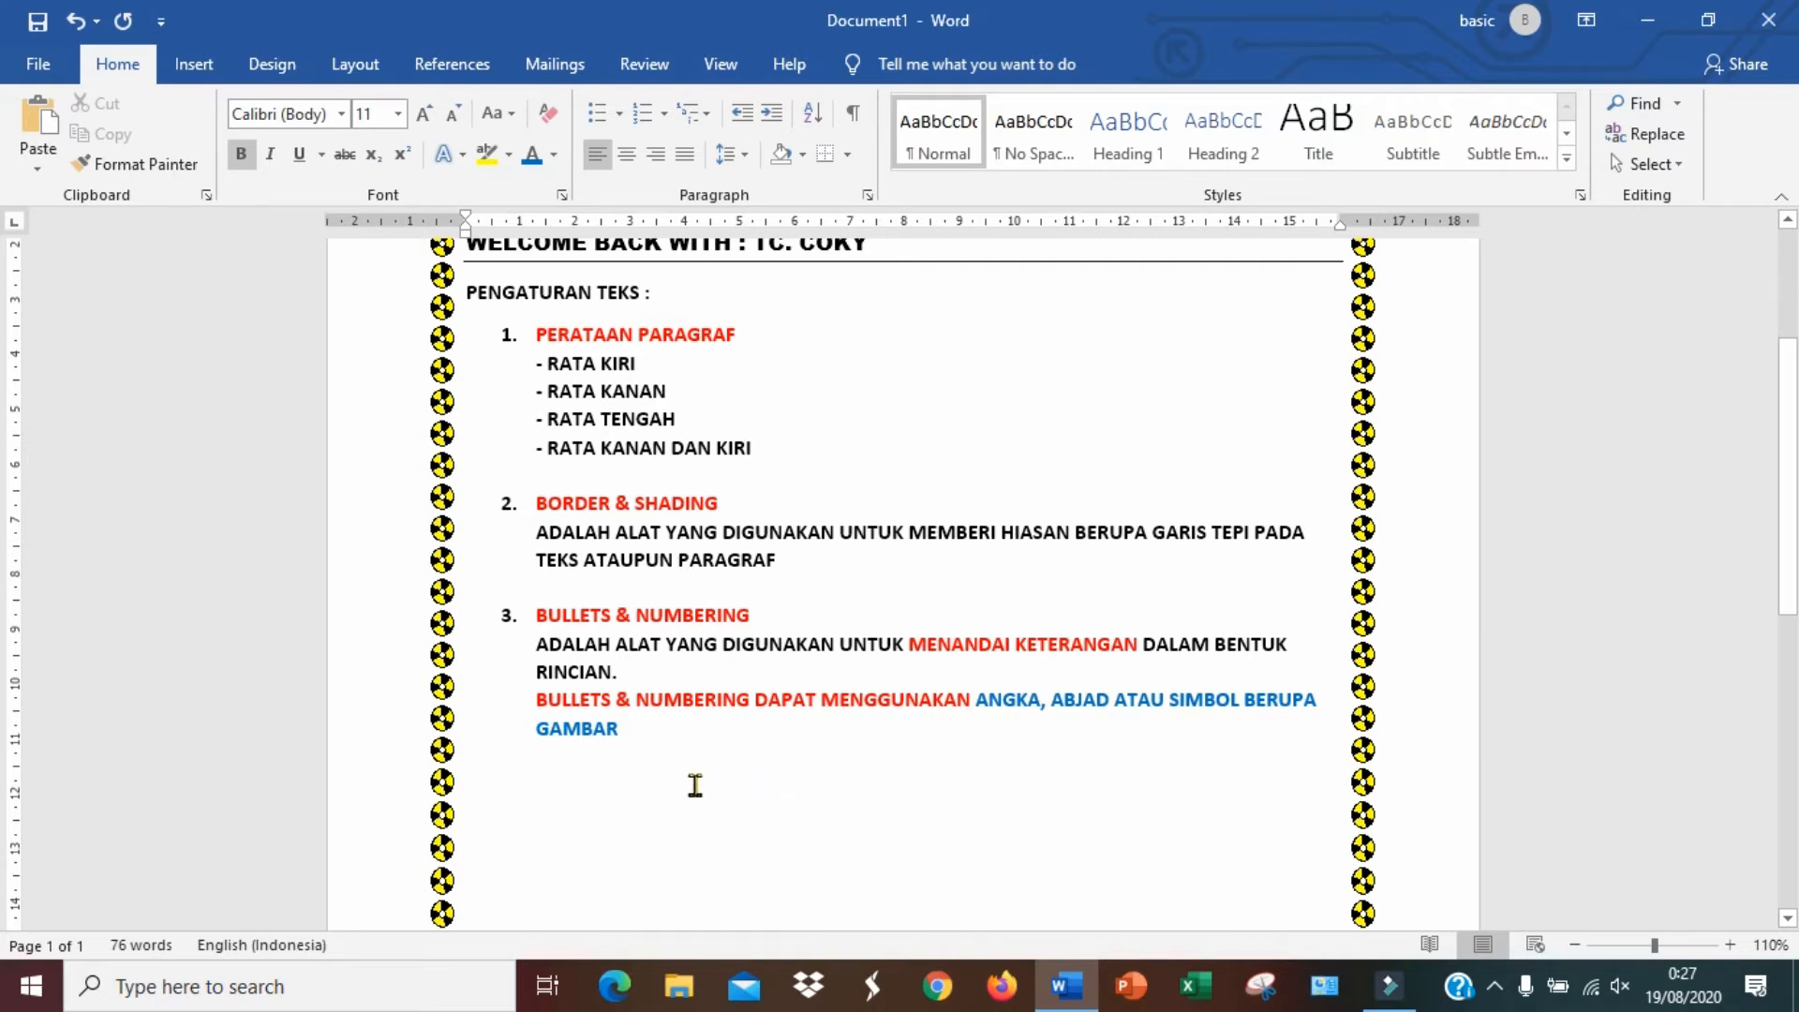
After a blank line below the description, type BULLETS & NUMBERING DAPAT DITEMUKAN PADA MENU : HOME, PADA GRUP PARAGRAF
click(646, 780)
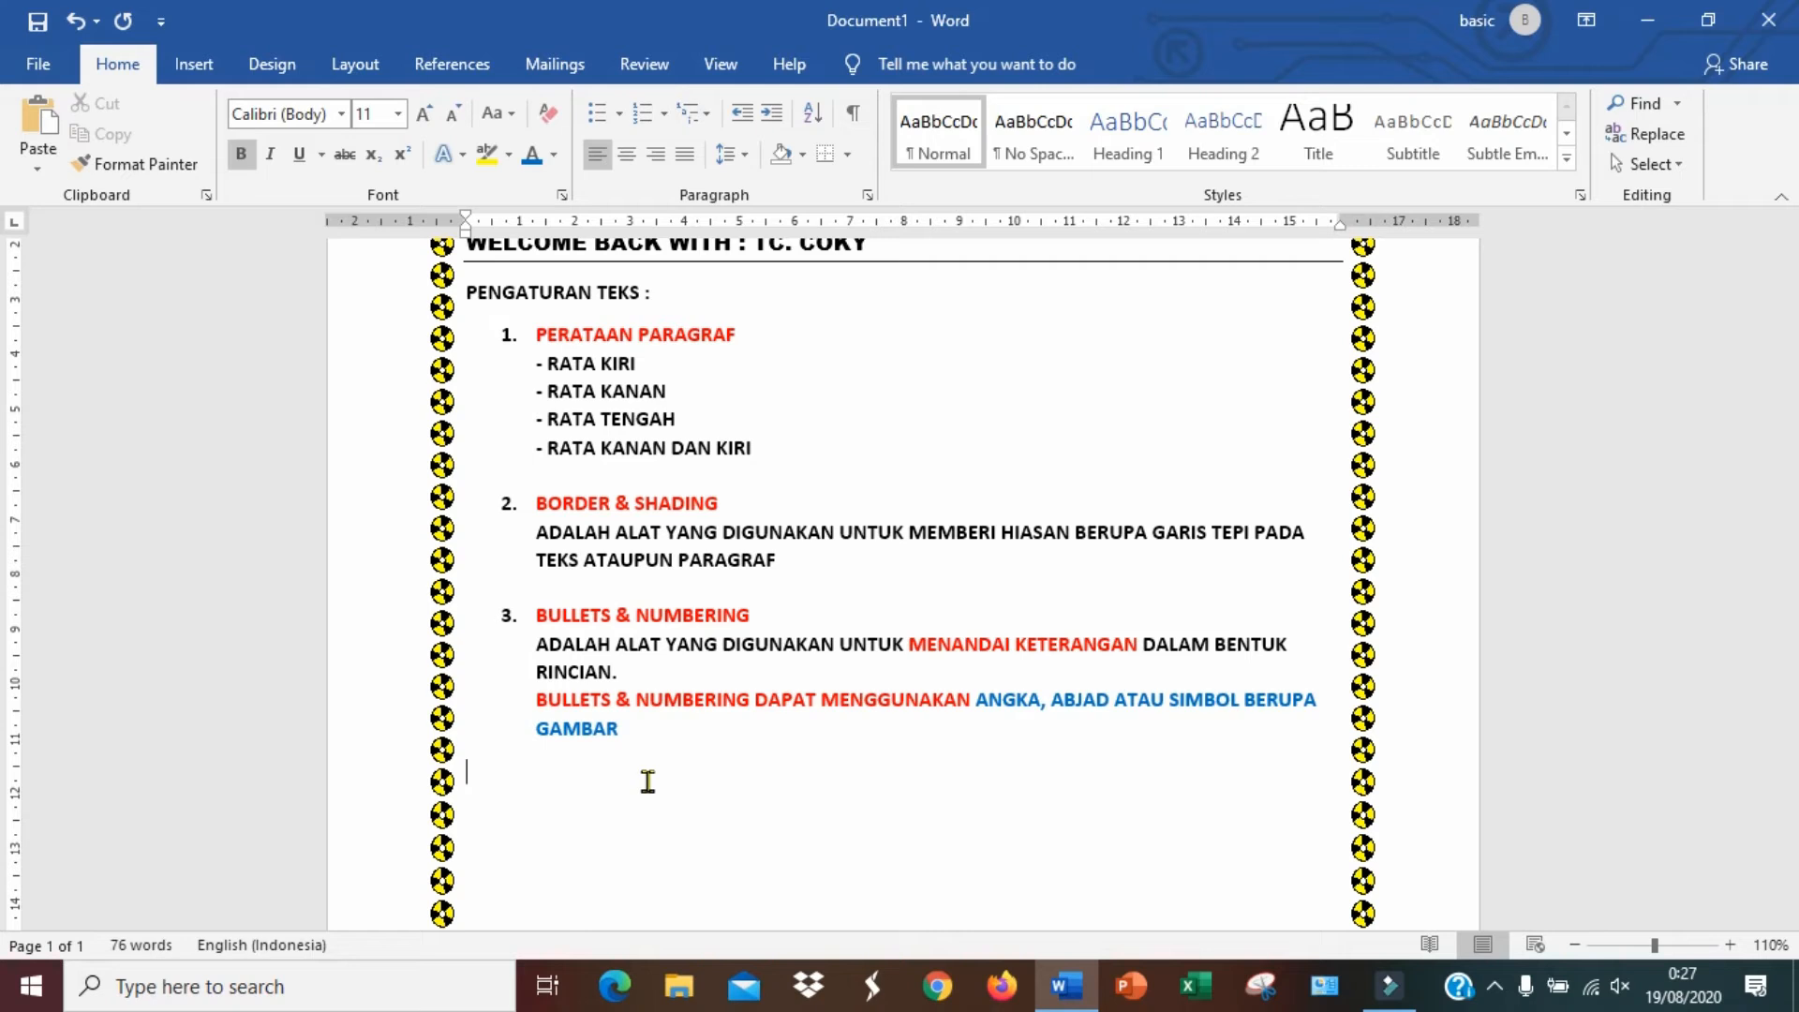
click(655, 775)
click(664, 746)
key(Return)
key(Return)
text(b)
key(BackSpace)
text(BULLETS)
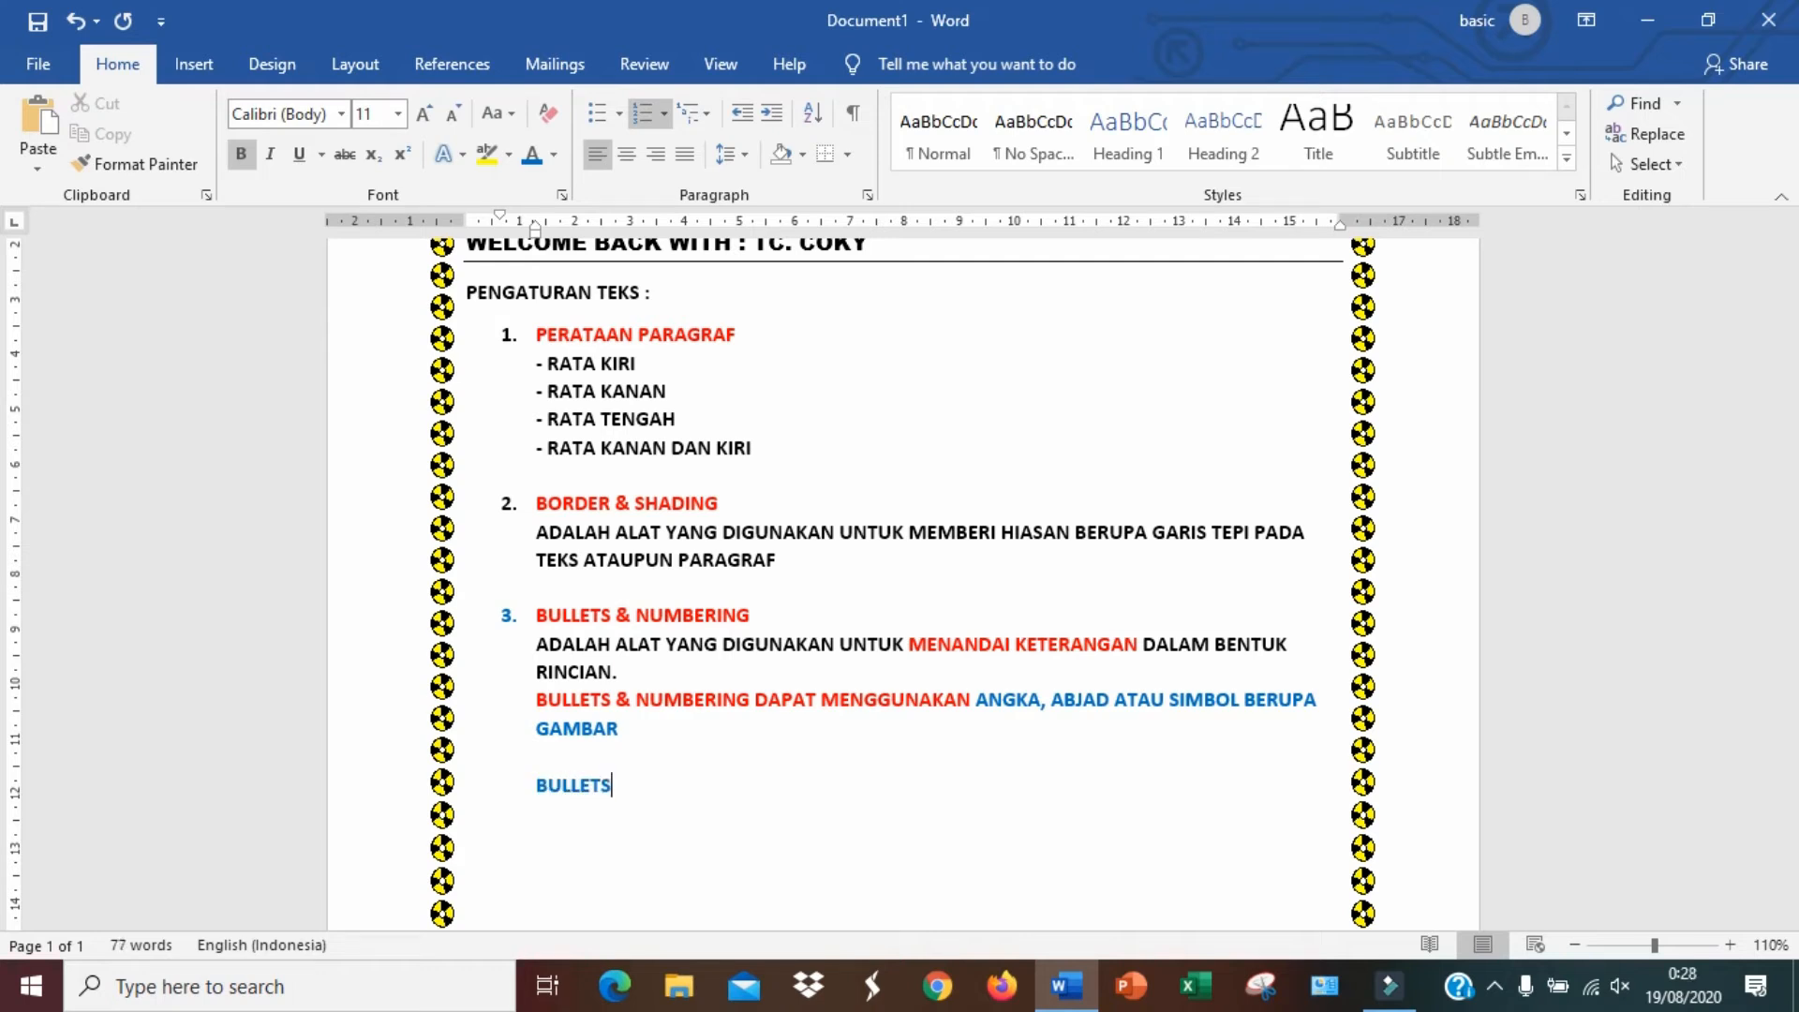
text( & NUMBERING DAPAT)
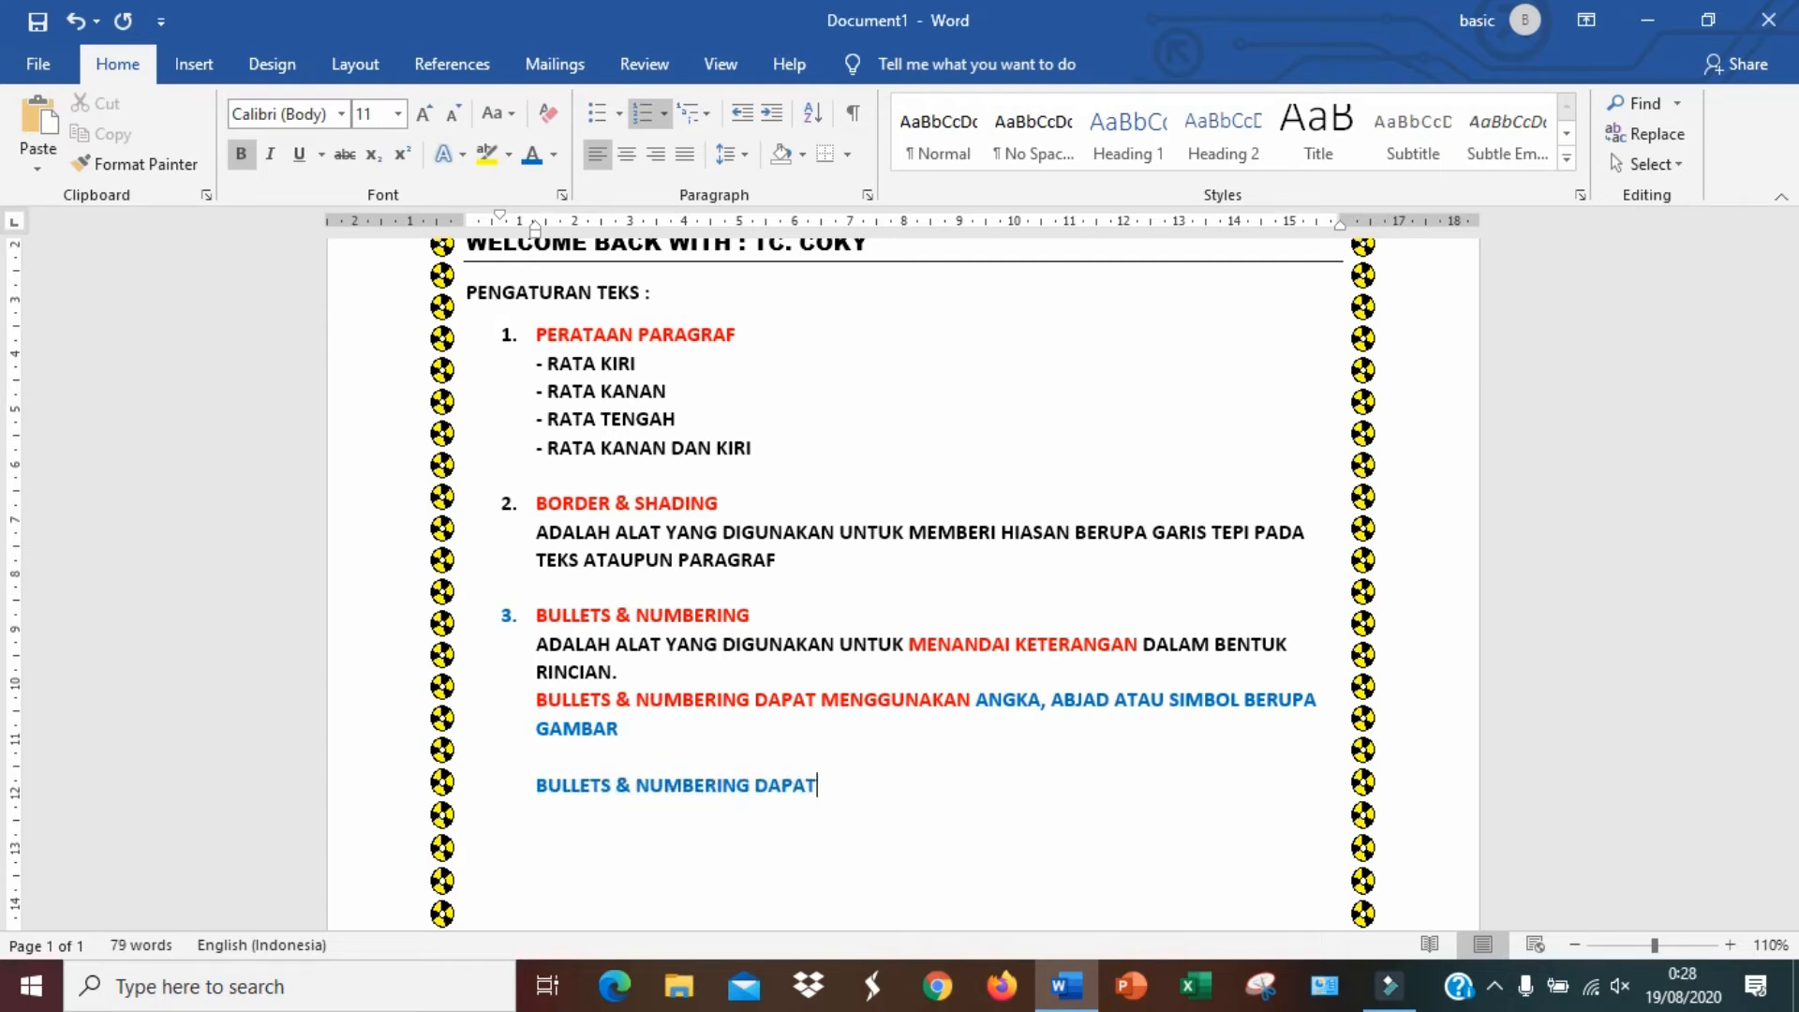
text( DITEMUKAN PADA MENU)
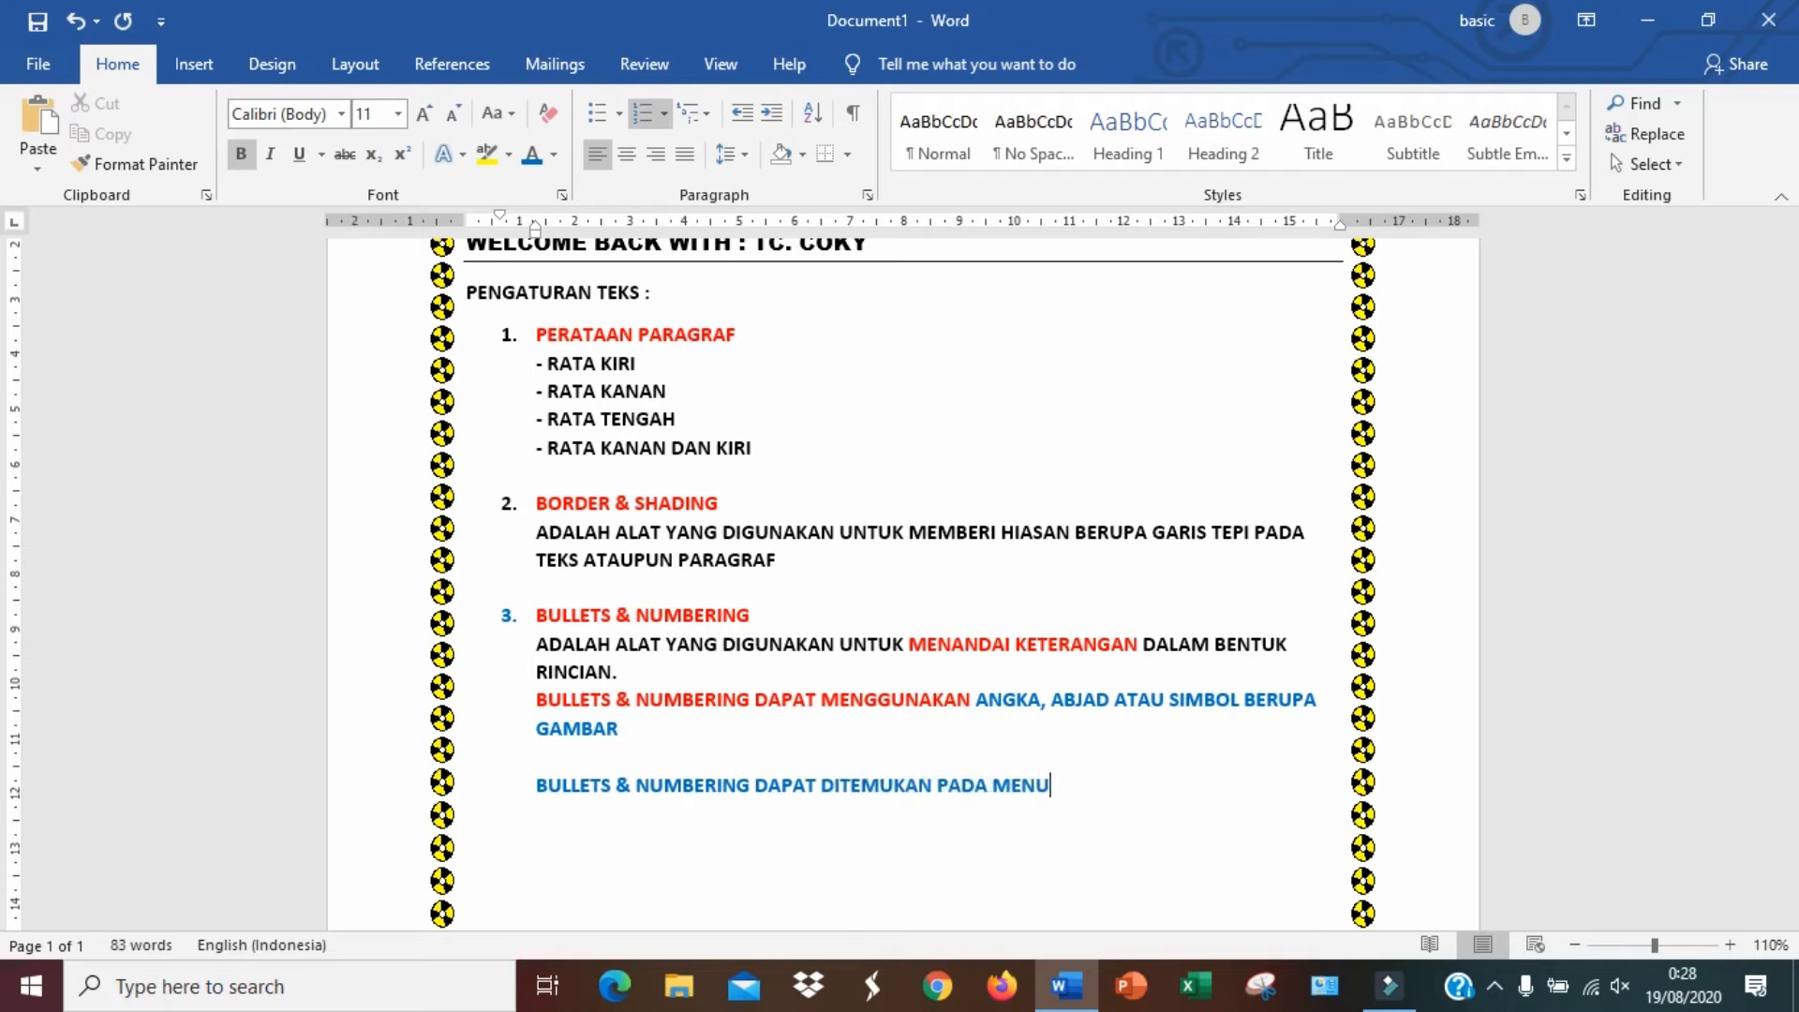
text(HOME)
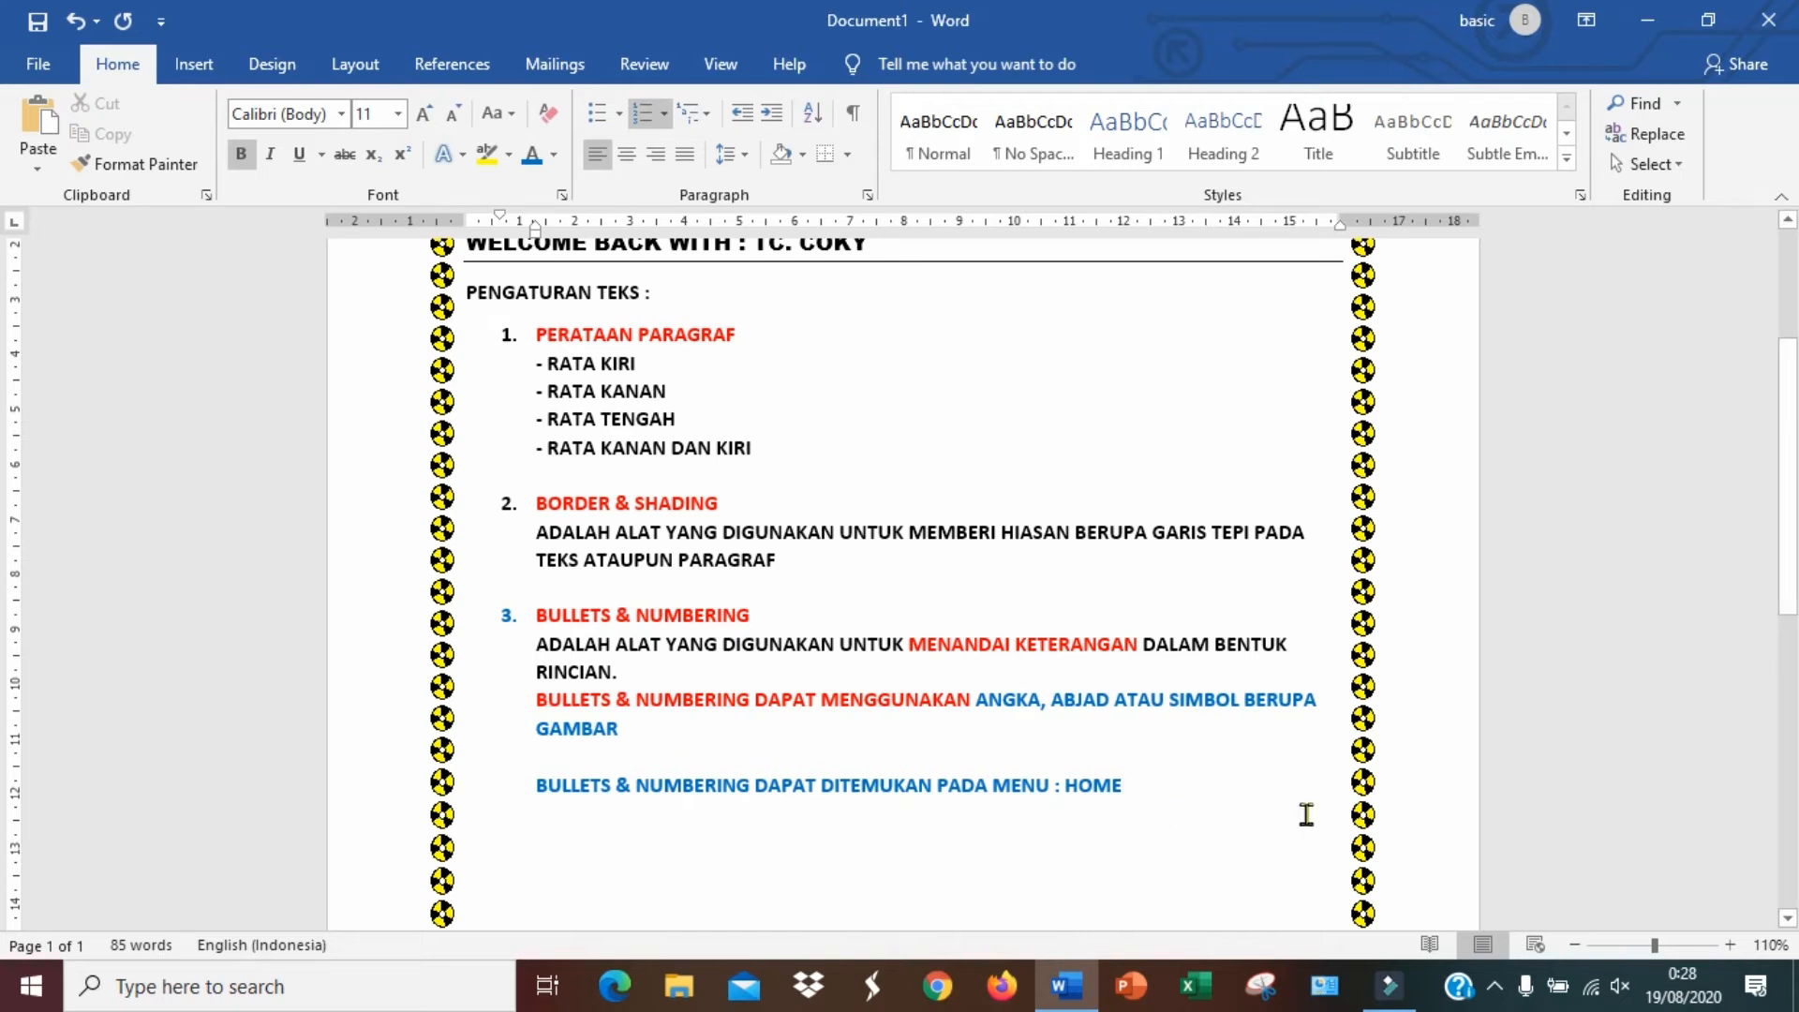
text(, PADA GRUP)
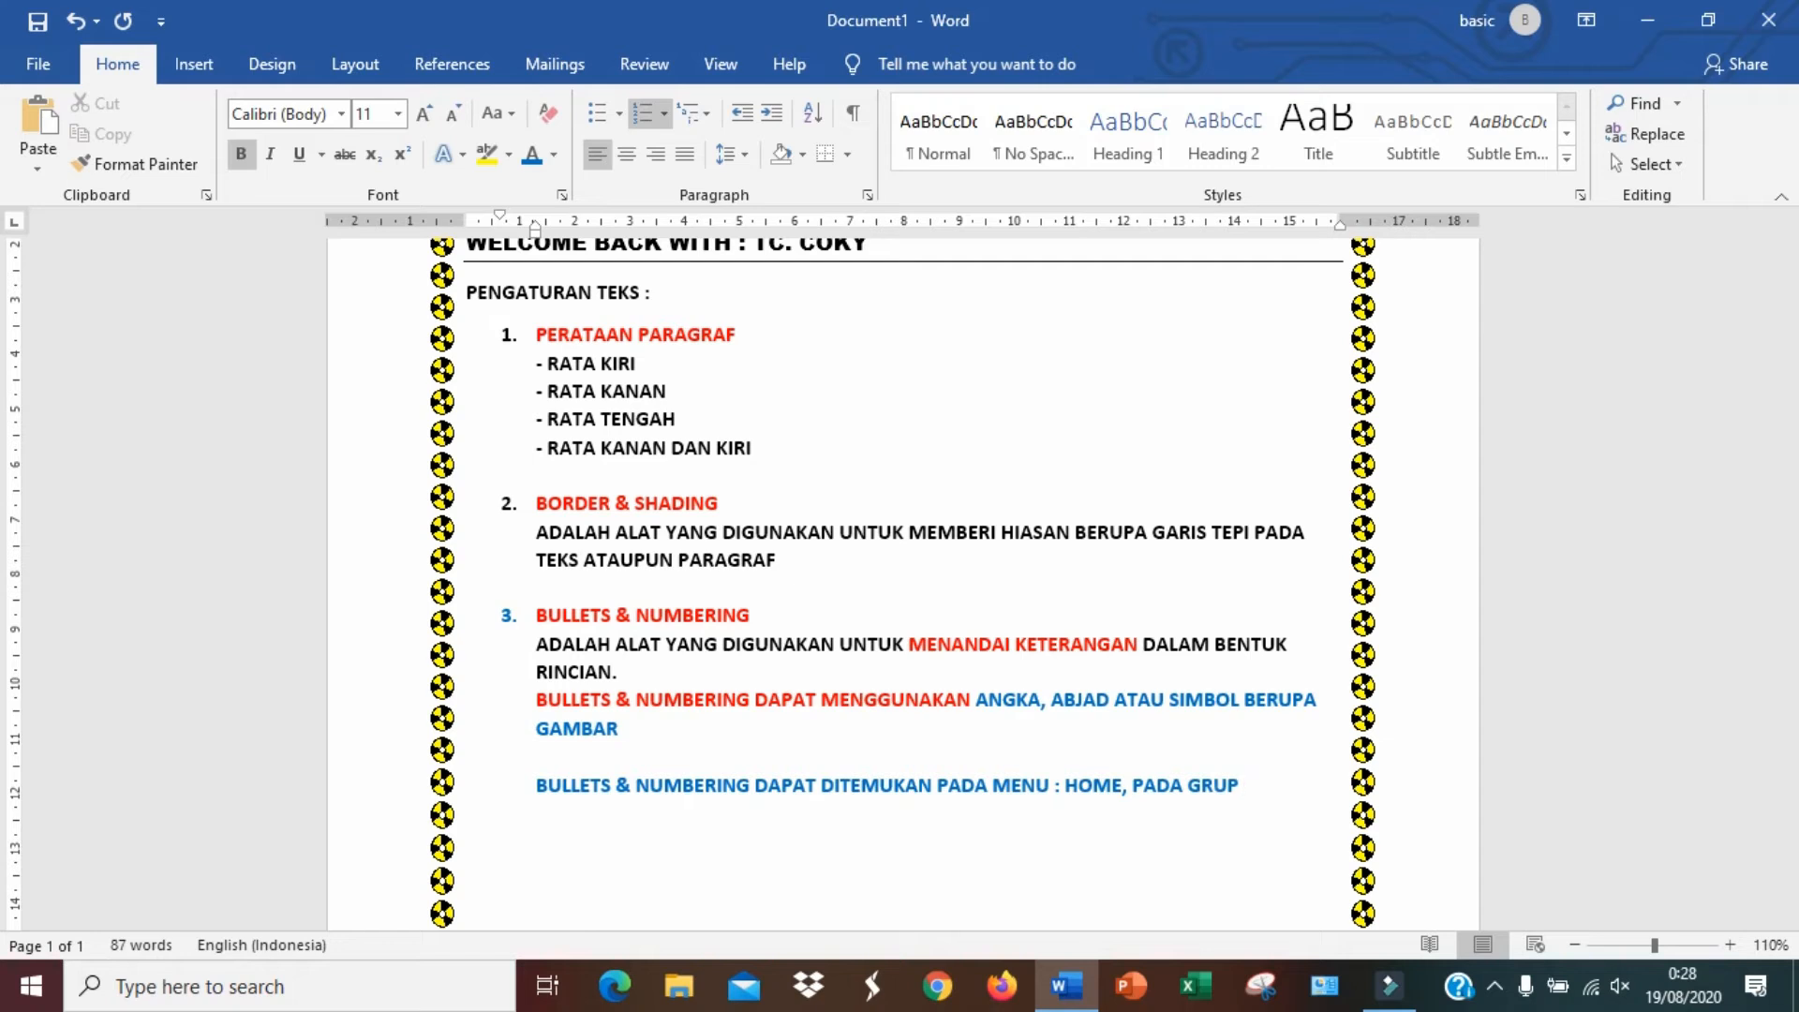
text( PARAGRAF)
Break the last sentence into three lines: BULLETS & NUMBERING DAPAT DITEMUKAN PADA, MENU : HOME, and PADA GRUP PARAGRAF, without numbering
click(997, 787)
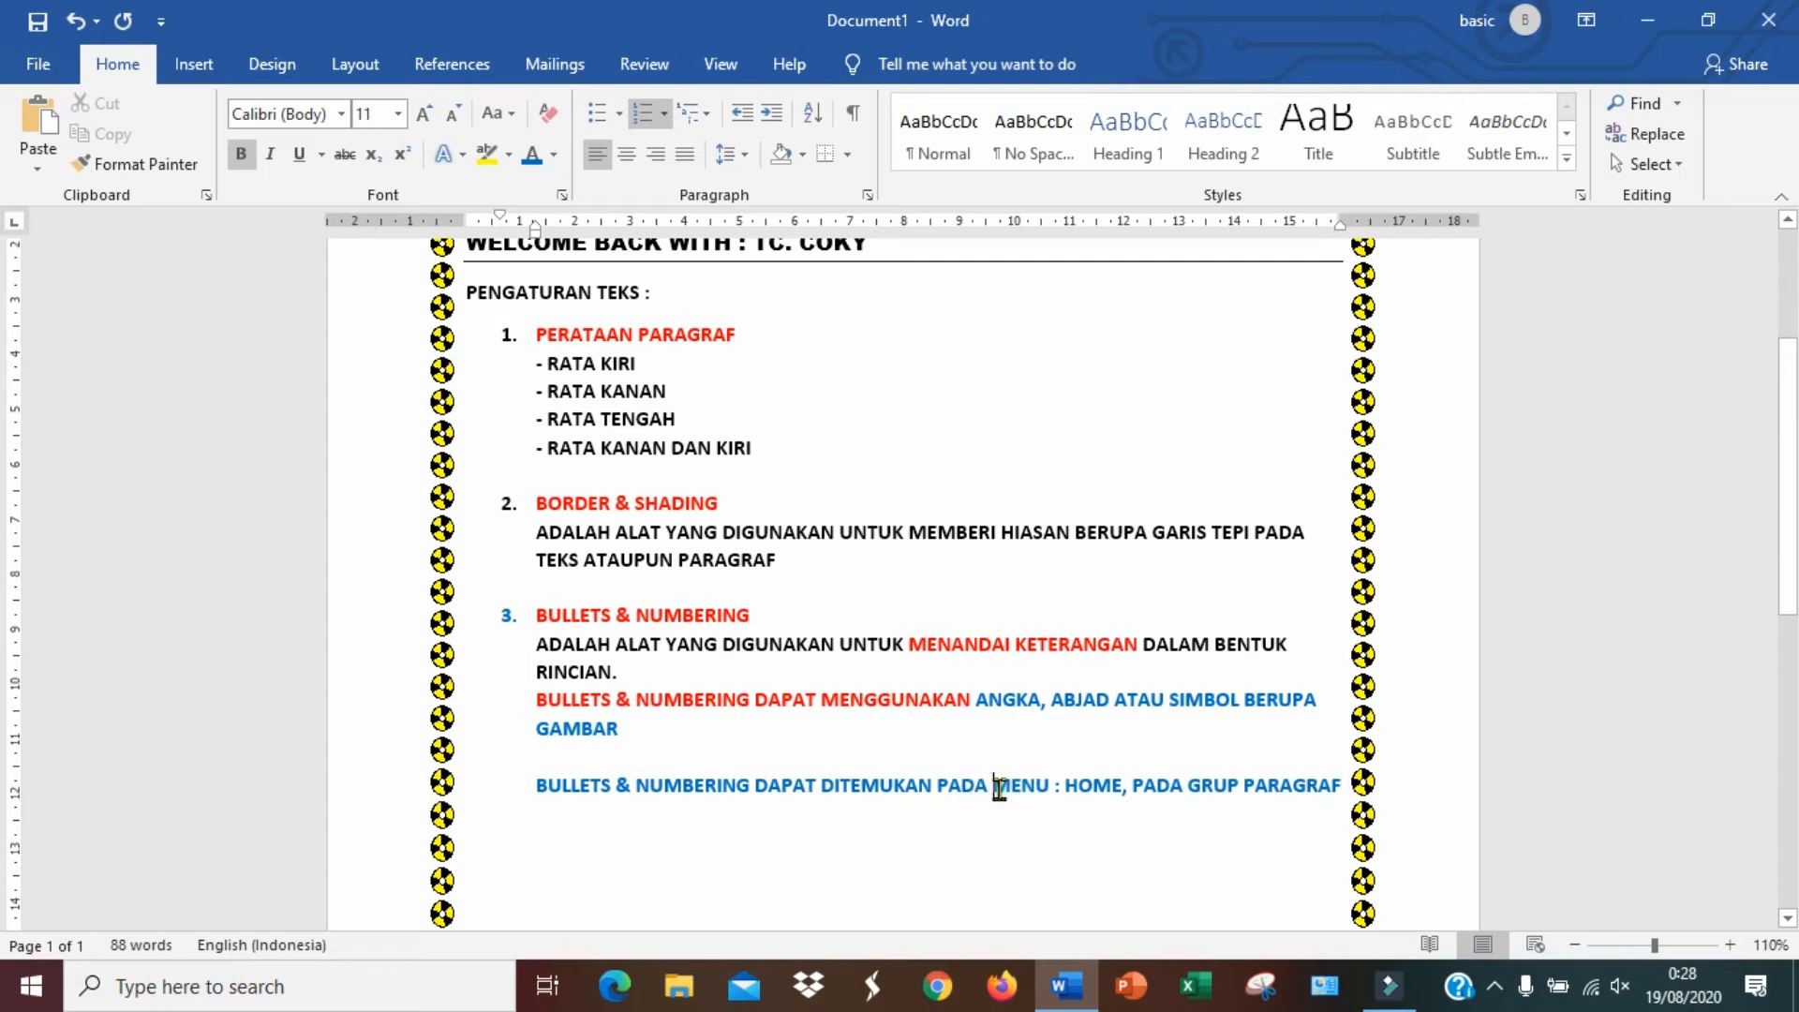
key(Return)
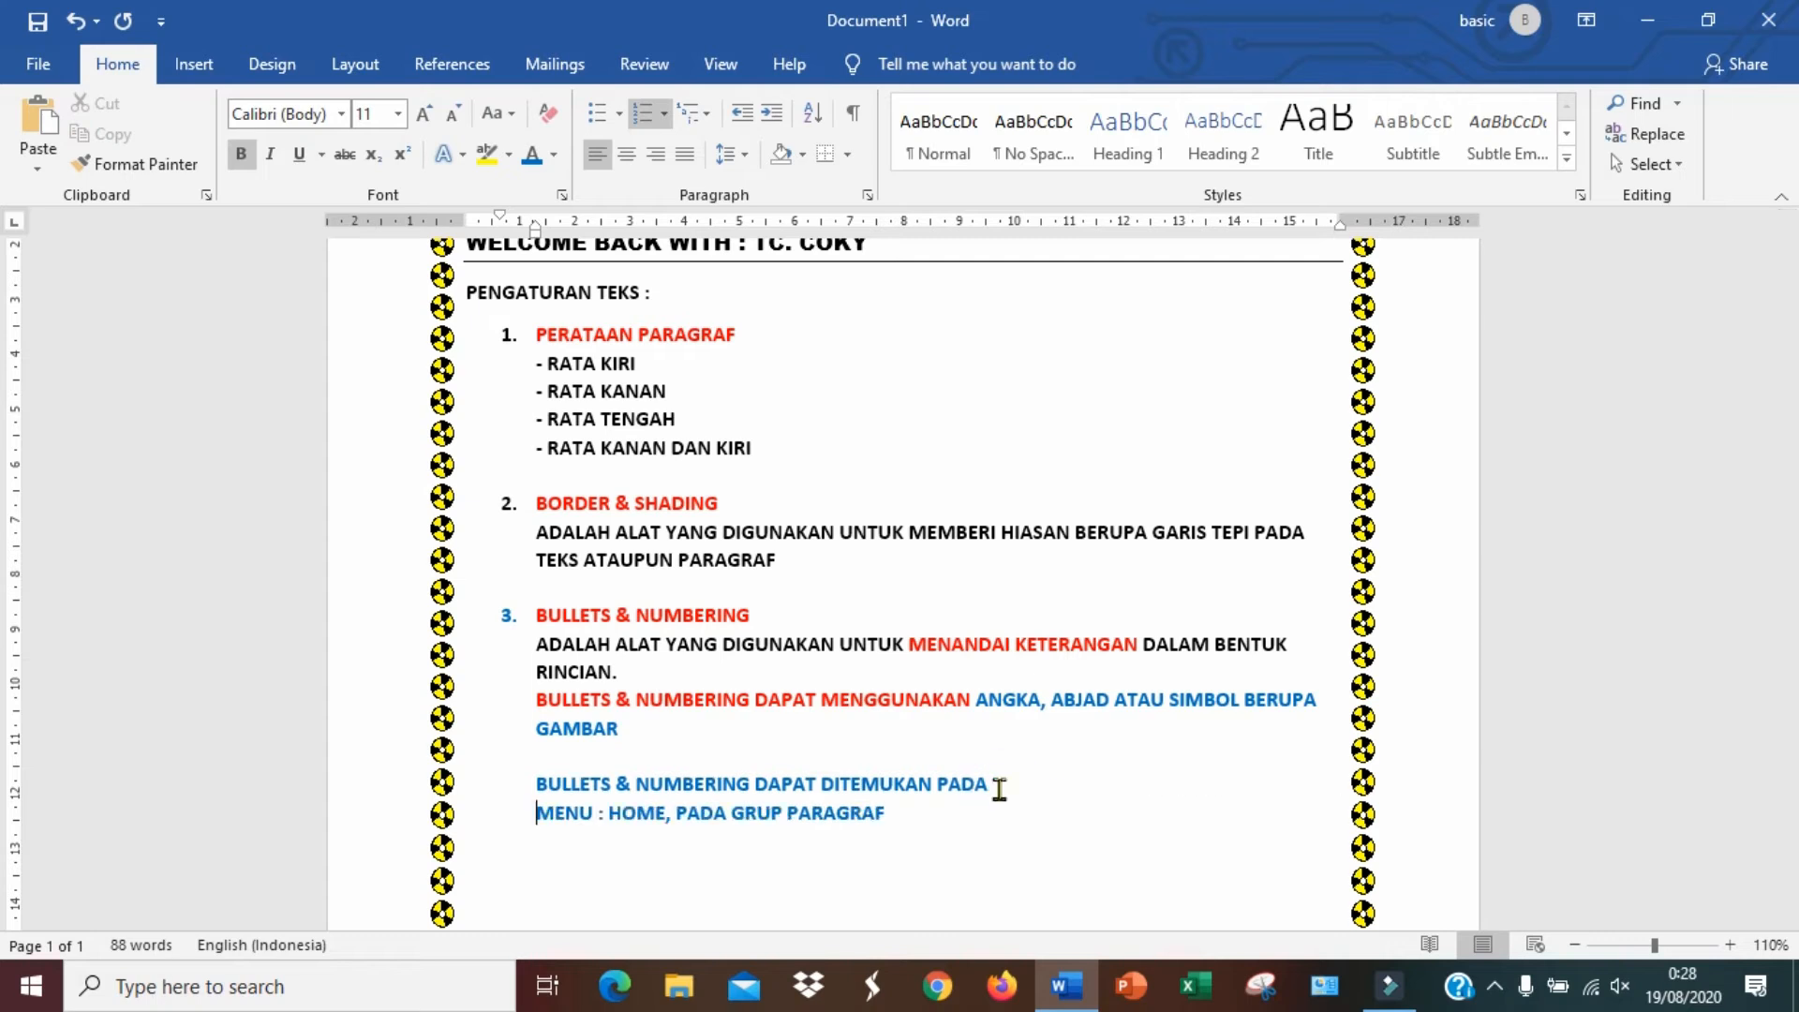
click(681, 809)
key(Return)
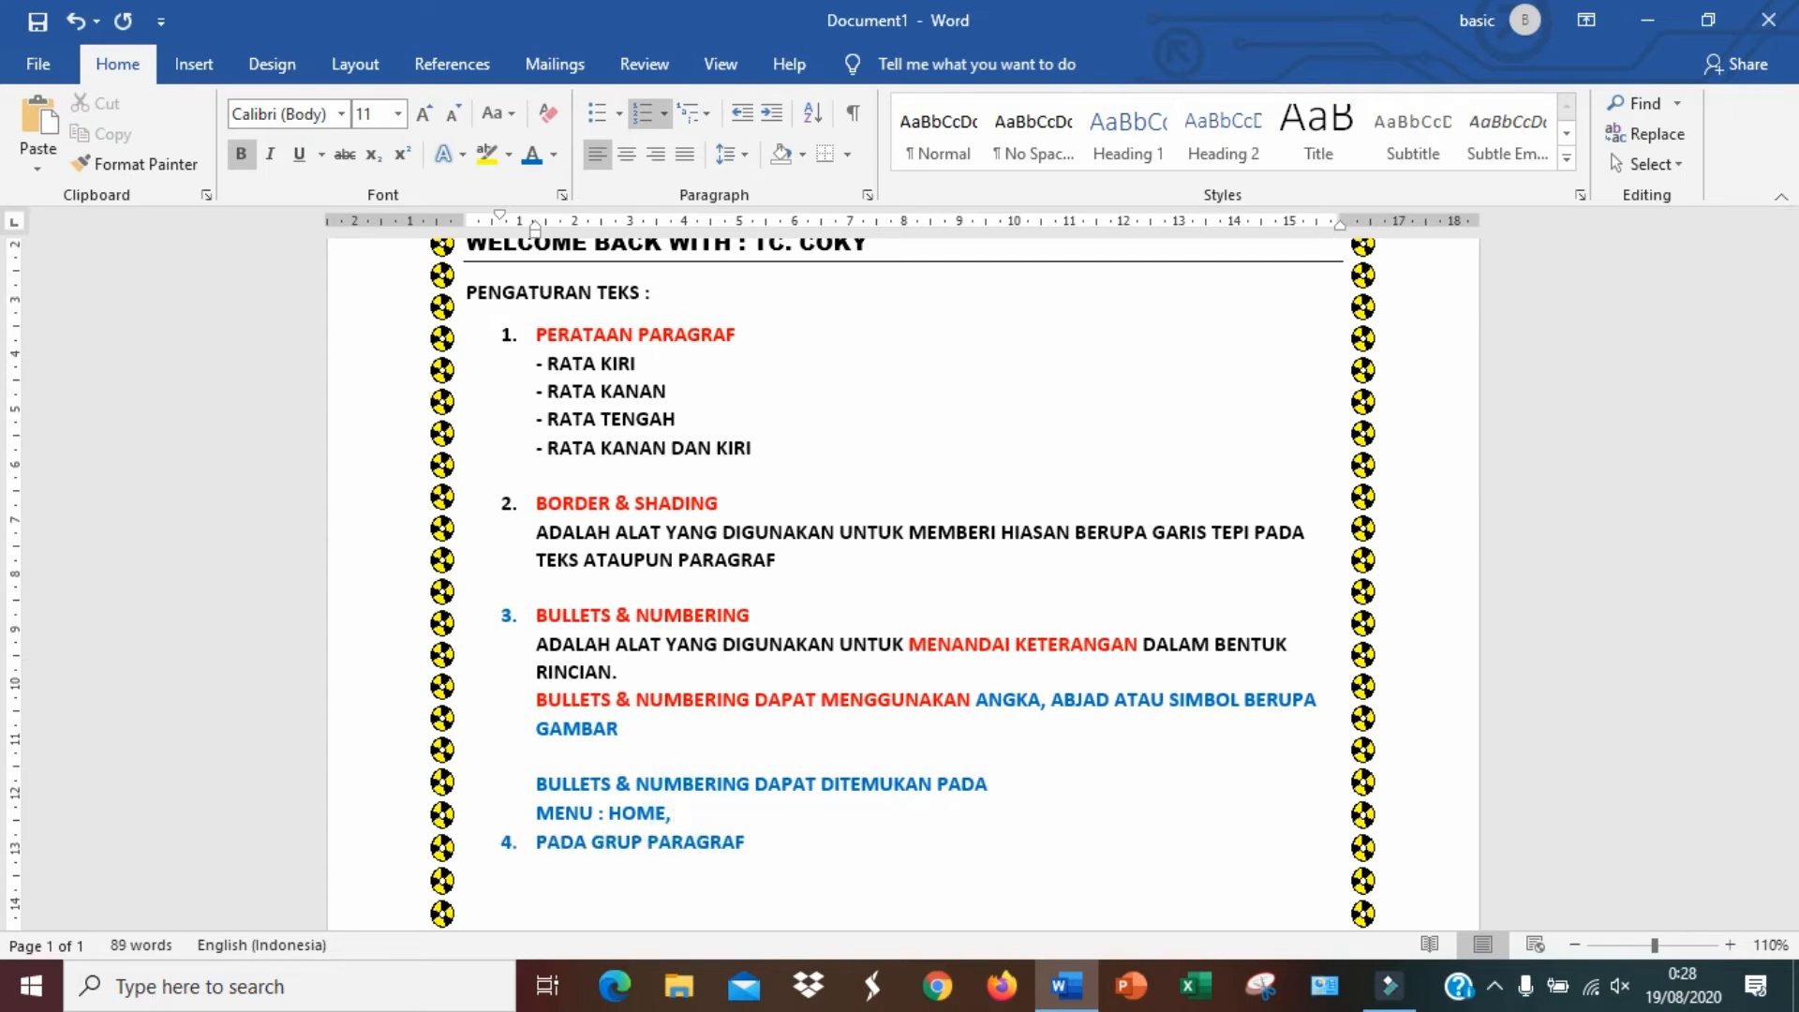
key(BackSpace)
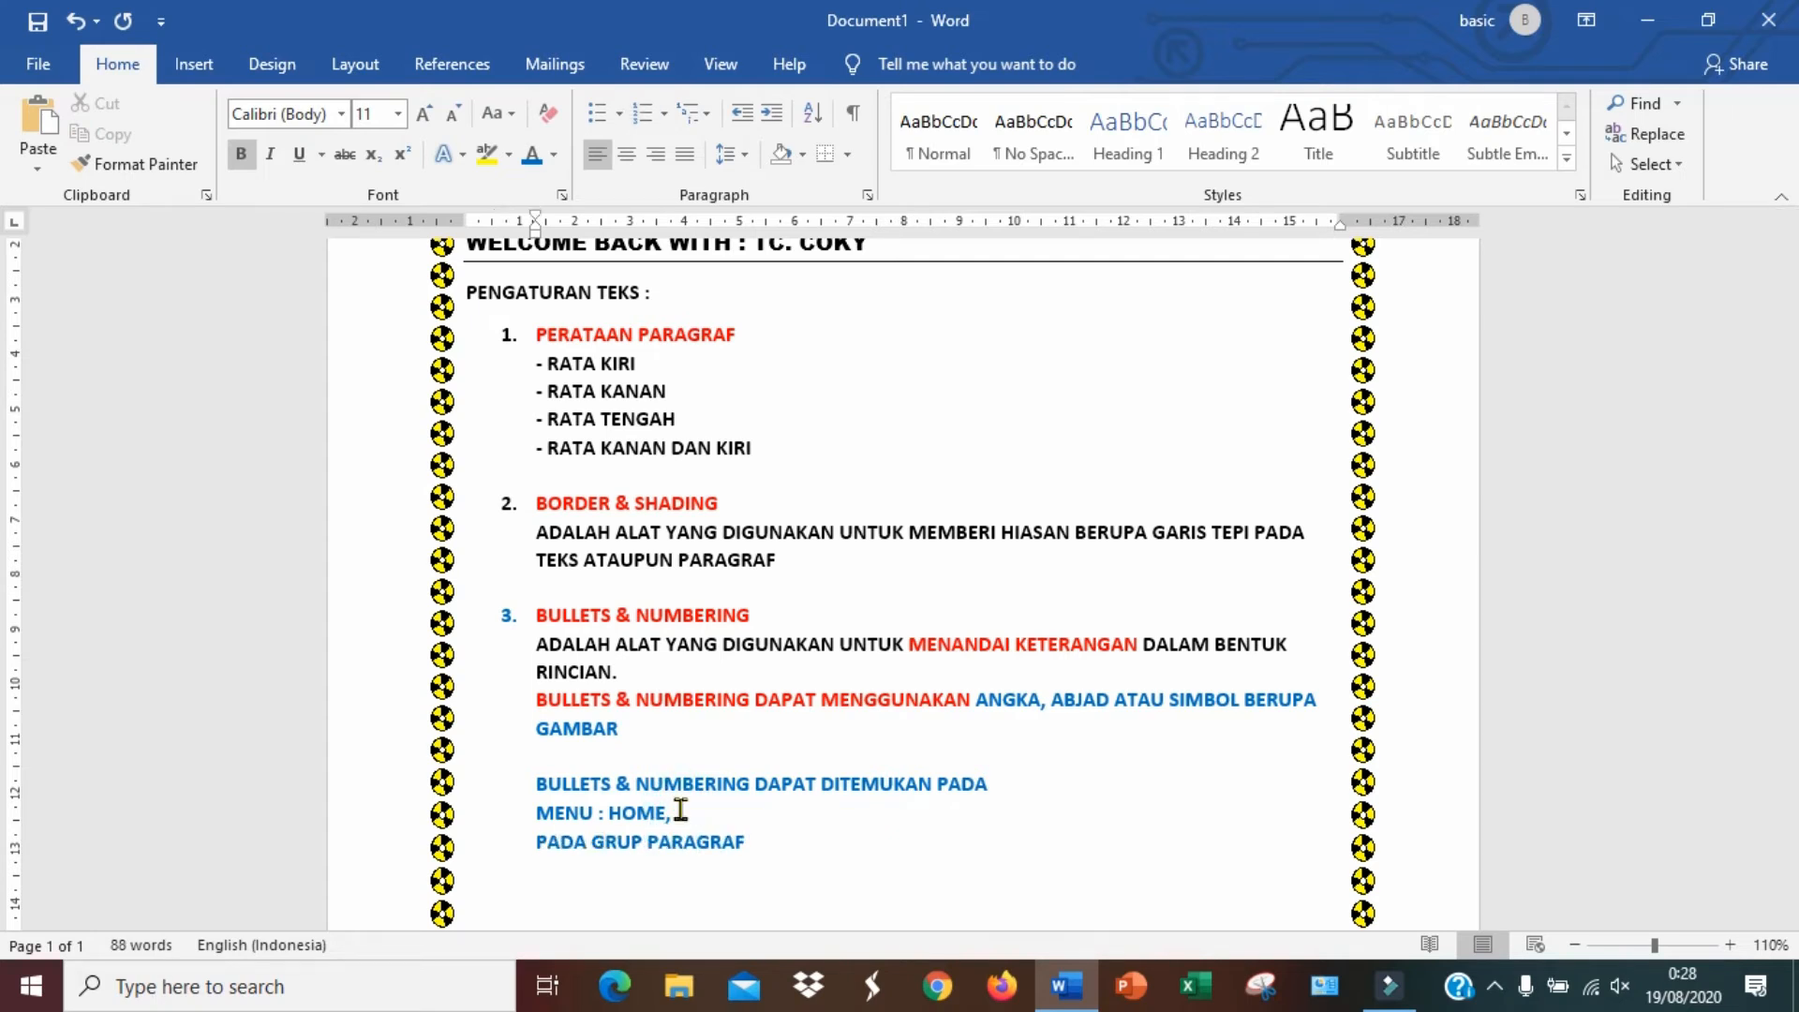
Add colons after PADA, MENU and PADA GRUP, tab-aligning the MENU and PADA GRUP colons into one column
click(645, 837)
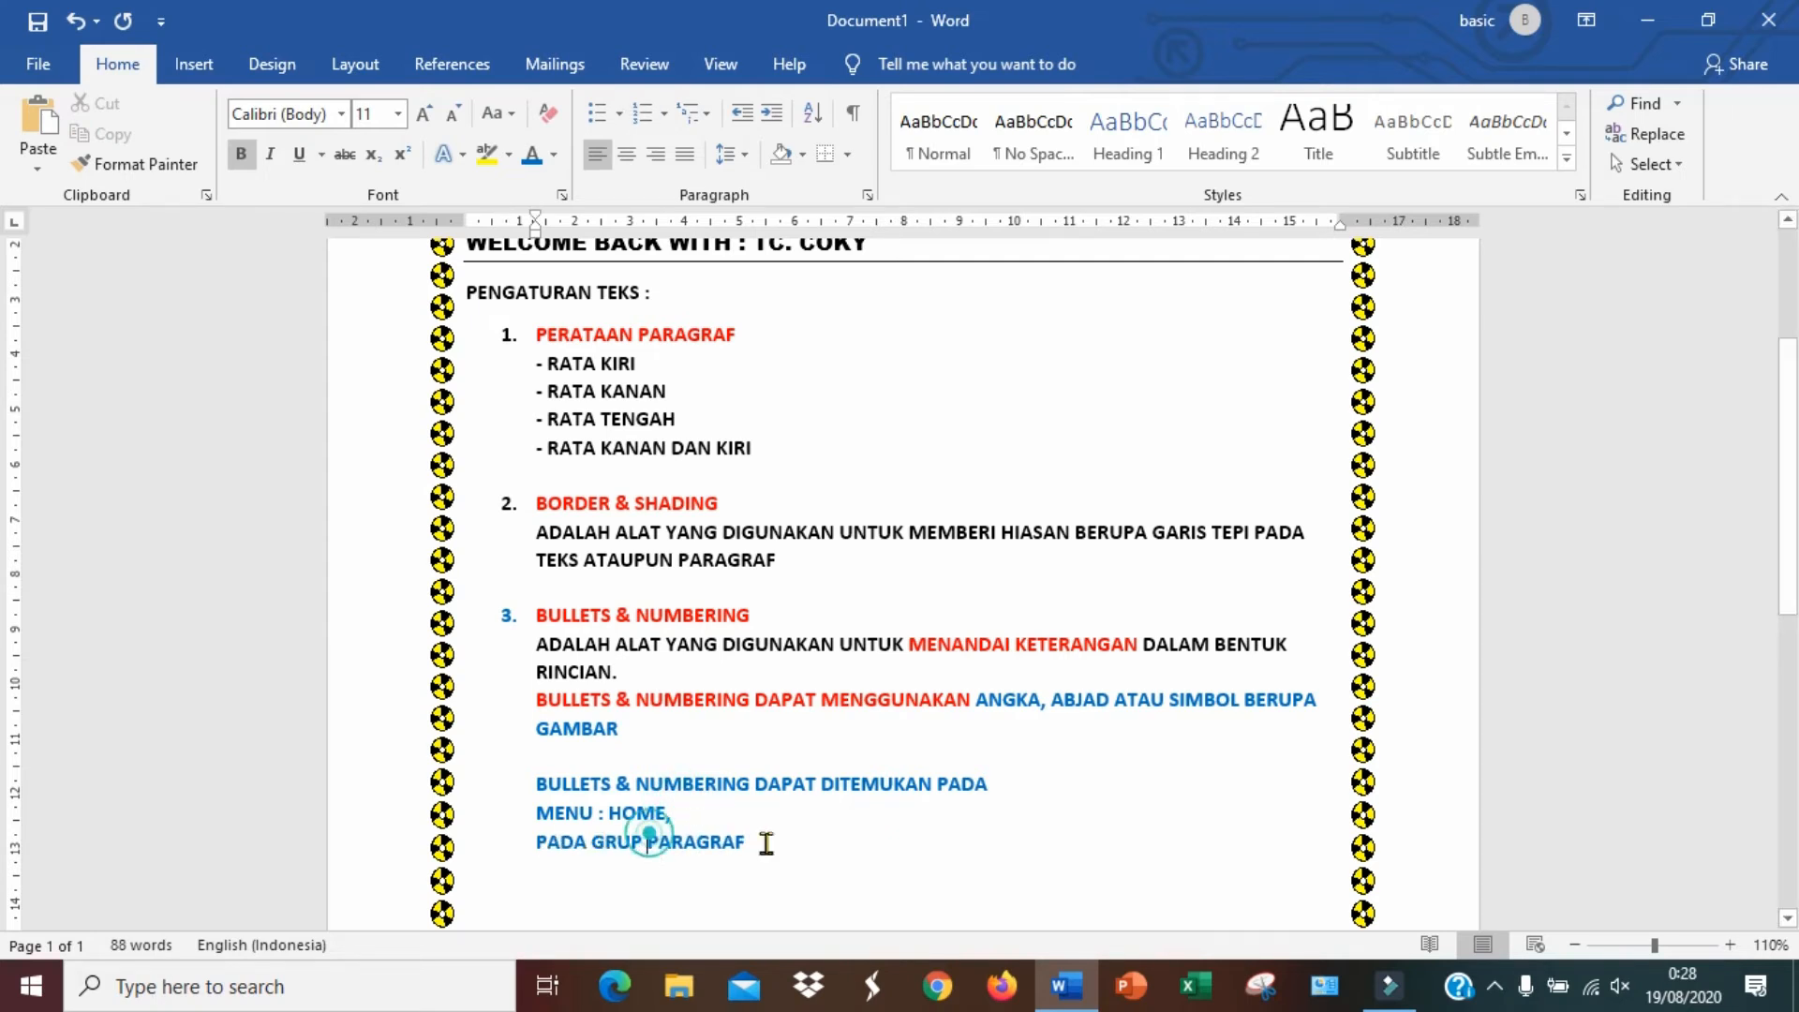
text(:)
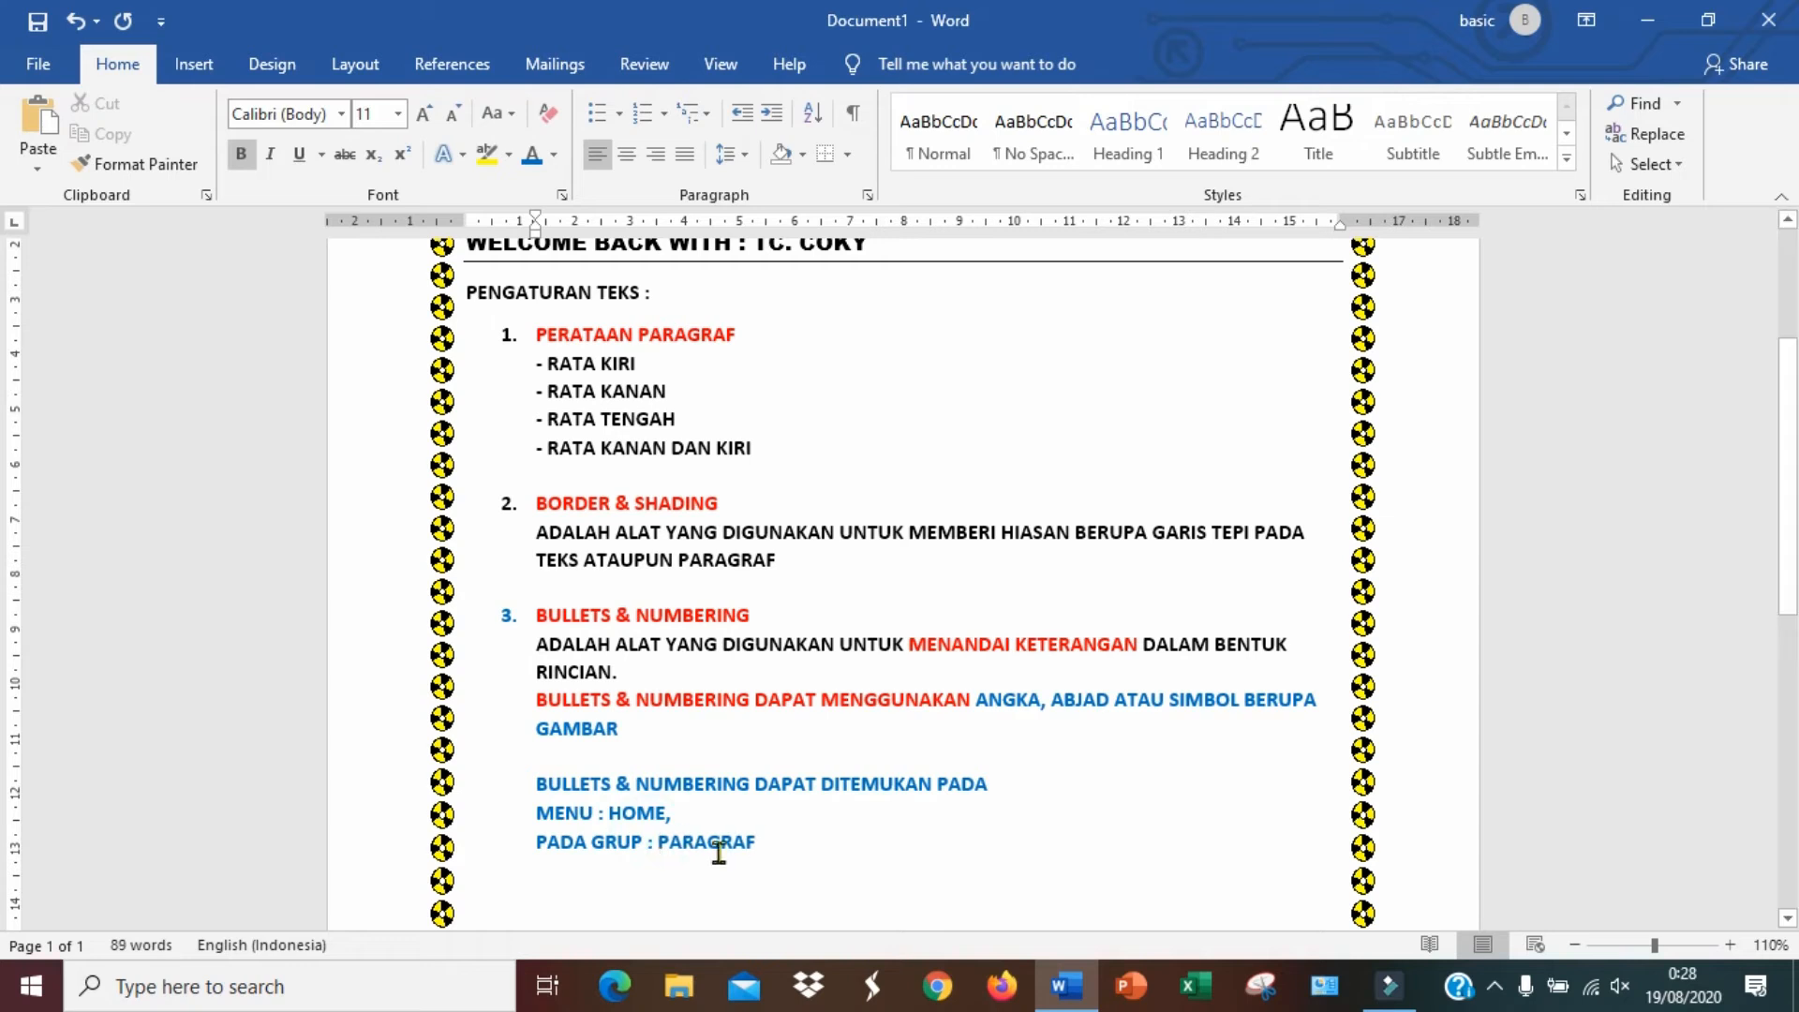
click(608, 811)
key(Tab)
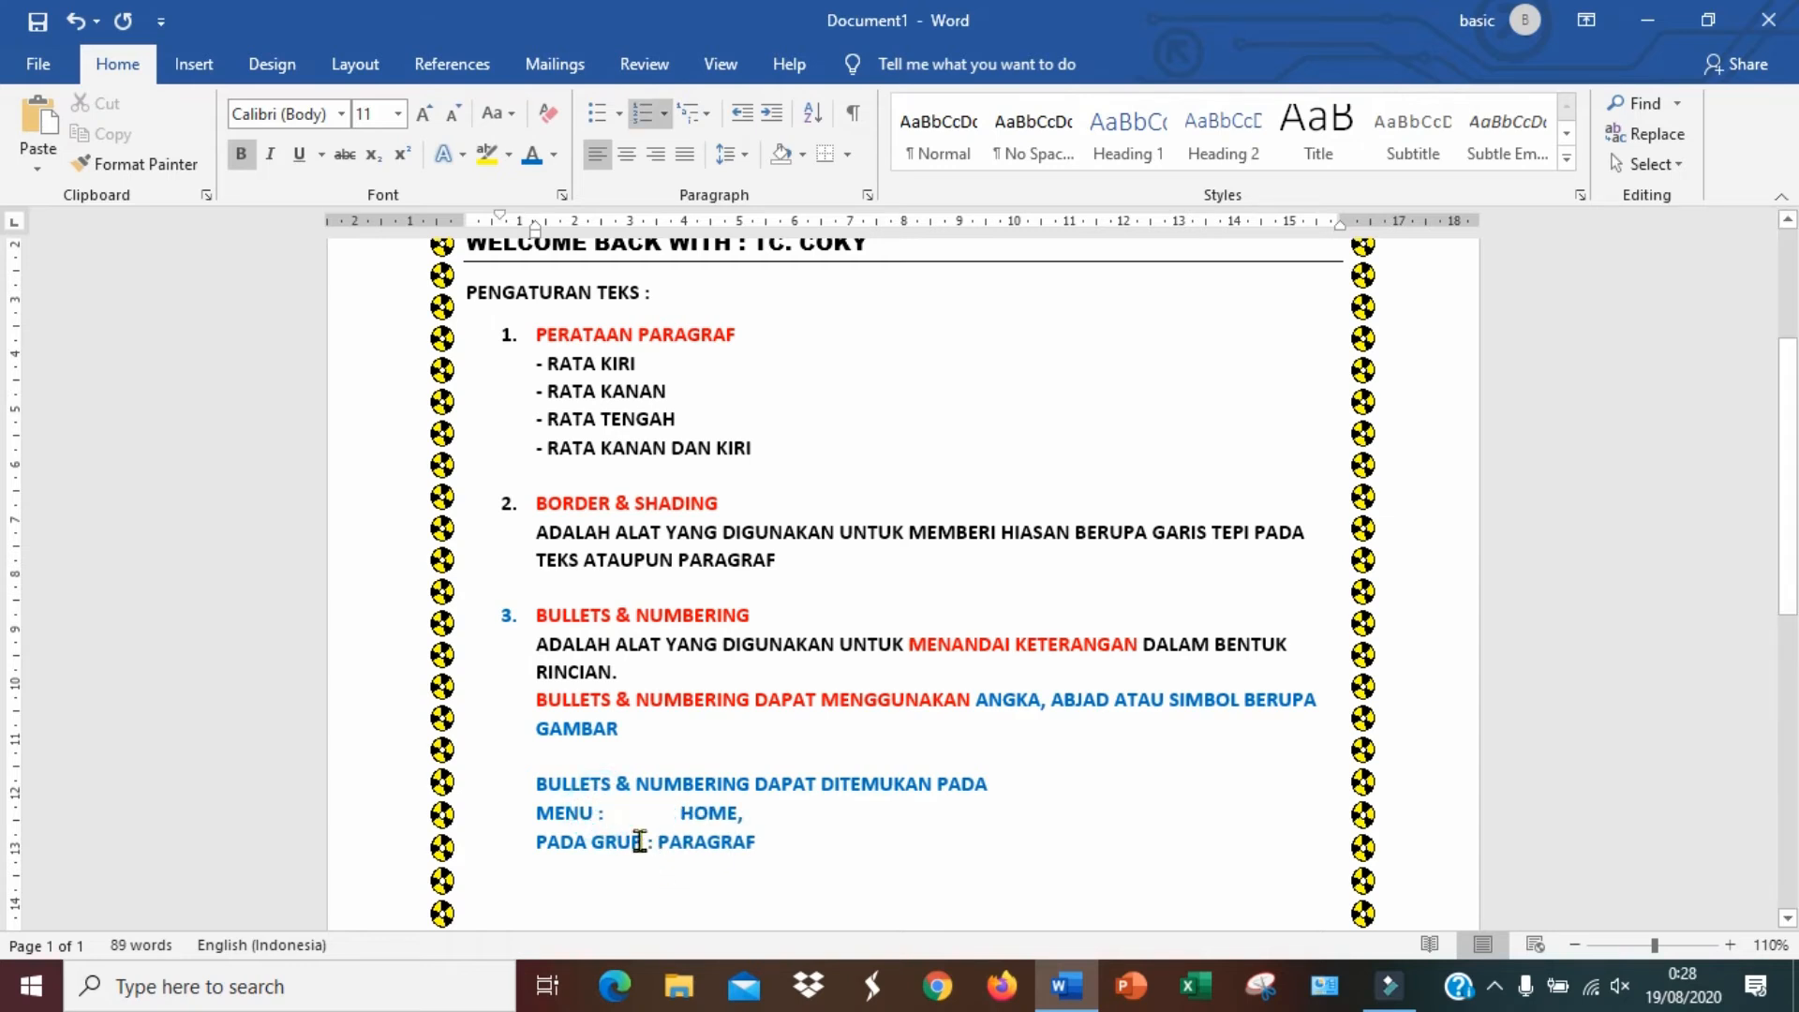
key(BackSpace)
key(BackSpace)
key(BackSpace)
click(597, 813)
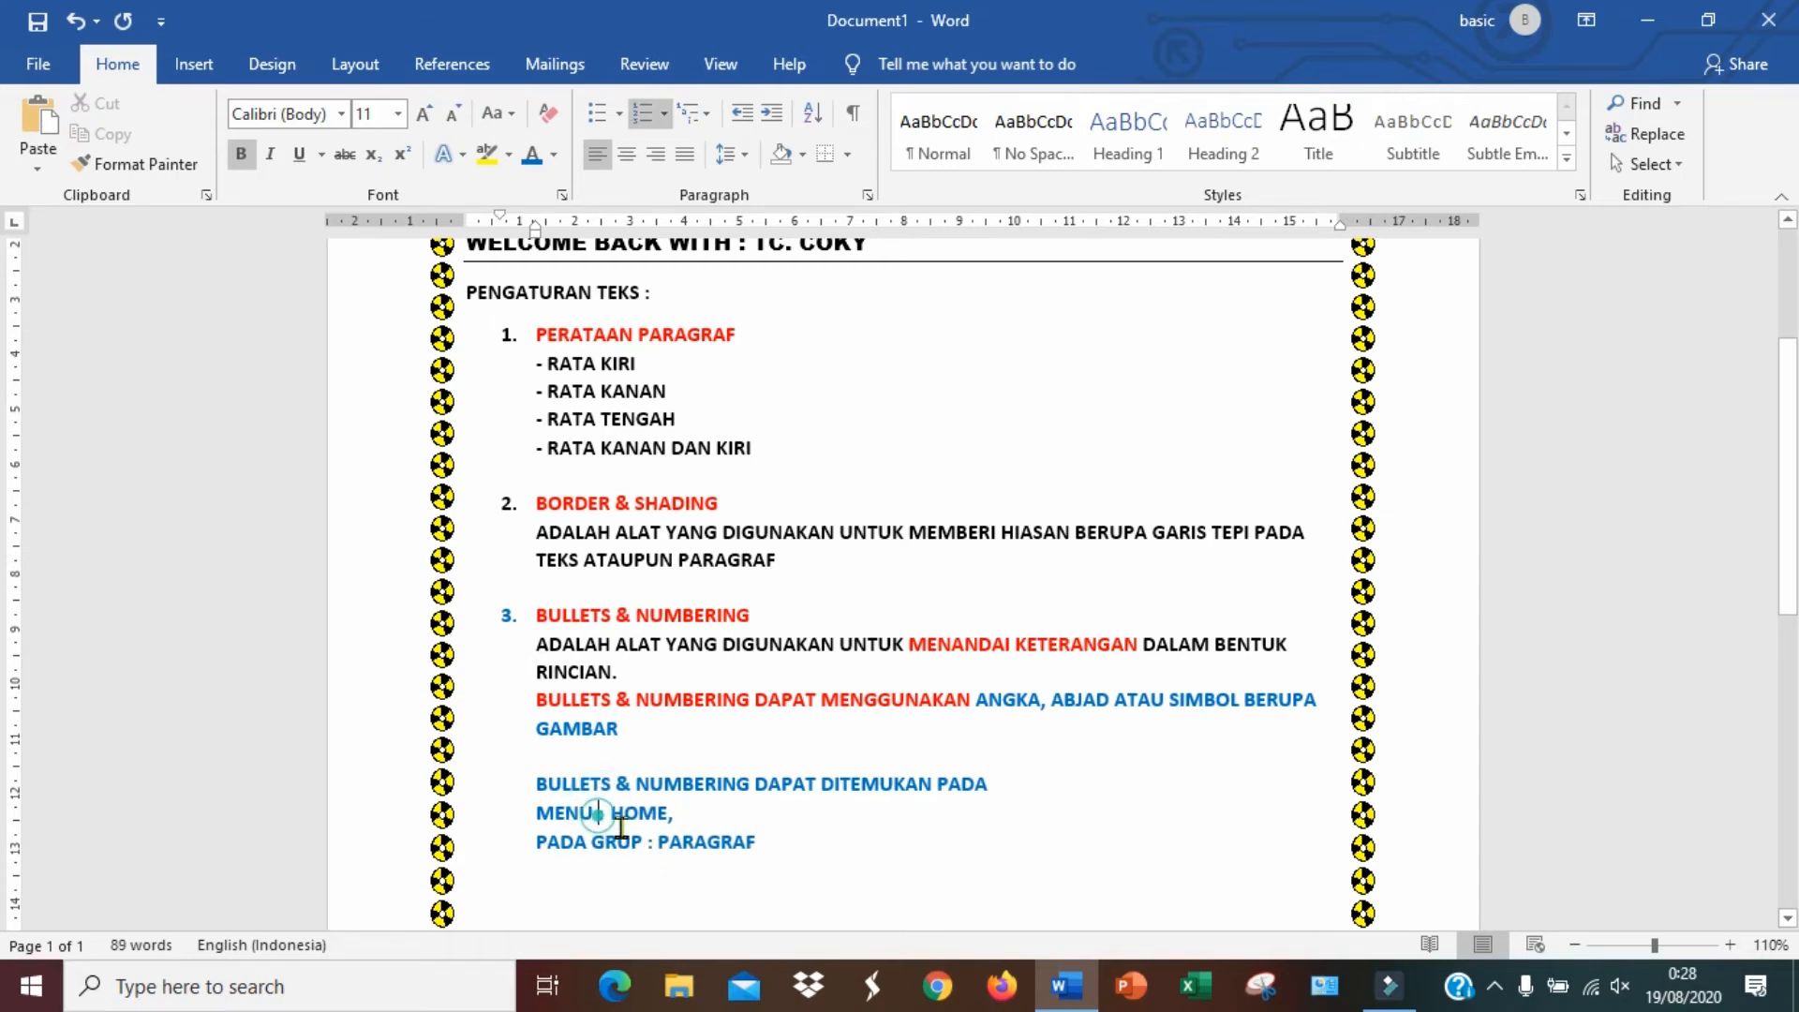
key(Tab)
text(:)
key(Tab)
click(709, 815)
click(694, 813)
key(Delete)
click(648, 845)
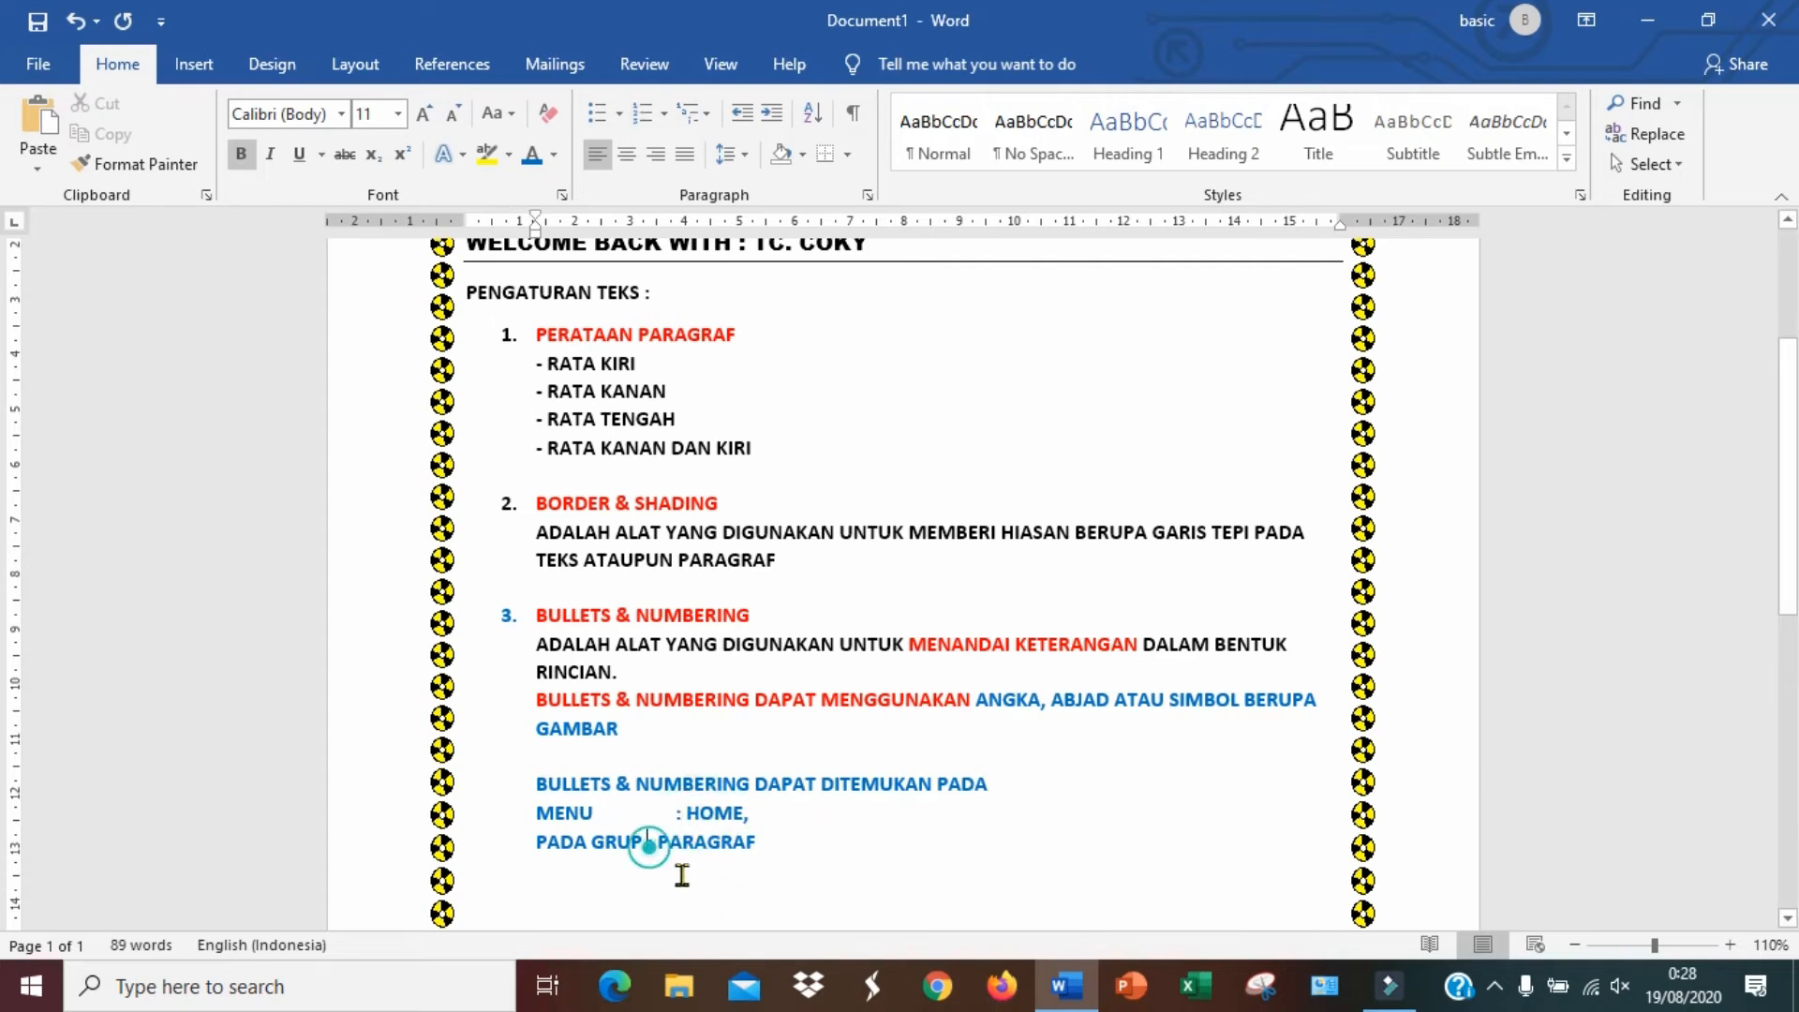
key(Tab)
click(1019, 773)
text(")
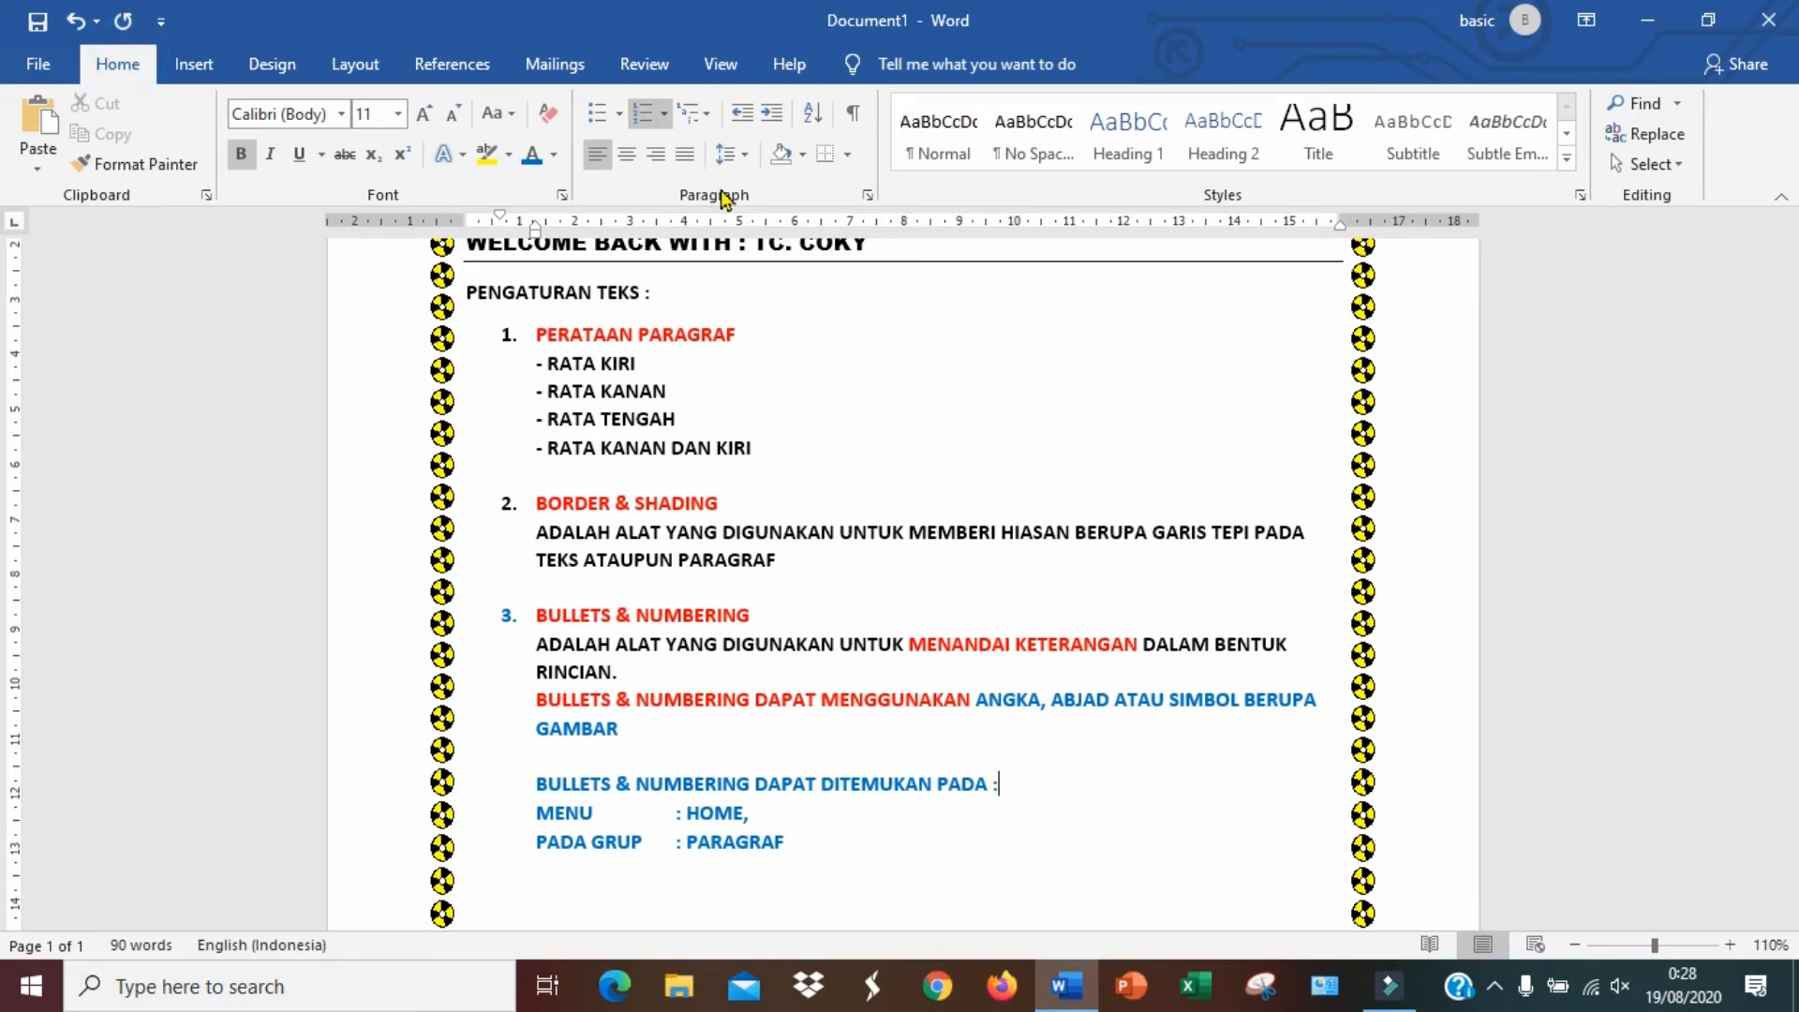
Browse the bullet and numbering libraries and look over the document
click(617, 115)
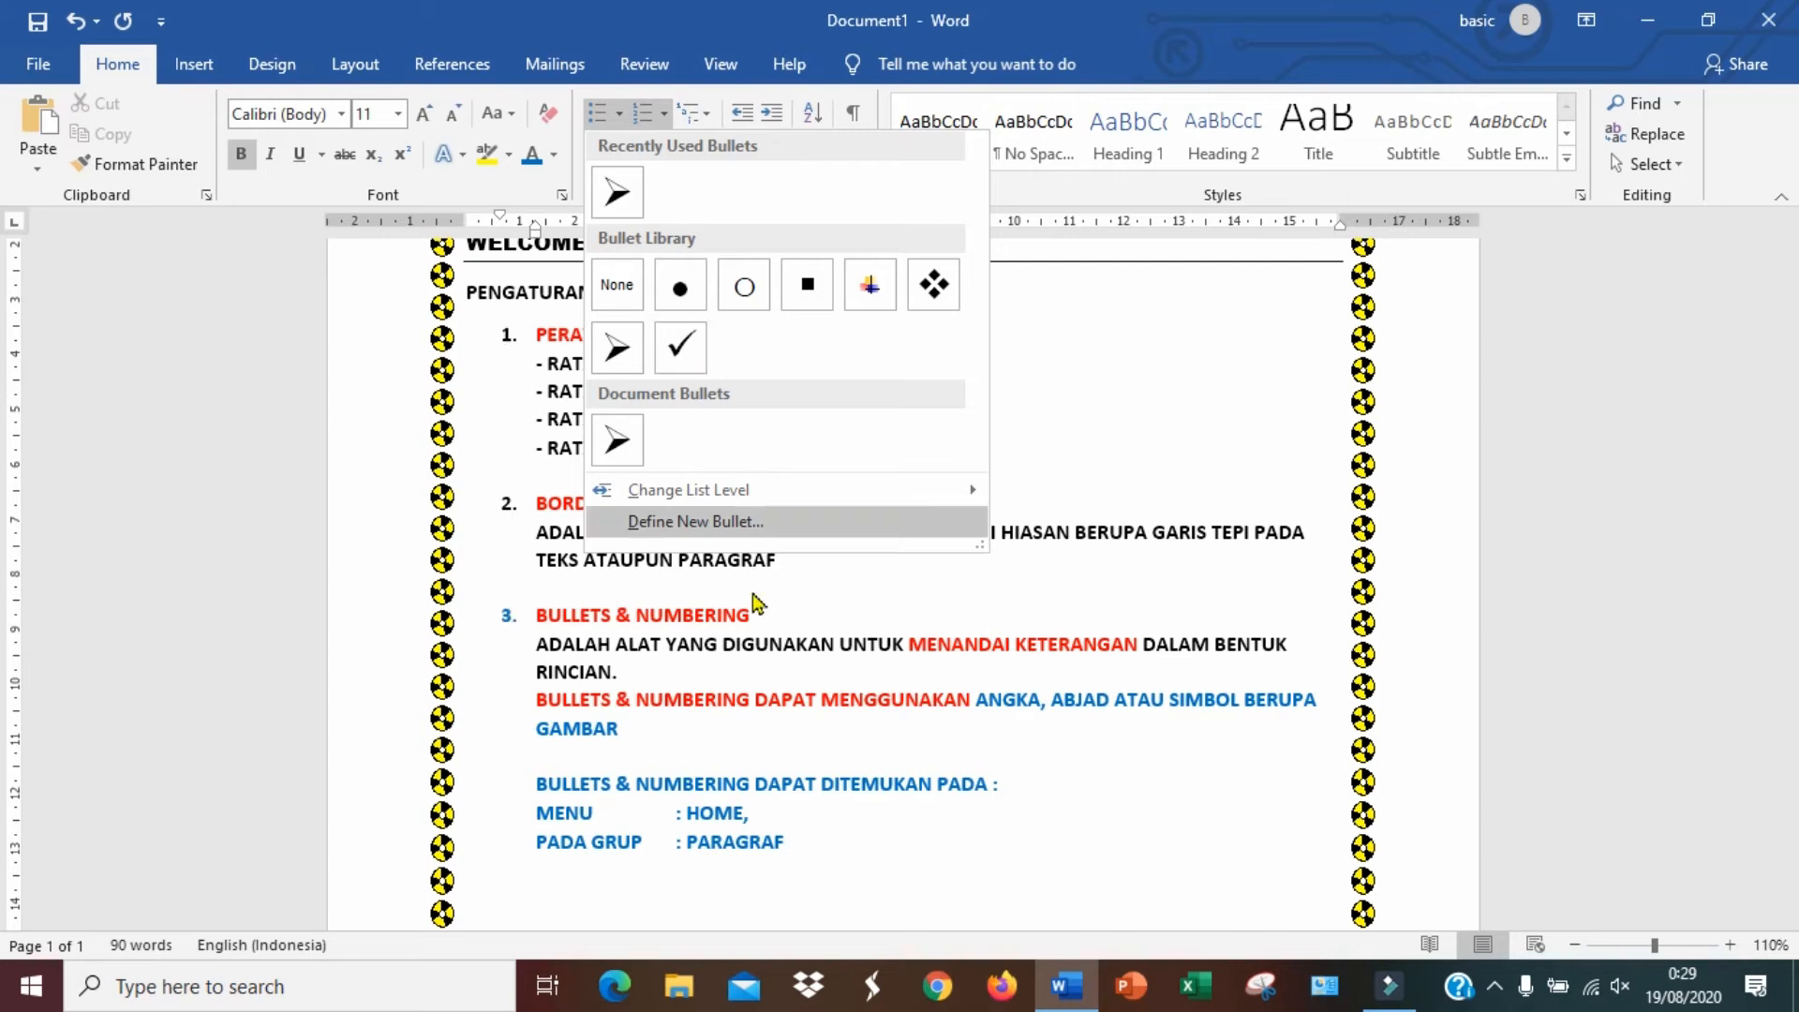
click(1108, 782)
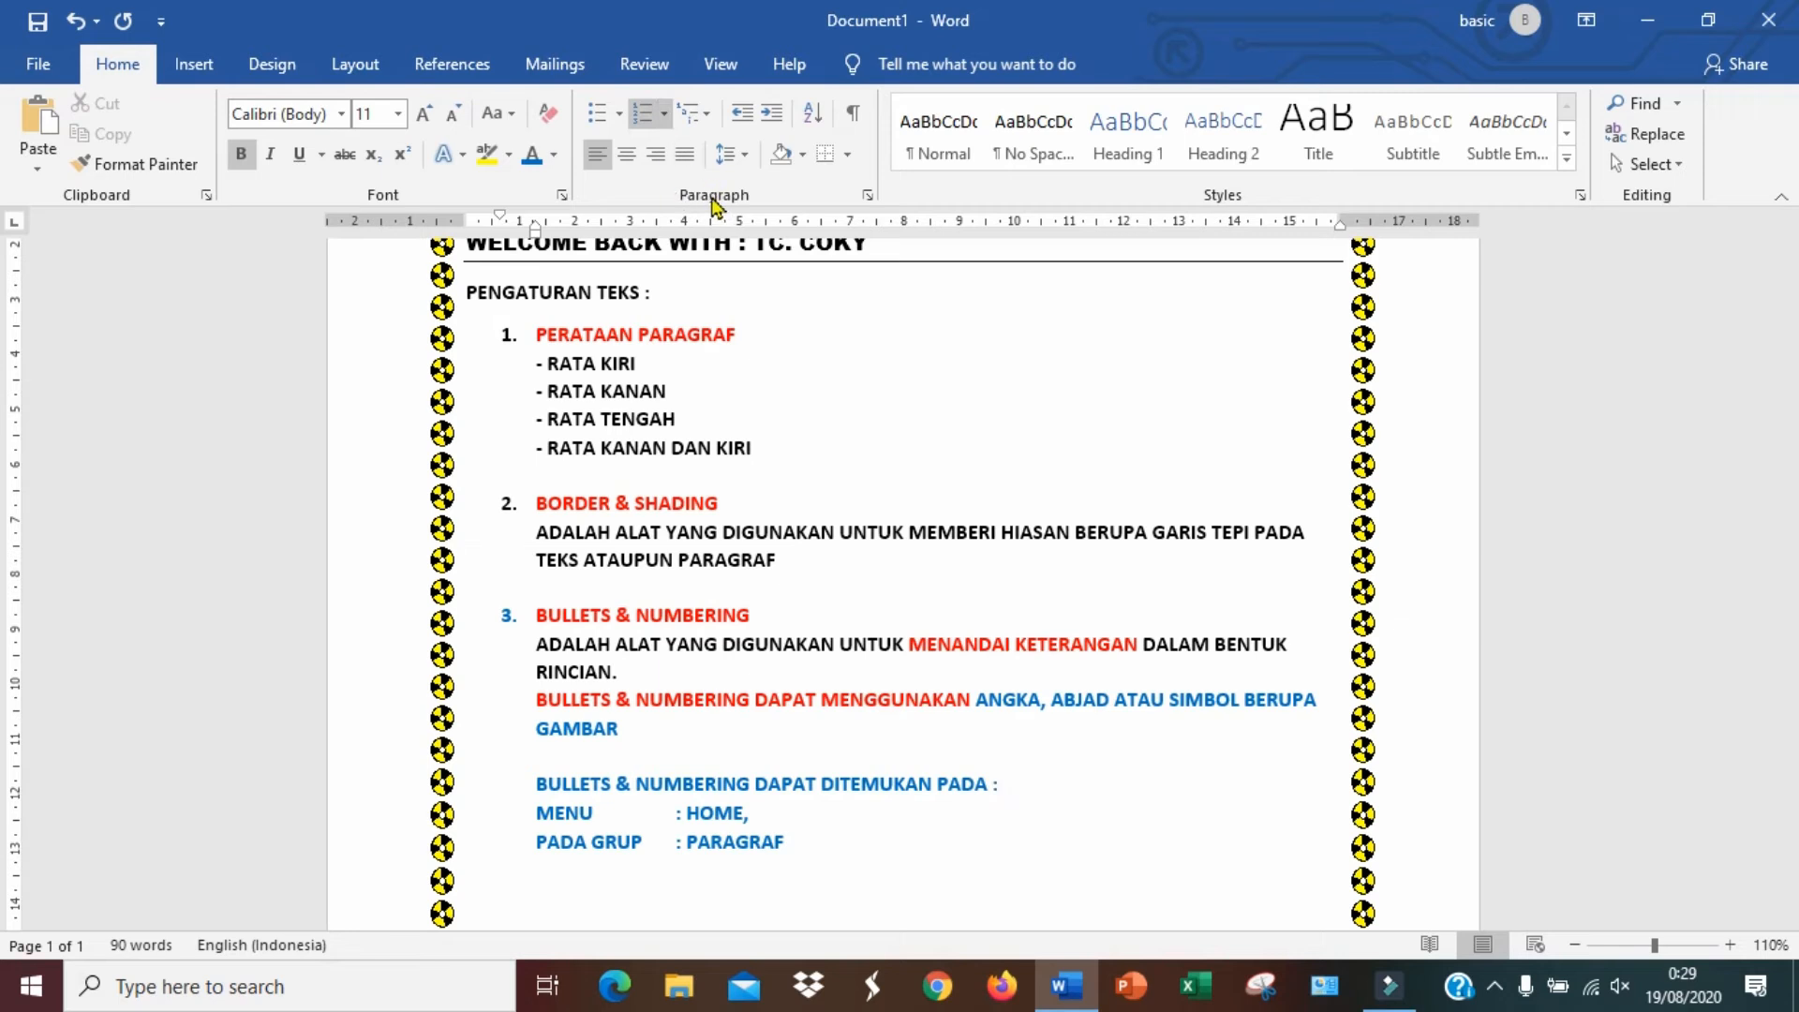
click(666, 117)
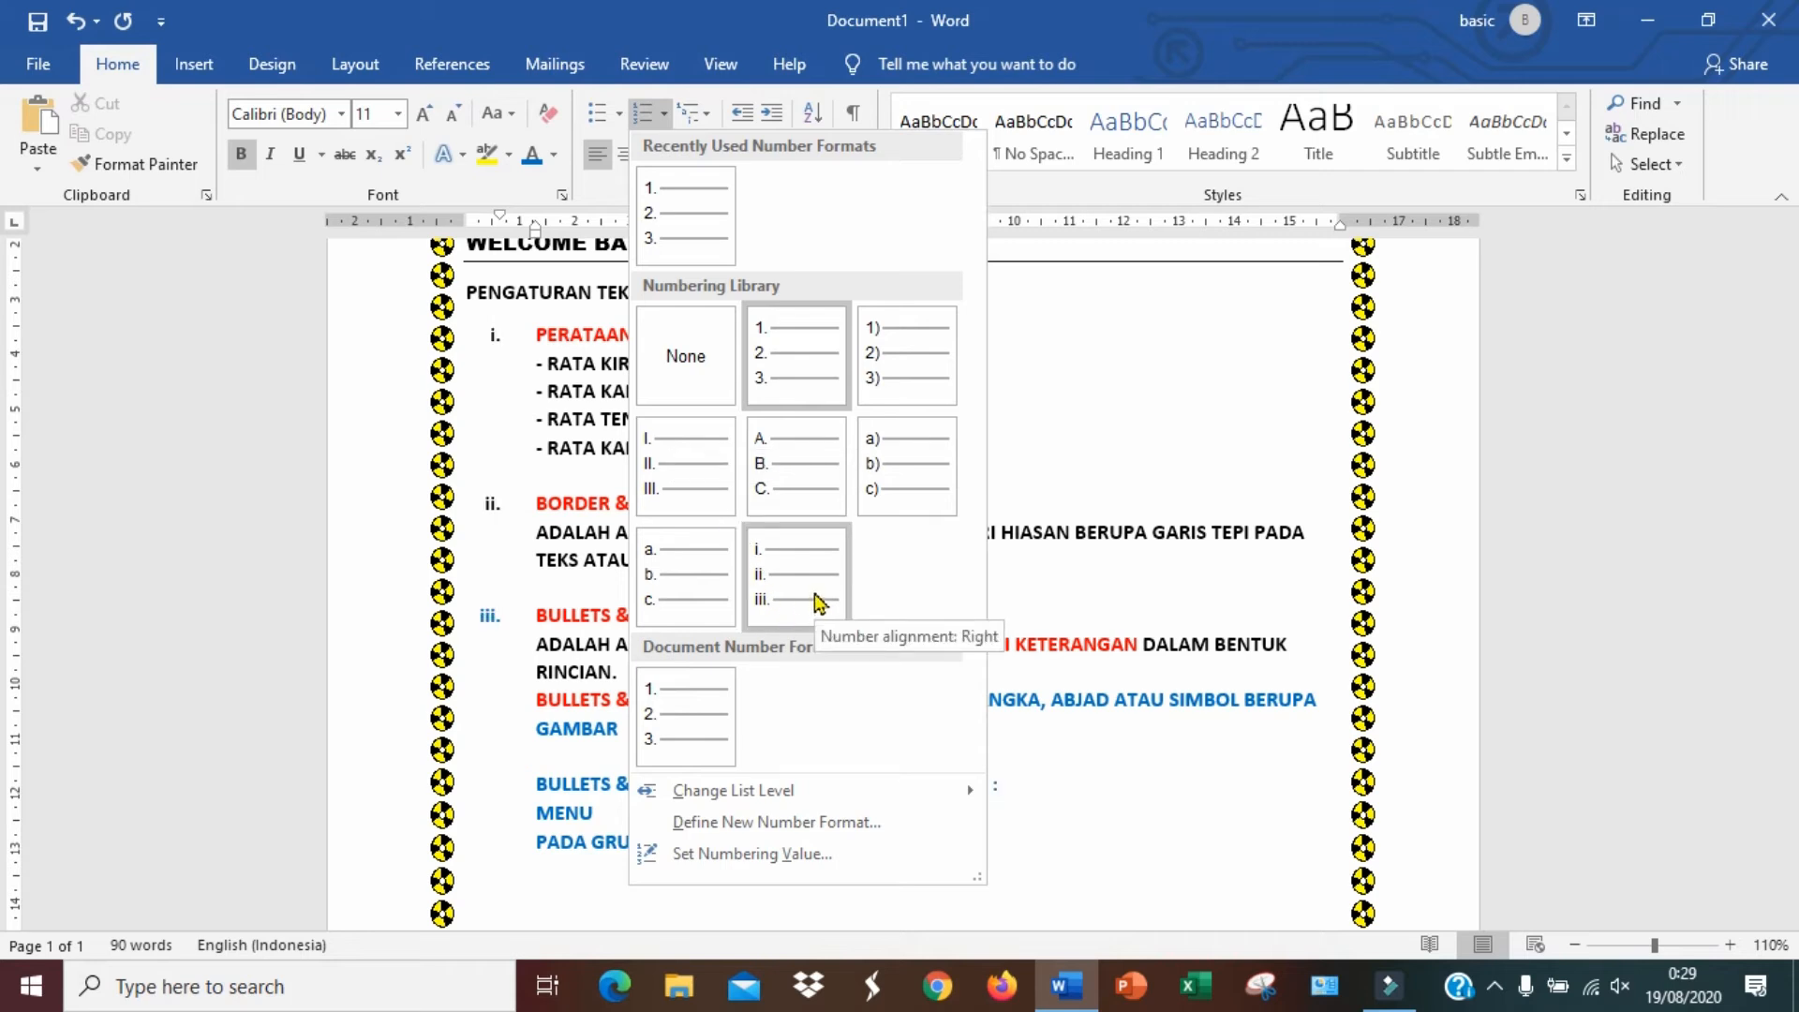
click(1083, 815)
scroll(908, 787, down, 2)
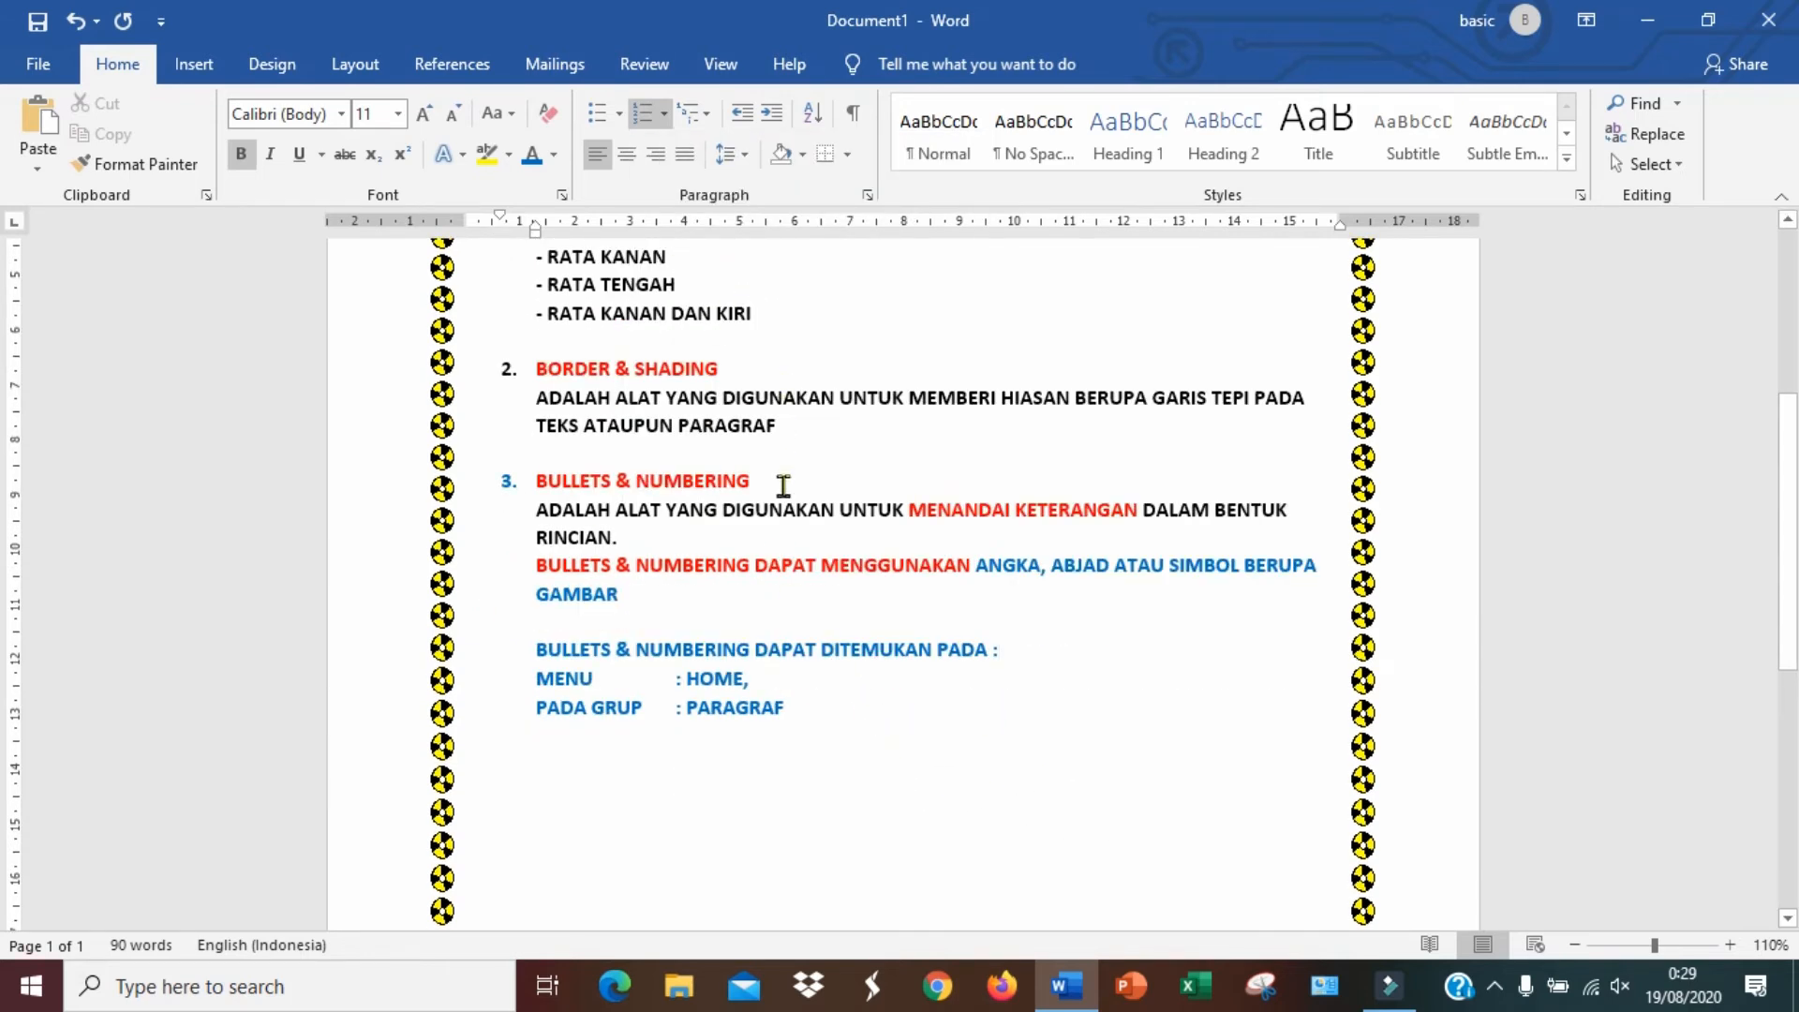
scroll(783, 514, up, 3)
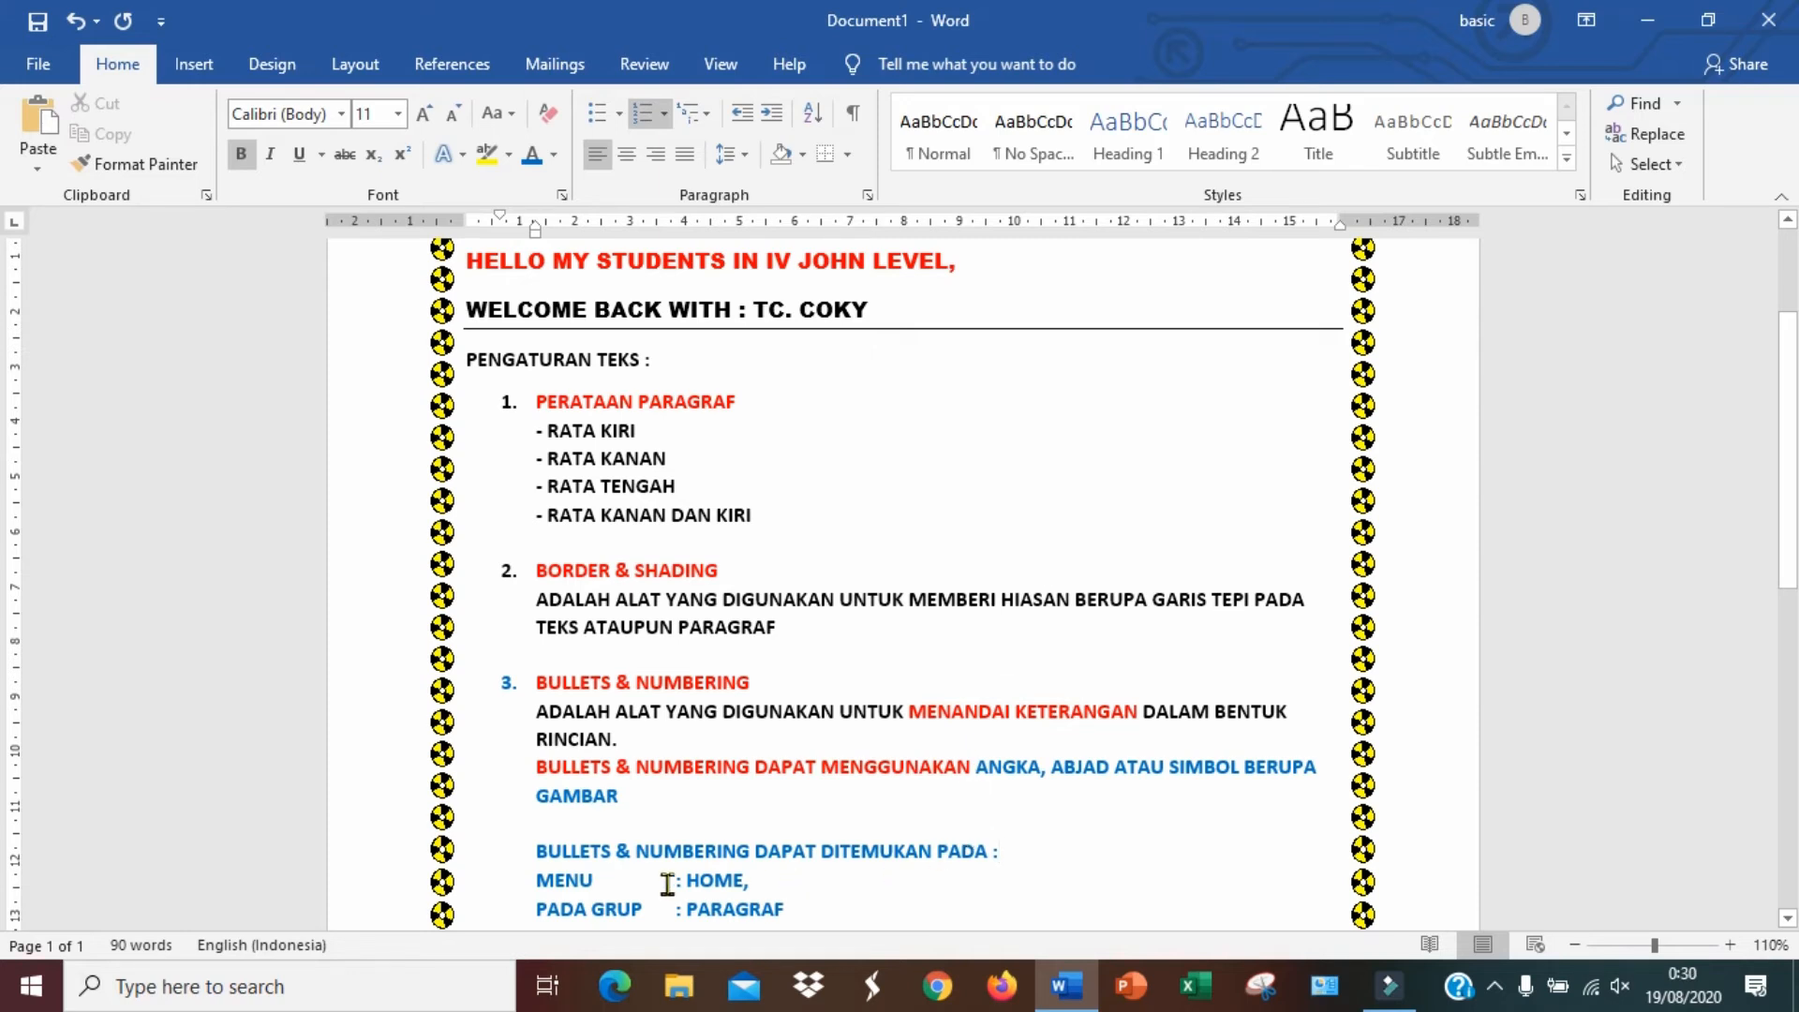
scroll(937, 854, down, 2)
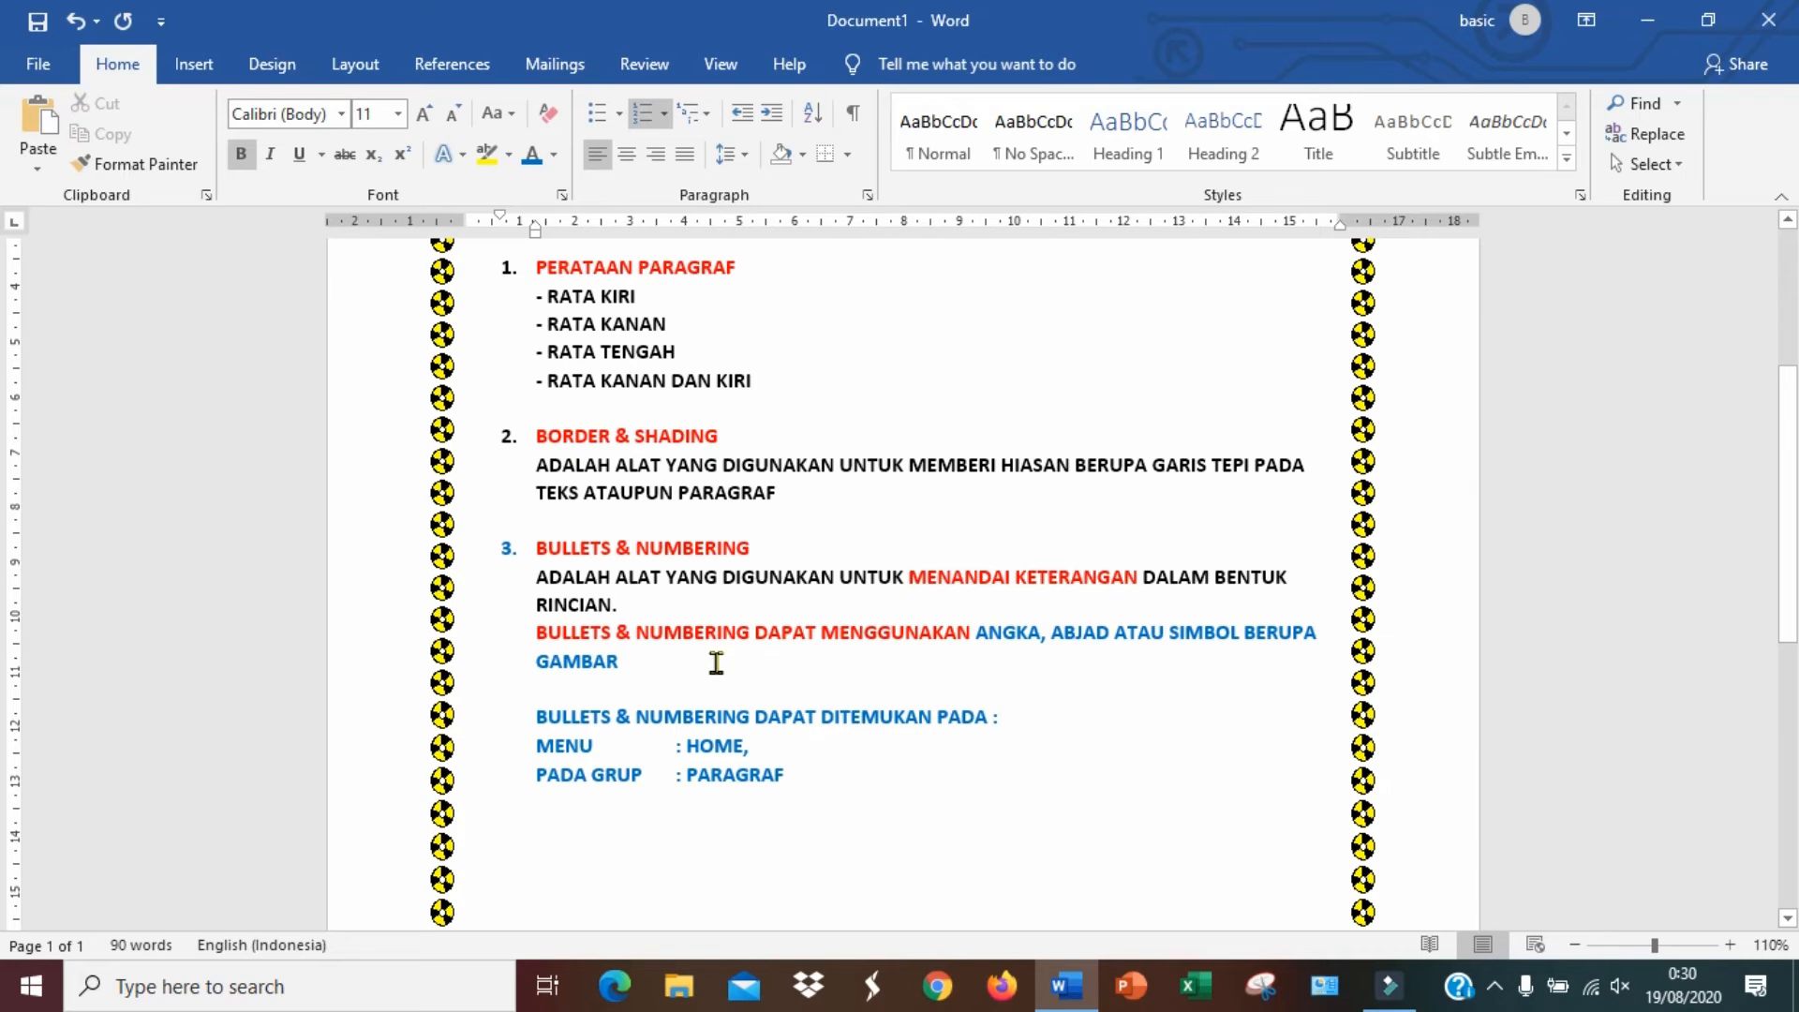
scroll(715, 662, up, 1)
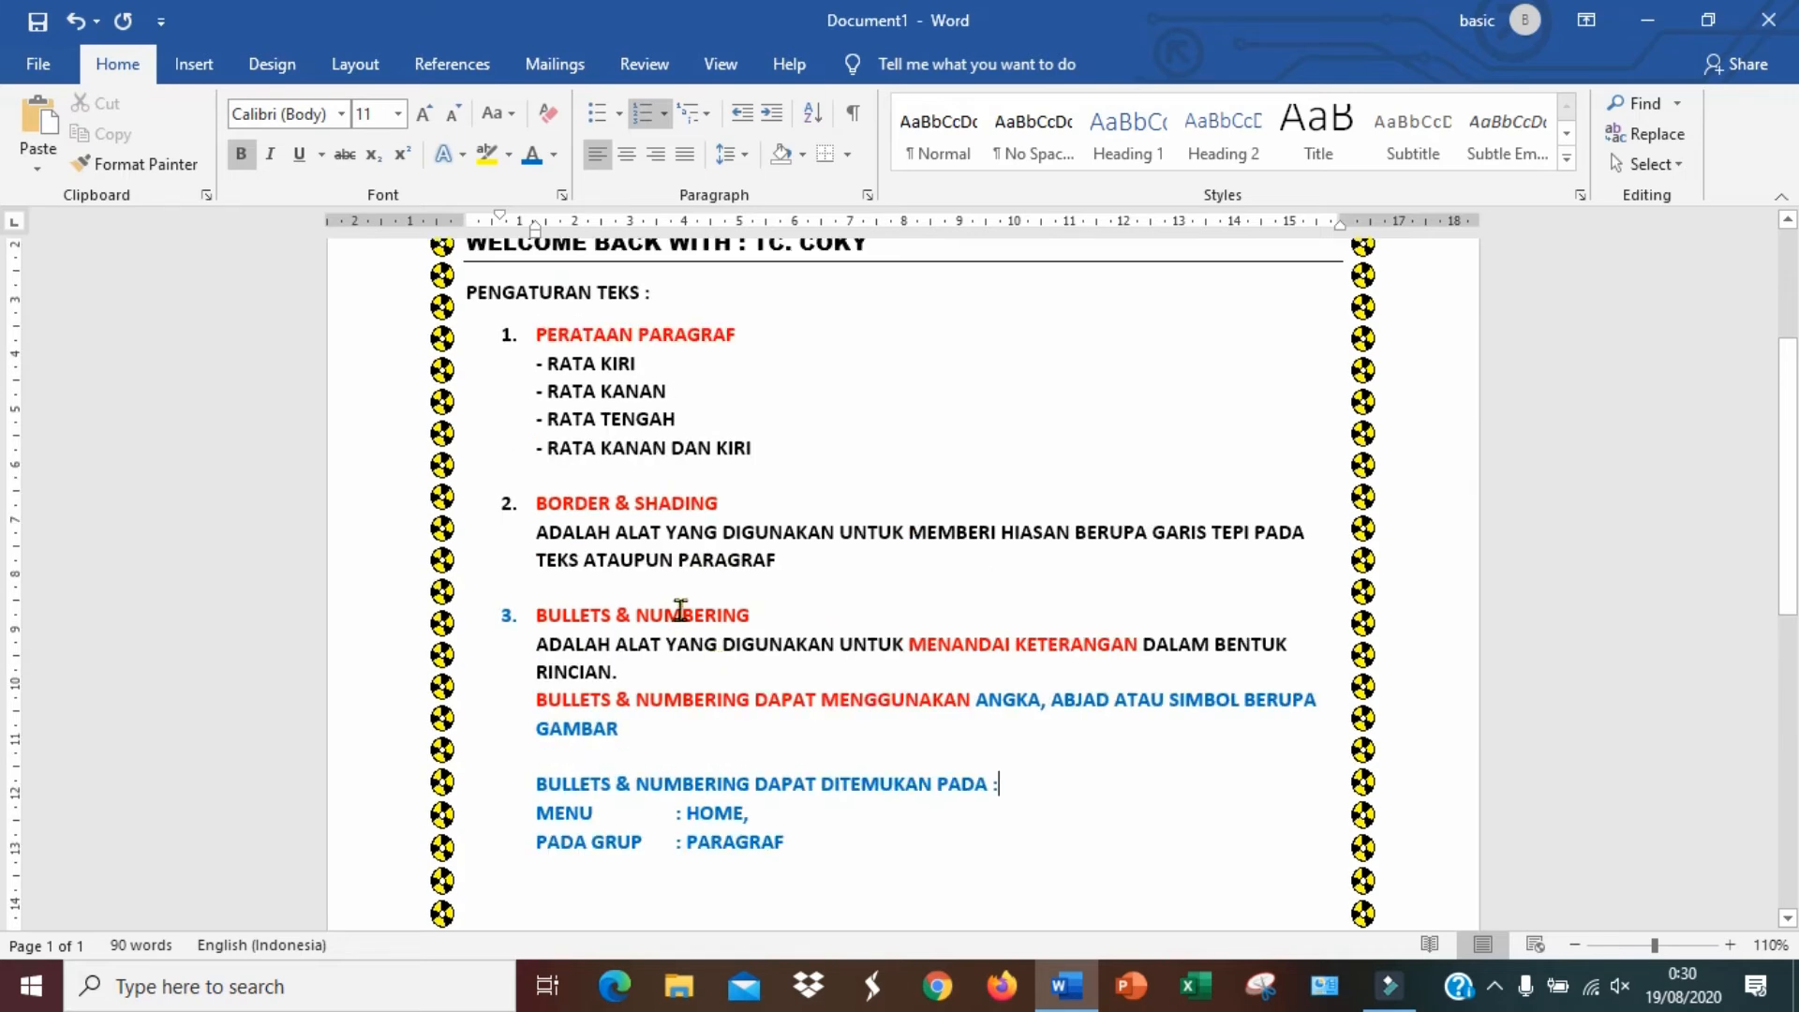
Replace the number of the PERATAAN PARAGRAF heading with the coloured picture bullet from the bullet library
click(504, 337)
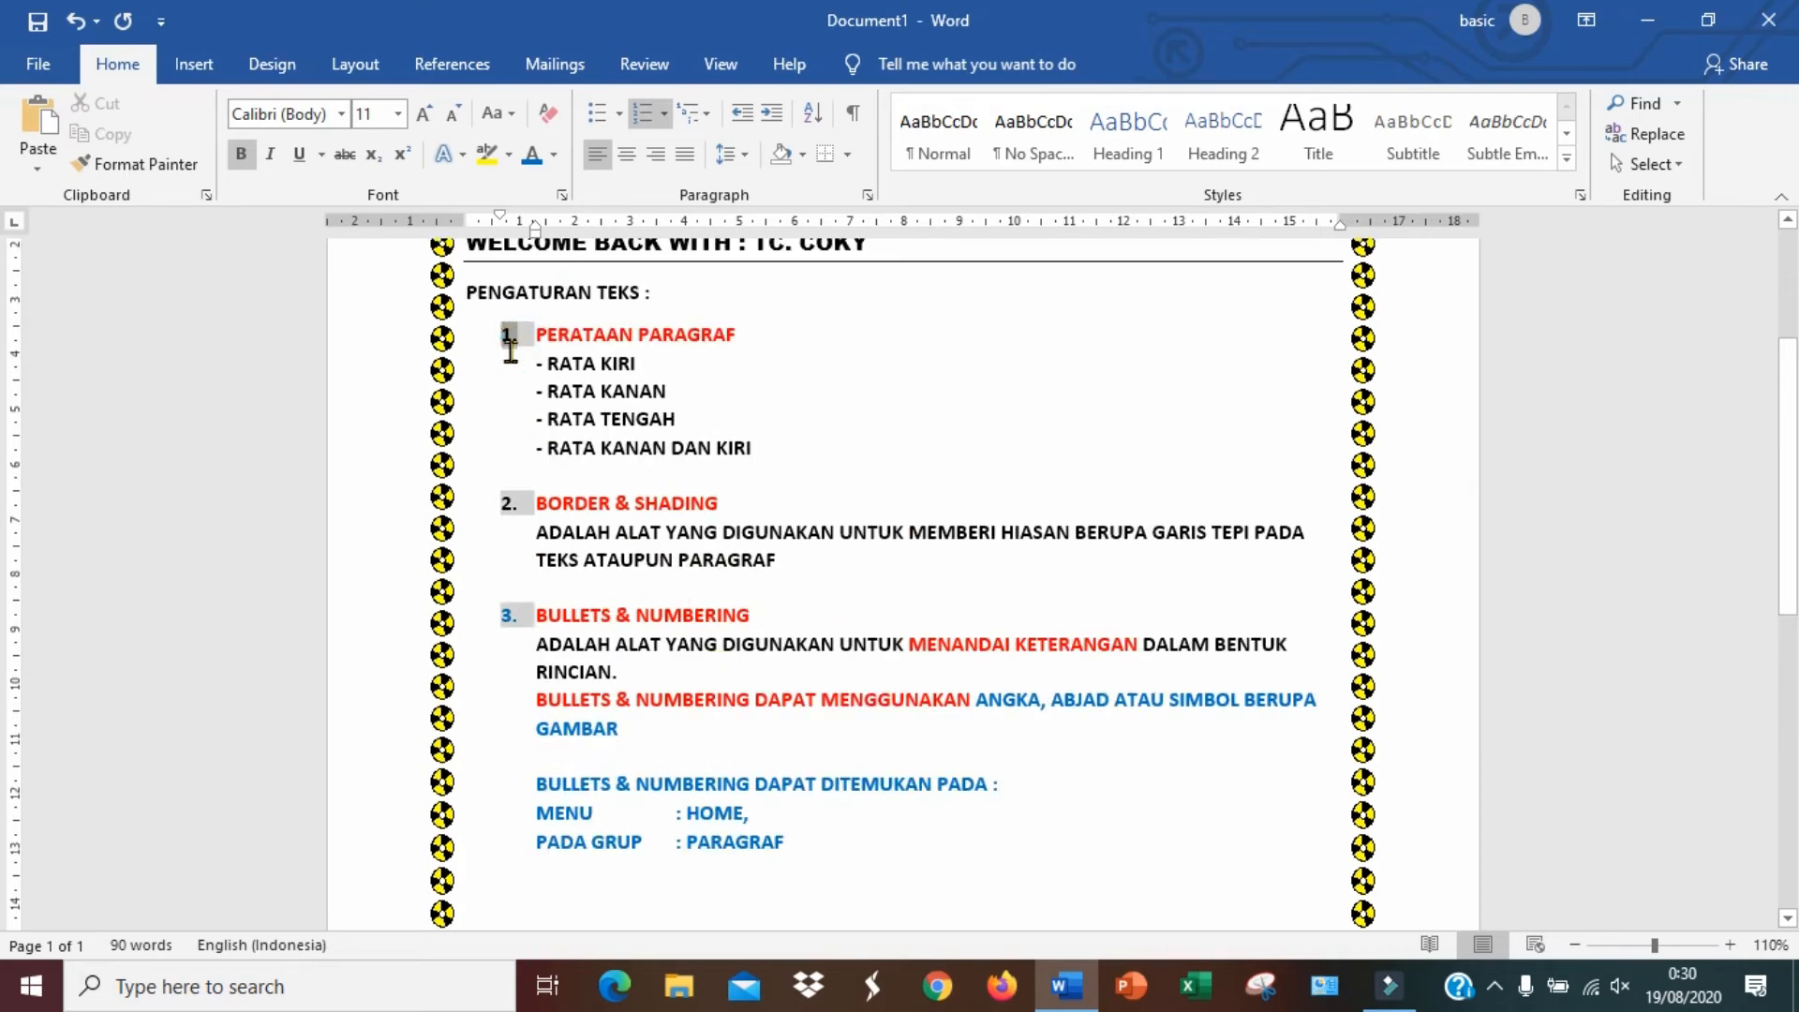
click(509, 506)
click(515, 618)
click(508, 506)
click(509, 339)
click(511, 332)
drag(759, 330, 471, 311)
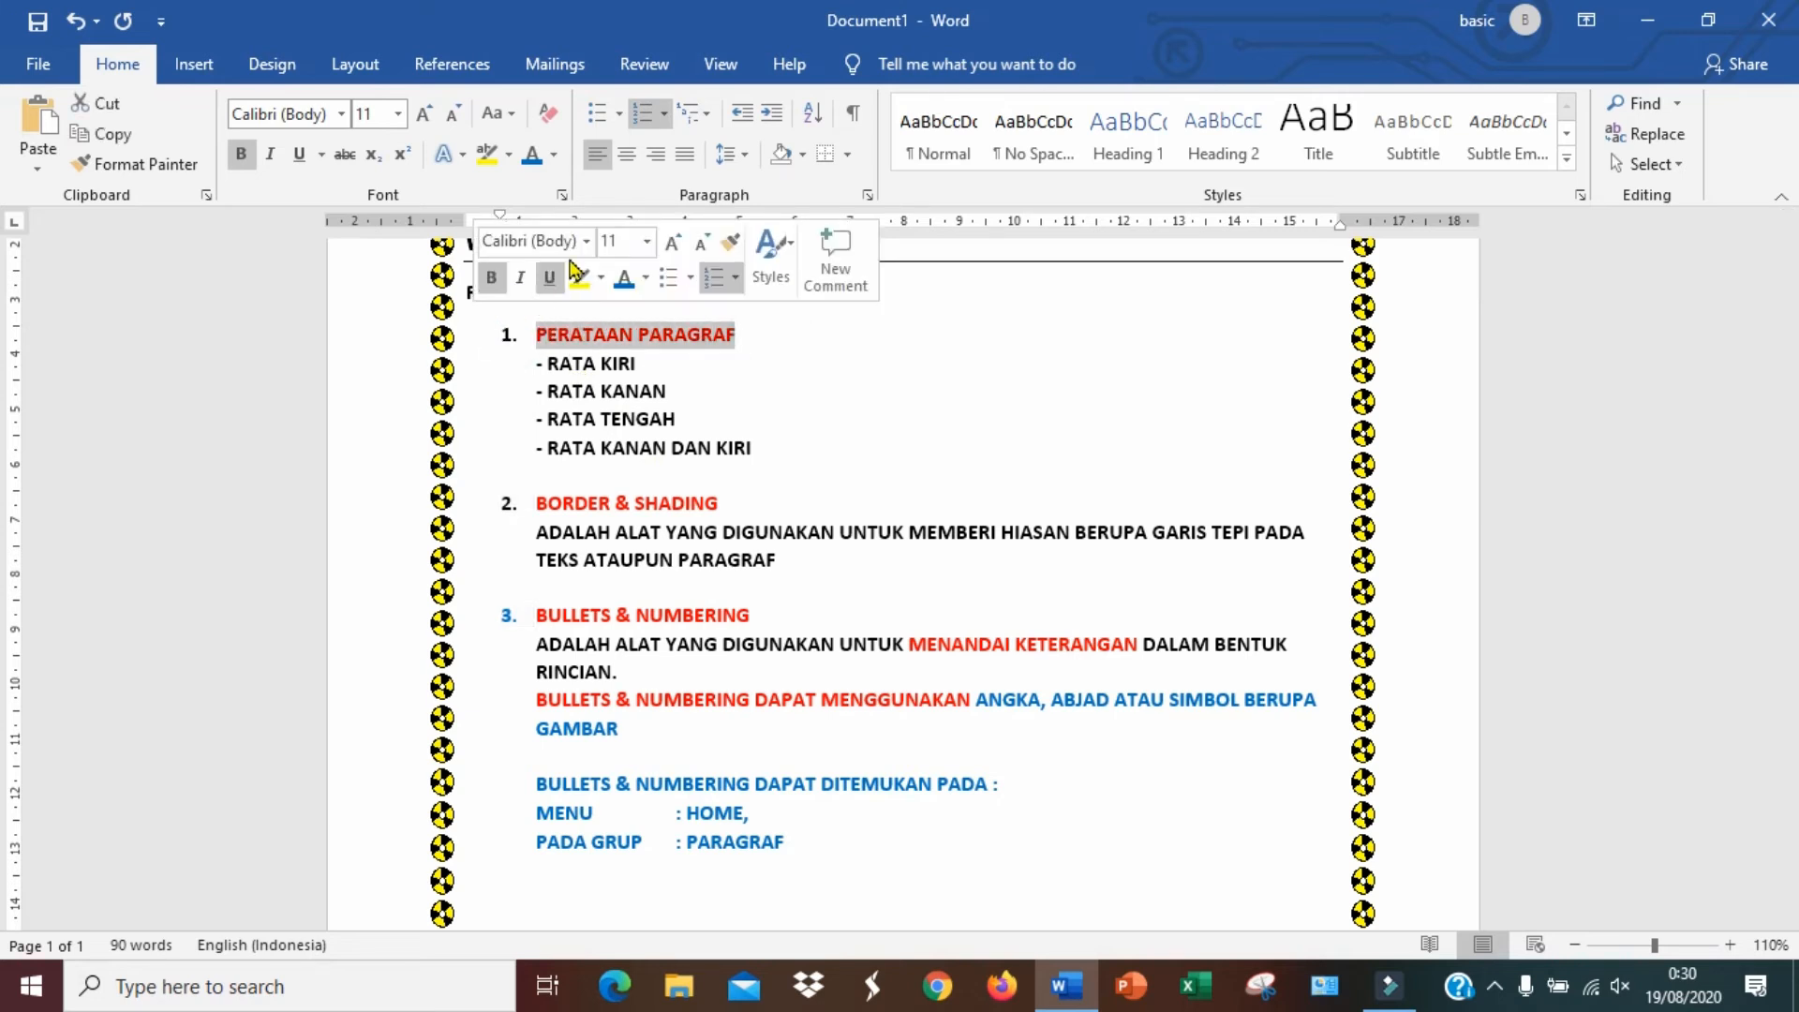
click(618, 114)
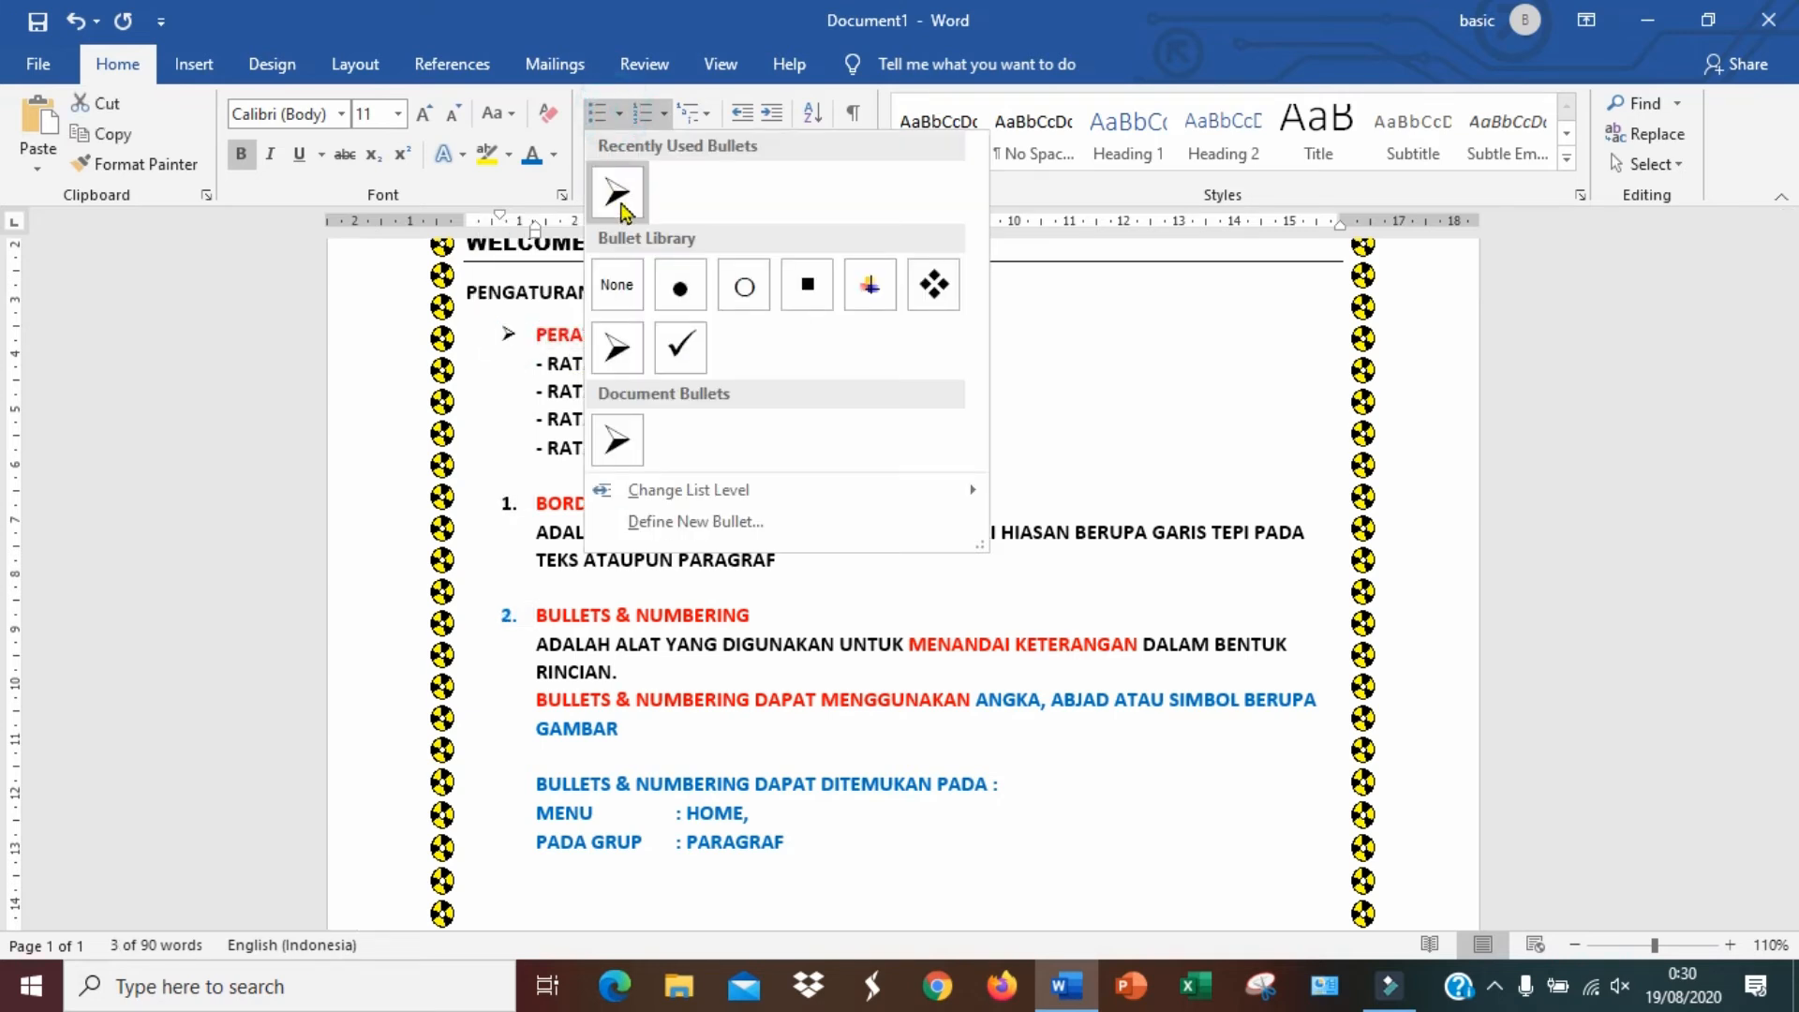
click(869, 294)
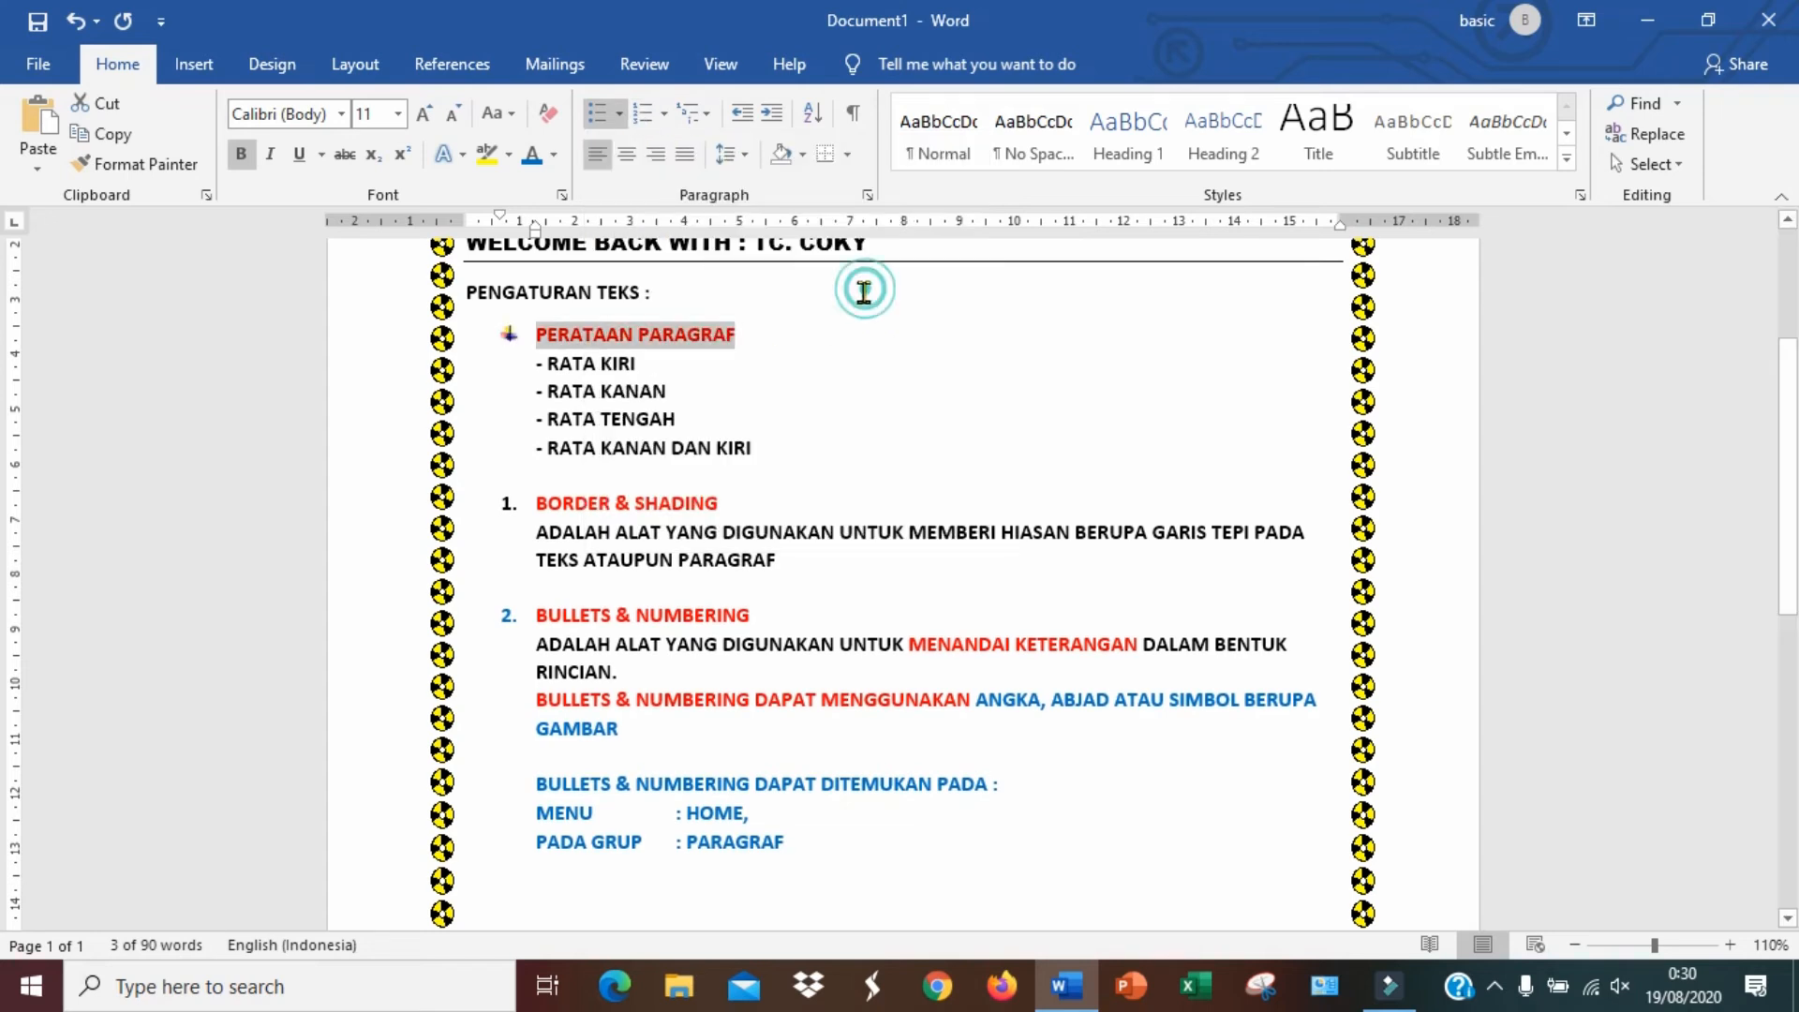
Apply the same coloured picture bullet to the BORDER & SHADING heading
click(764, 512)
drag(736, 503, 525, 503)
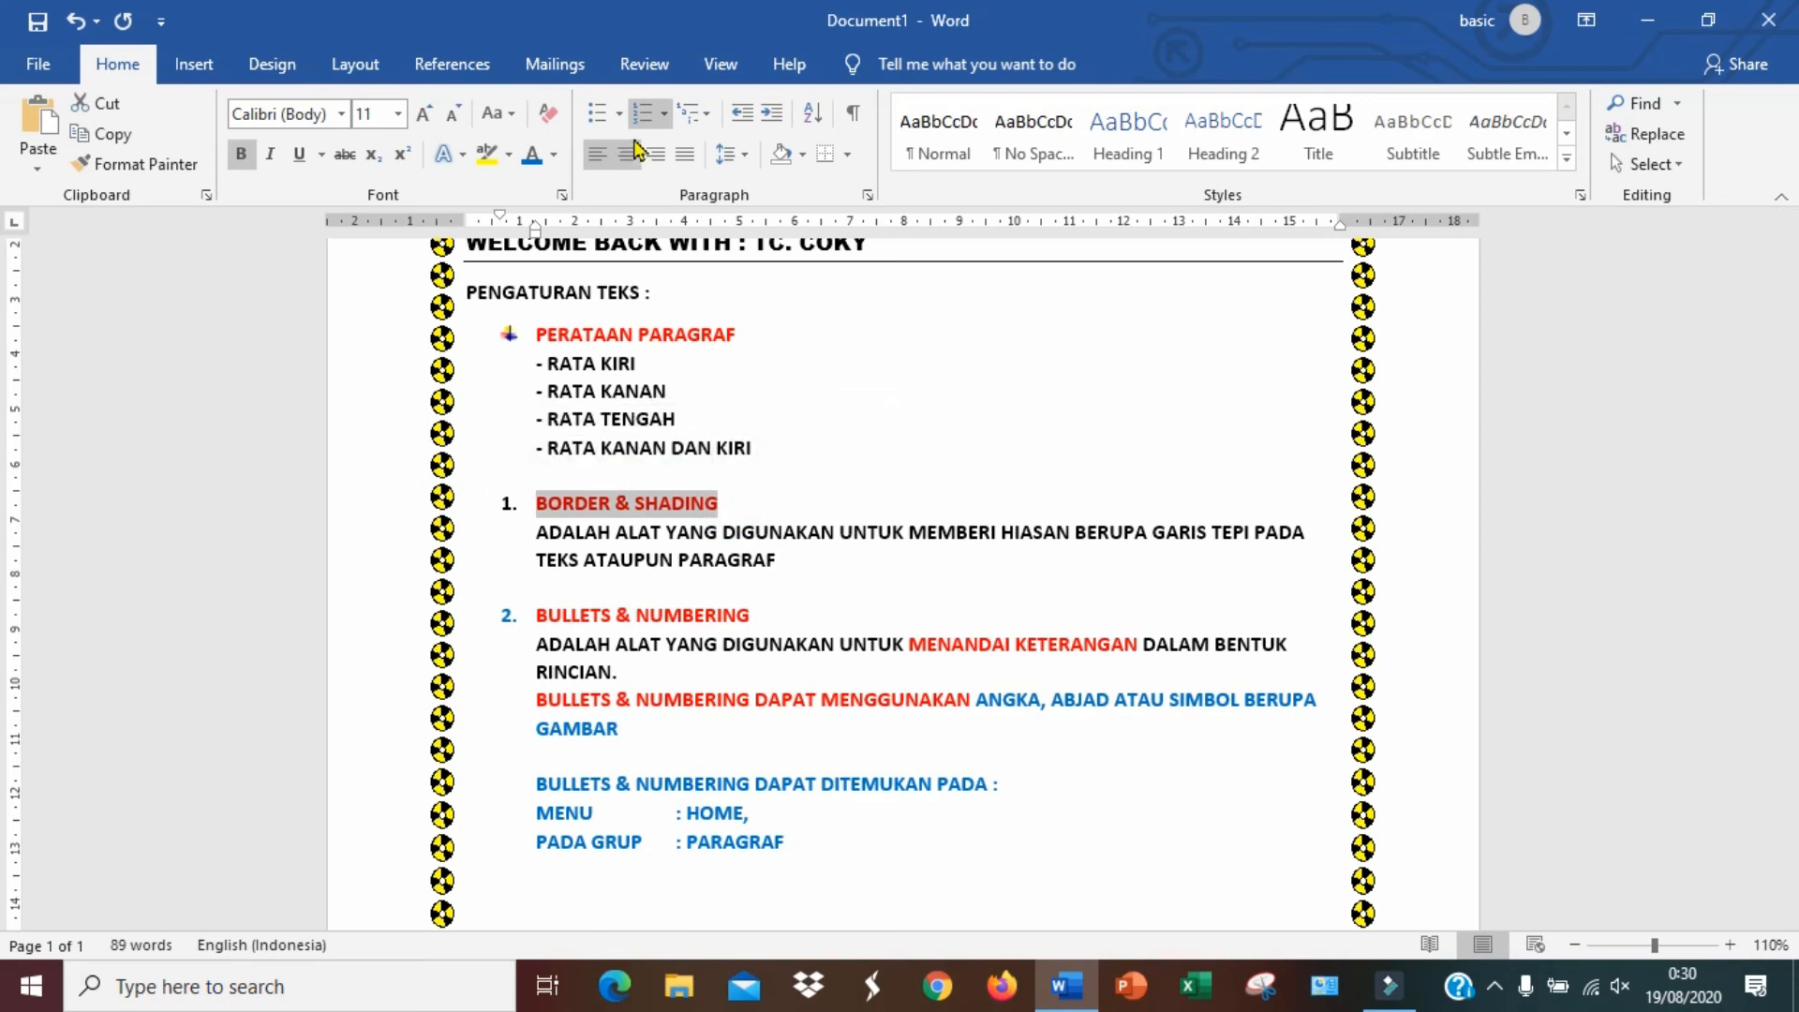
click(618, 114)
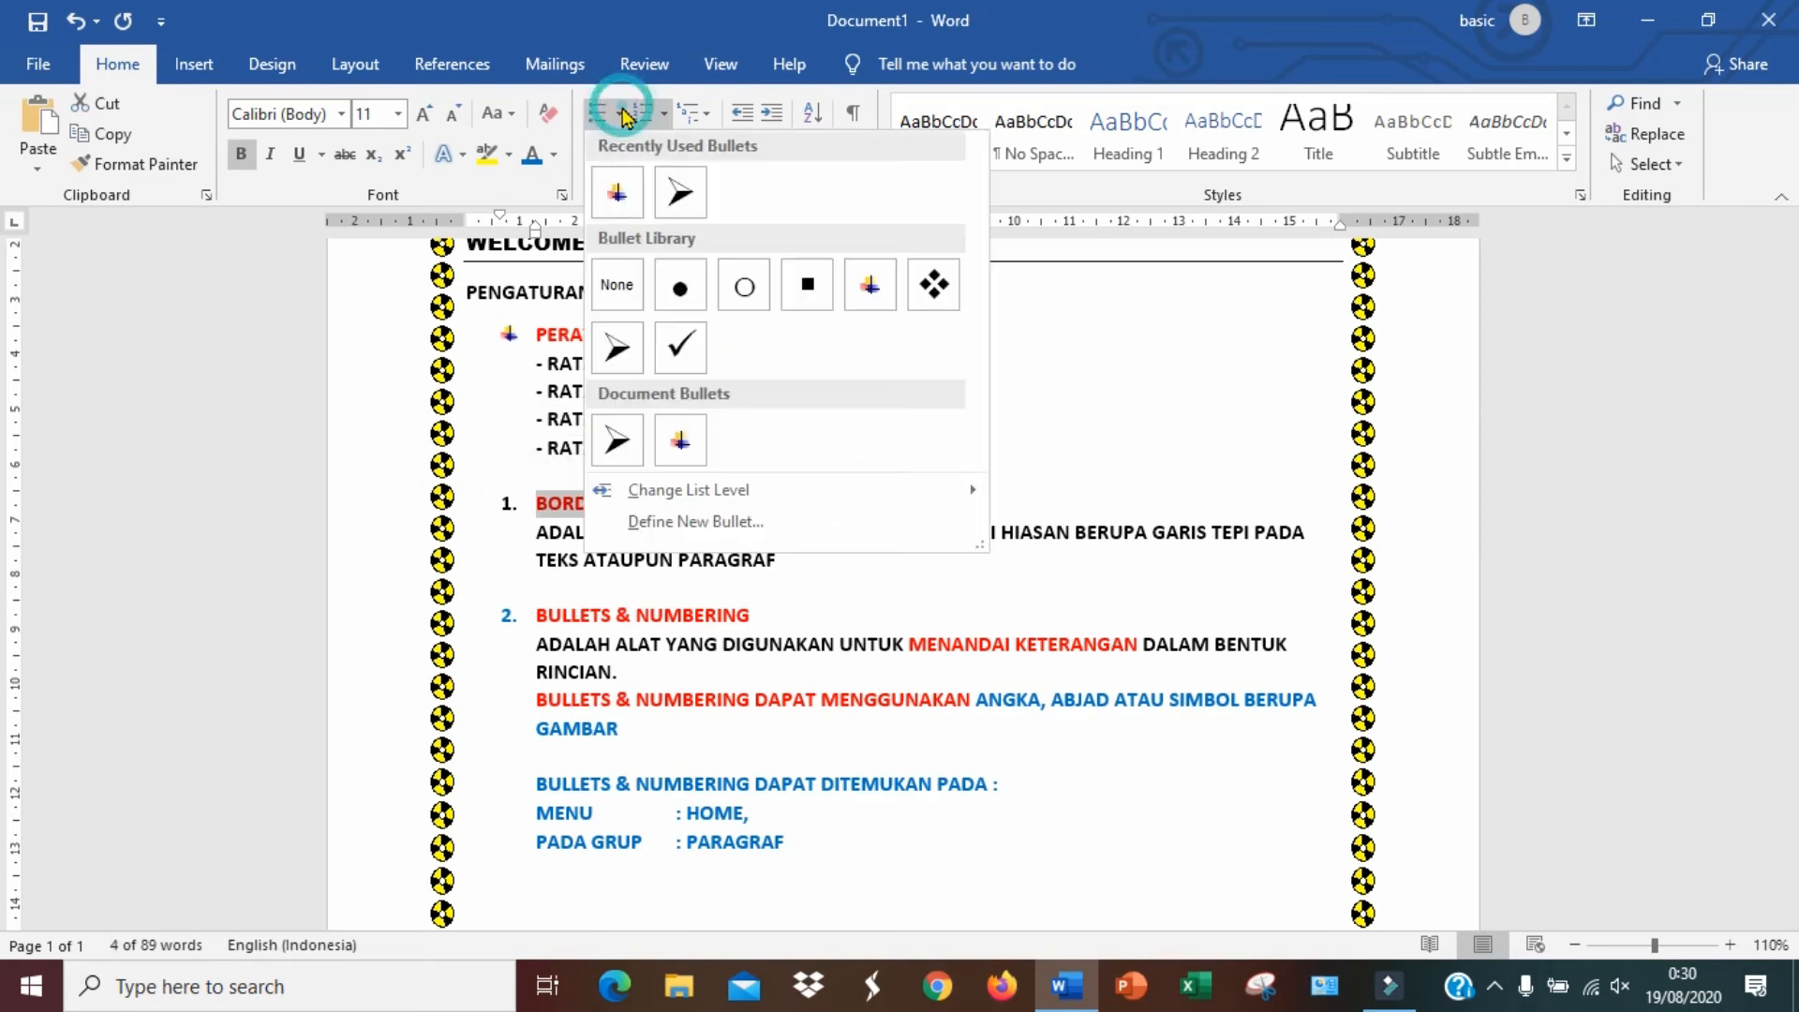
click(619, 354)
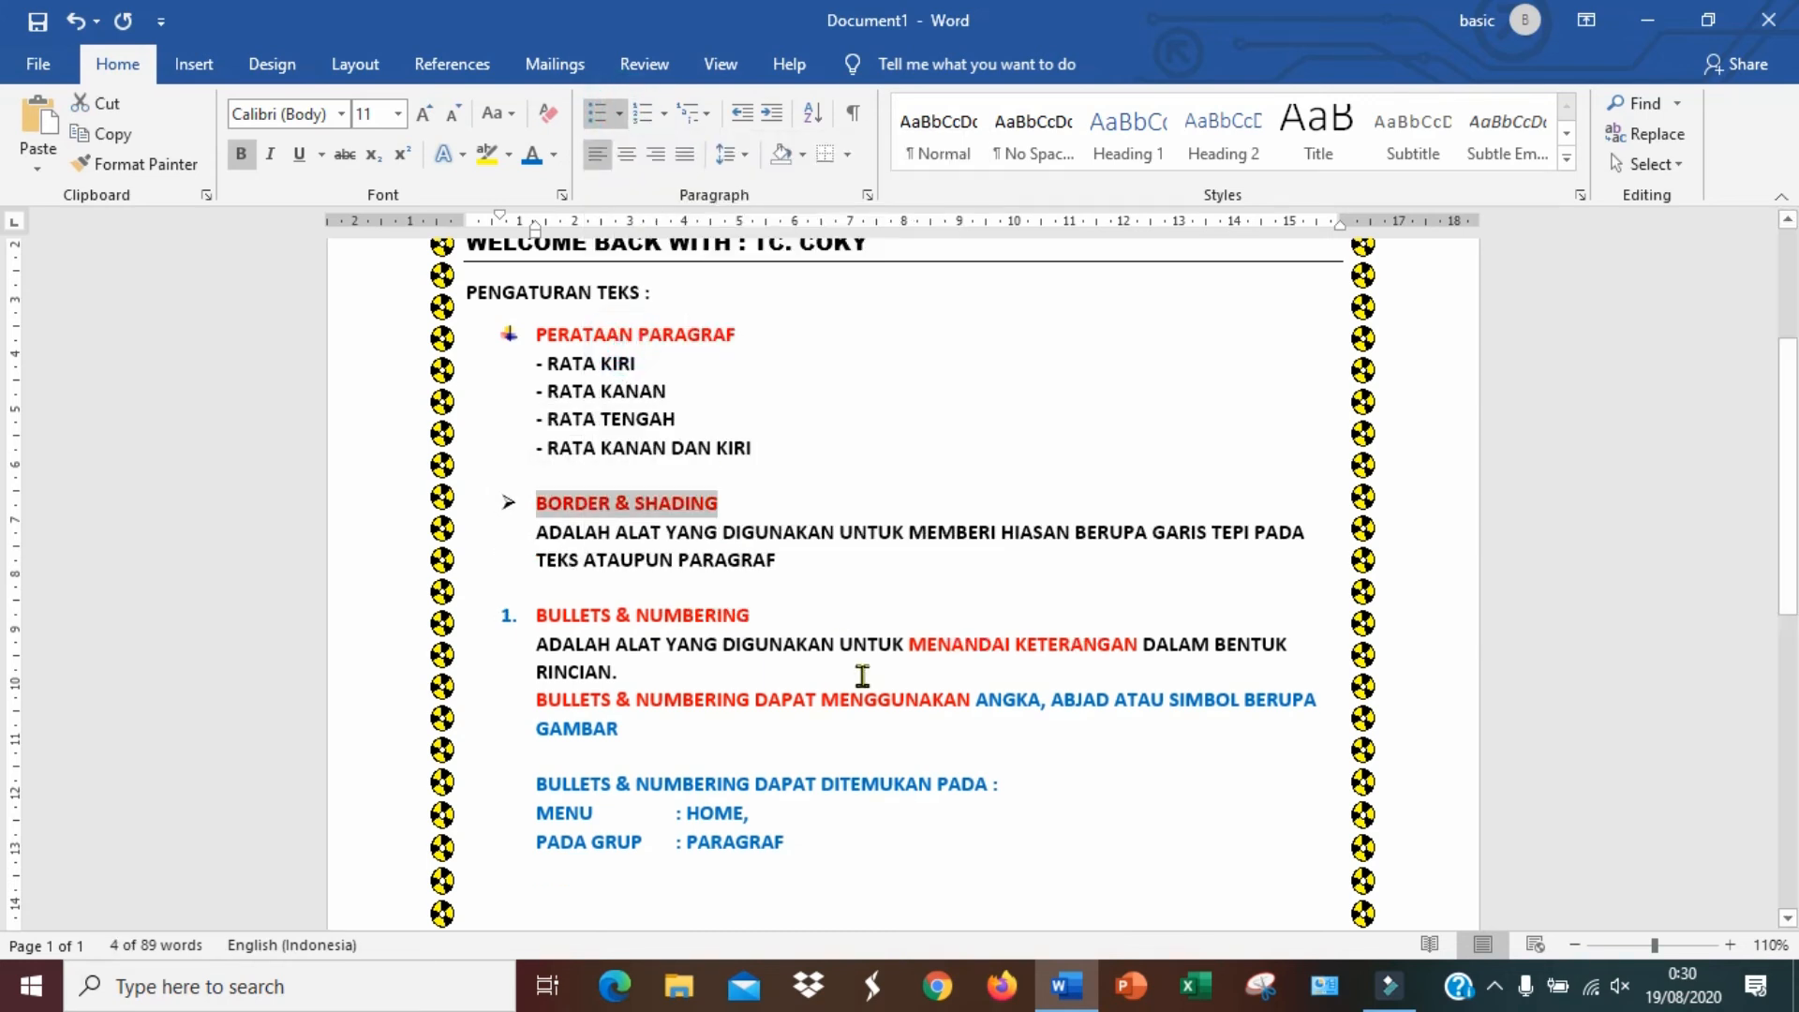
click(618, 116)
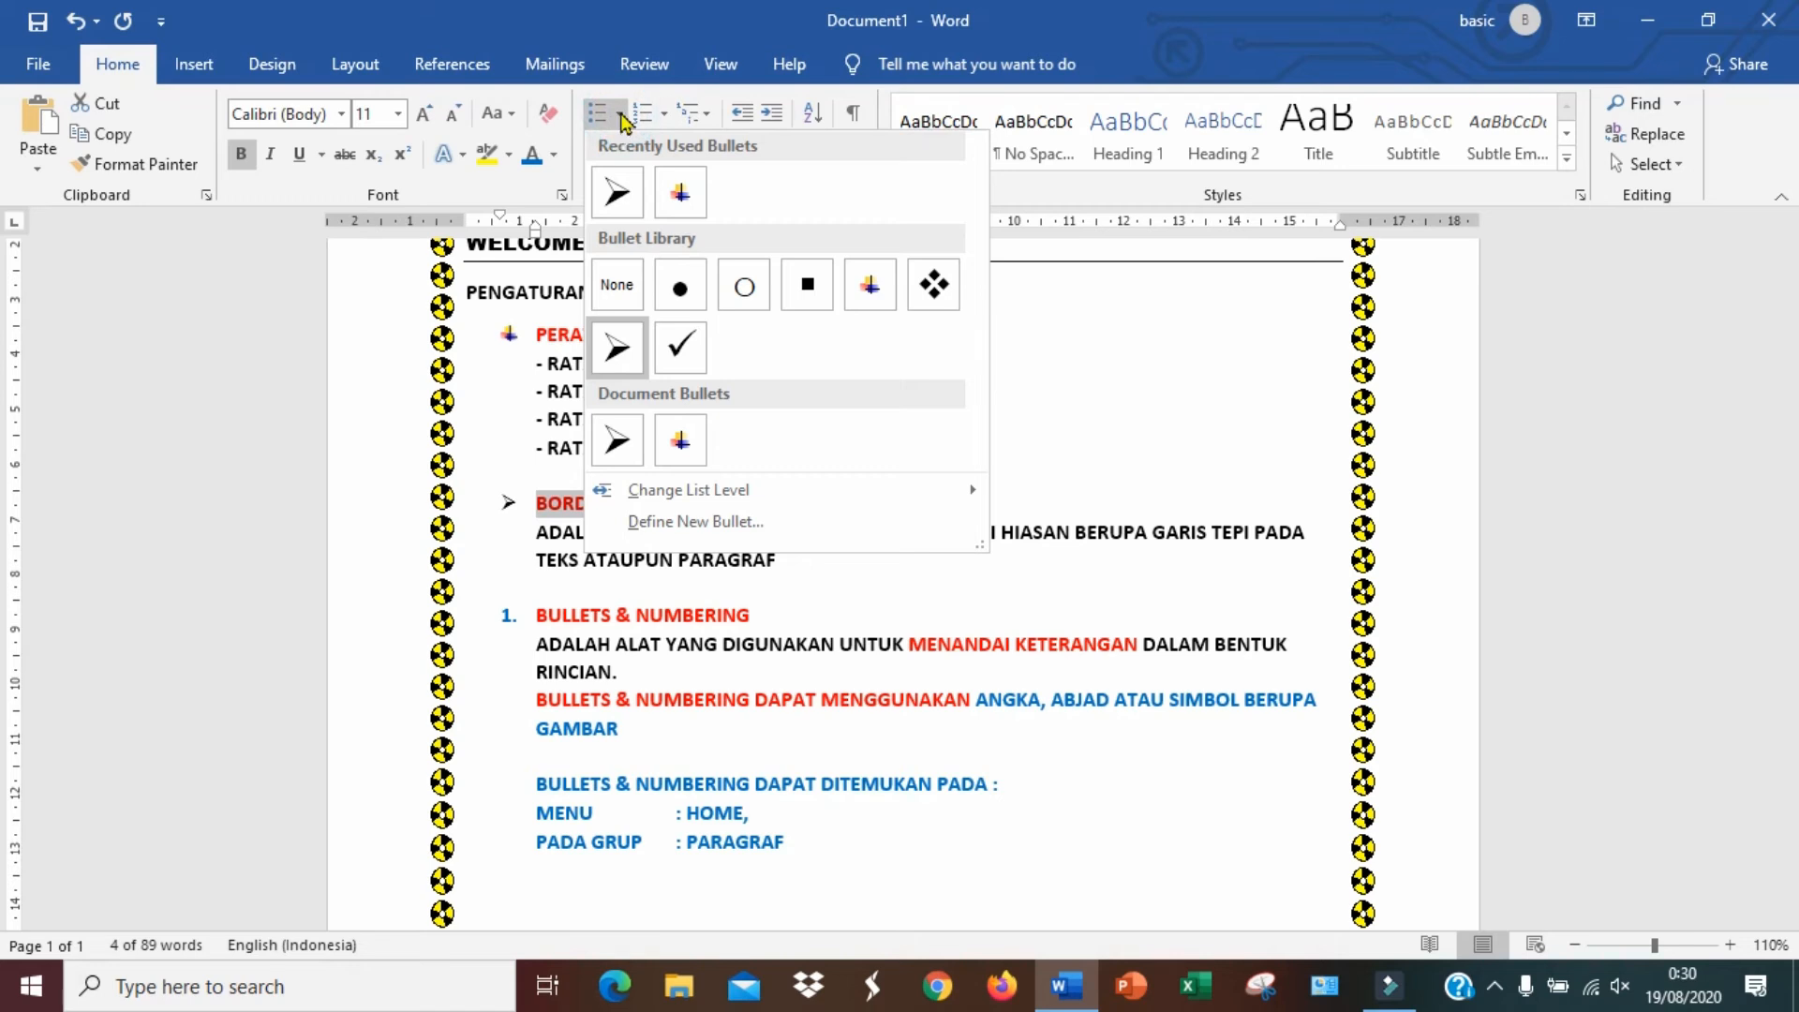
click(870, 284)
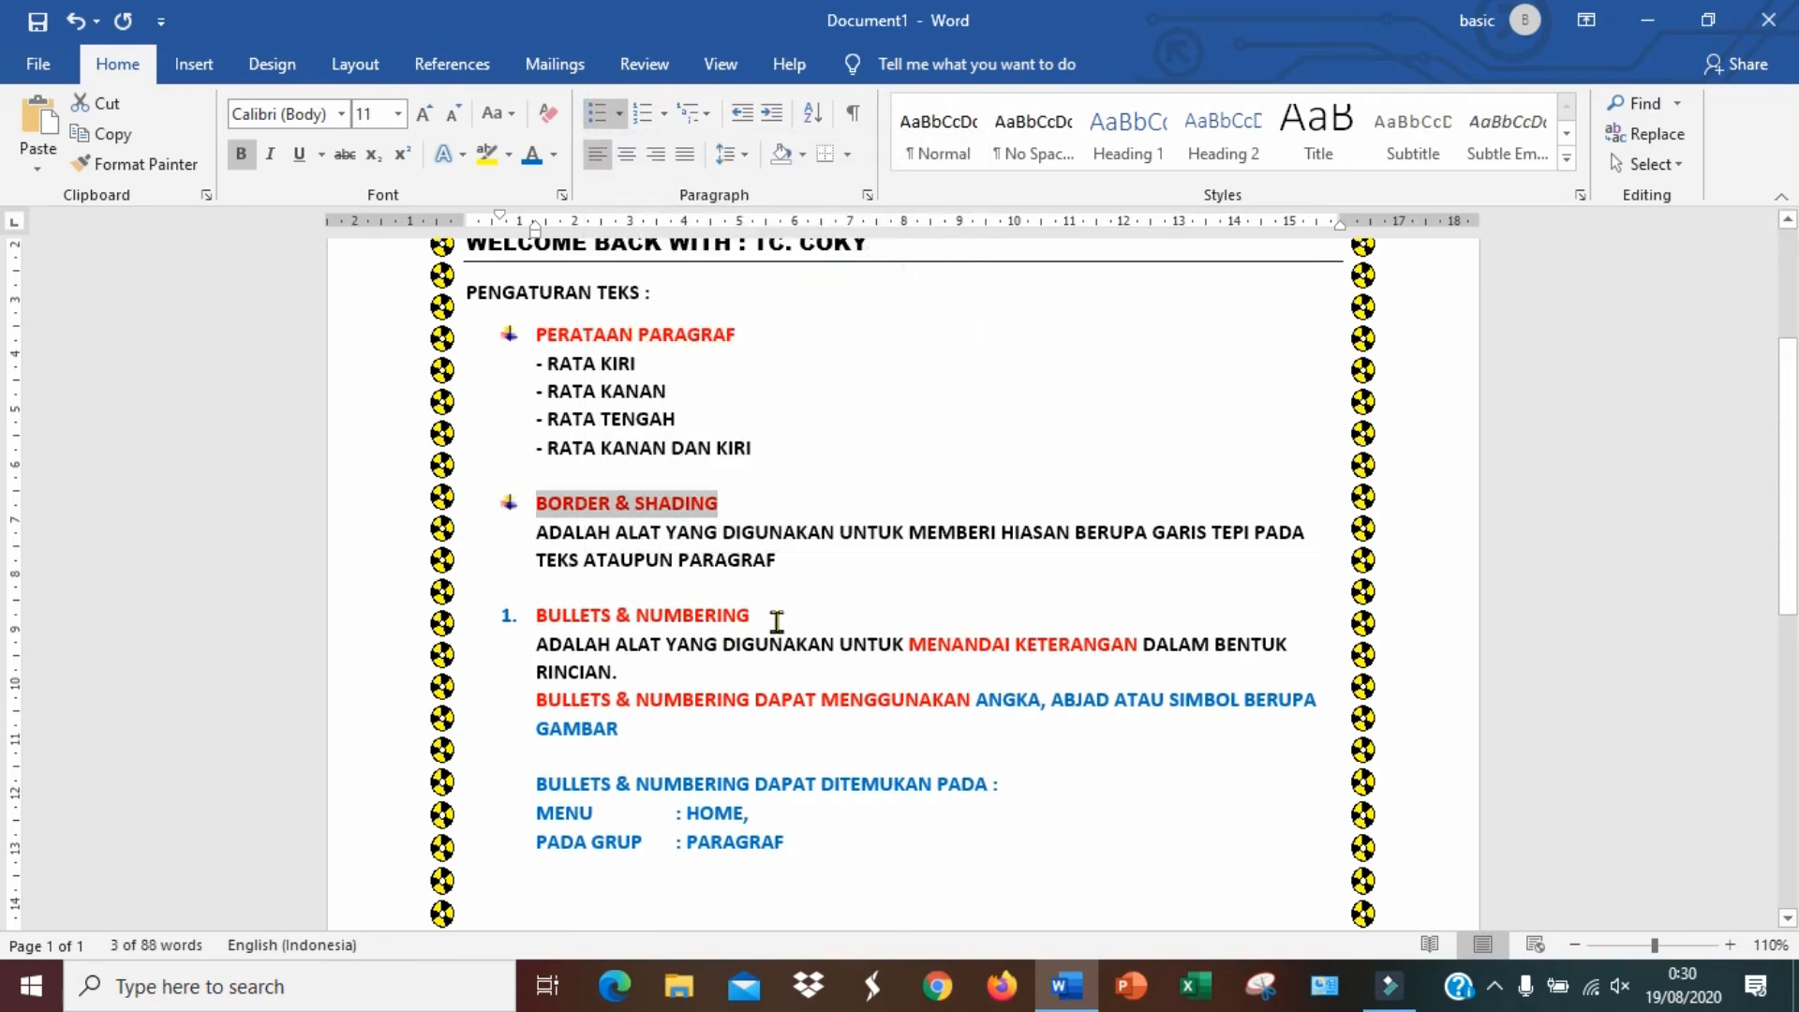
Apply the coloured picture bullet to the BULLETS & NUMBERING heading
drag(761, 617, 538, 616)
click(619, 114)
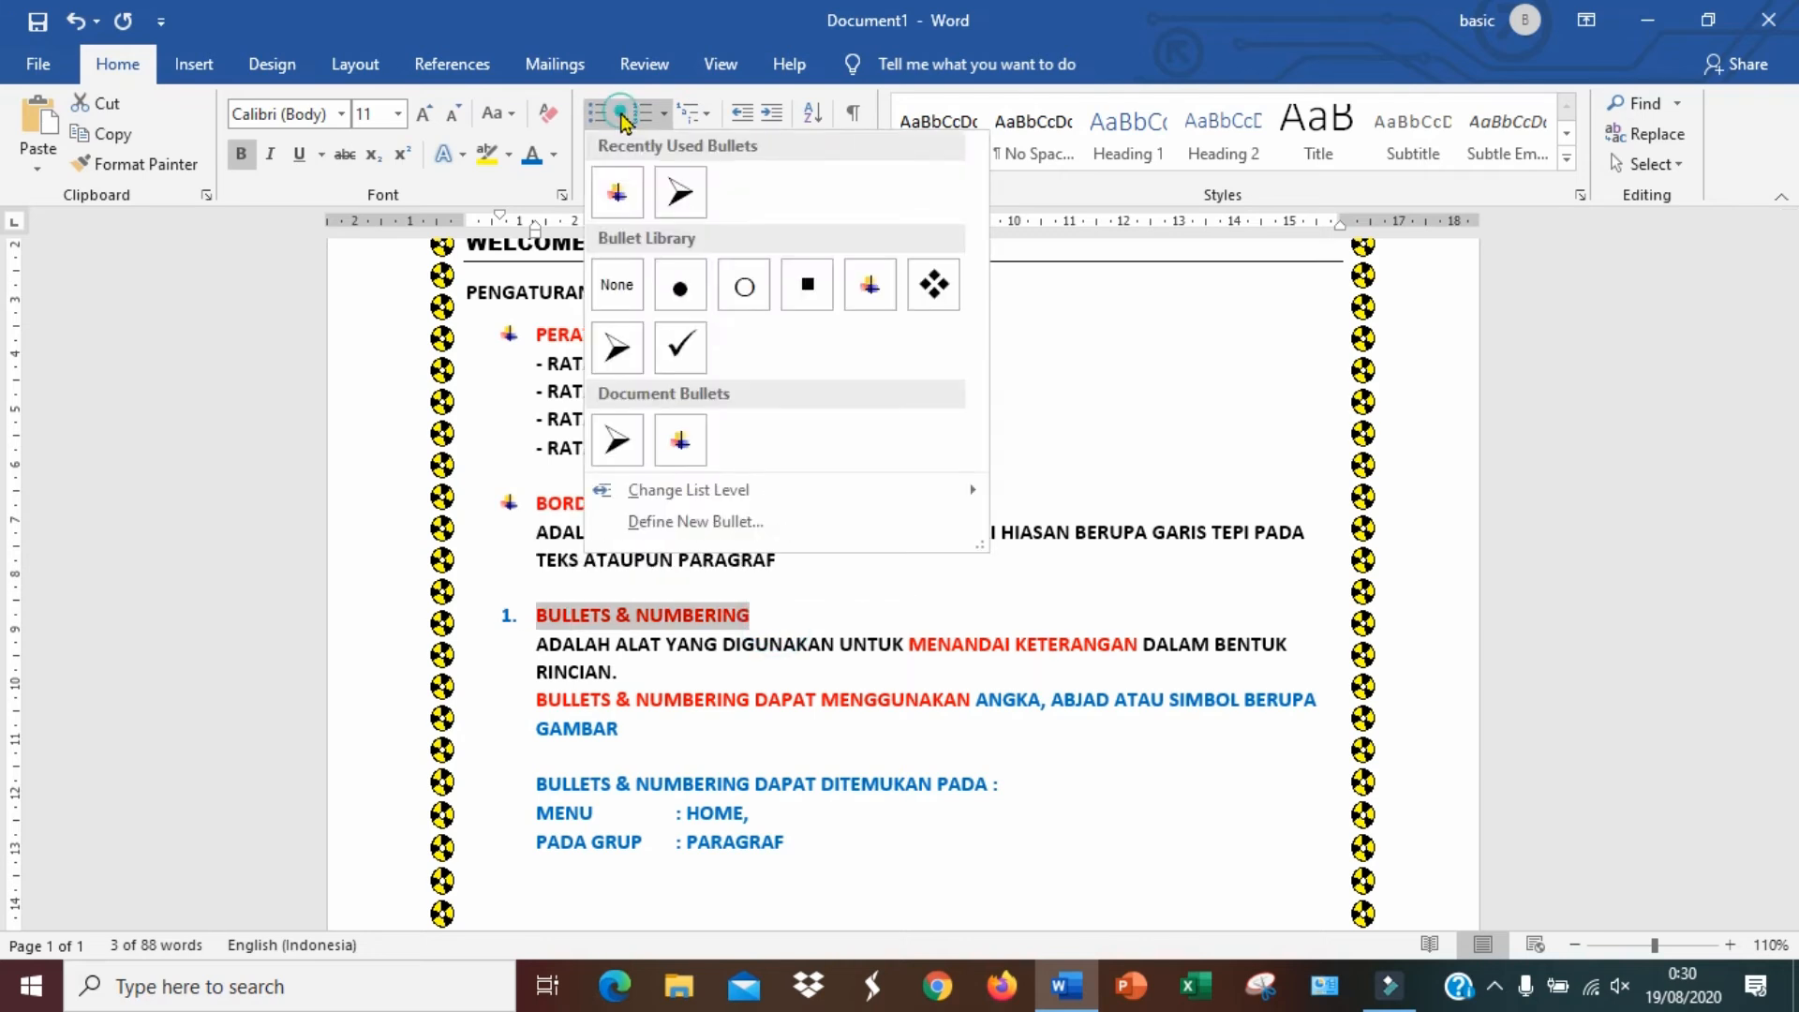
click(868, 292)
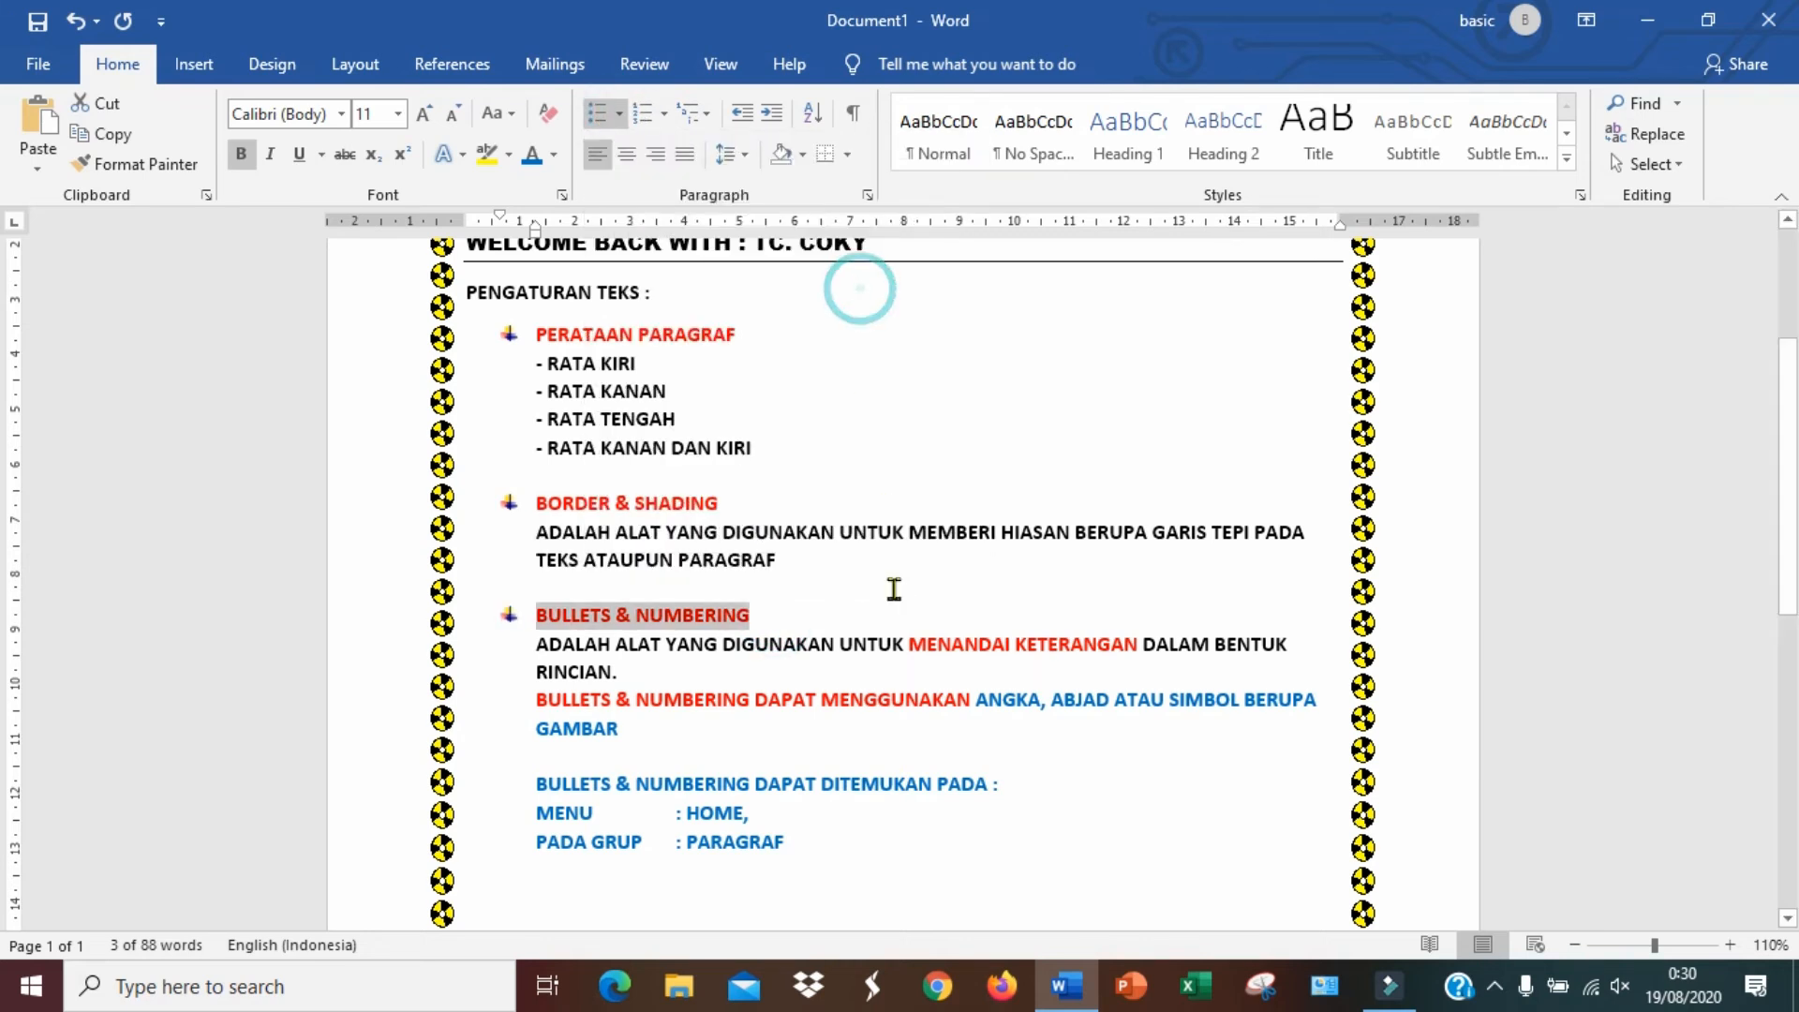
click(965, 761)
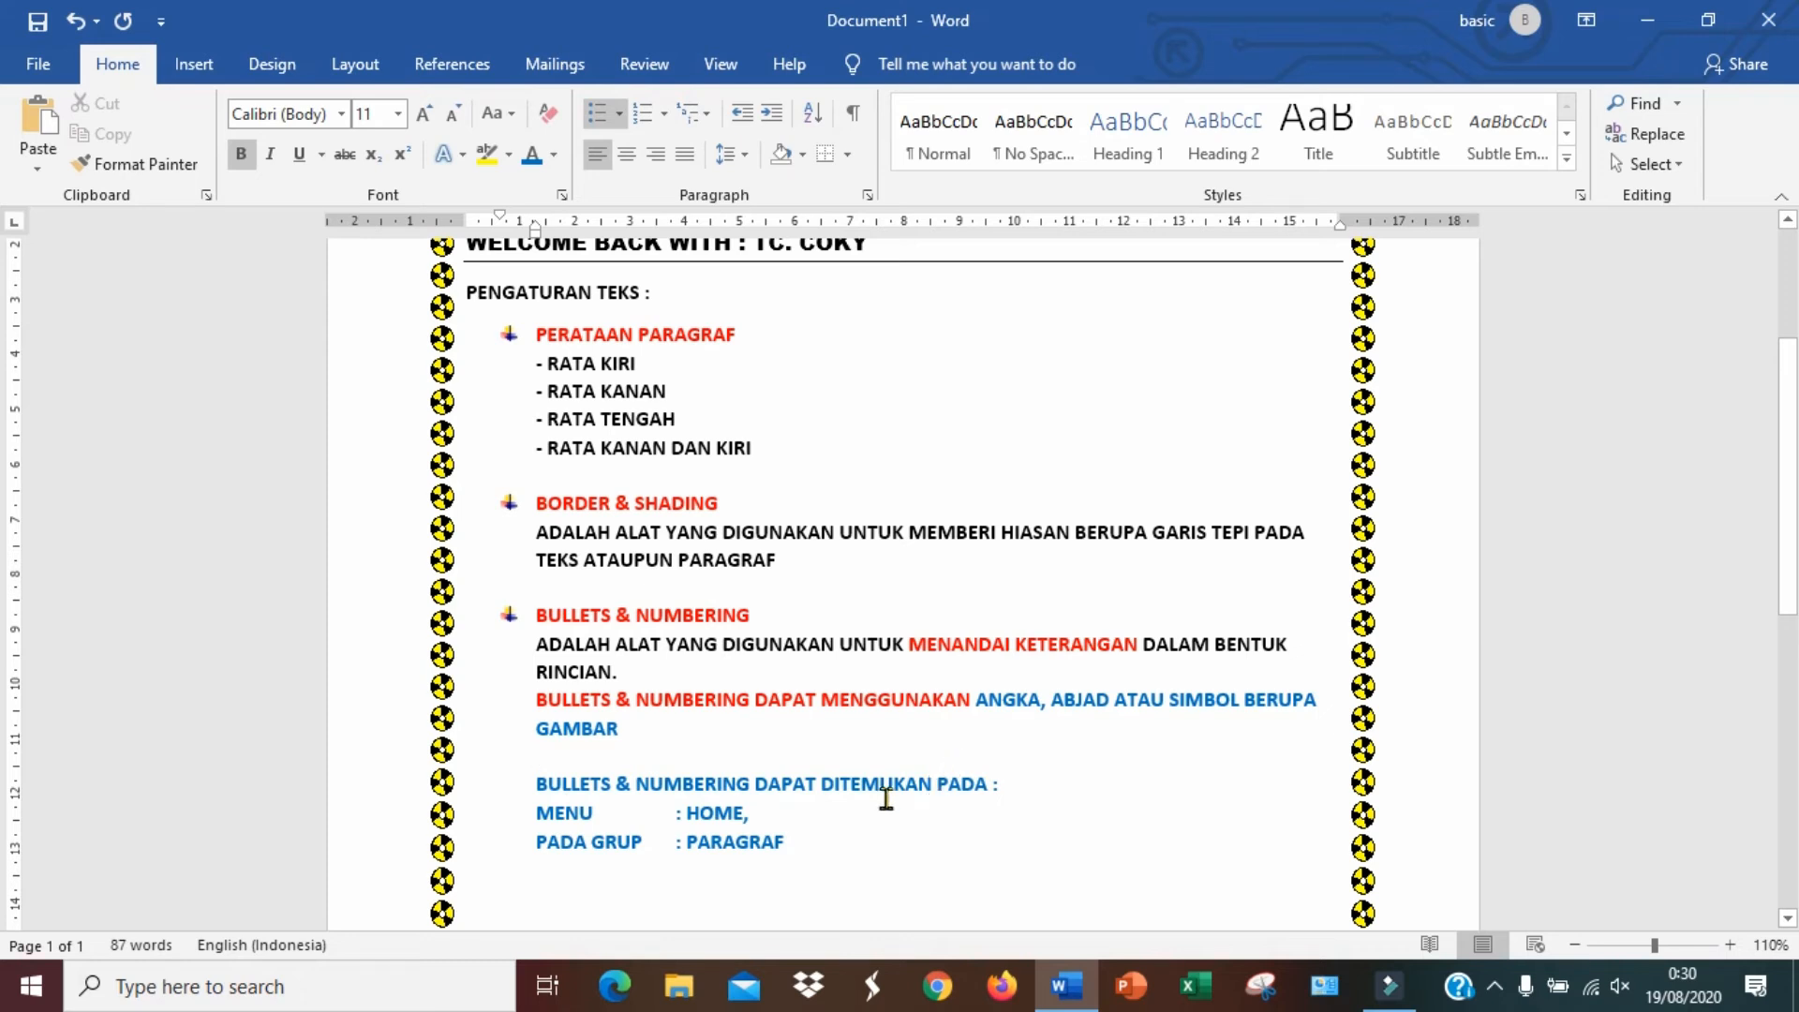
After a blank line below PADA GRUP : PARAGRAF, type the heading PANCASILA and start a new line
scroll(876, 781, down, 2)
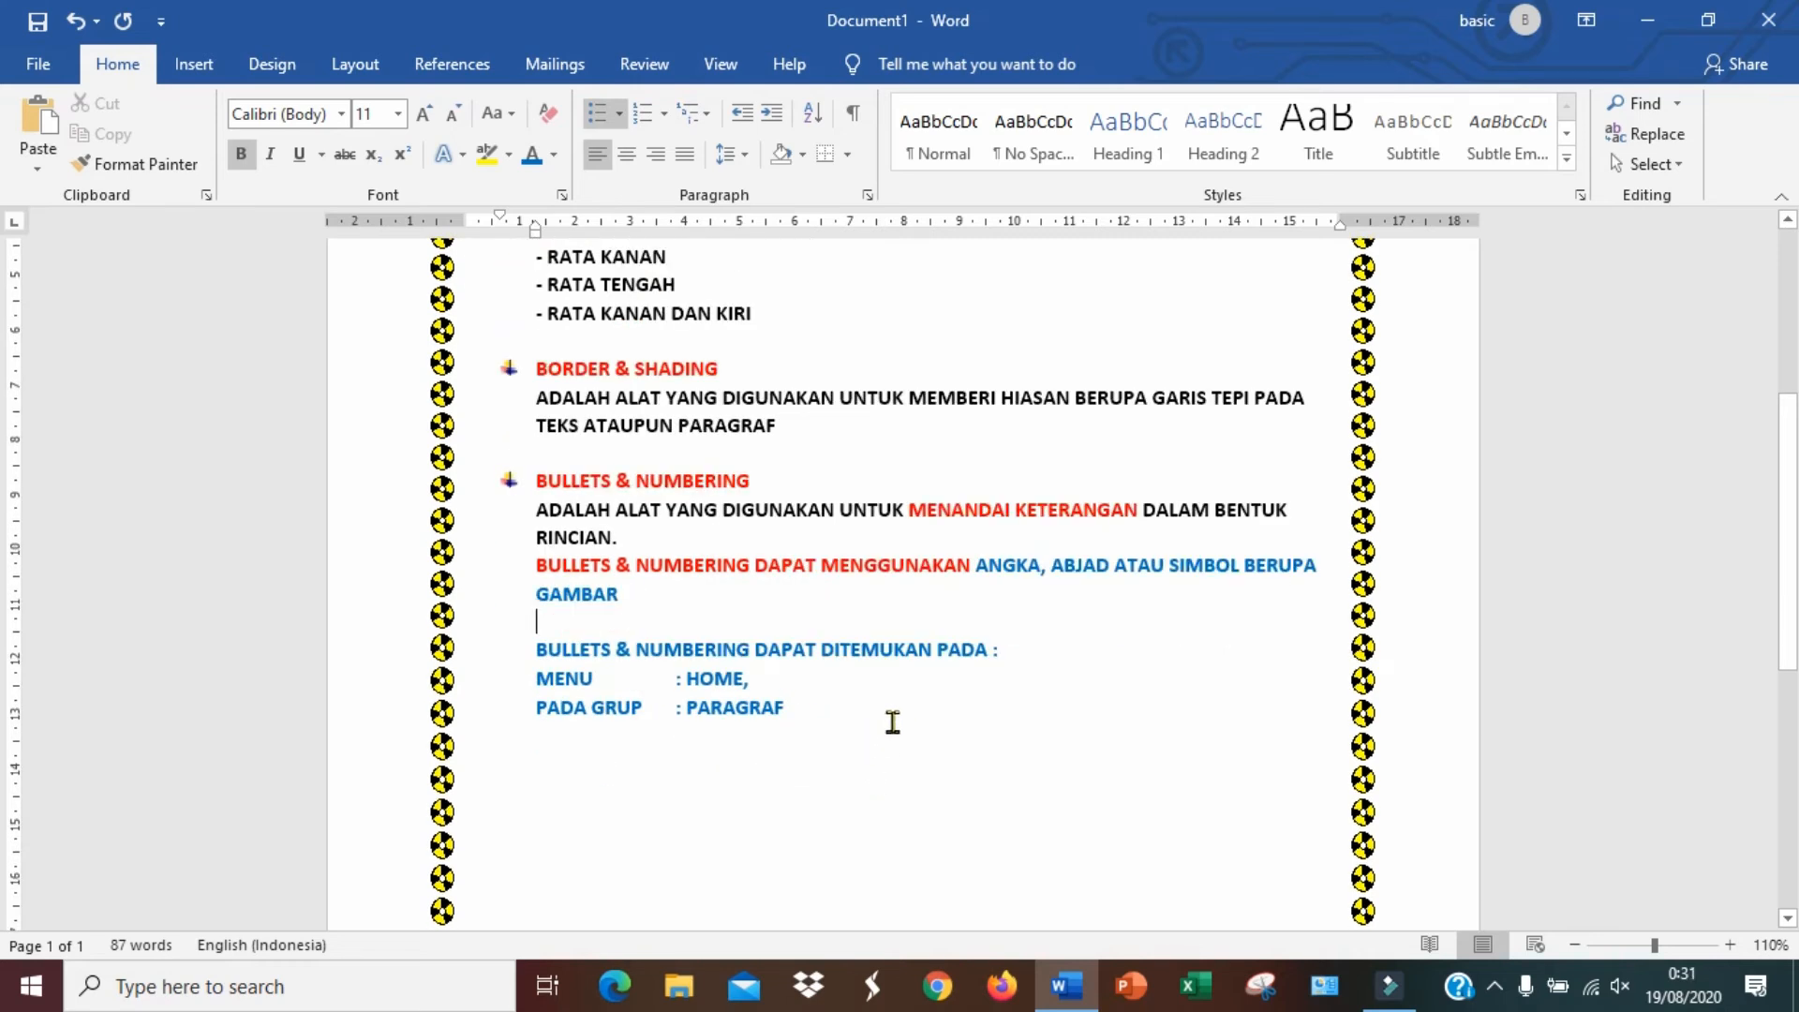
click(828, 732)
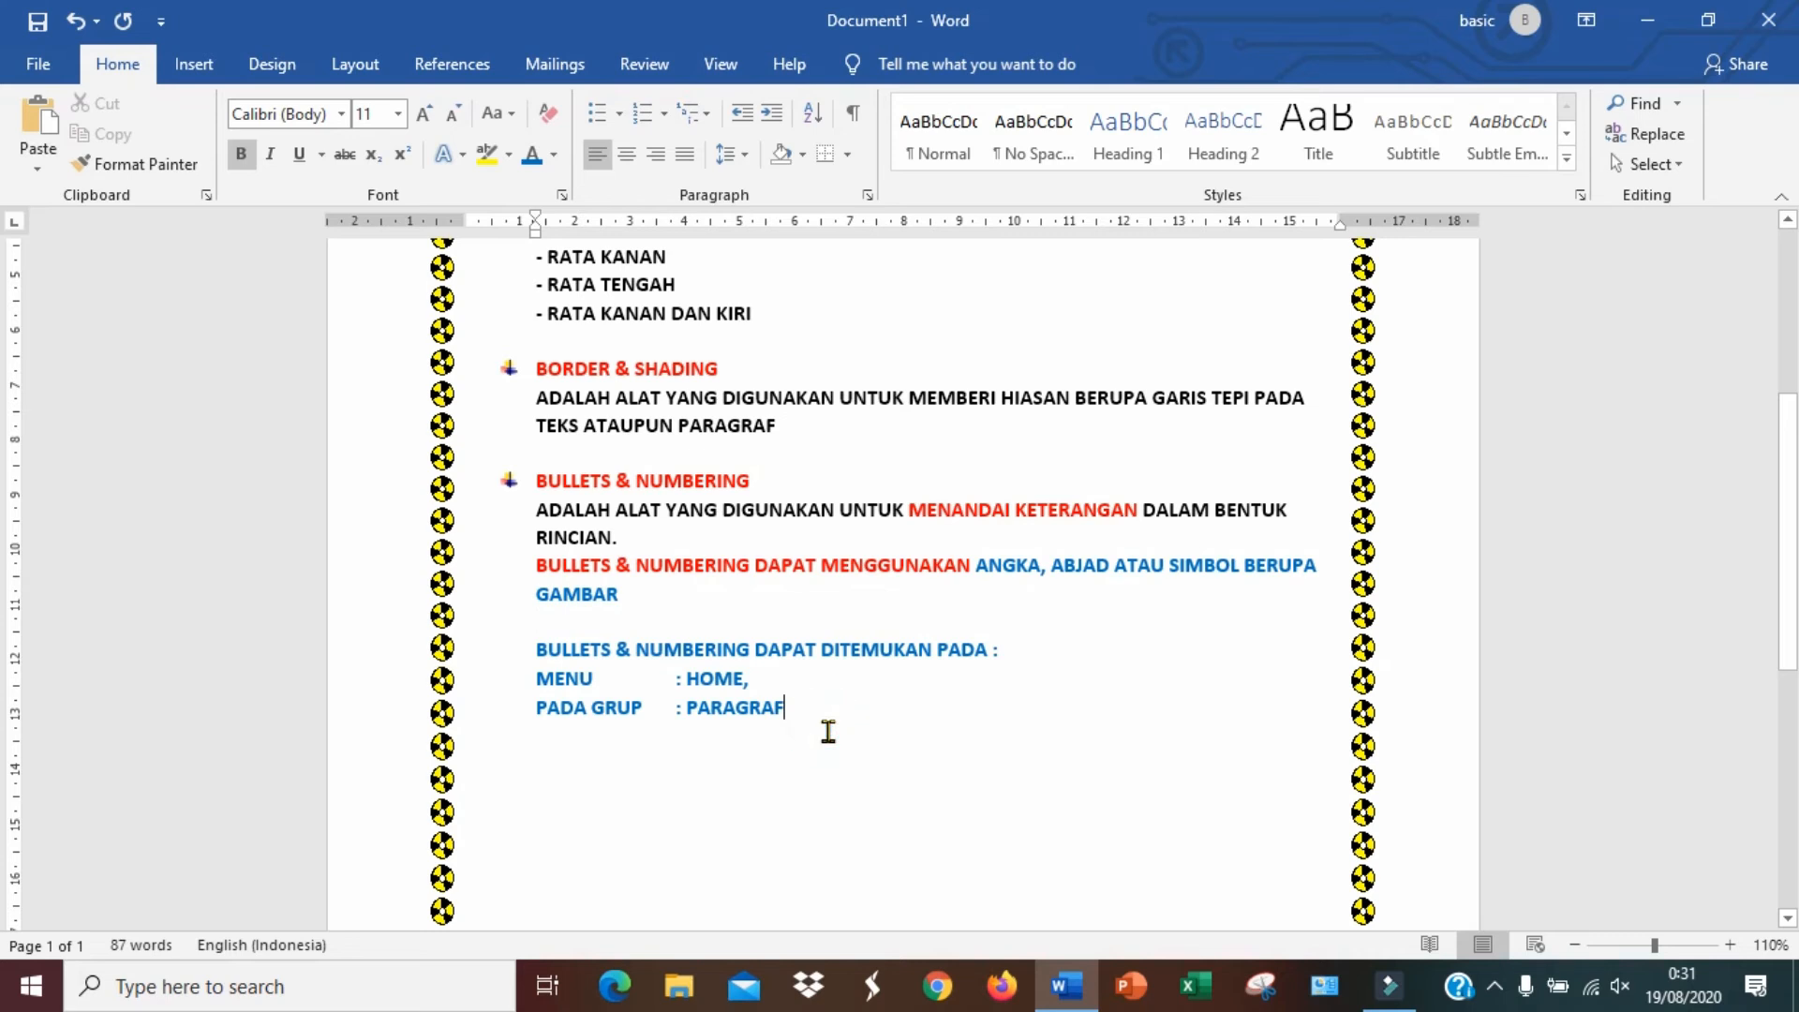
scroll(897, 727, down, 1)
scroll(898, 727, down, 4)
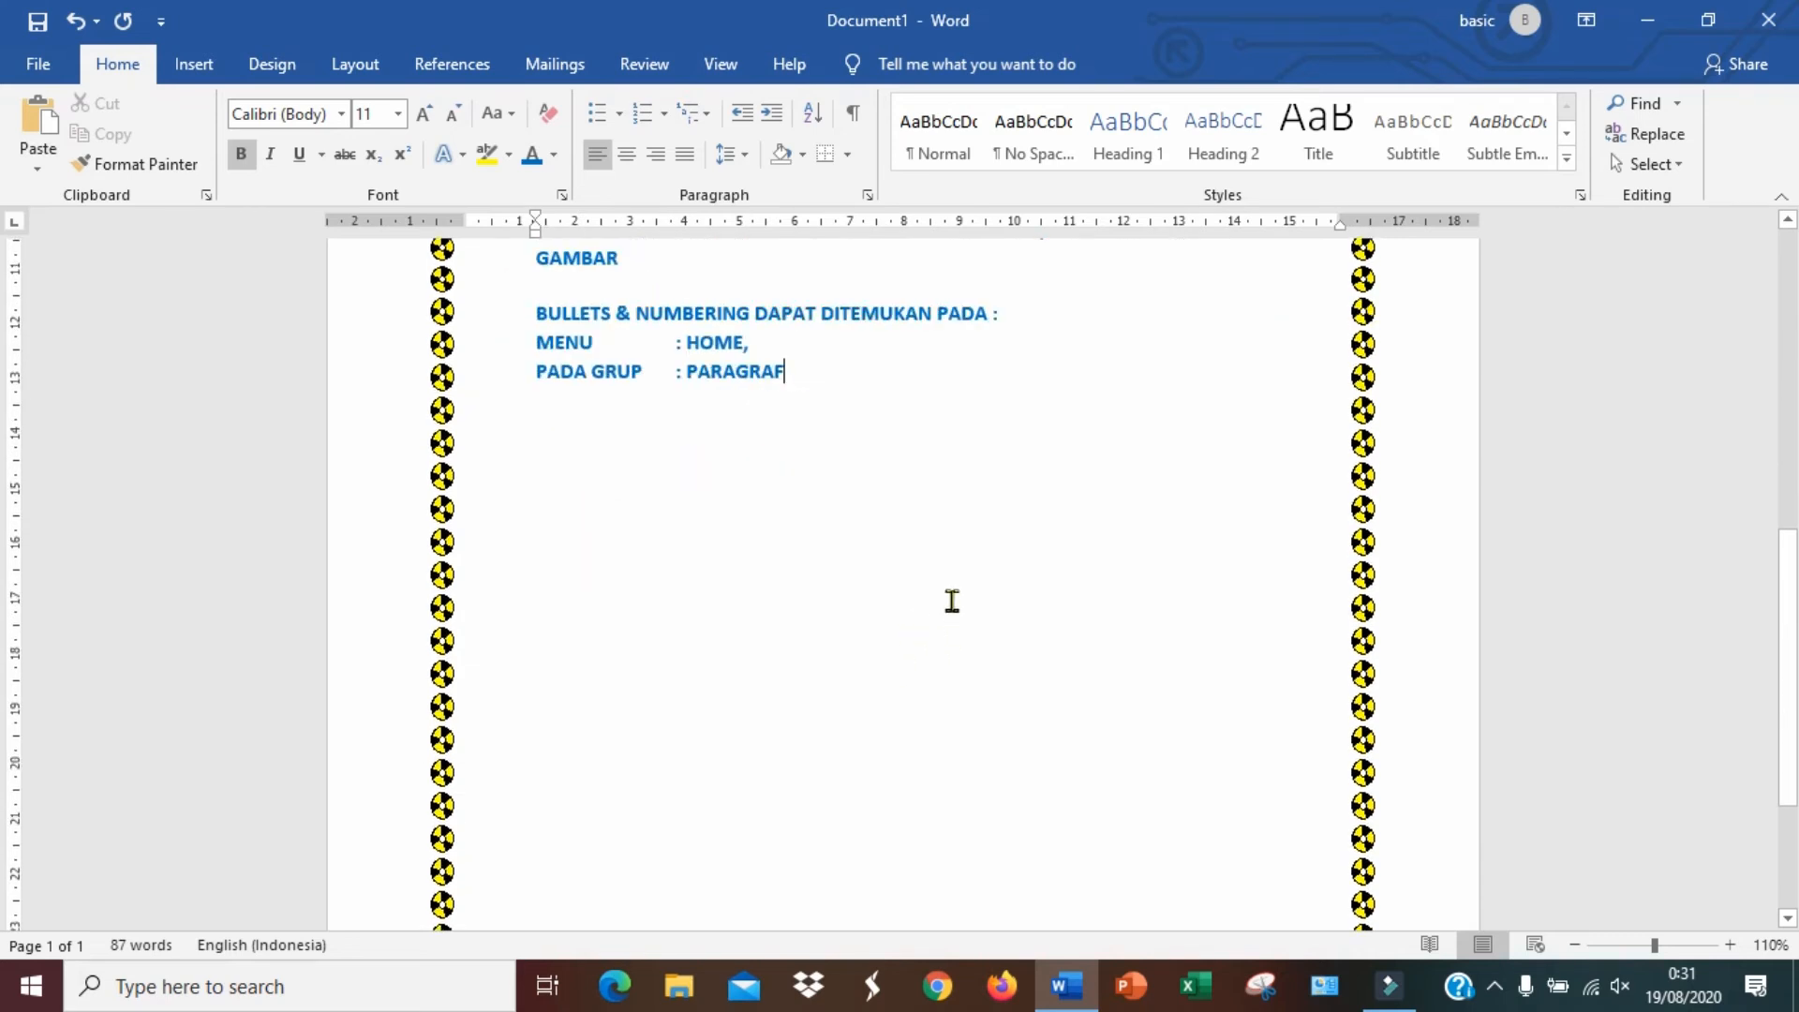
key(Return)
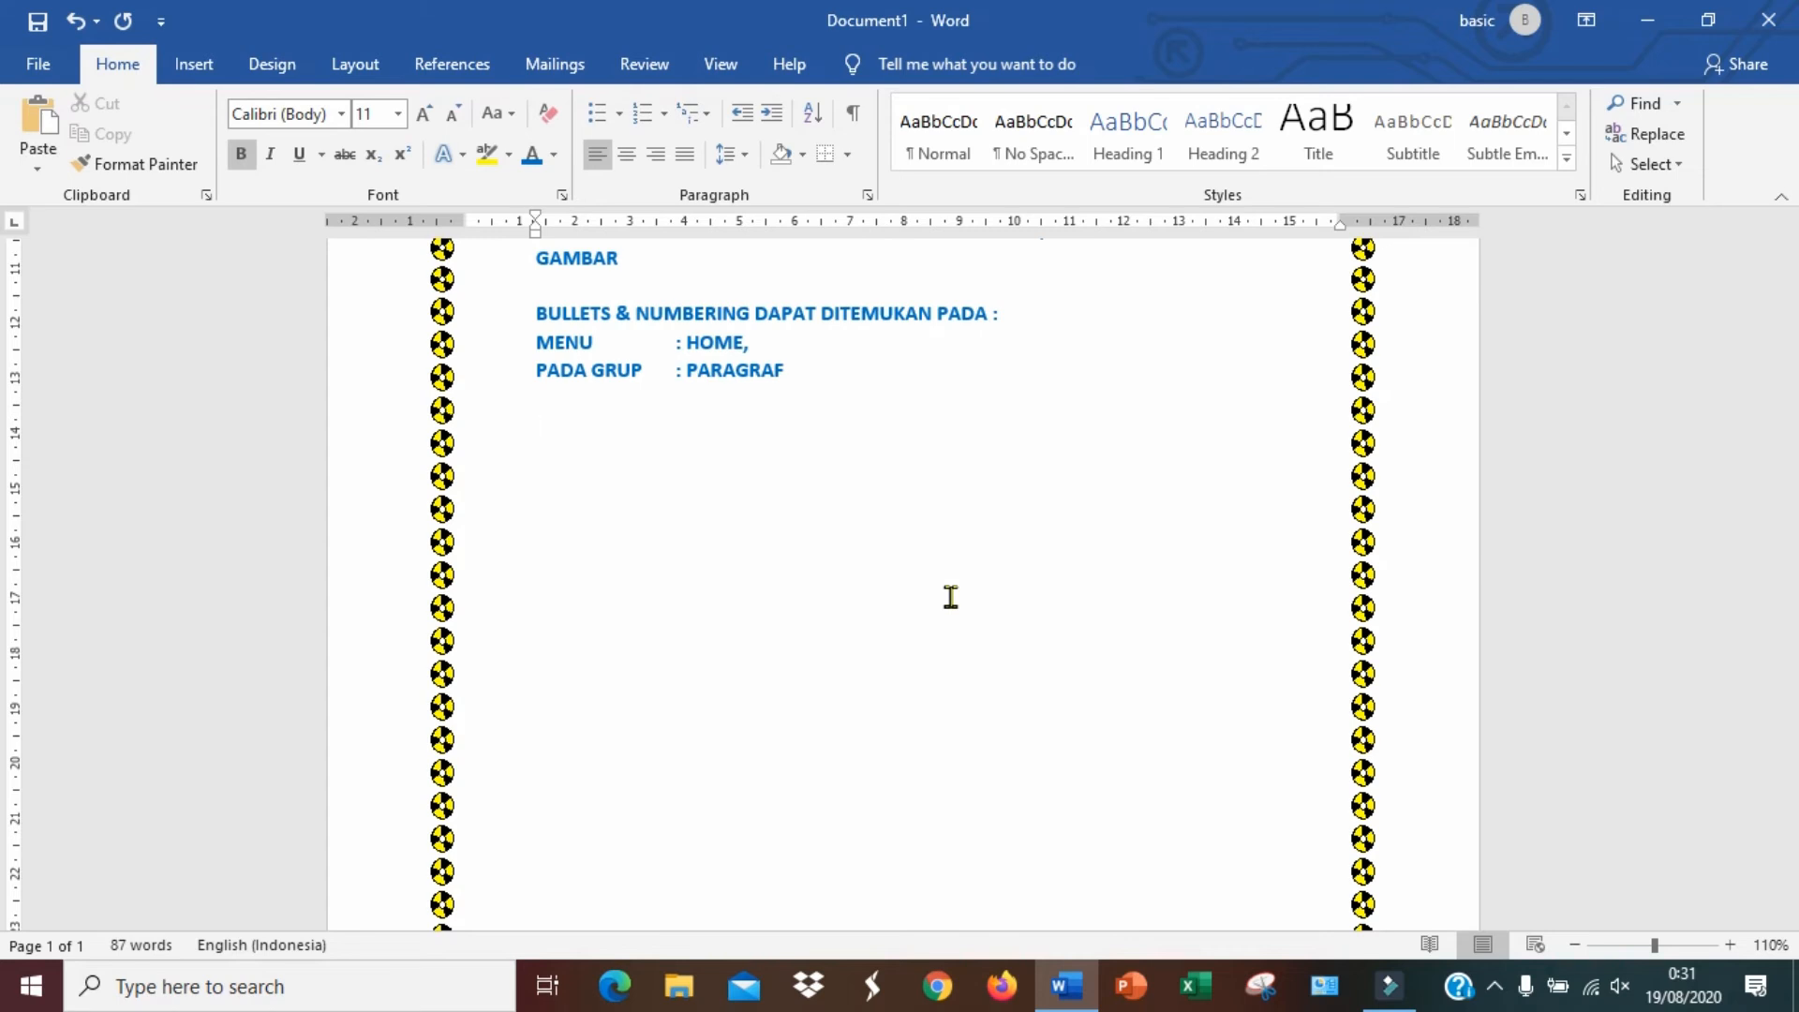
text(PANCASILA)
key(Return)
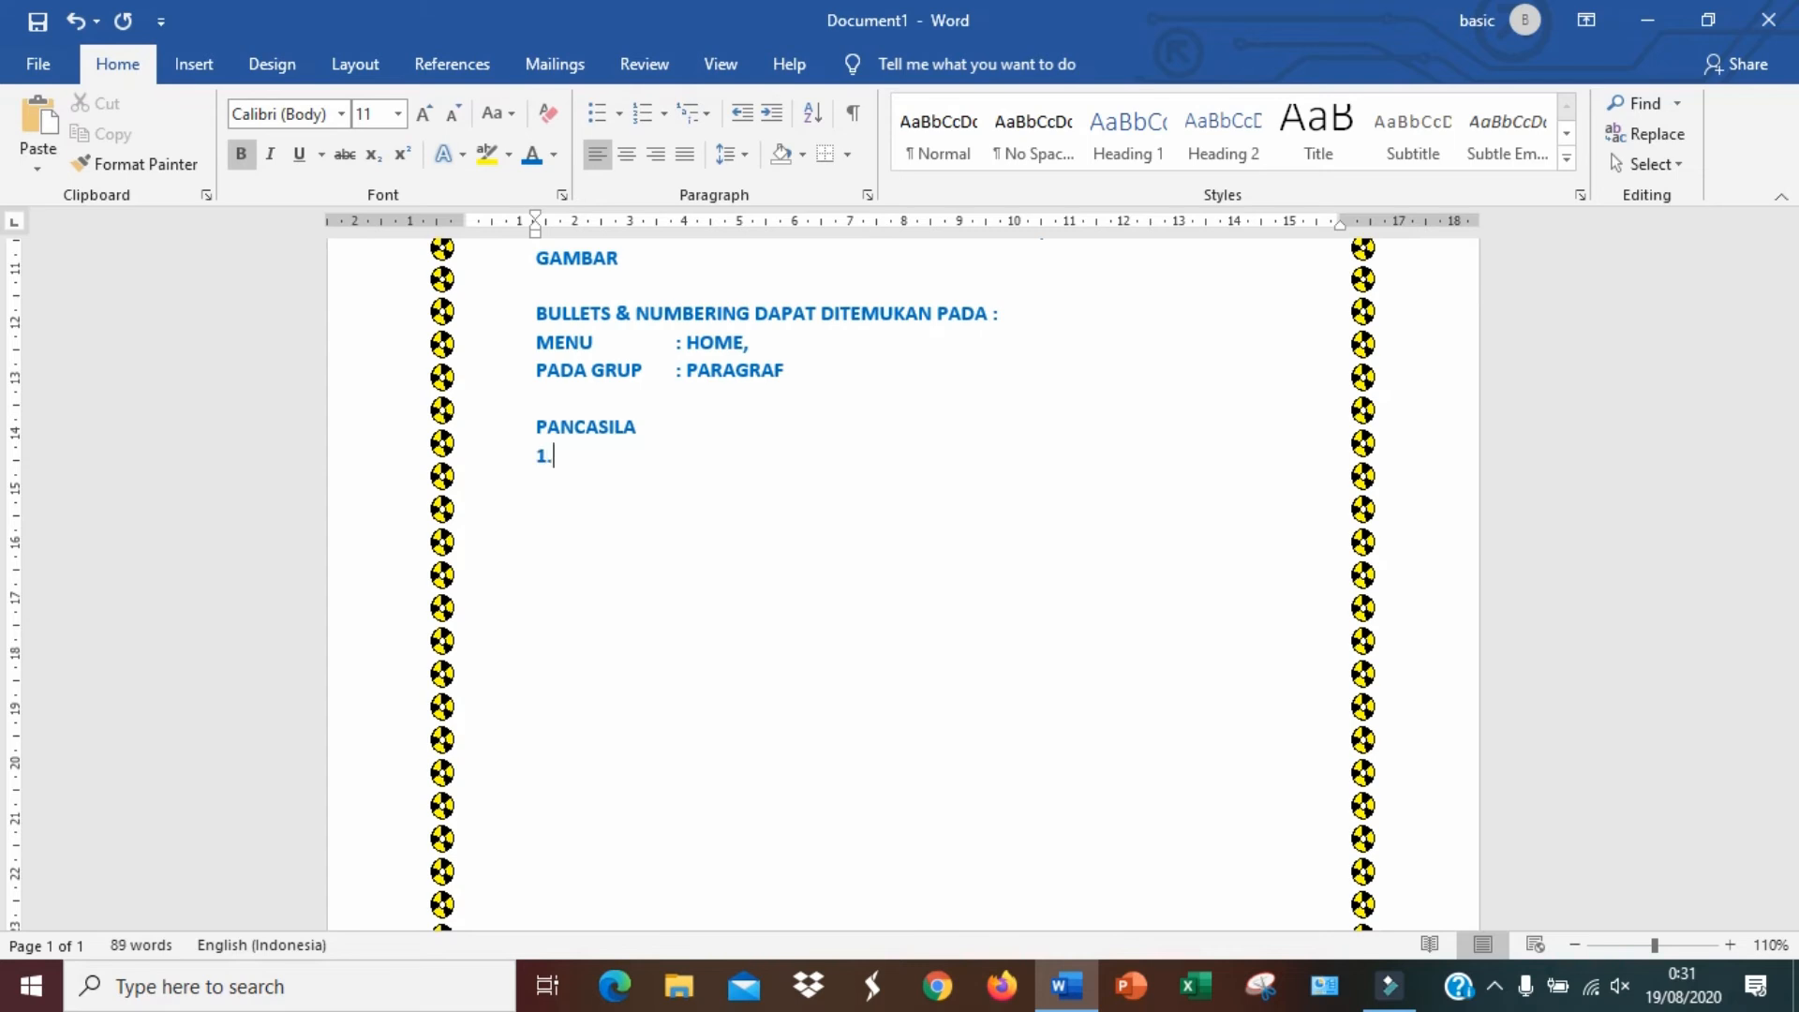
text(1.)
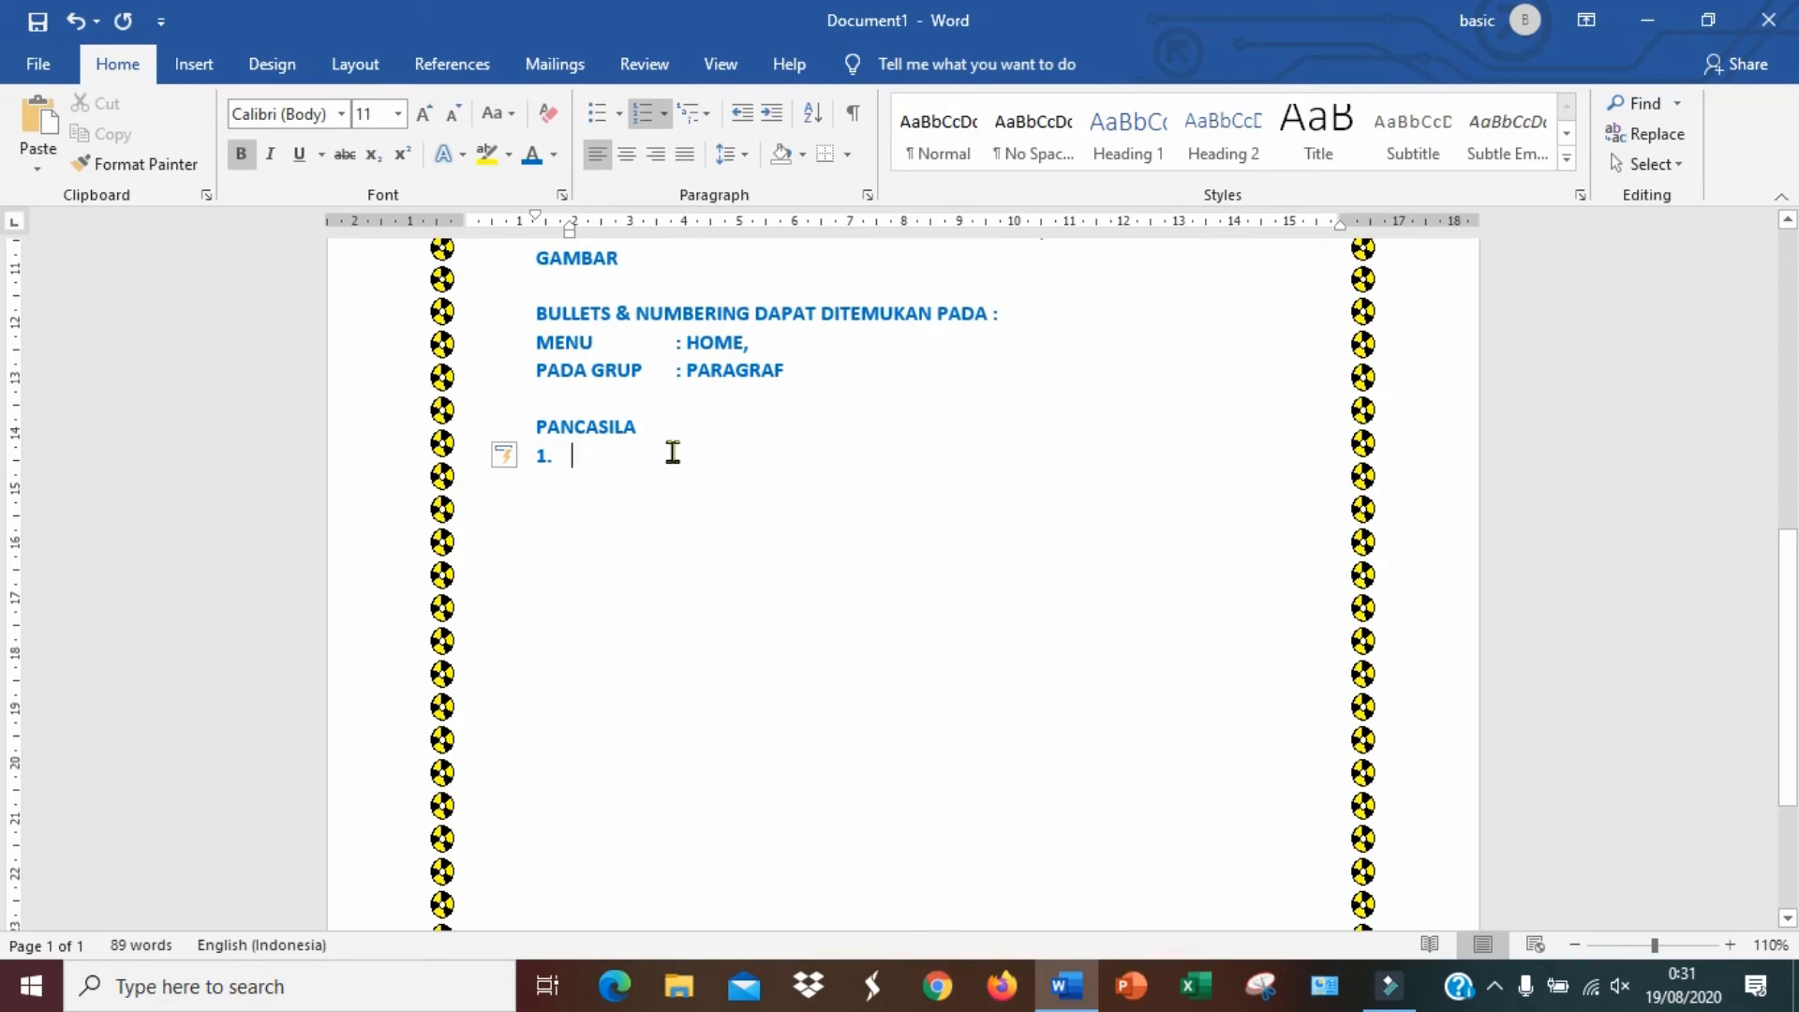
key(BackSpace)
key(BackSpace)
key(BackSpace)
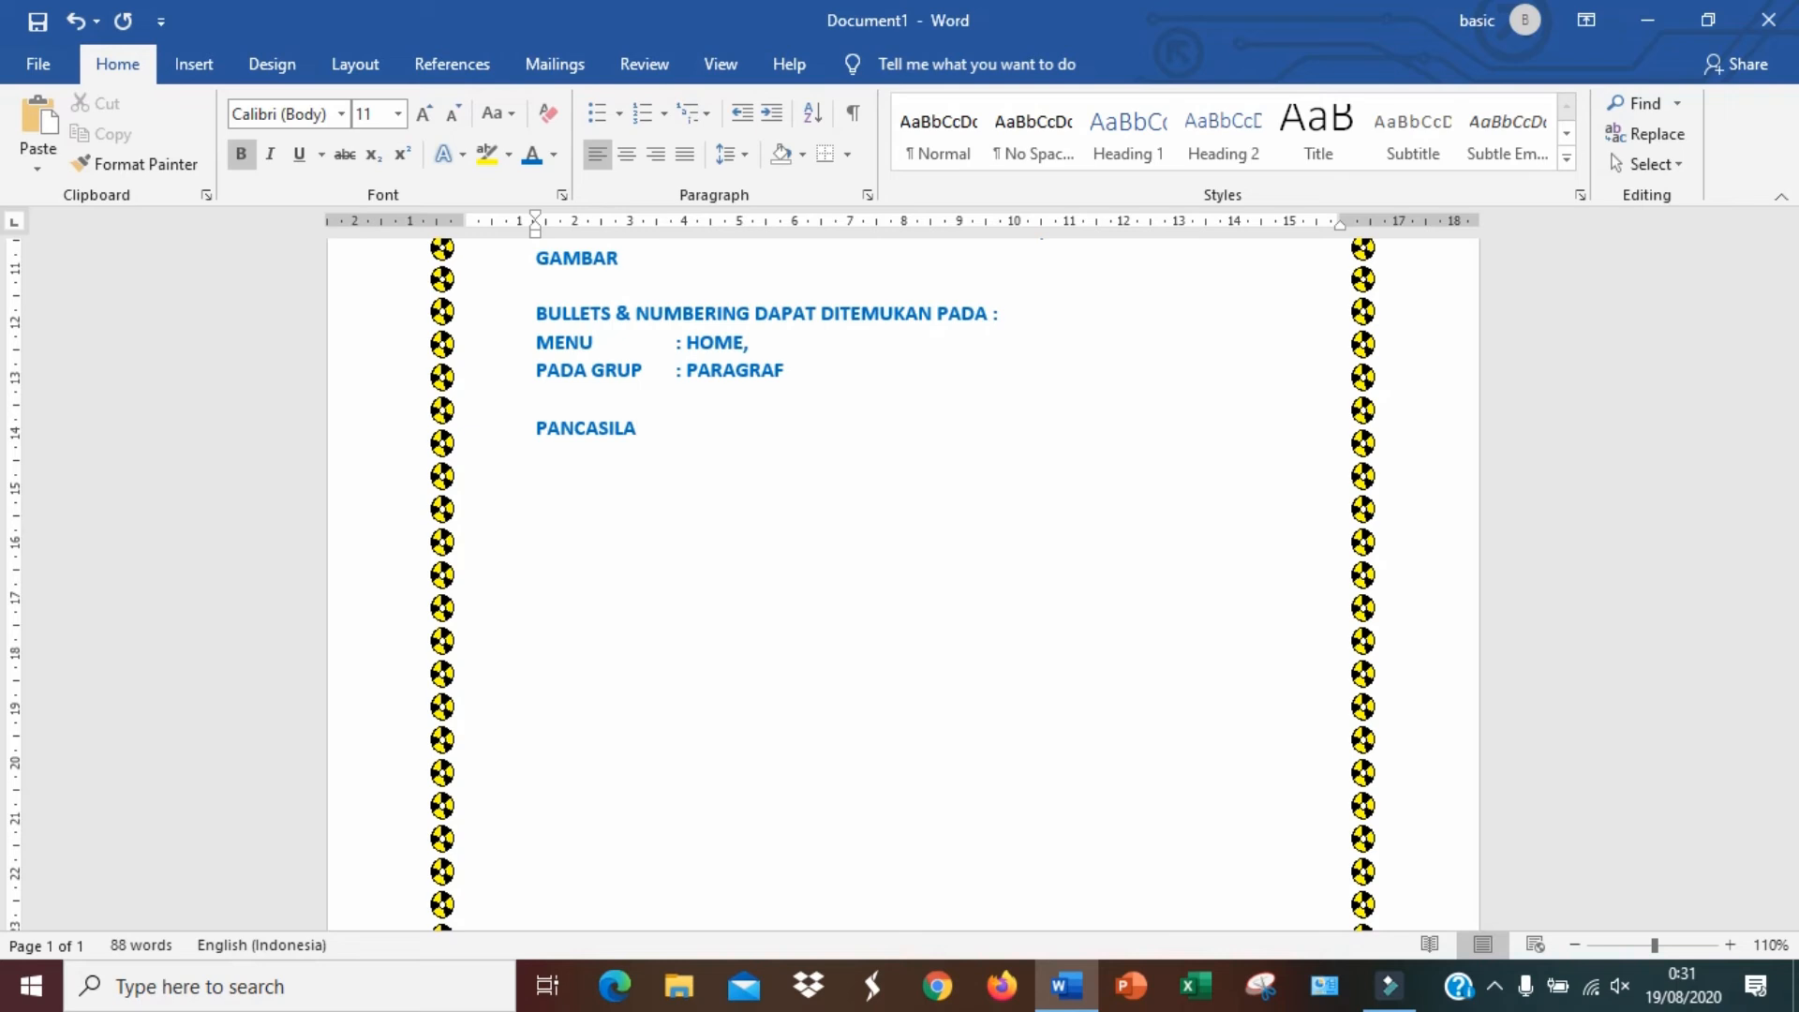
Start a numbered list below PANCASILA with item 1 KETUHANAN YANG MAHA ESA and begin the next item
key(Return)
text(1.)
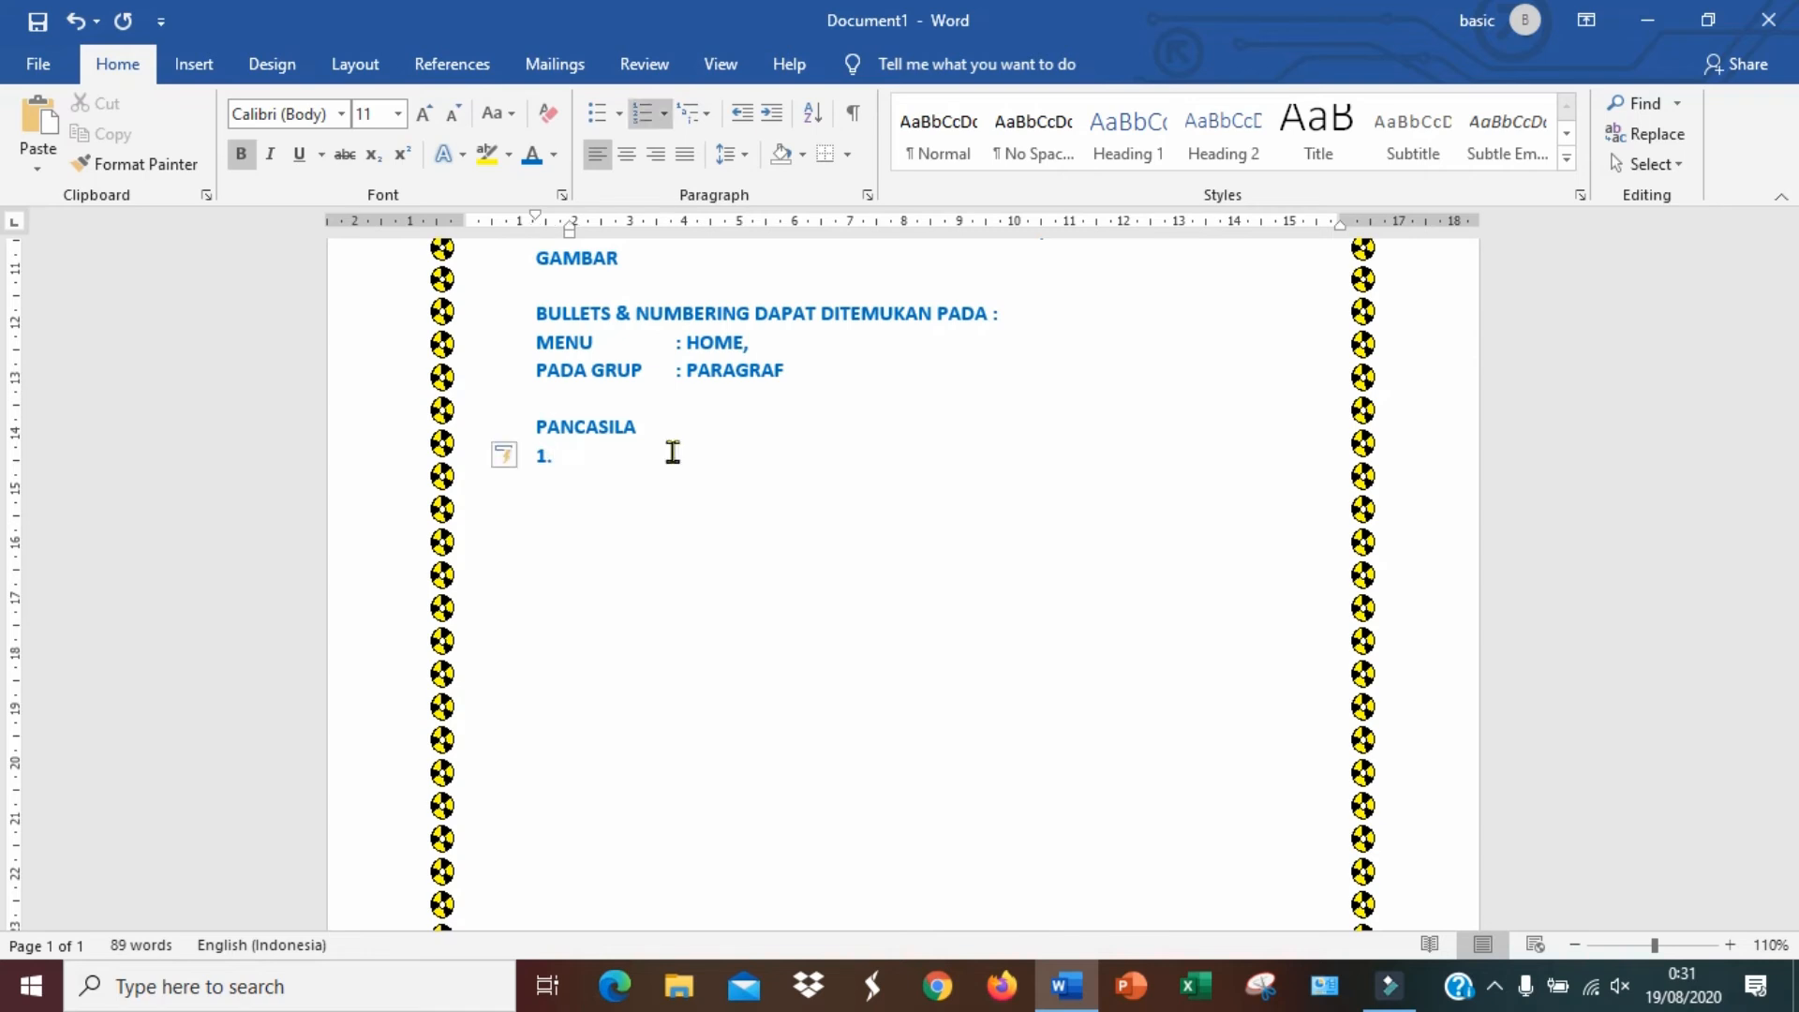
text( KETUHANAN YANG MAHA ESA)
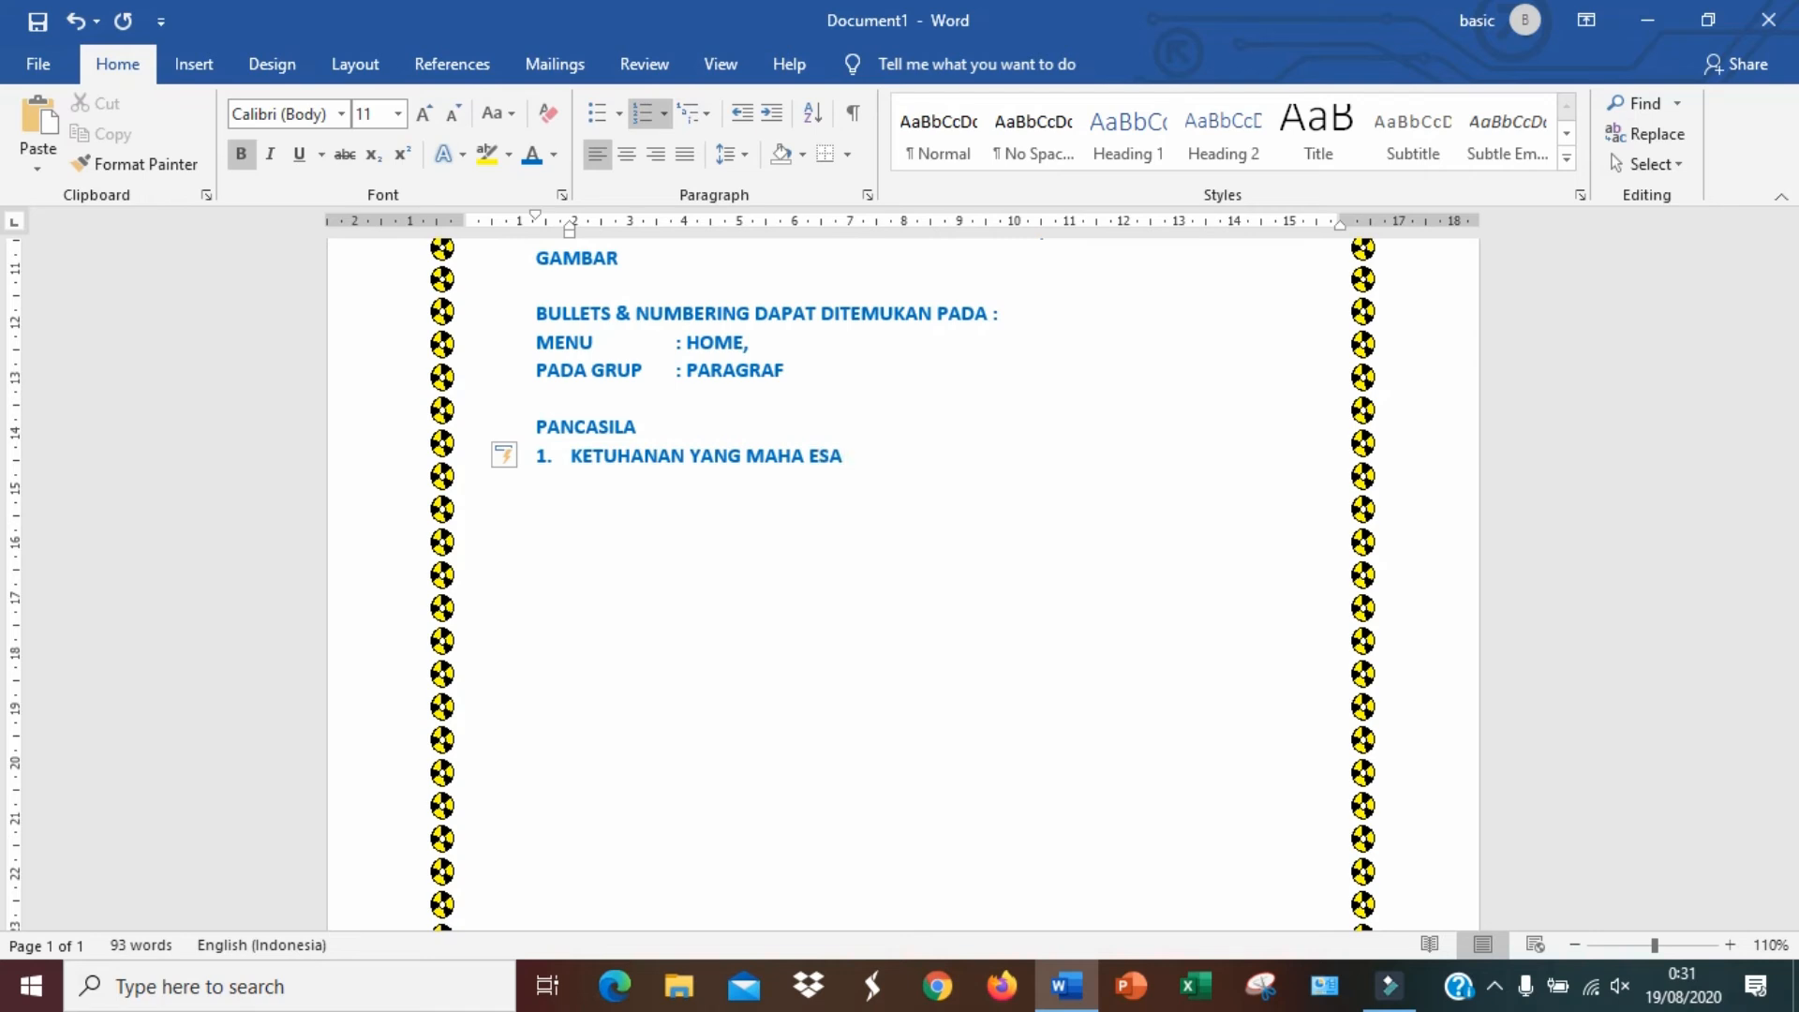
key(Return)
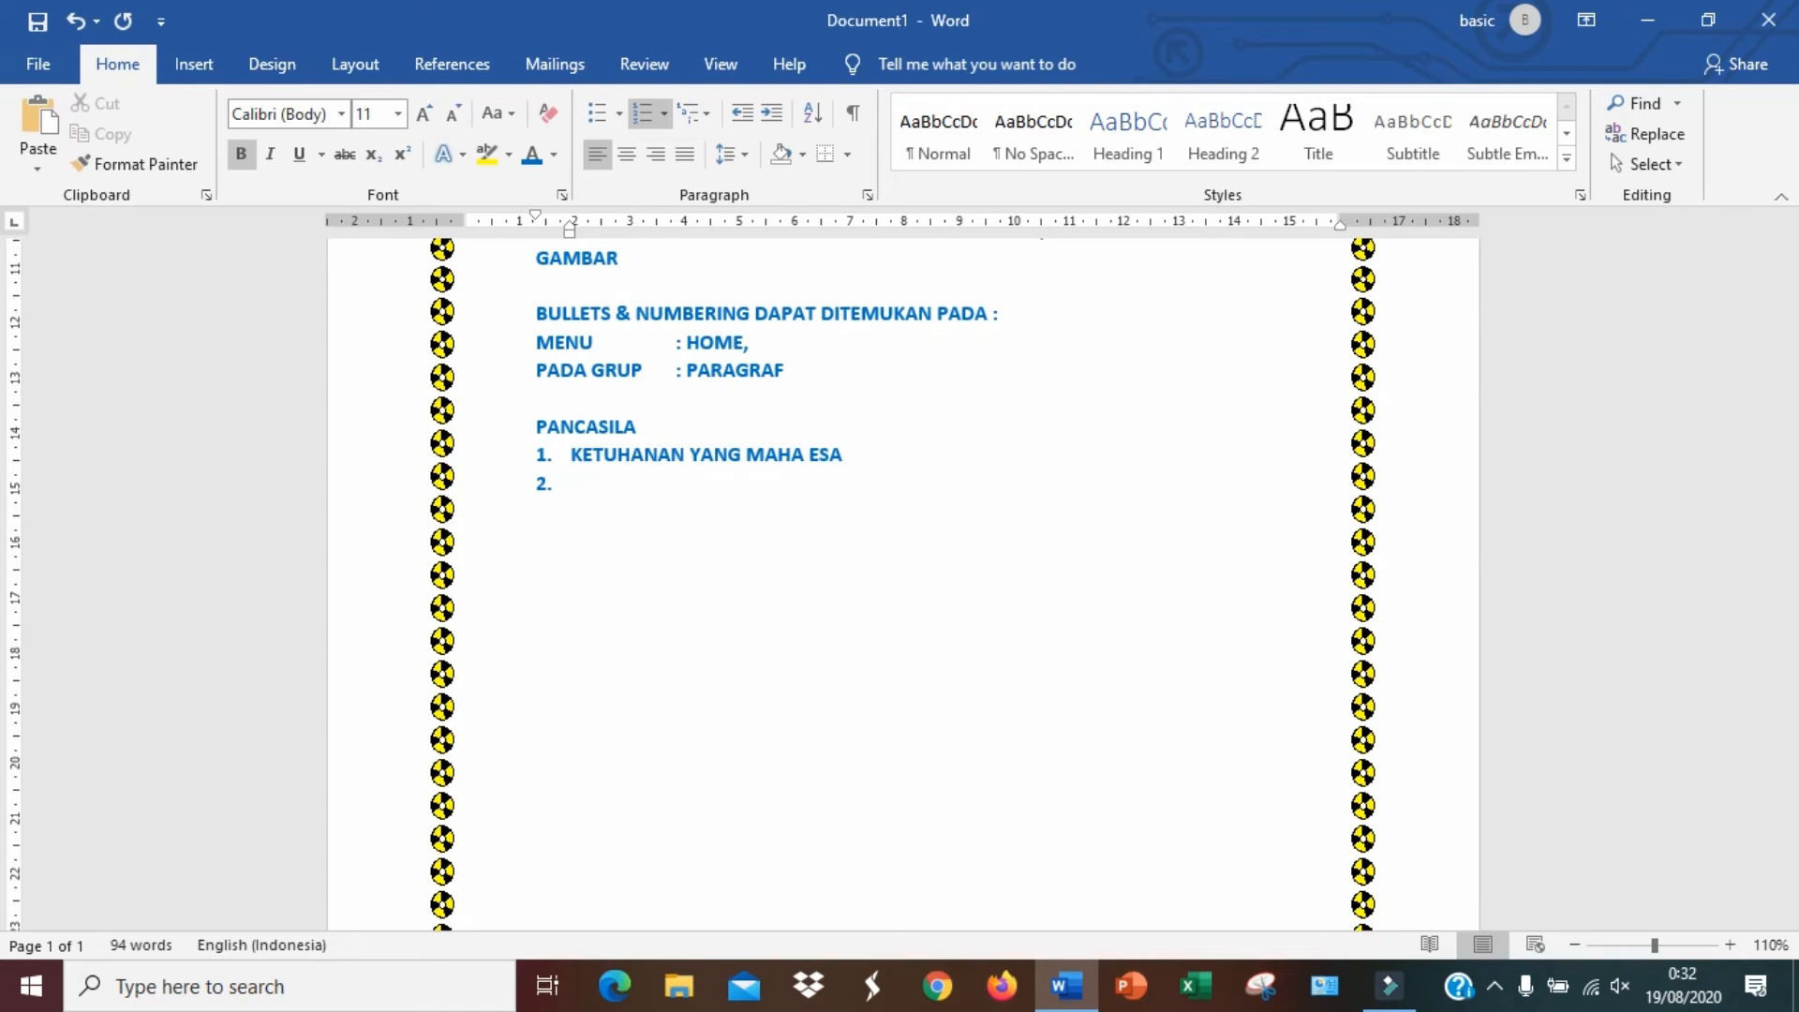
Add items KEMANUSIAAN YANG ADIL DAN BERADAB and PERSATUAN INDONESIA to the numbered list, then start item 4
text(KEMANUSIAAN YANG A)
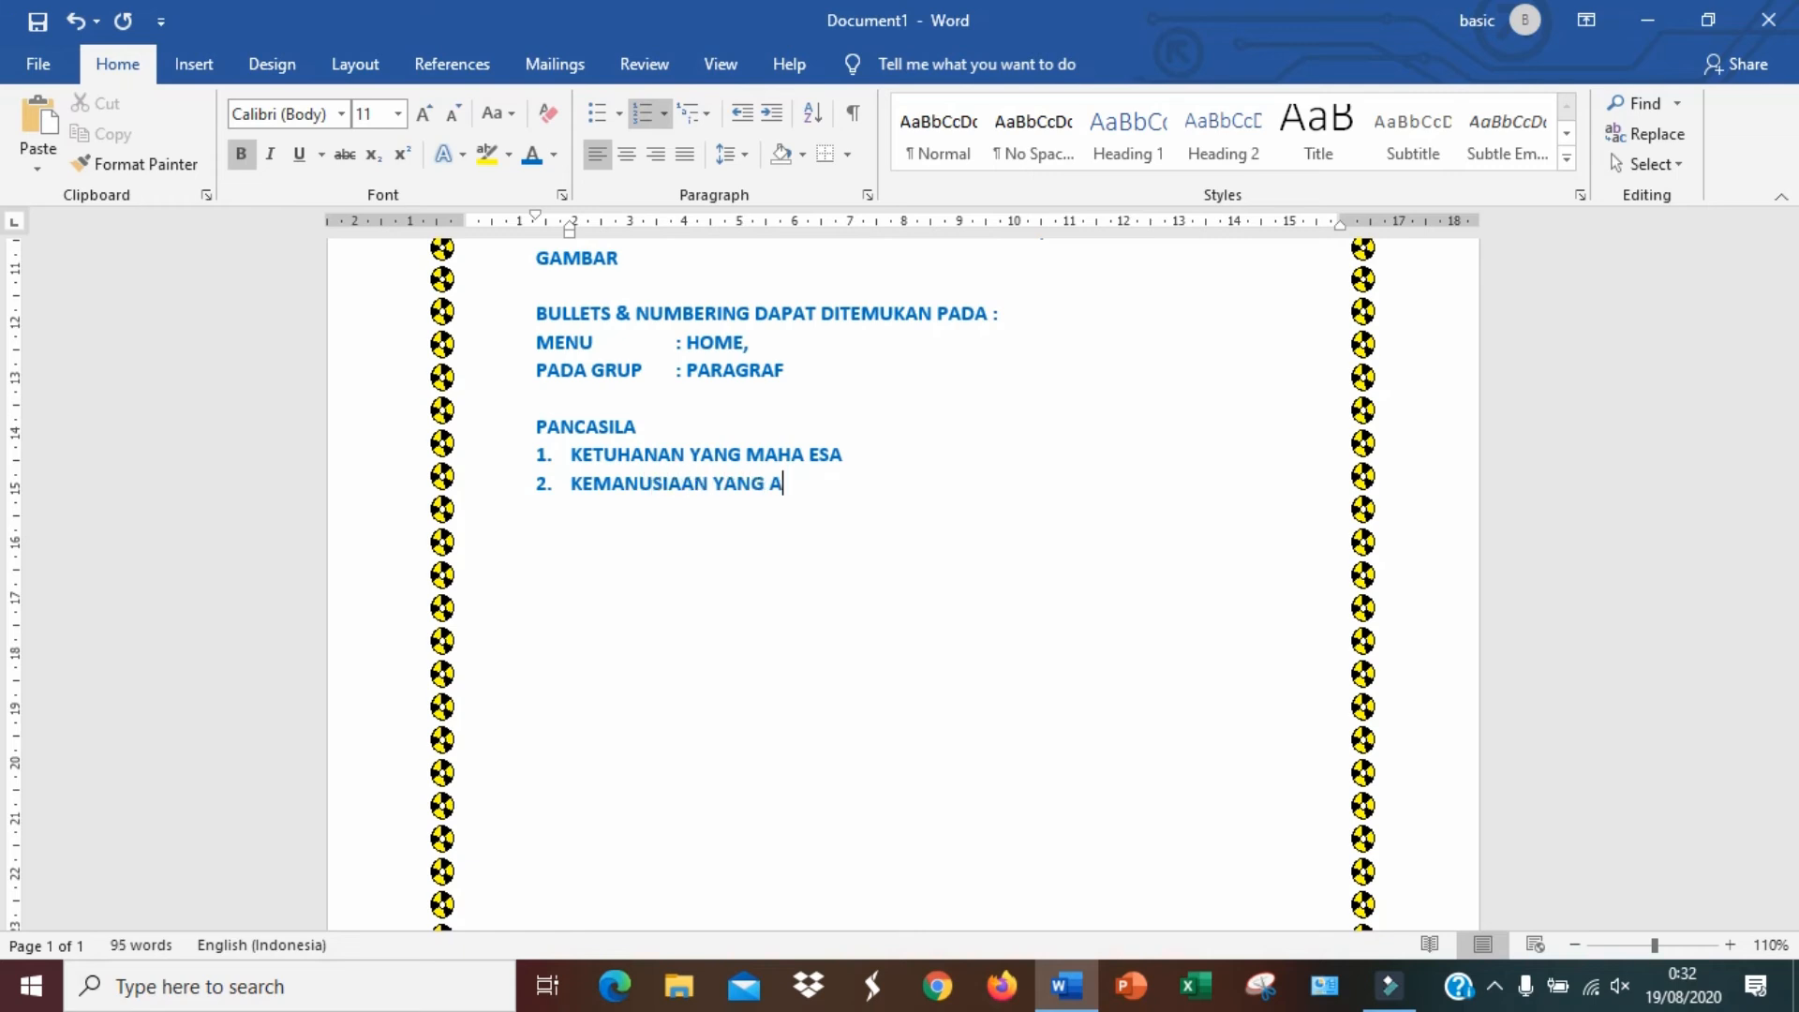
text(DIL DAN BERADAB)
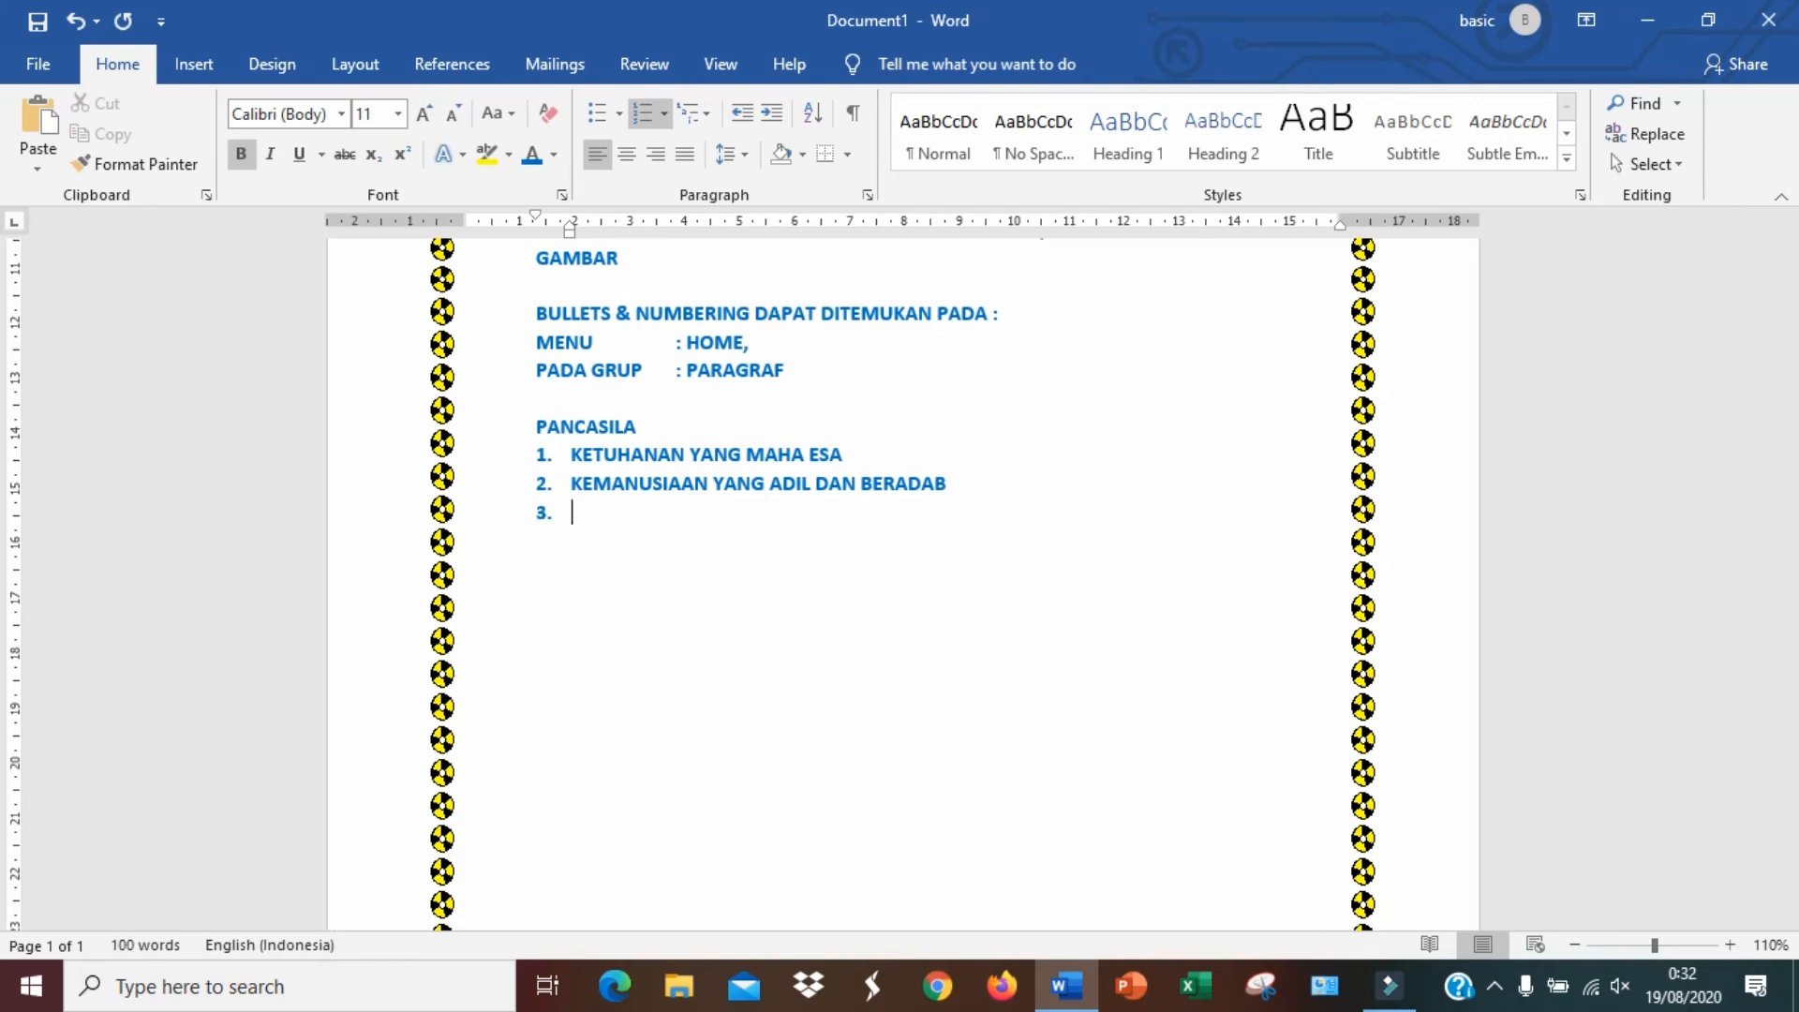
text( PERSATUAN INDONESIA)
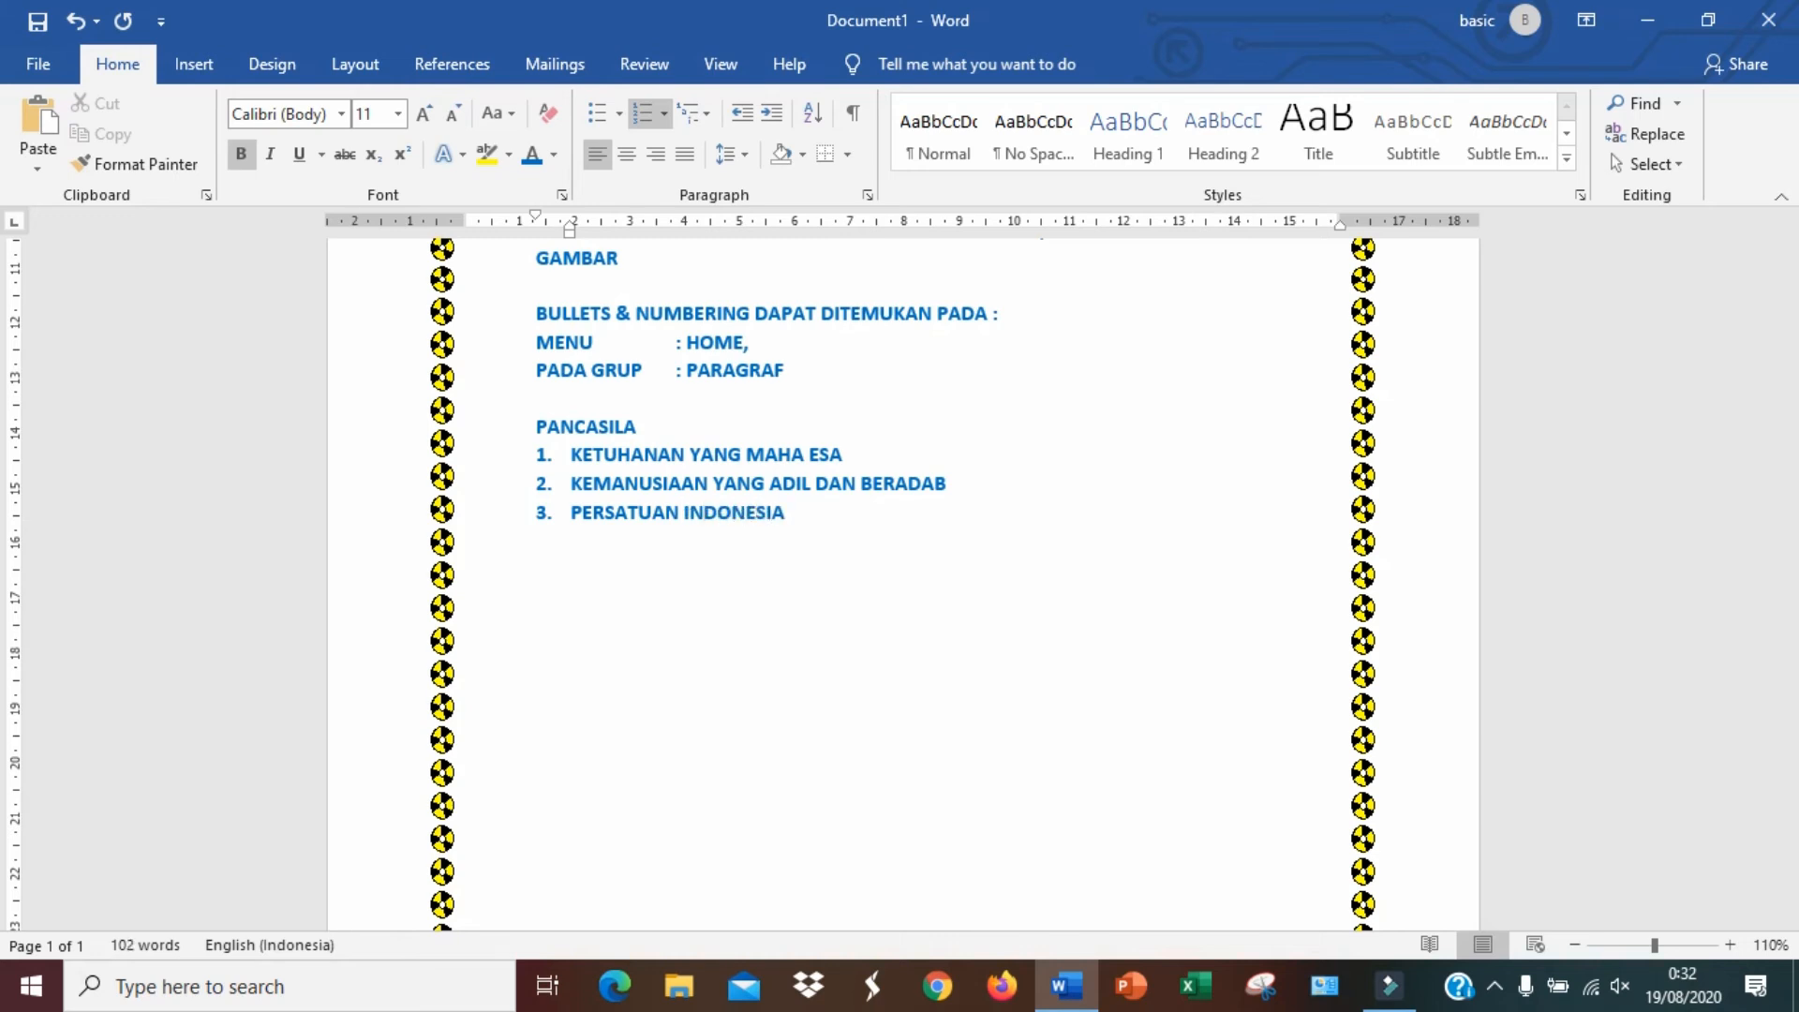
key(Return)
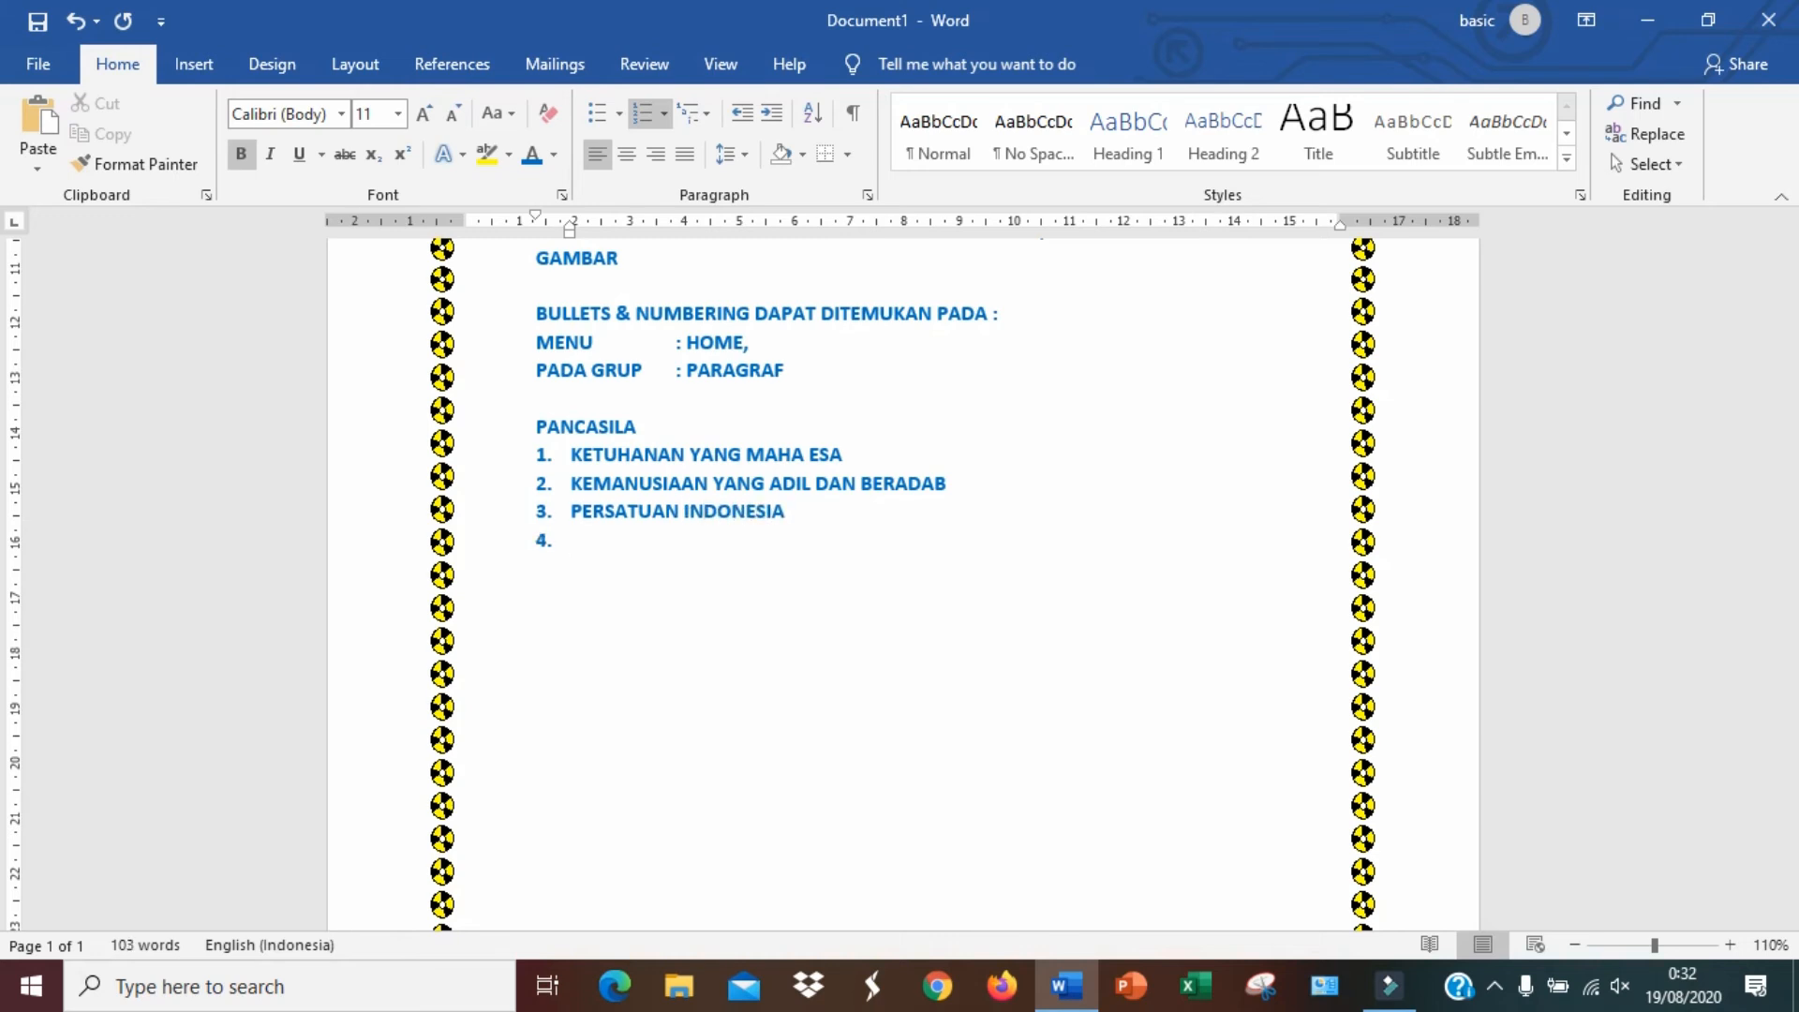
Enter item 4 KERAKYATAN YANG DIPIMPIN OLEH HIKMAT KEBIJAKSANAAN DALAM PERMUSYAWARATAN PERWAKILAN and start item 5
text(KERAKYATAN YANG DIPIMPIN OLEH HIKMAT KEBIJAKSANAAN DALAM PERMUSYAW)
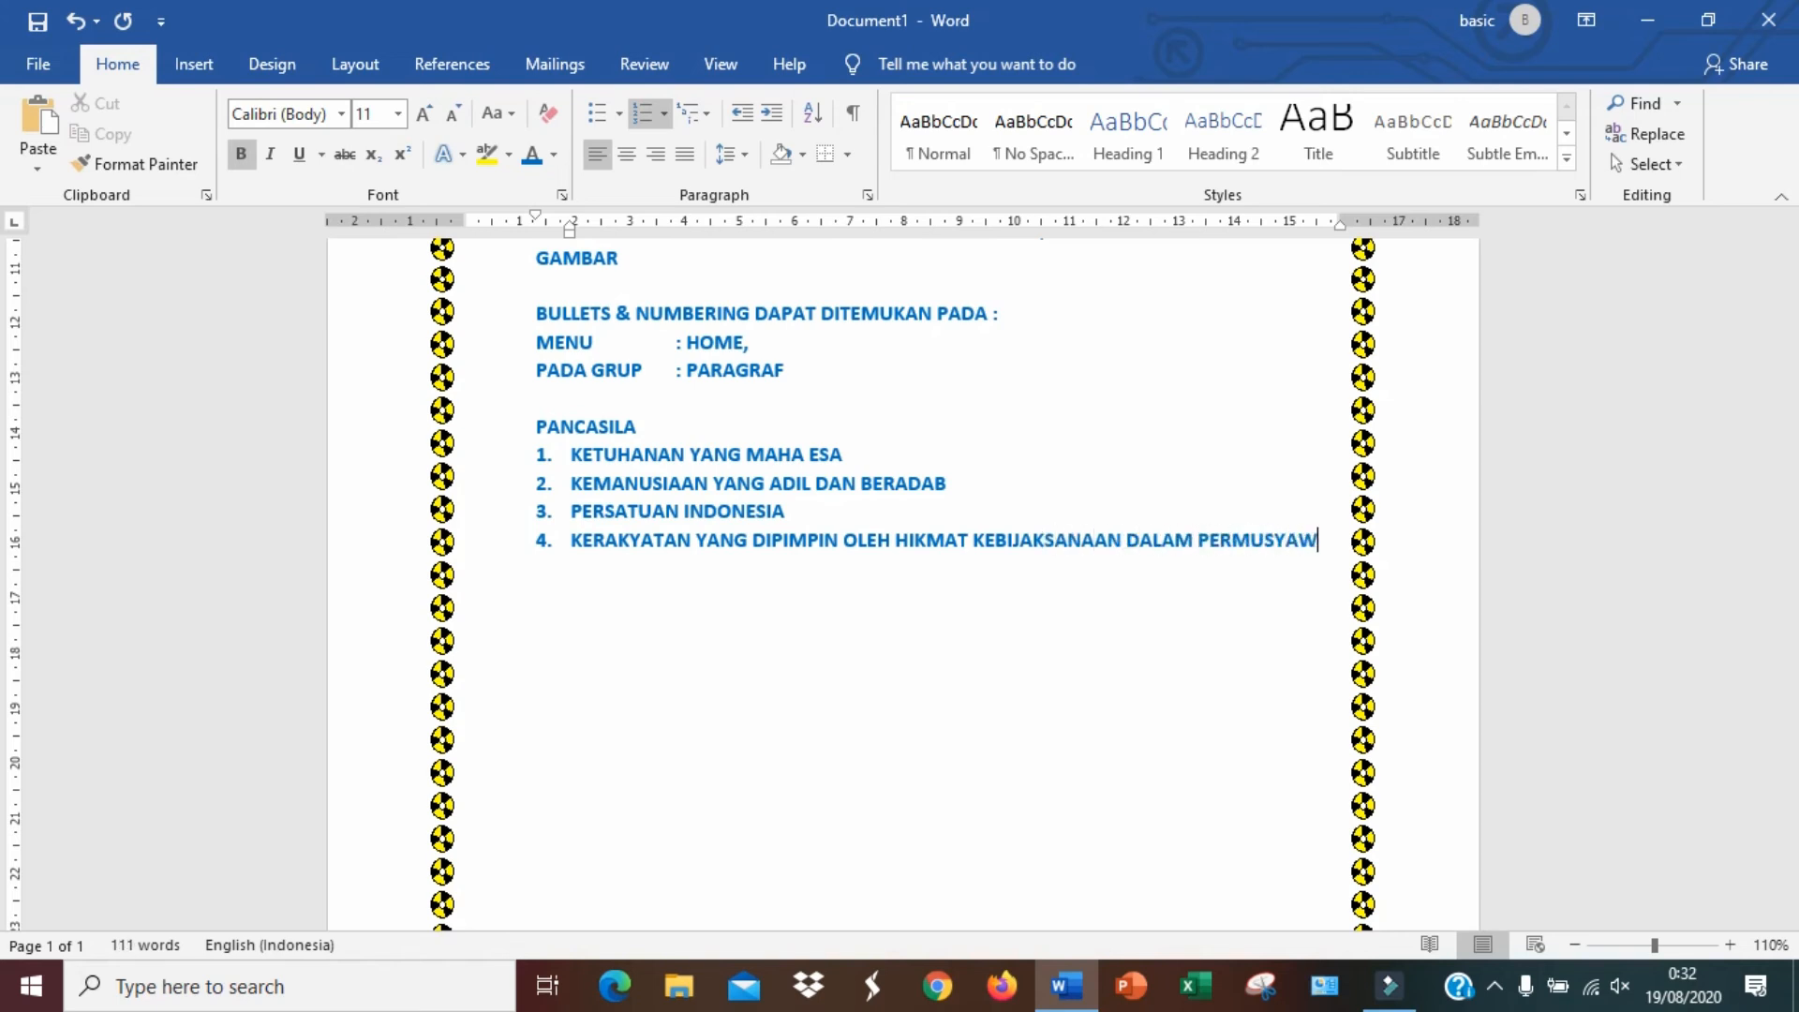
text(ARAT)
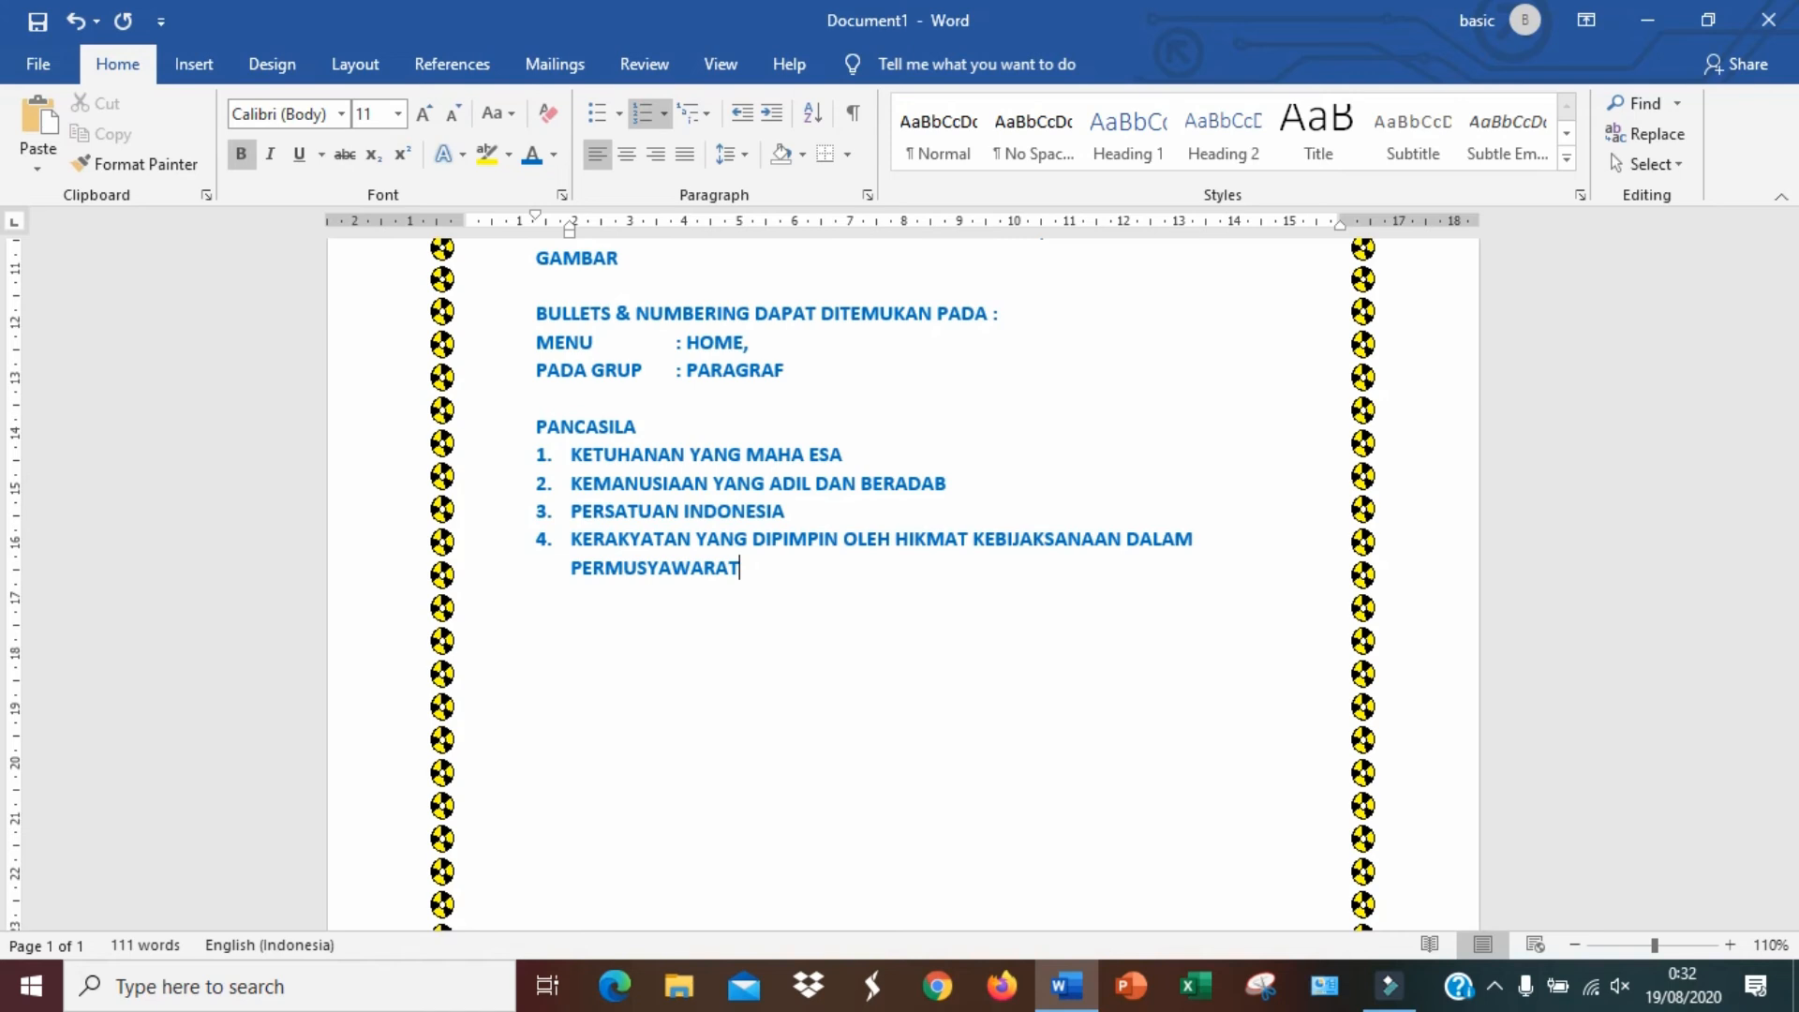
text(AN PERWAKILAN)
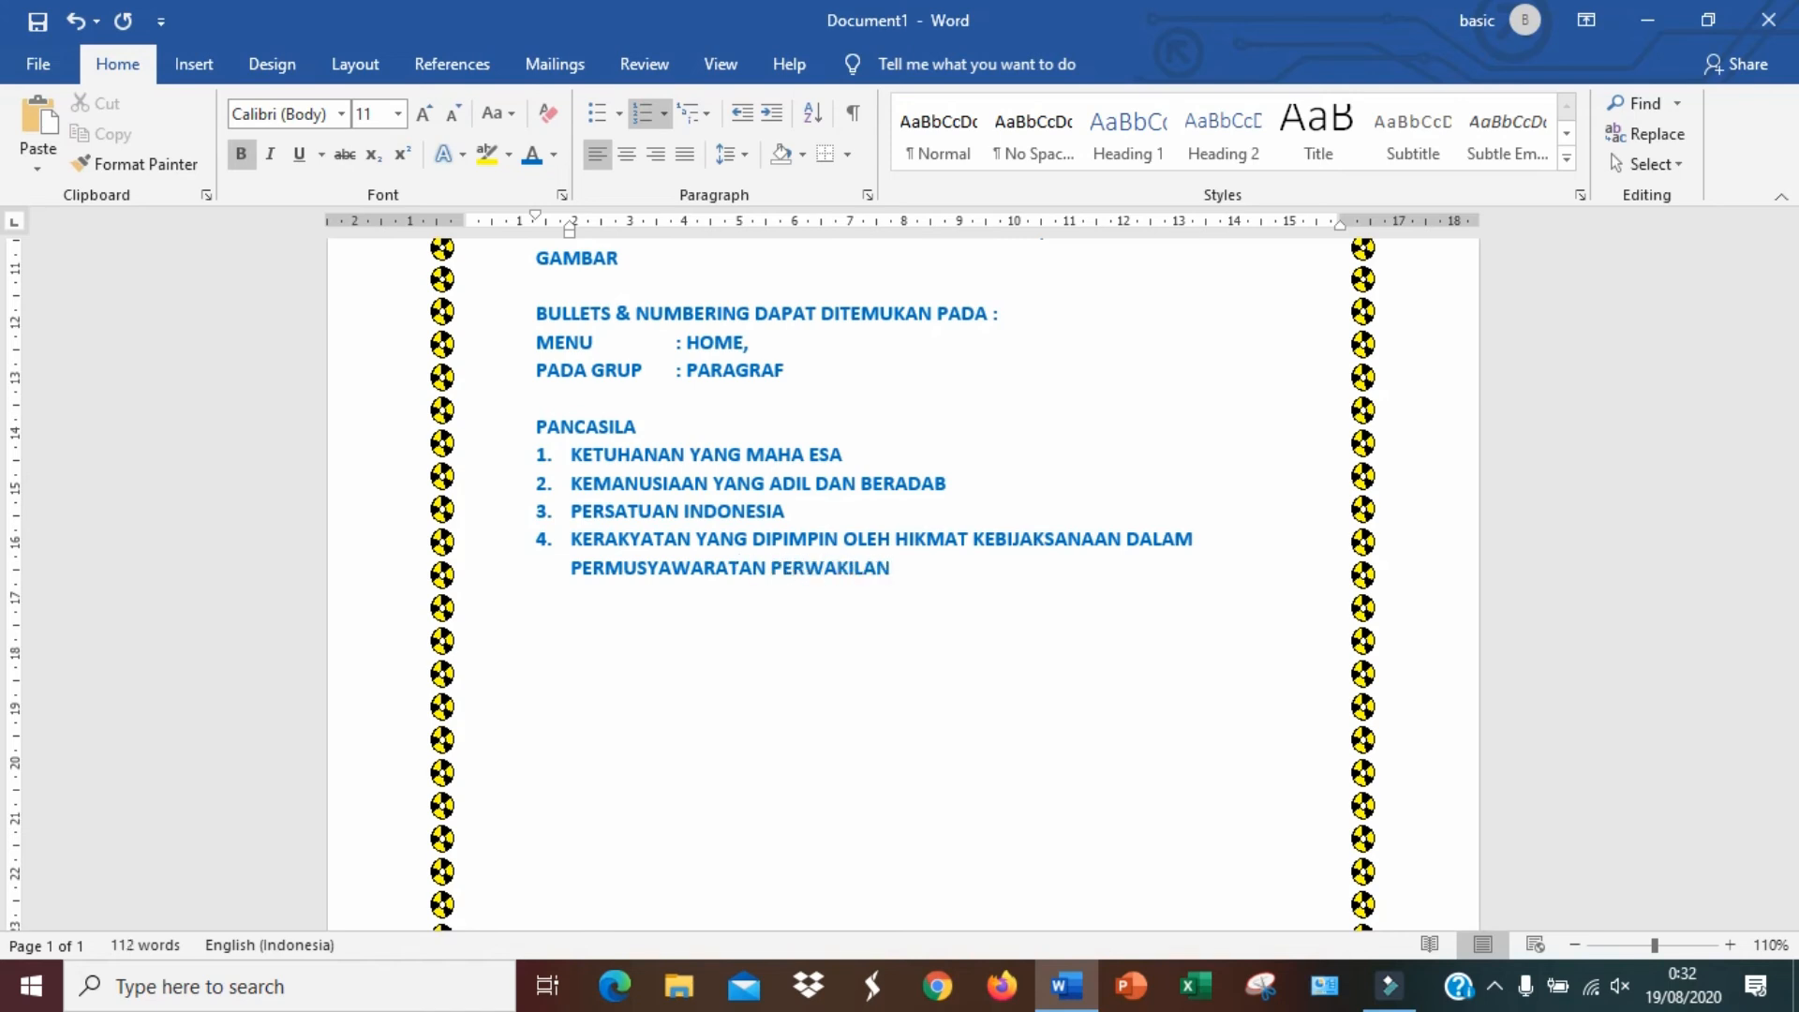
key(Return)
Enter item 5 KEADILAN SOSIAL BAGI SELURUH RAKYAT INDONESIA
text(KEADILAN SOSIAL )
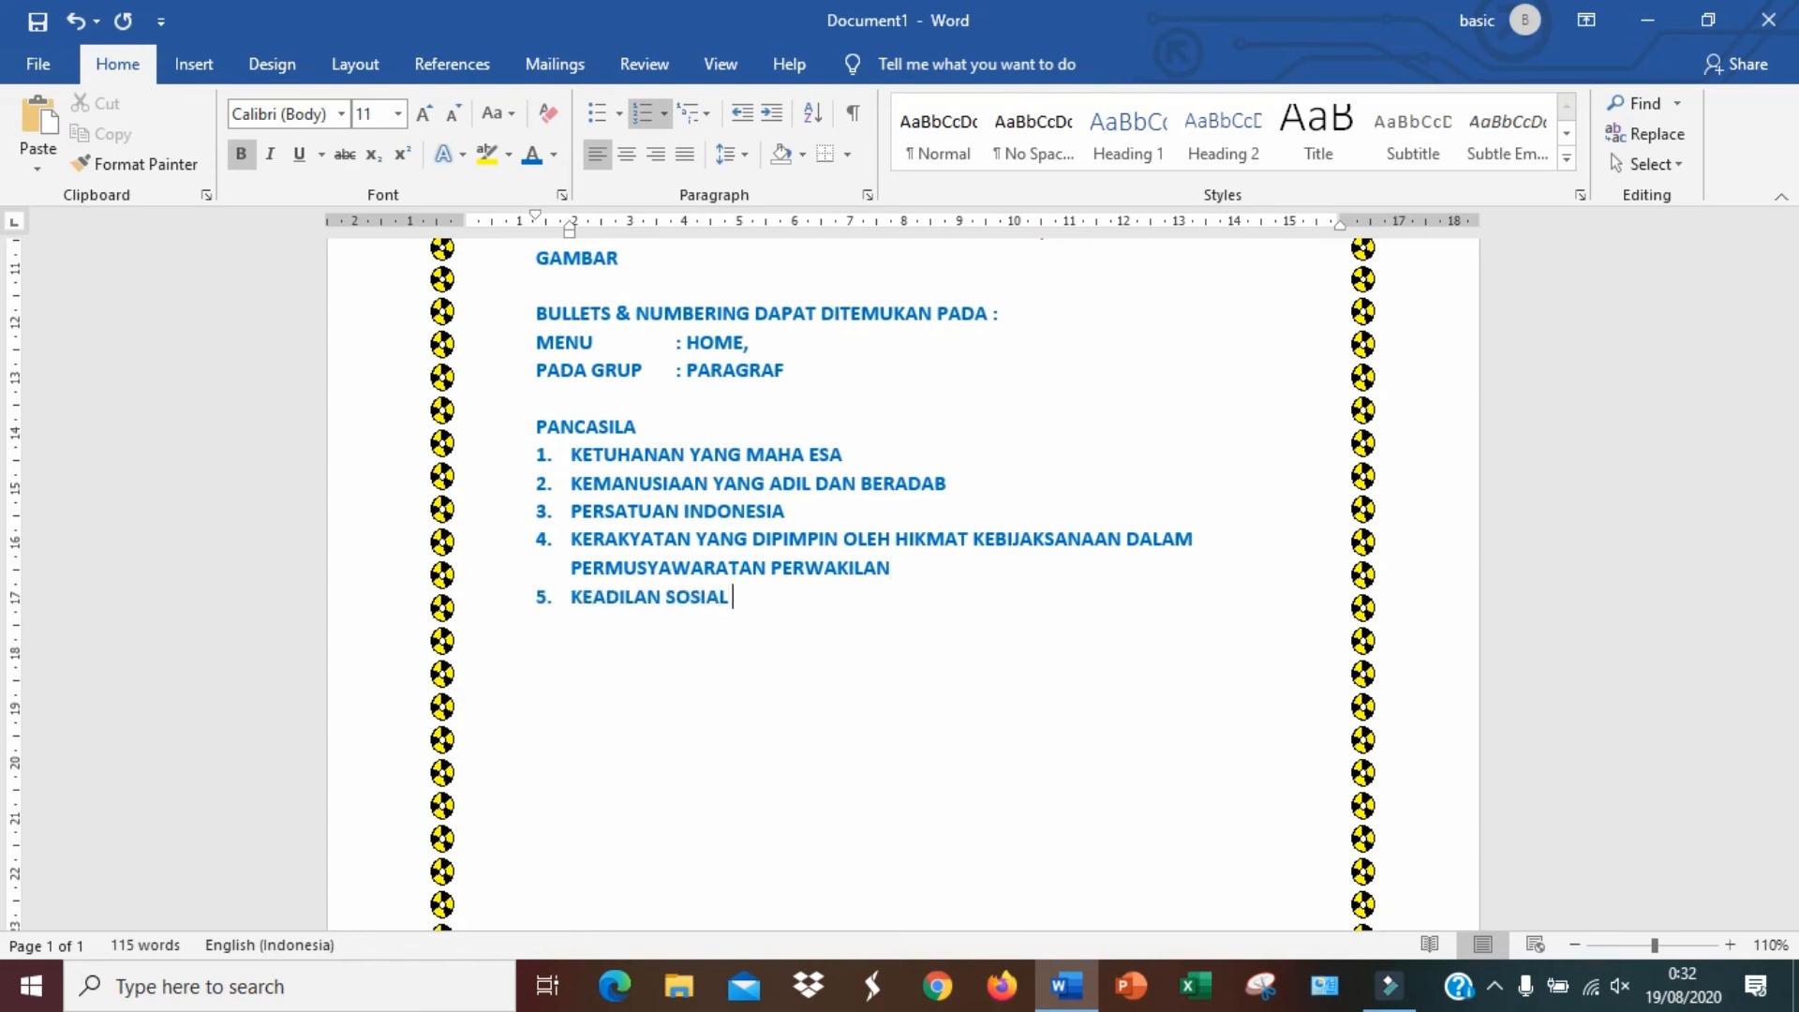
text(BAGI SELURUH)
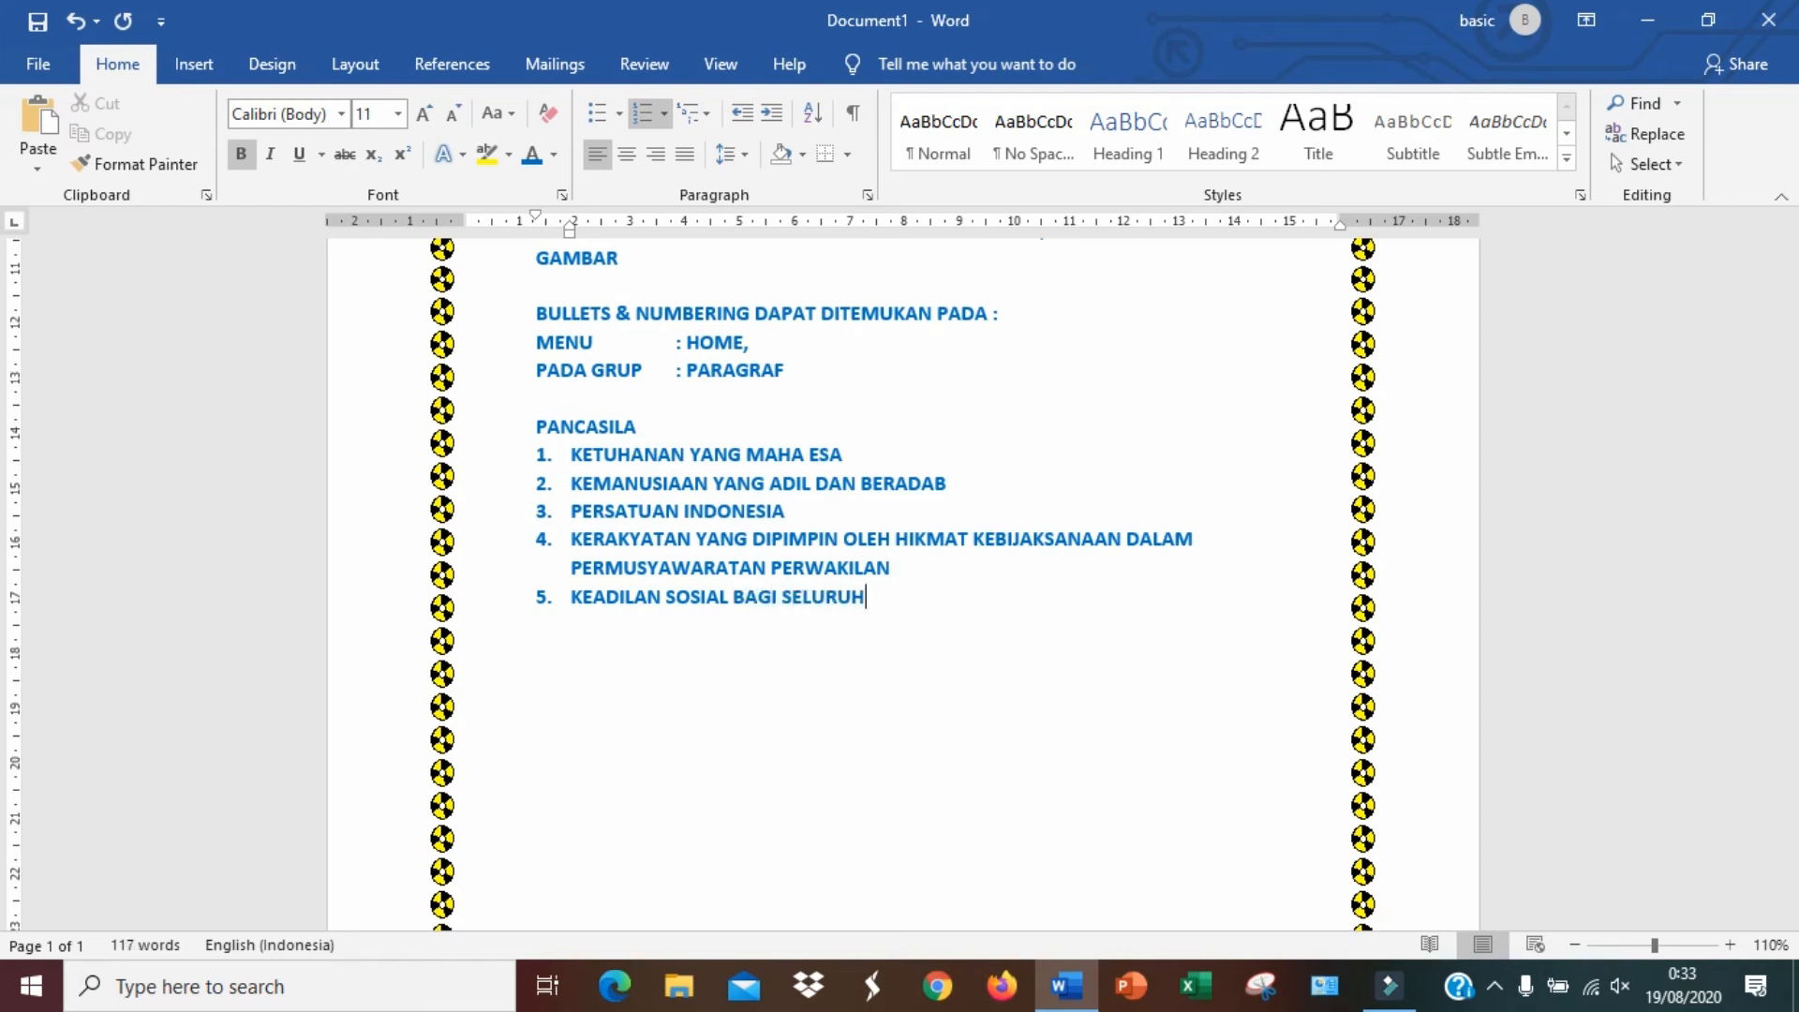
text( RAKYAT INDONESIA)
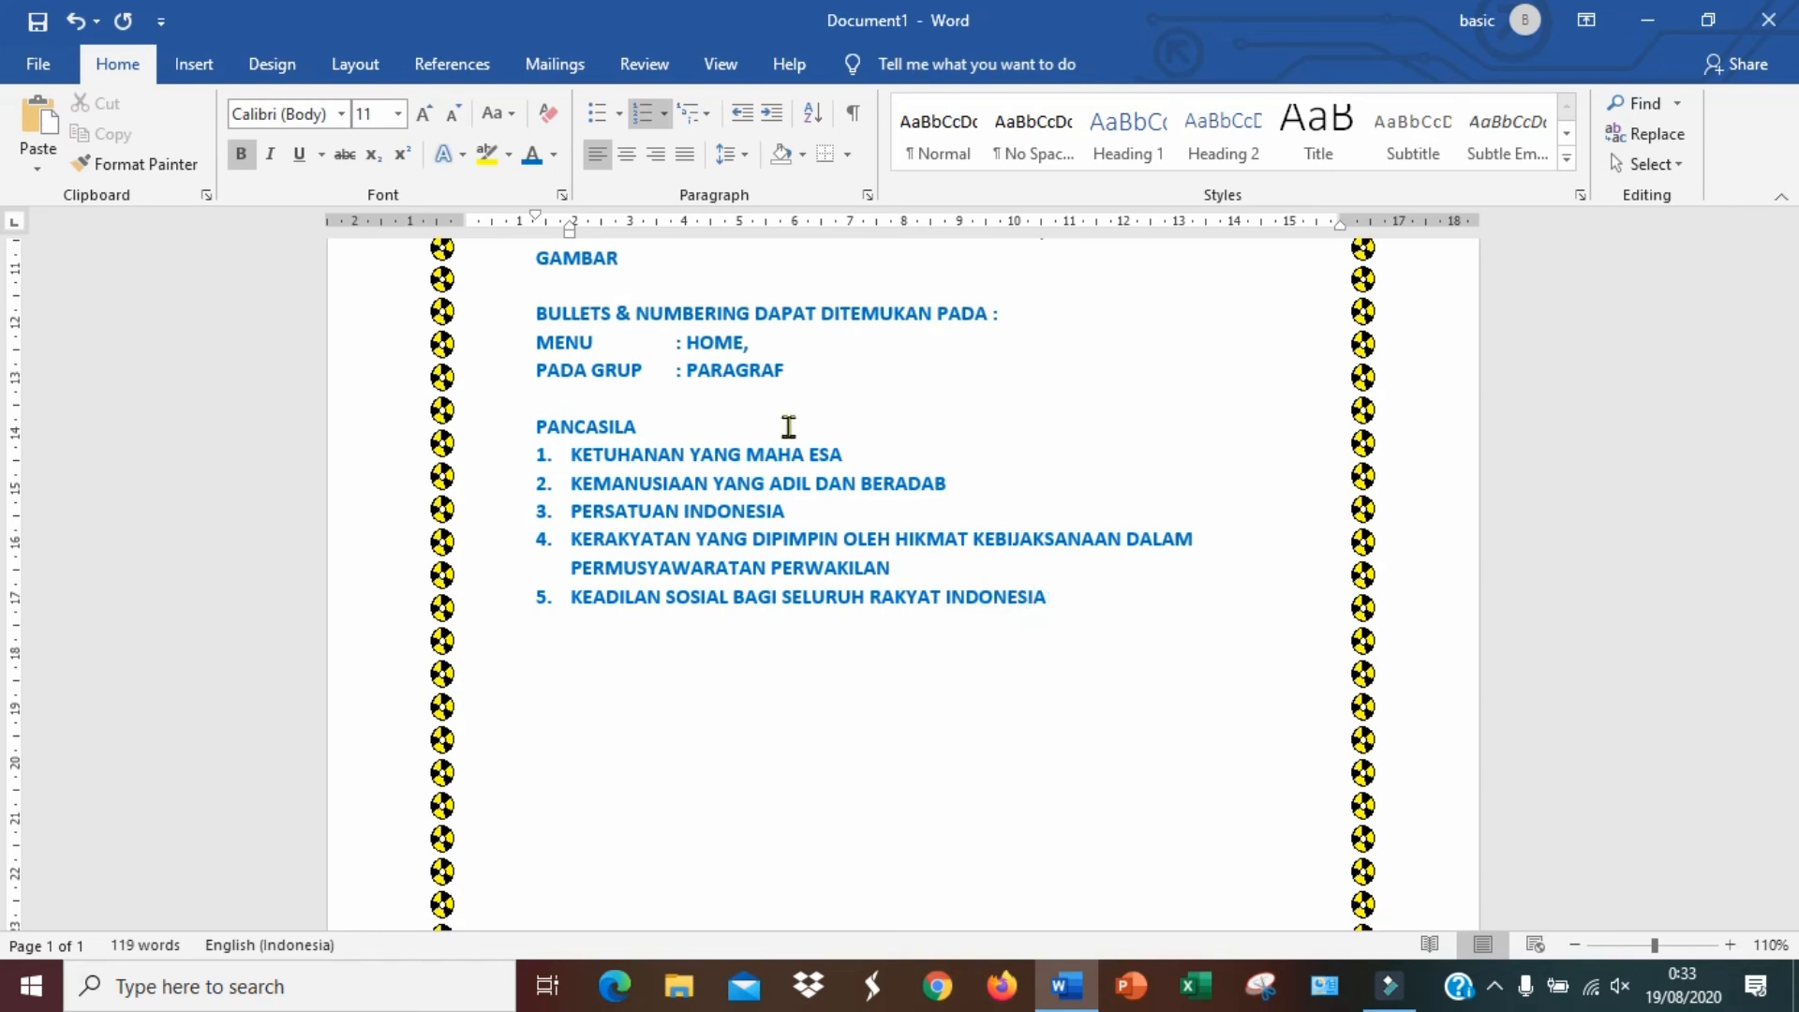
Convert the selected Pancasila list items to round bullets
drag(1058, 603, 578, 475)
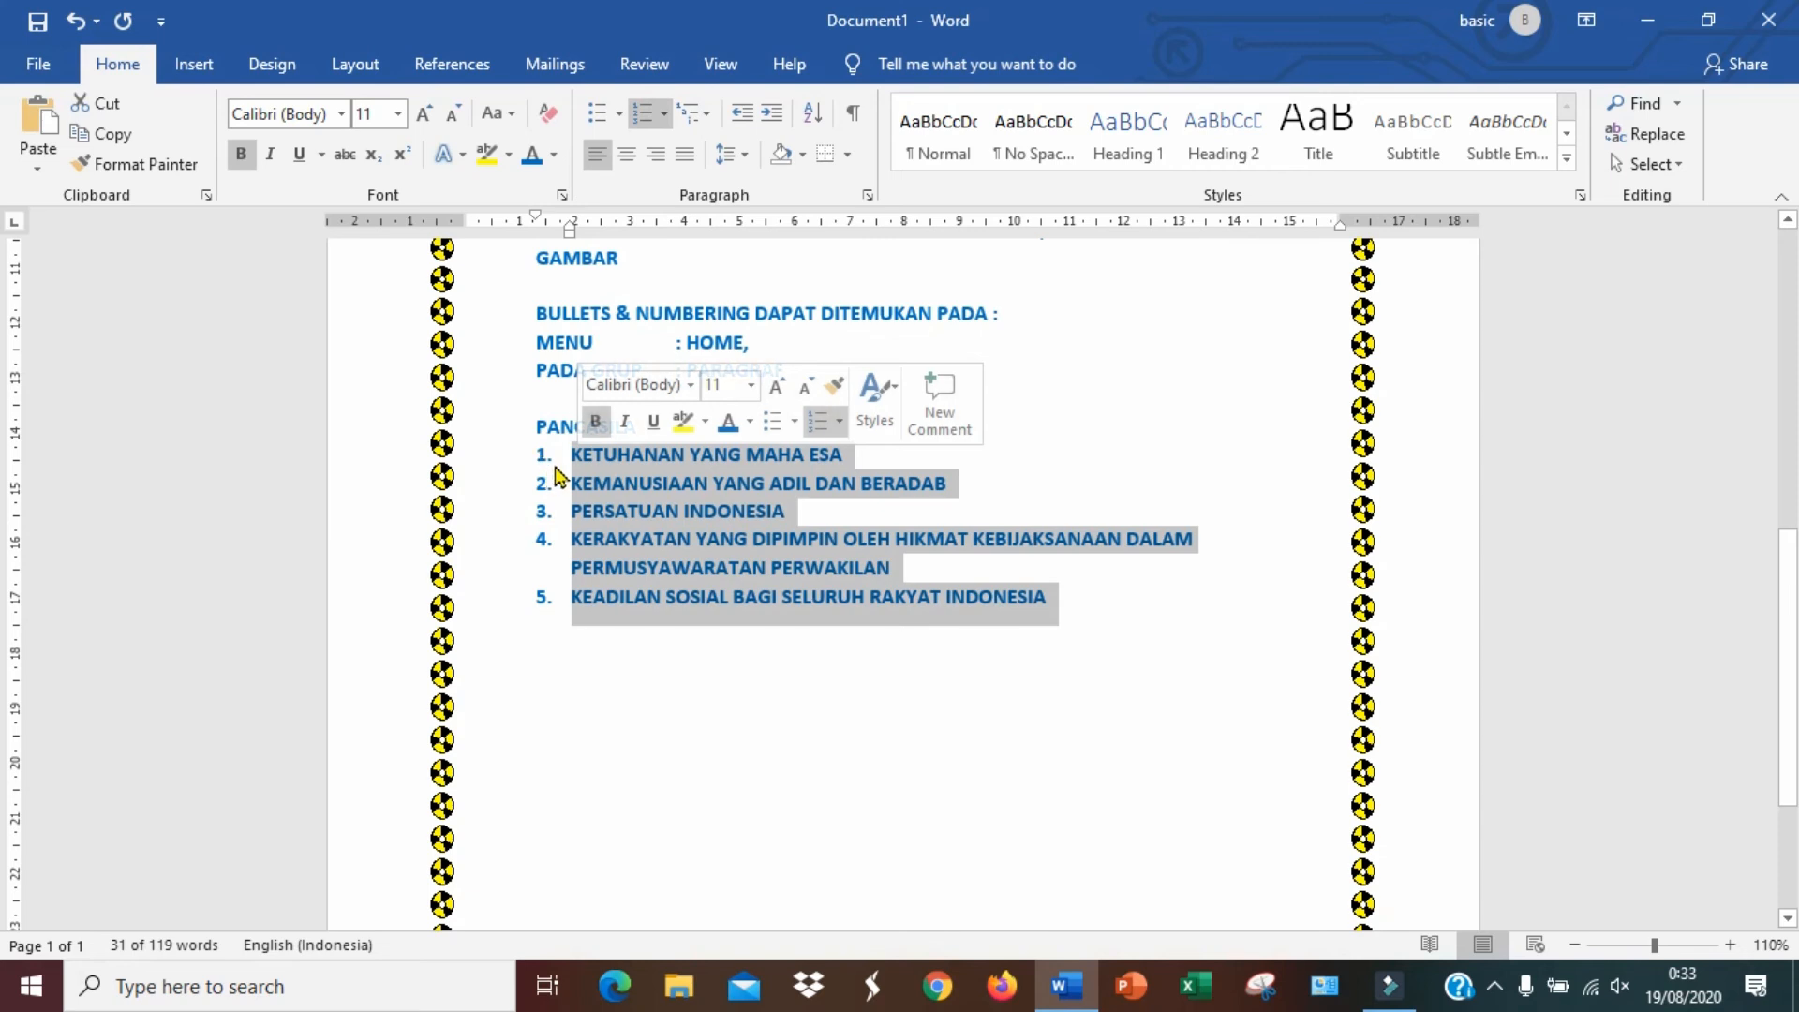
click(568, 461)
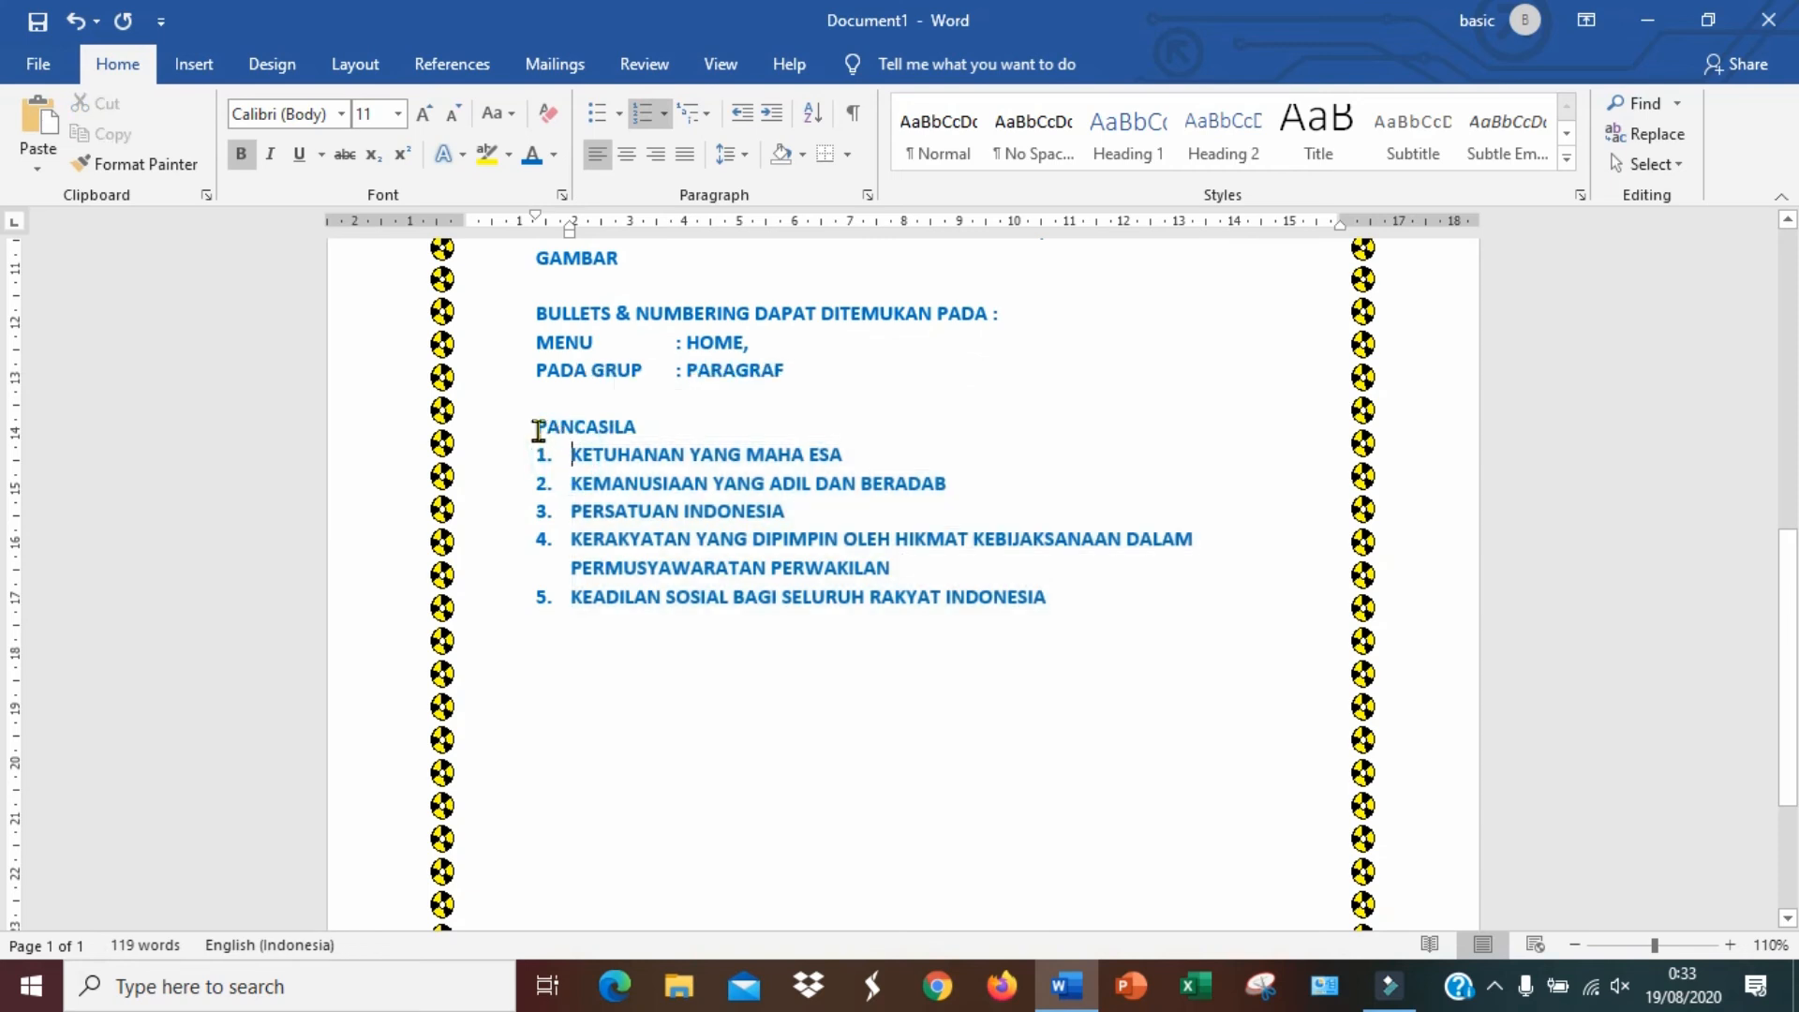
click(538, 430)
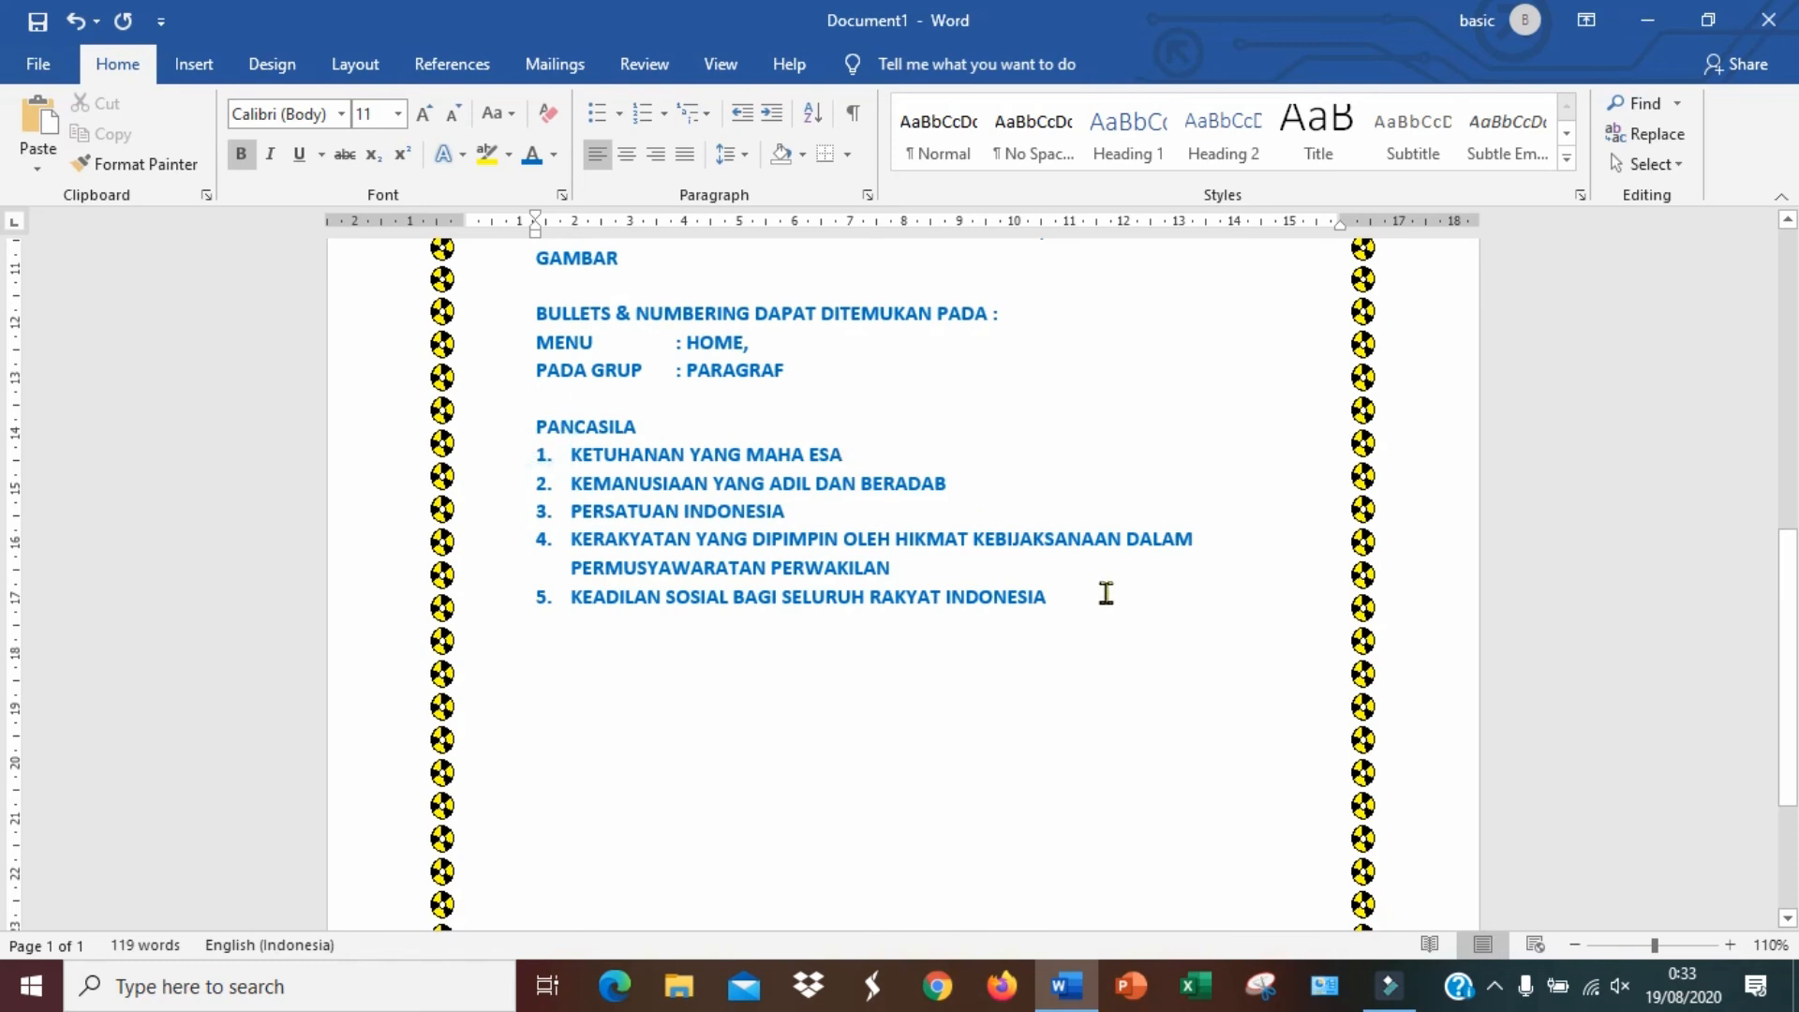
drag(1031, 598, 564, 463)
scroll(595, 515, up, 1)
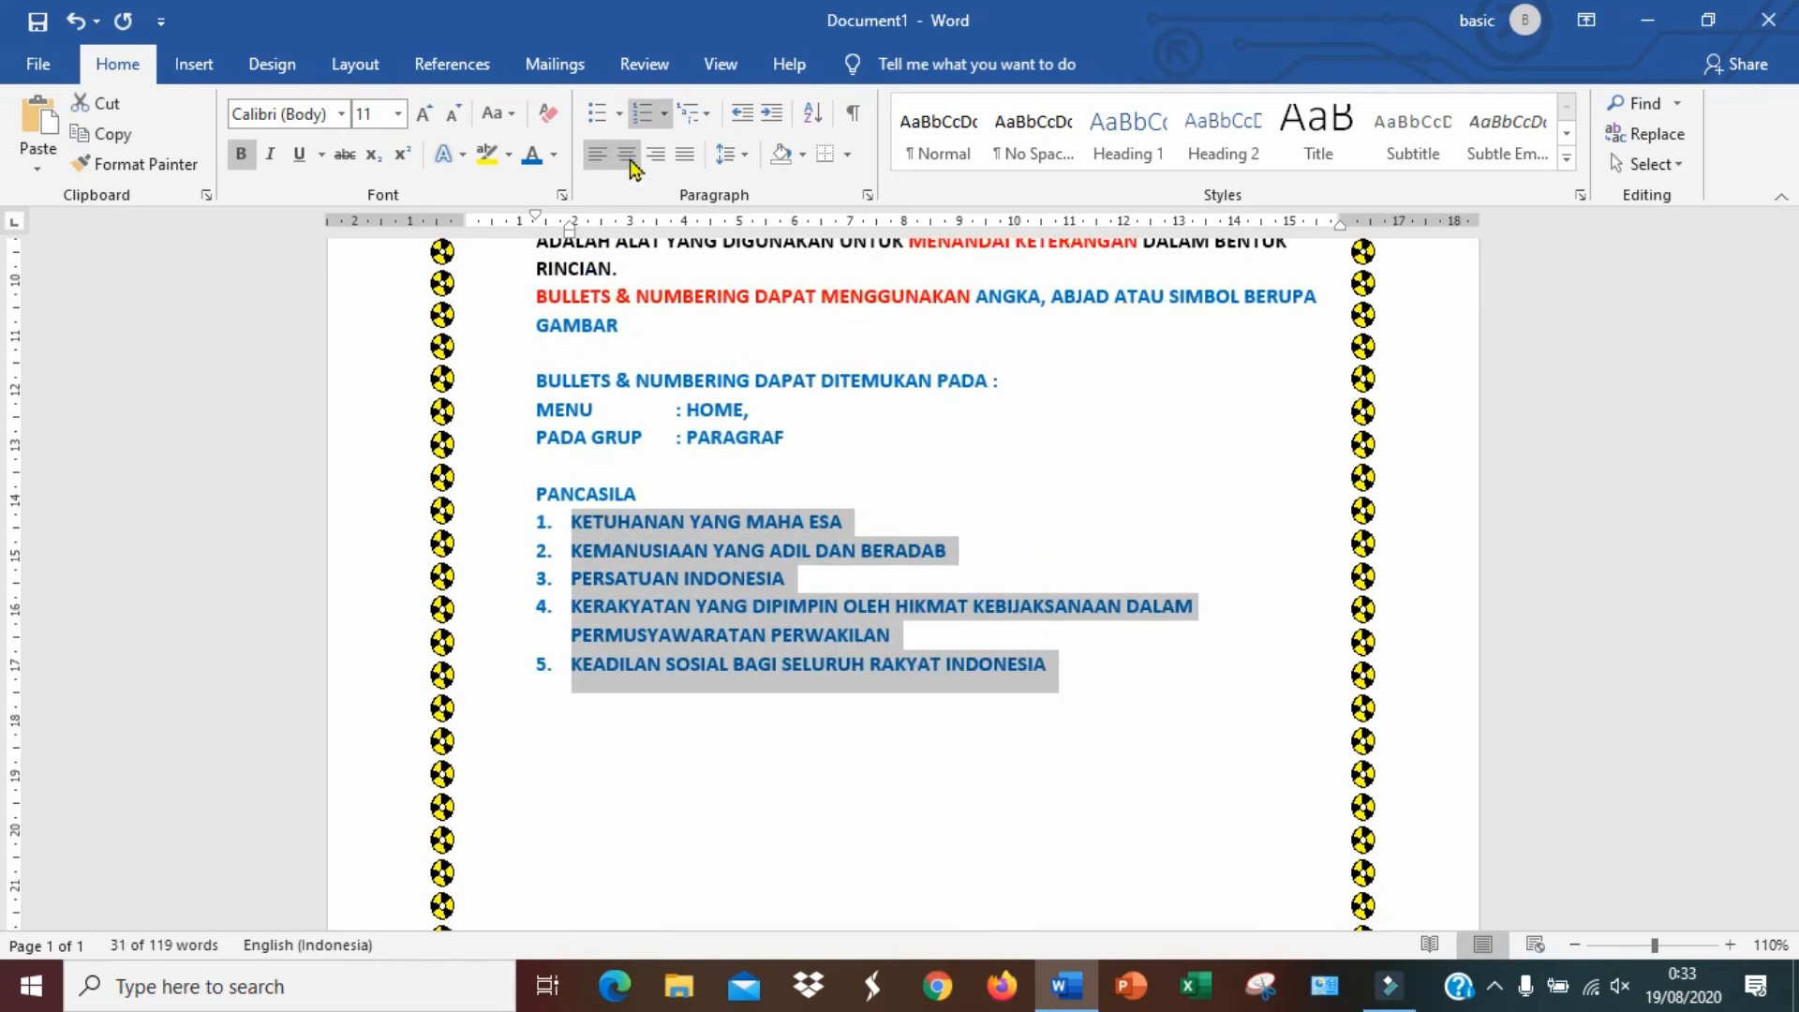
click(618, 113)
click(688, 279)
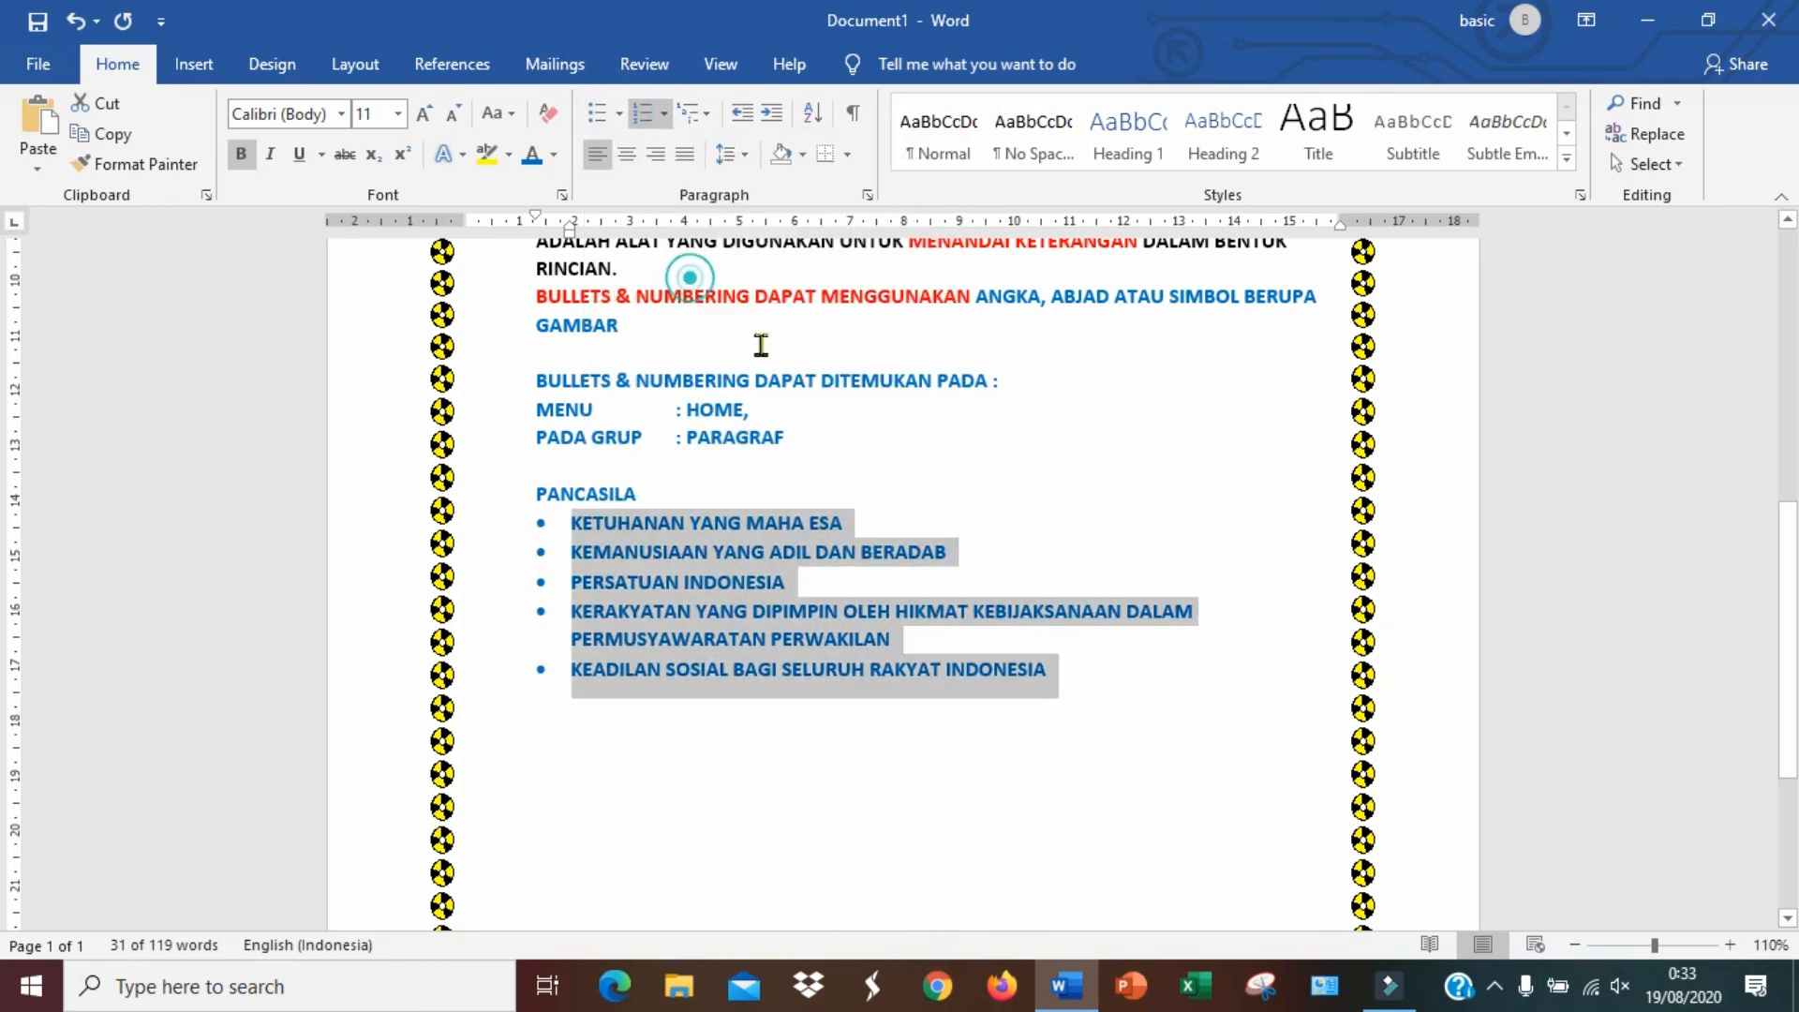
Change the Pancasila list's bullets to check marks from the bullet library
click(1082, 693)
drag(1068, 679, 553, 548)
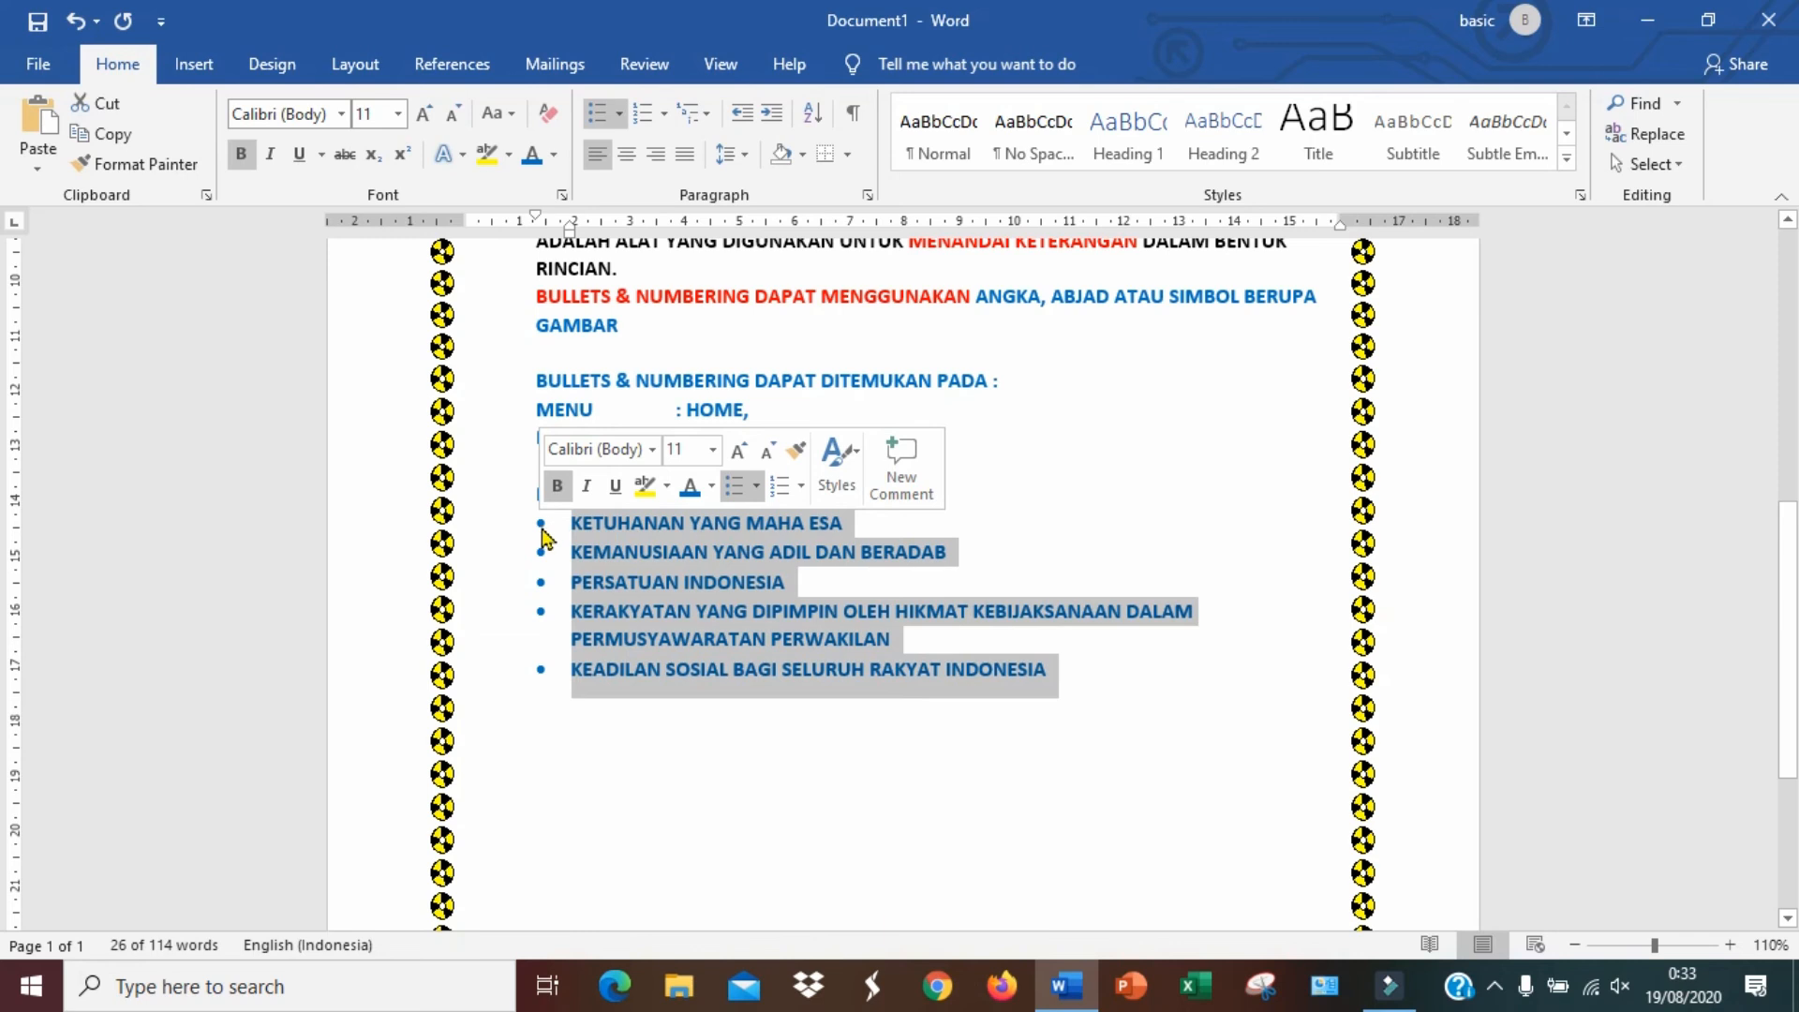
click(619, 118)
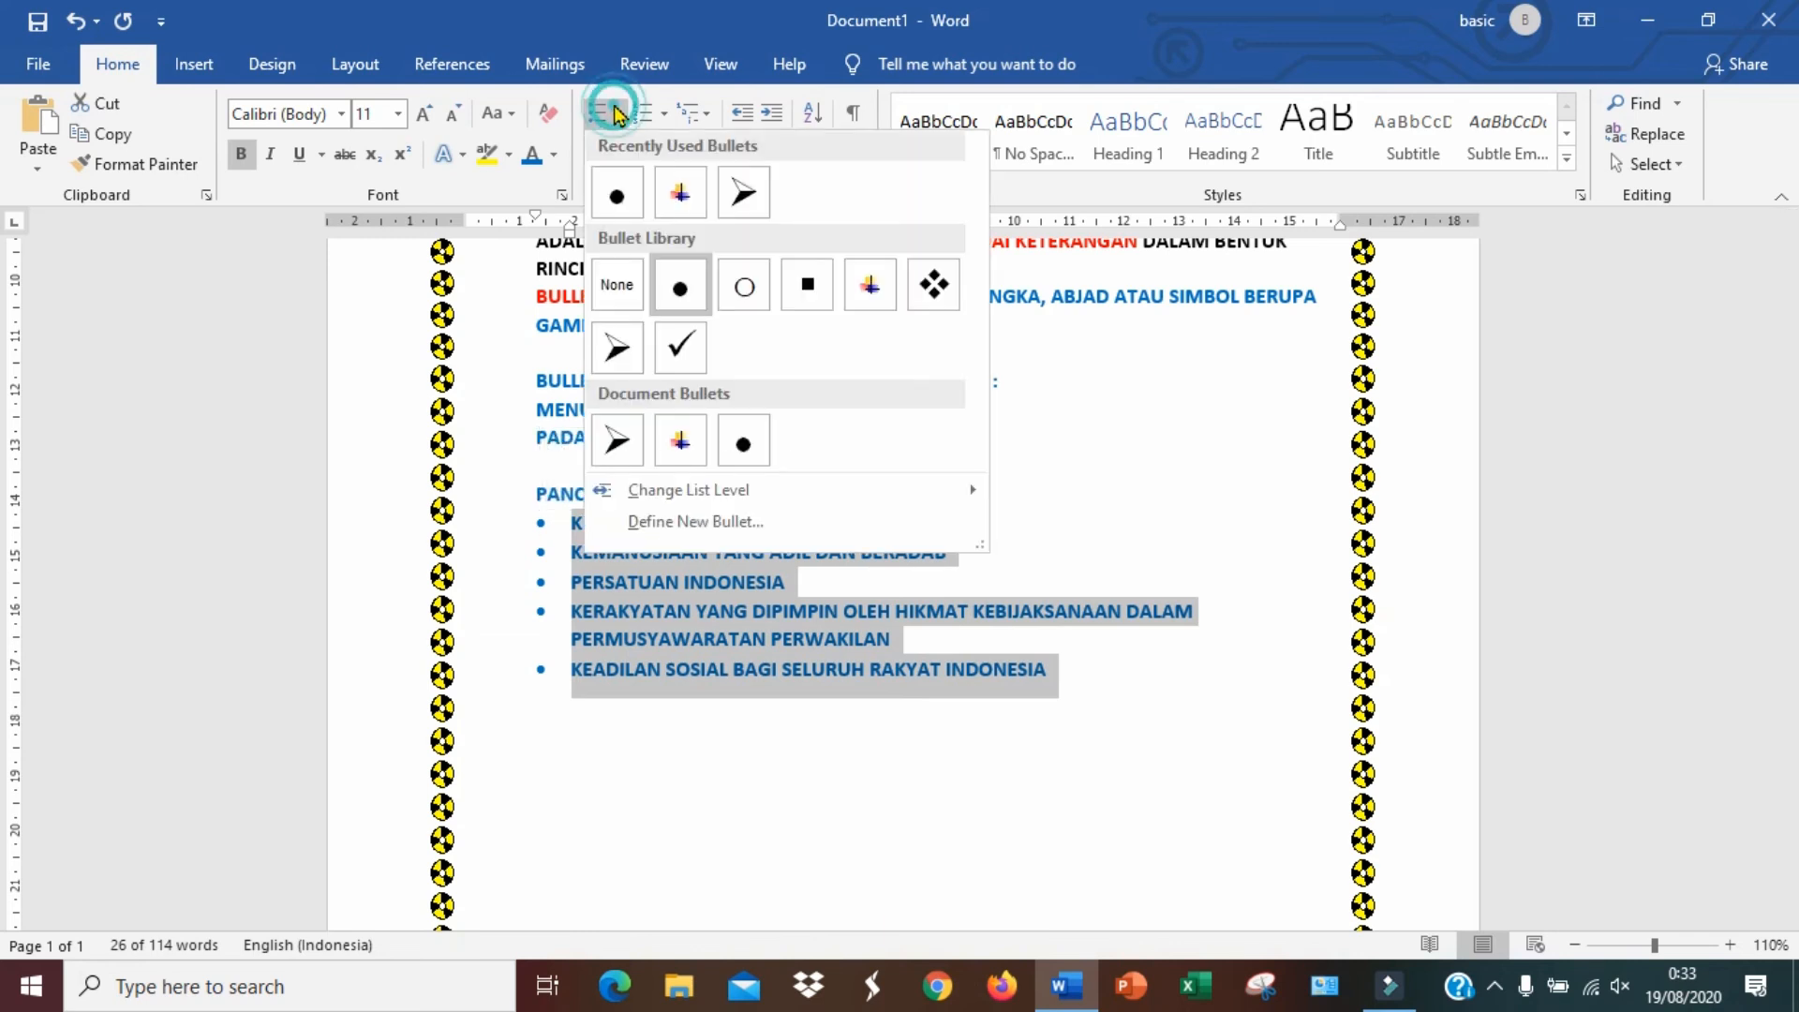
click(680, 356)
click(797, 553)
Switch the Pancasila list back to 1. 2. 3. numbering
drag(1069, 668, 562, 520)
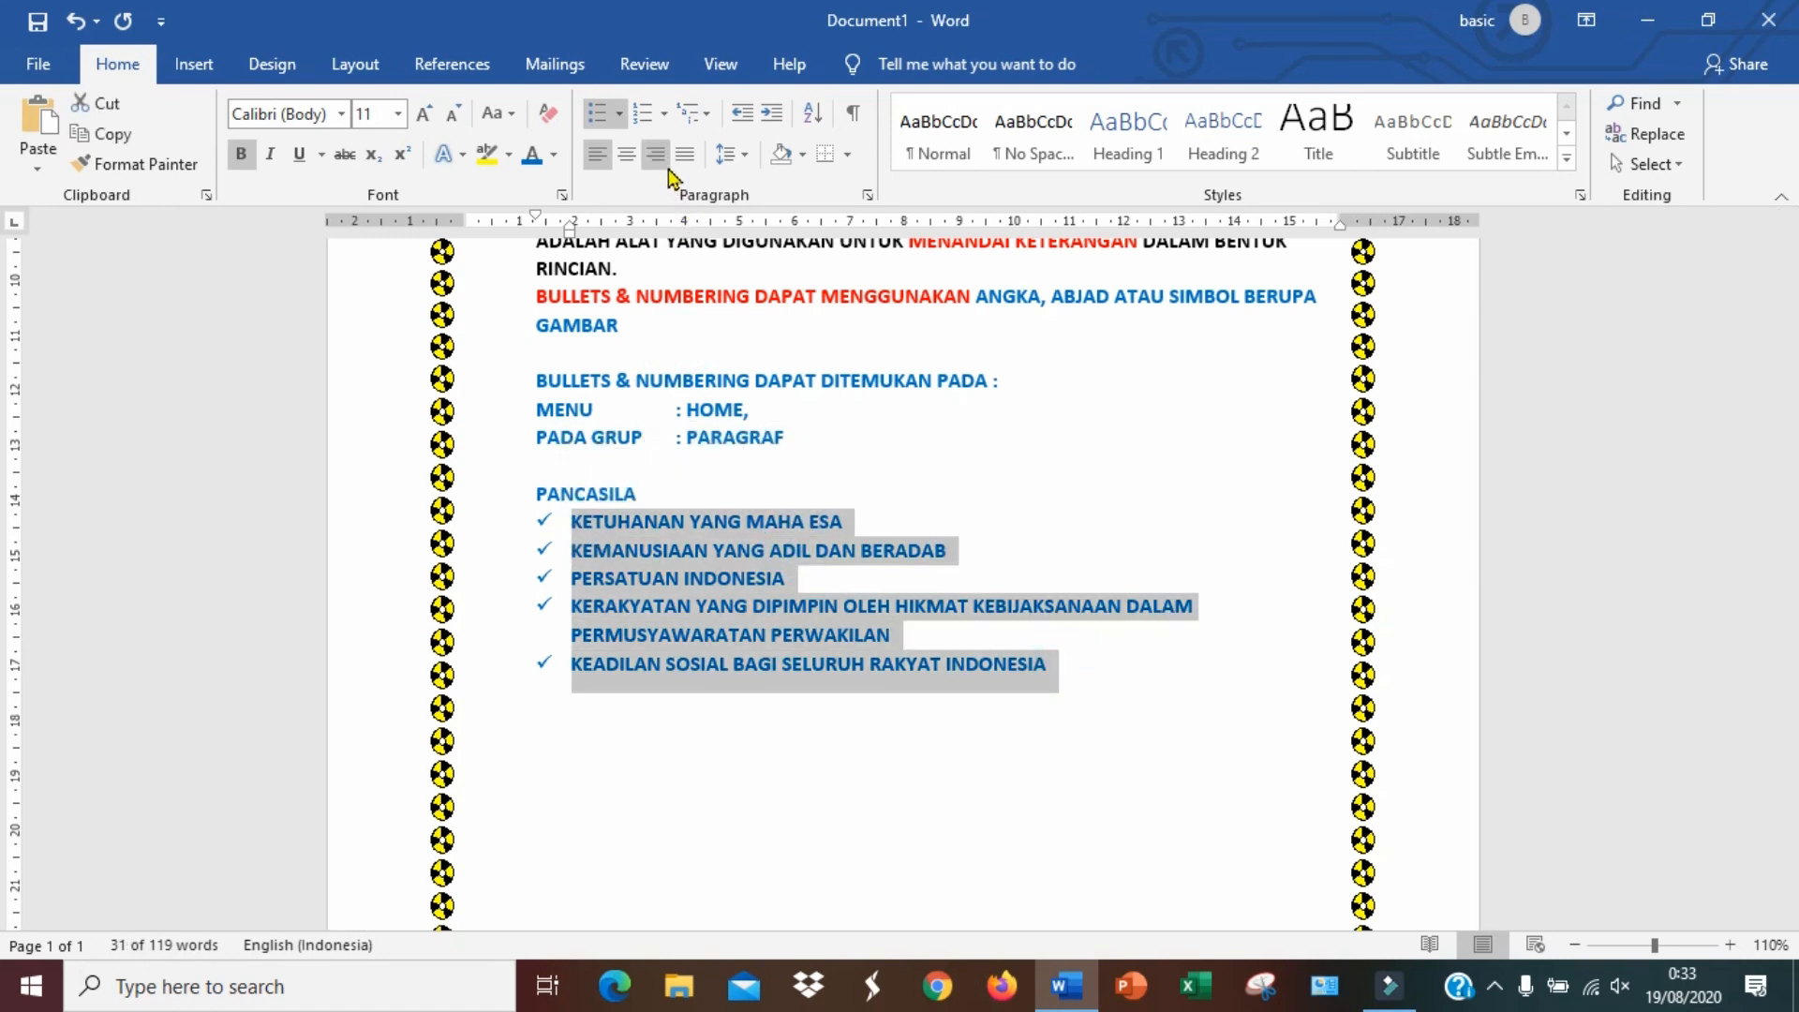
click(663, 113)
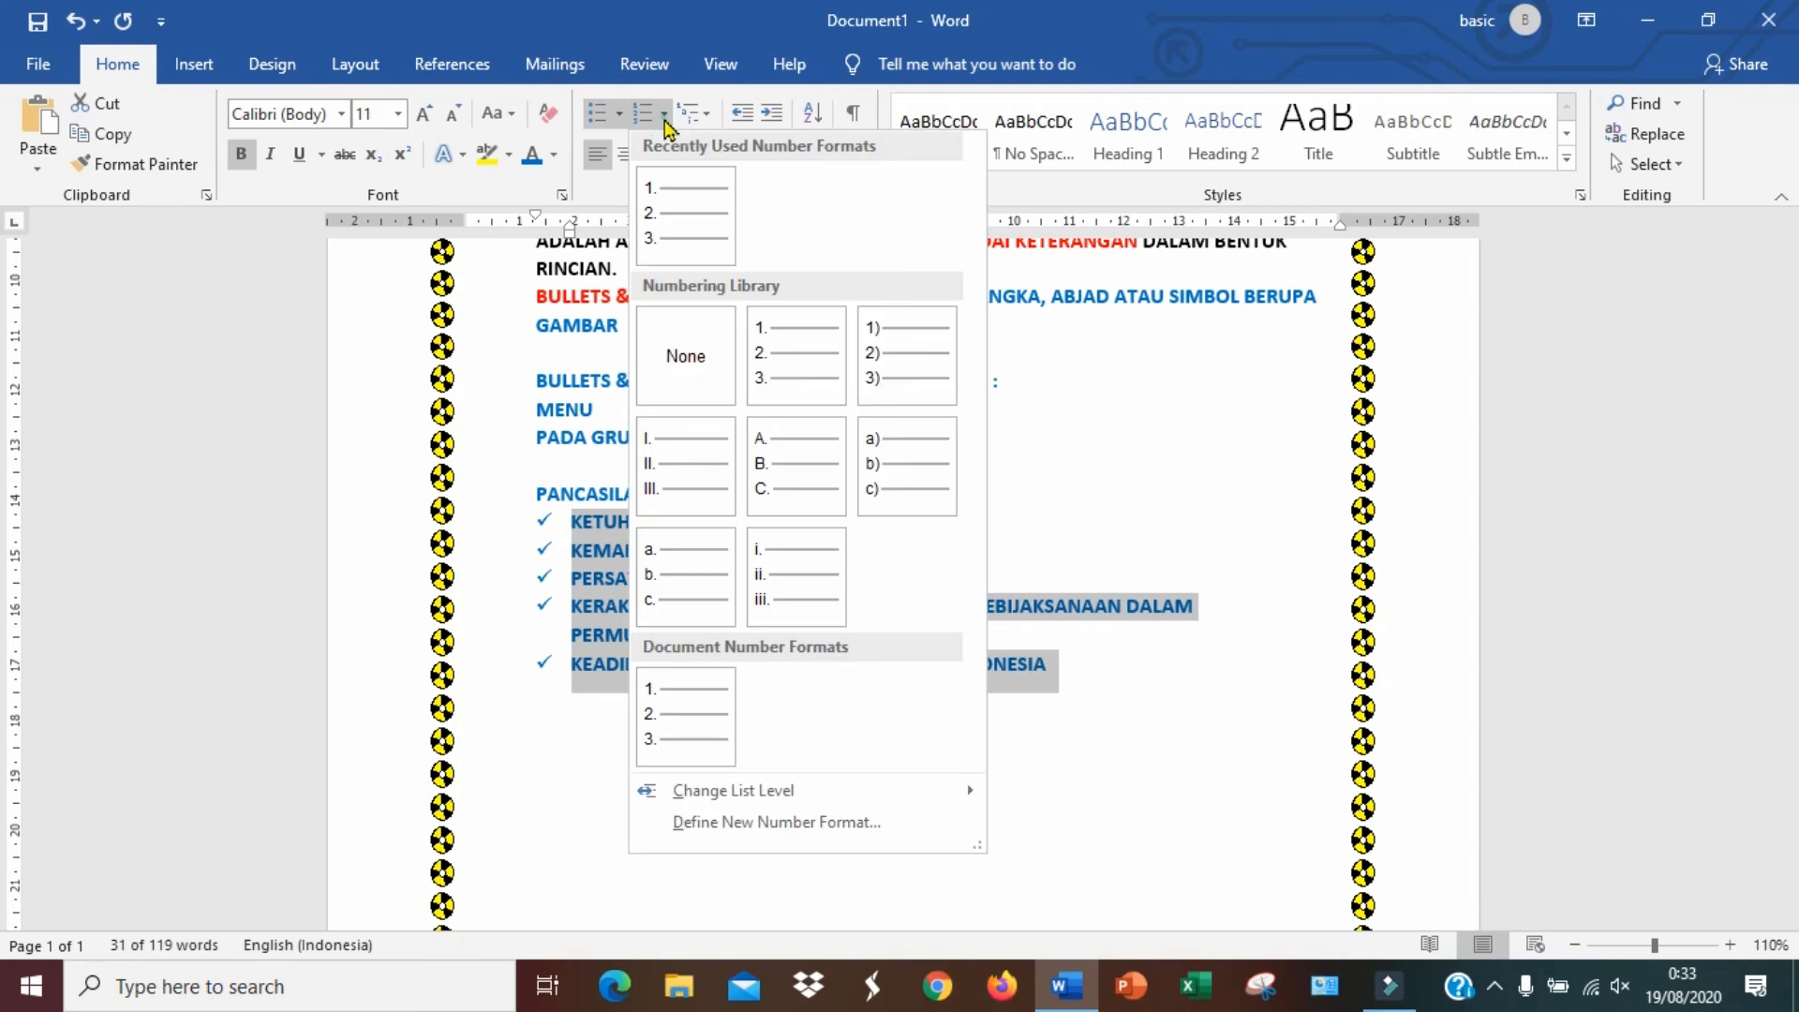
click(673, 215)
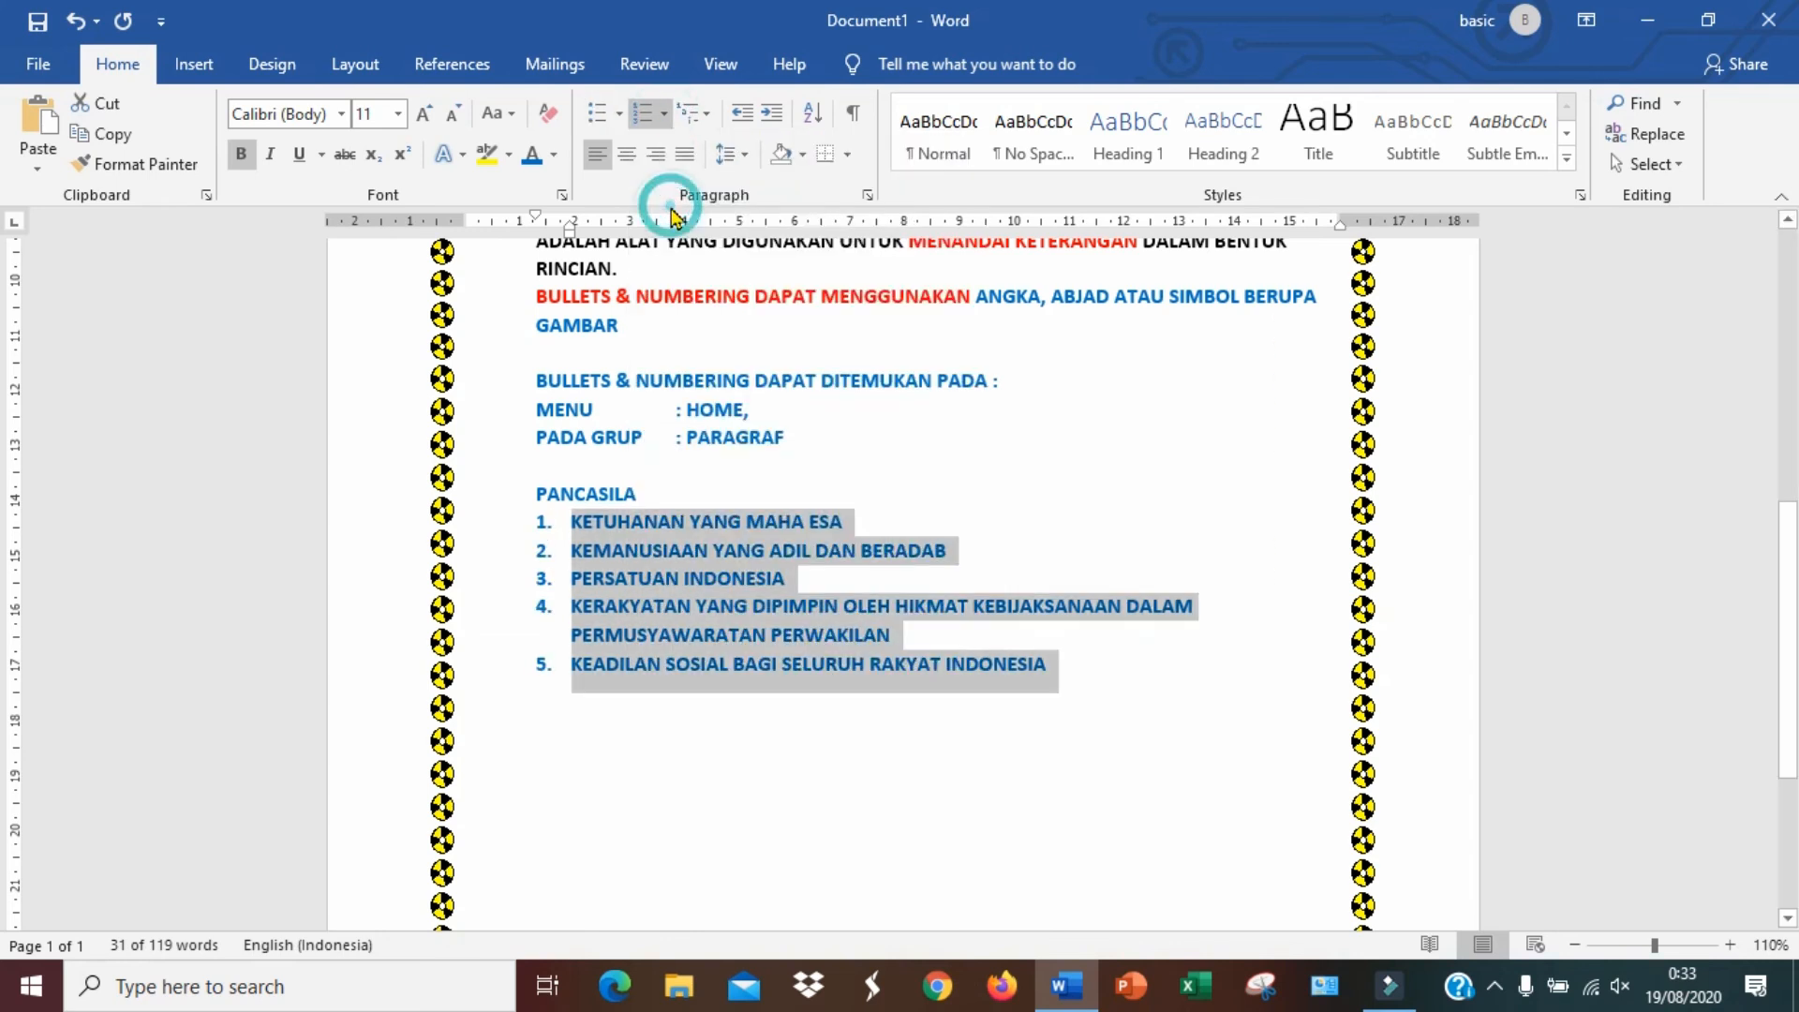
Insert an extra blank line above the PANCASILA heading
click(647, 461)
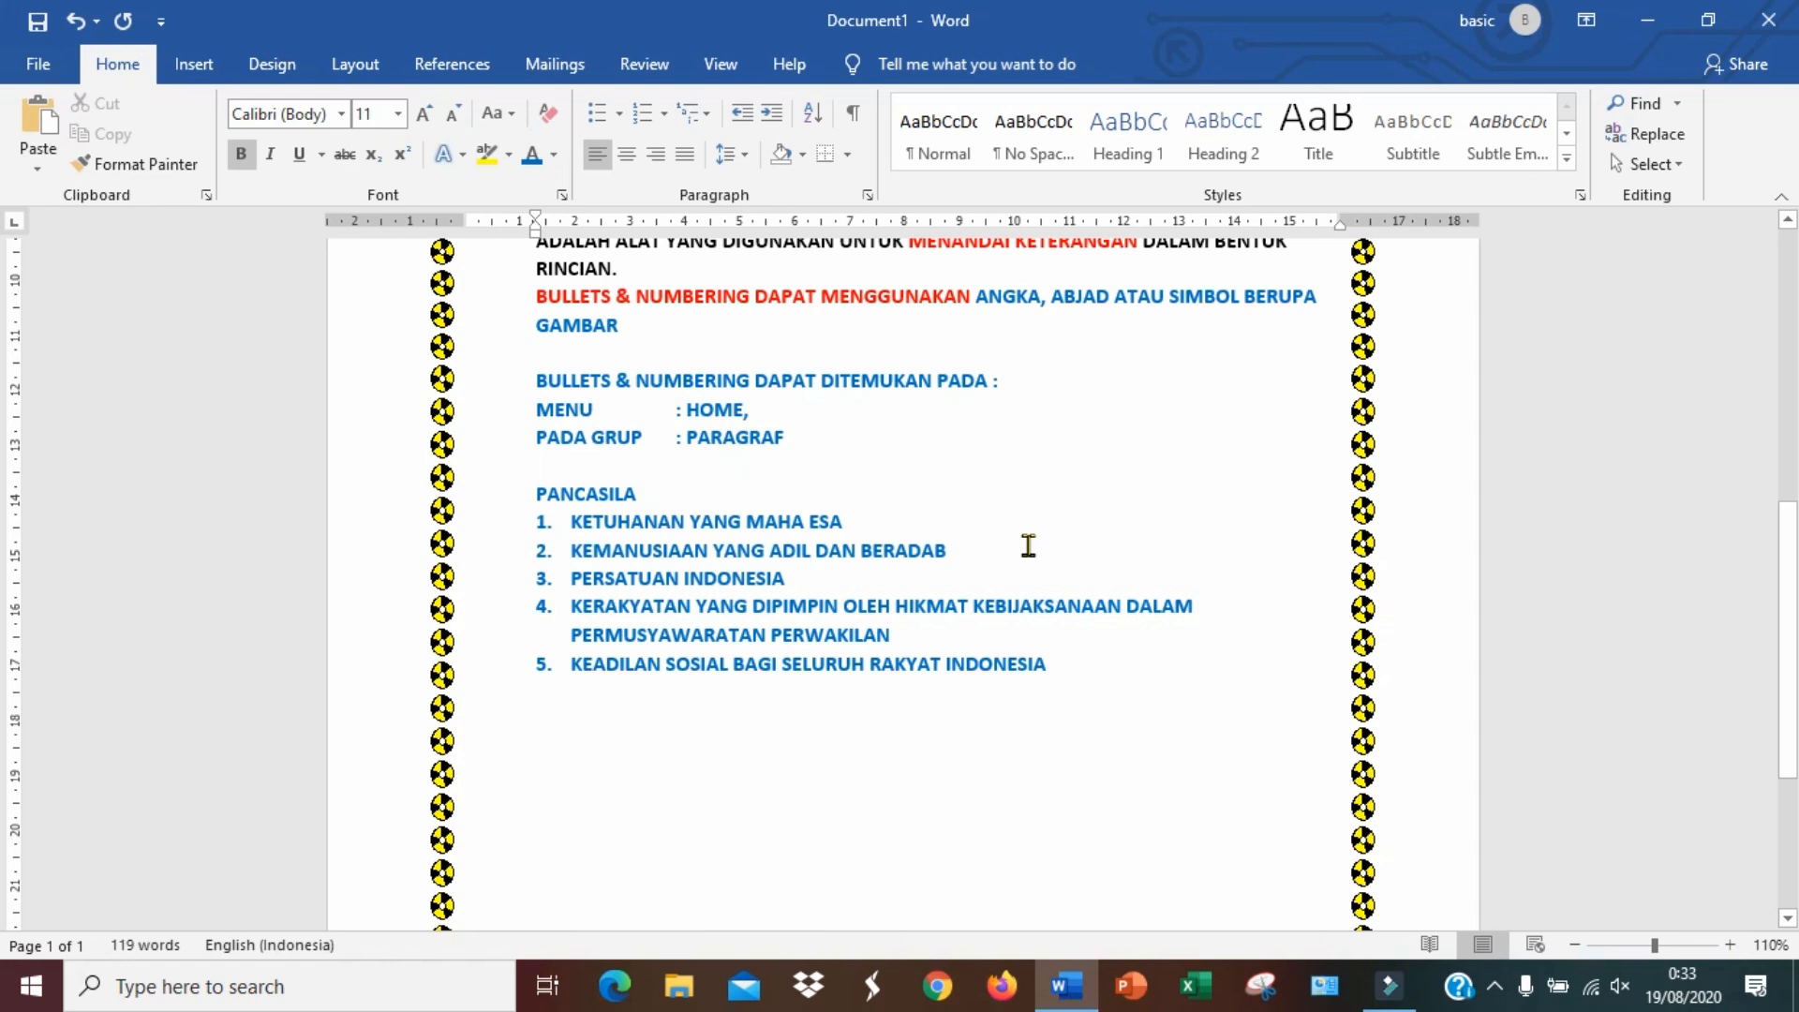
key(Return)
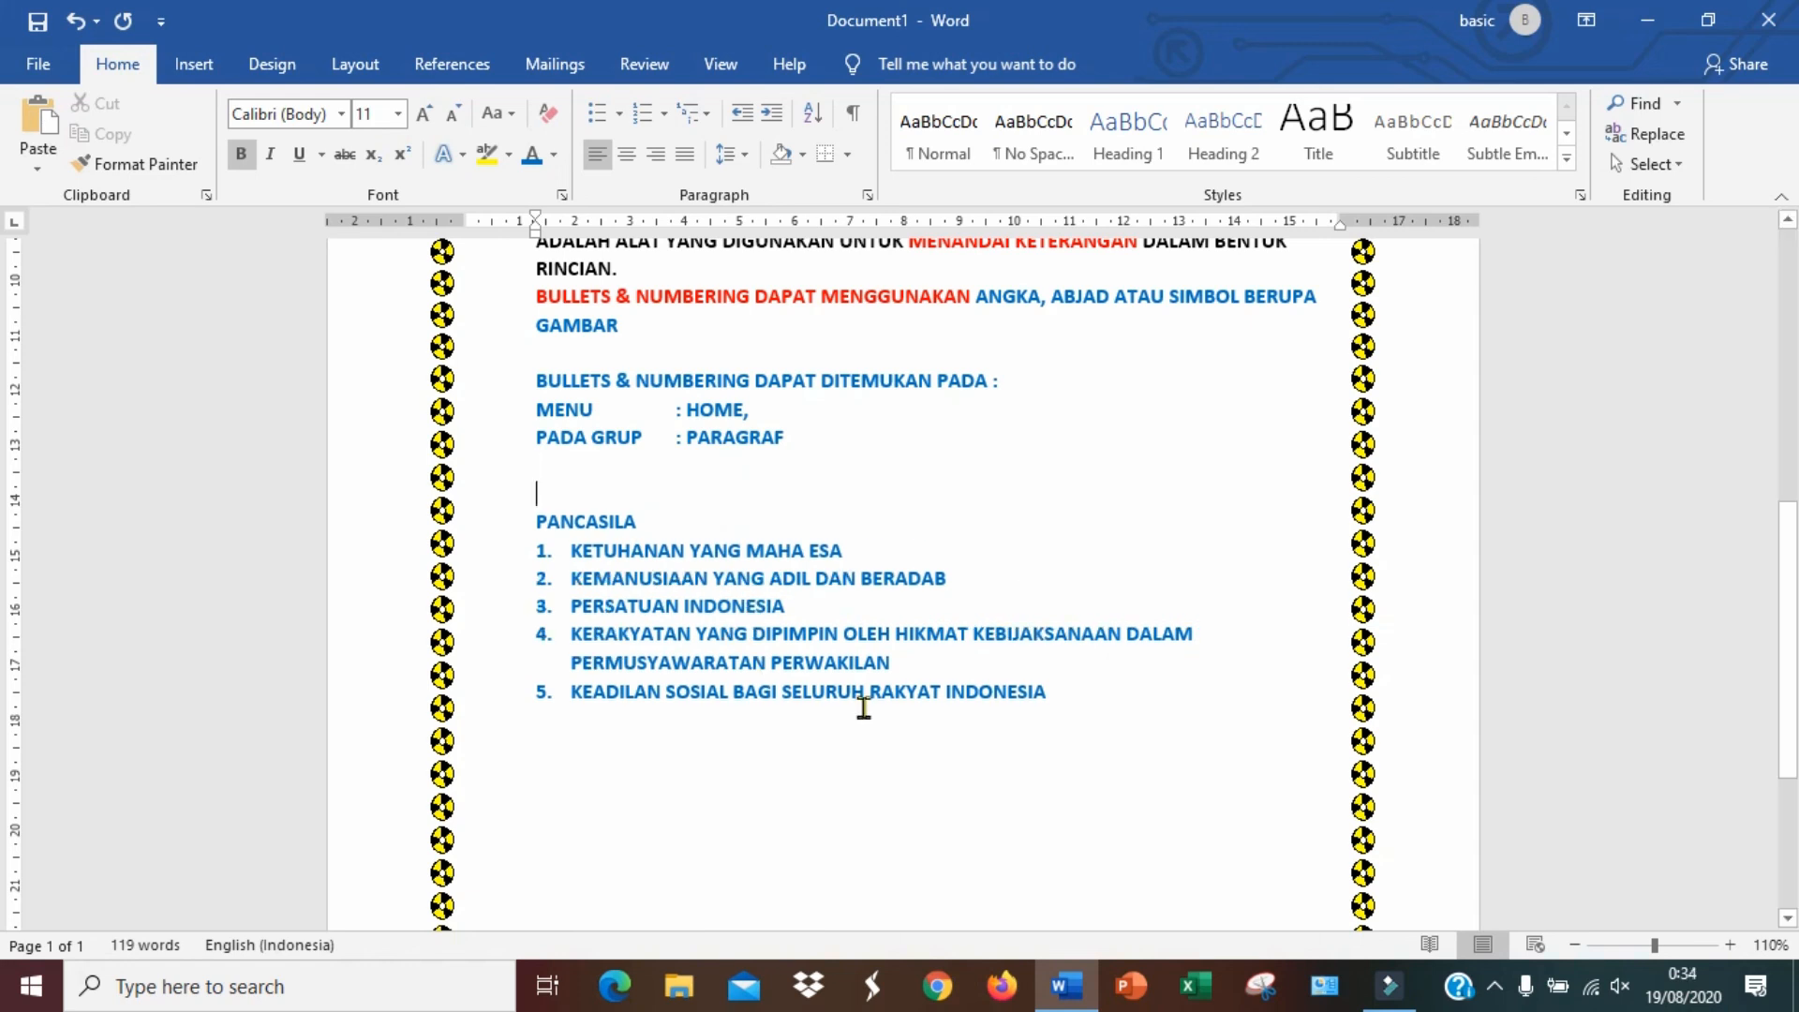
Select the Pancasila list items and their numbers one by one to examine the list formatting
scroll(881, 703, up, 2)
scroll(902, 726, down, 1)
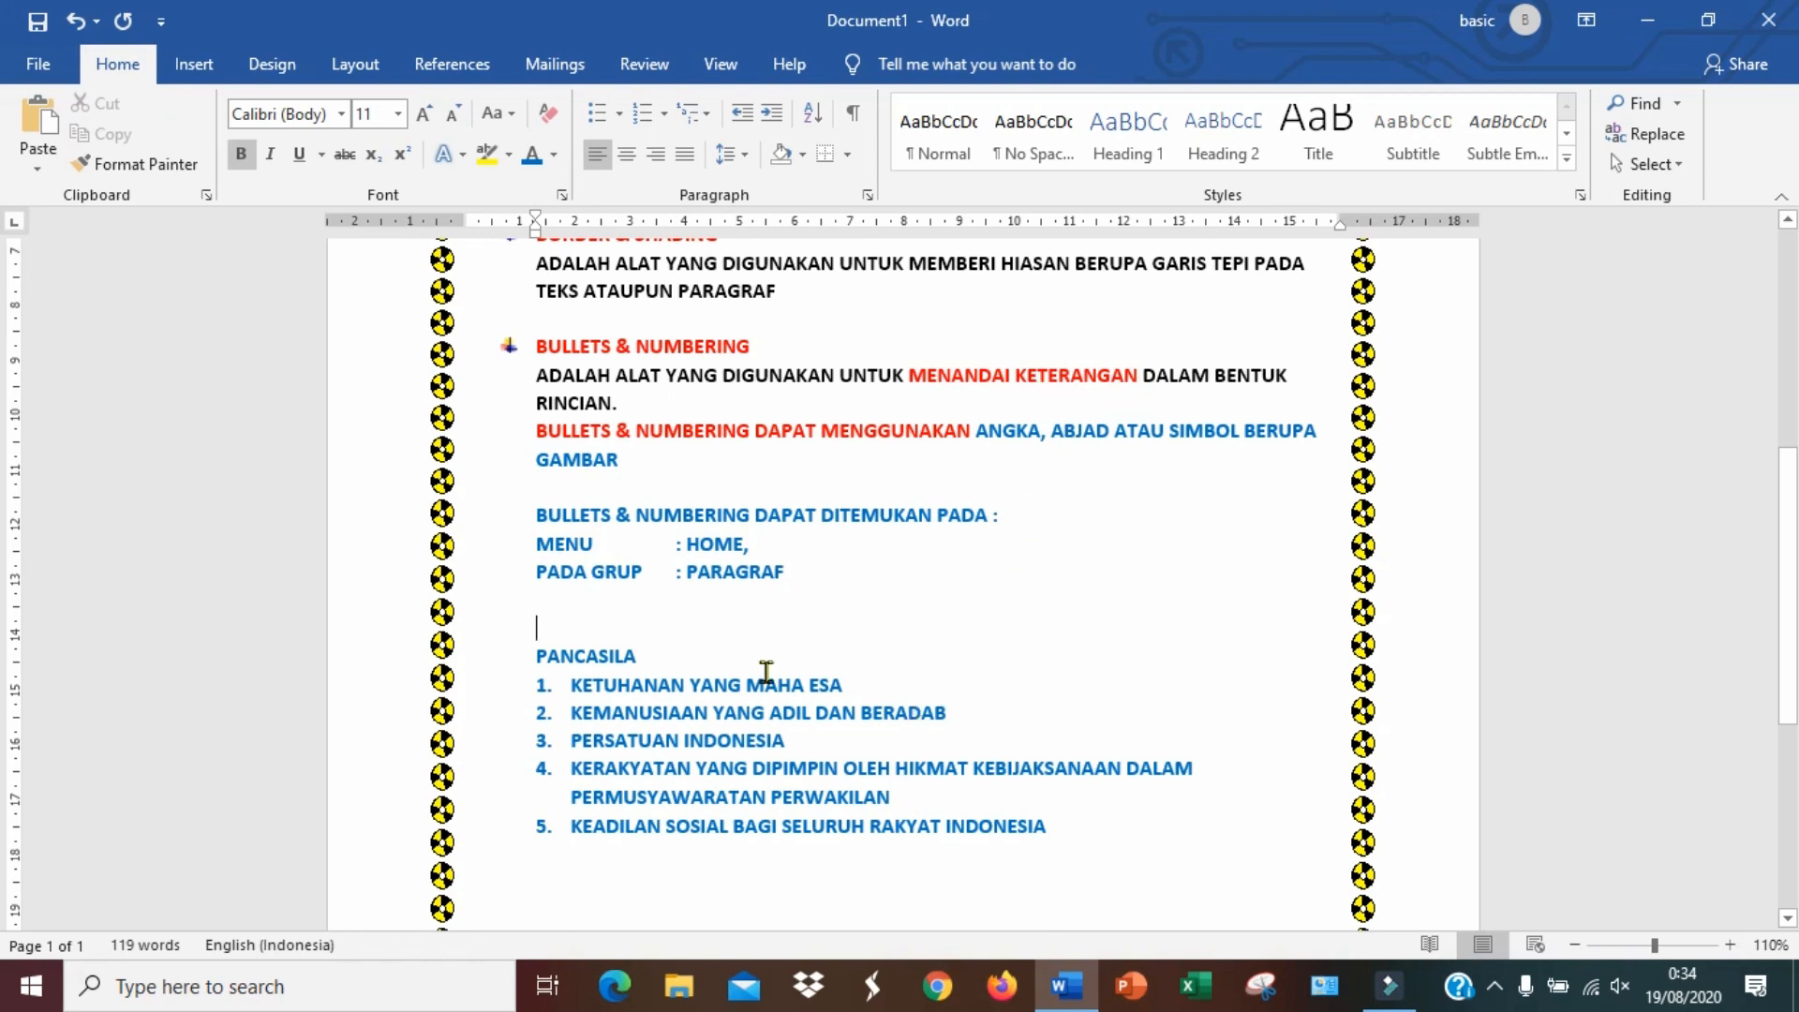
drag(574, 691, 887, 687)
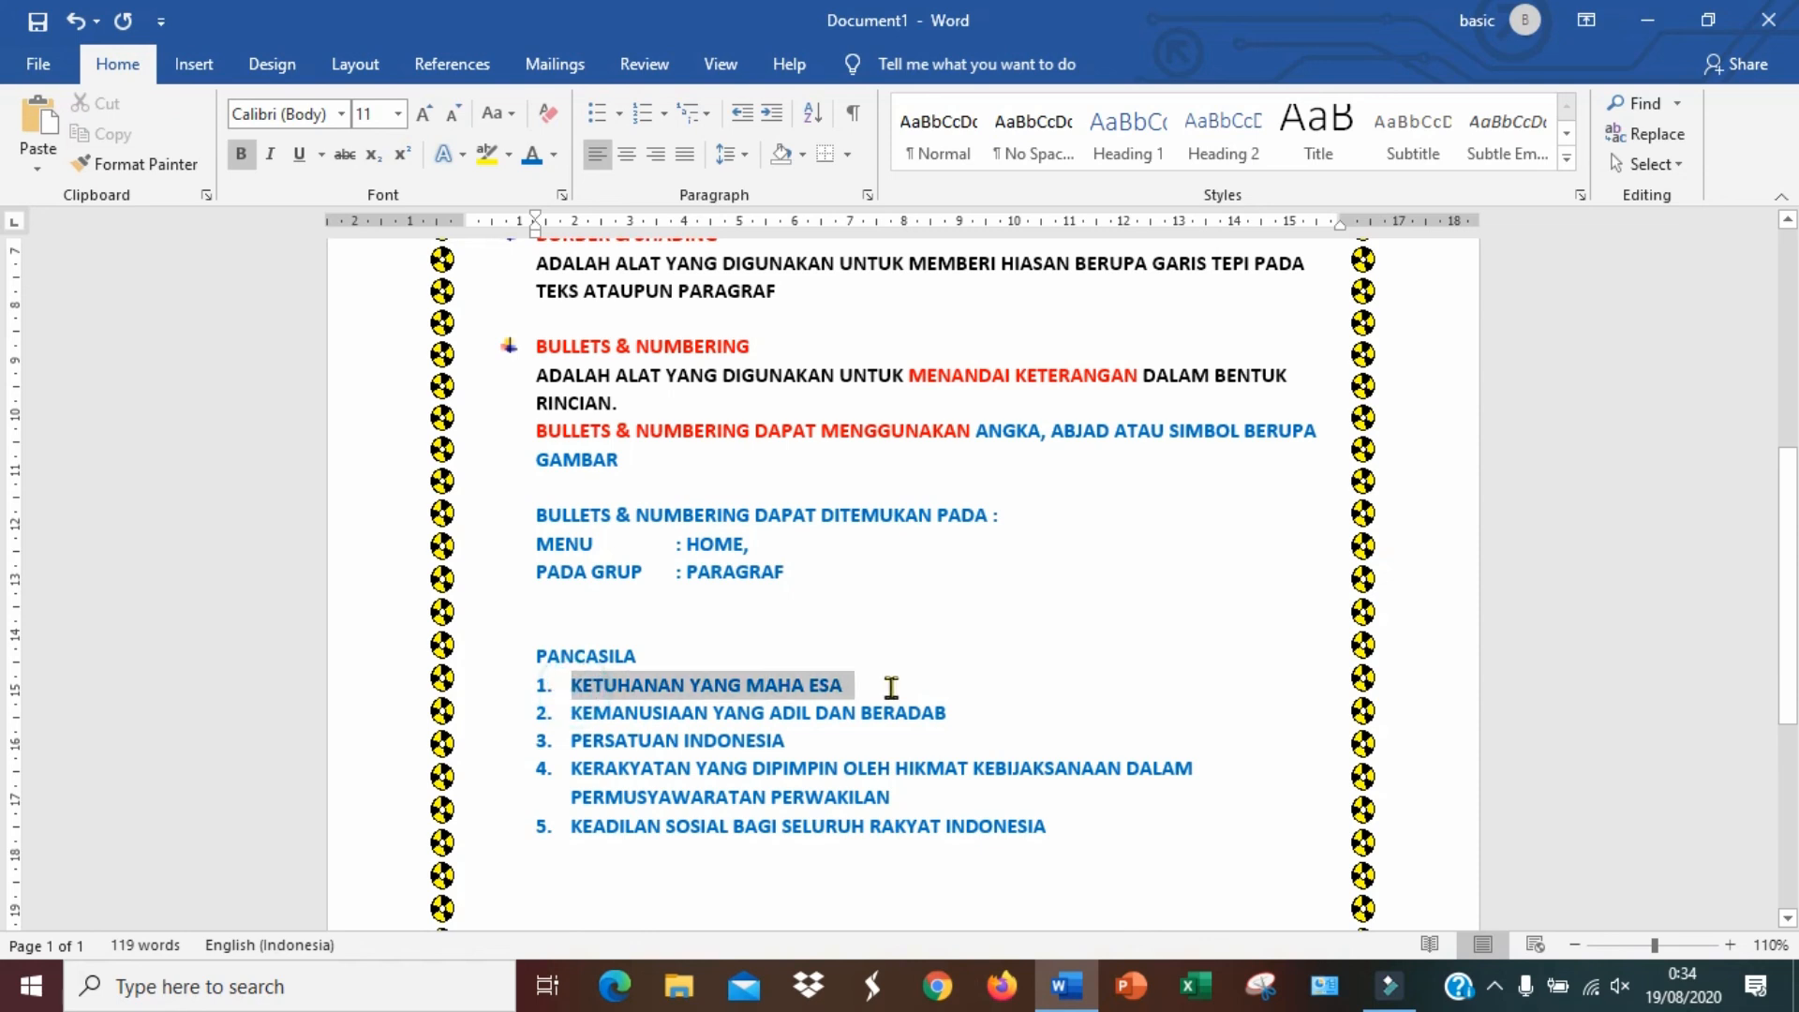
click(543, 692)
click(883, 740)
drag(985, 714, 623, 714)
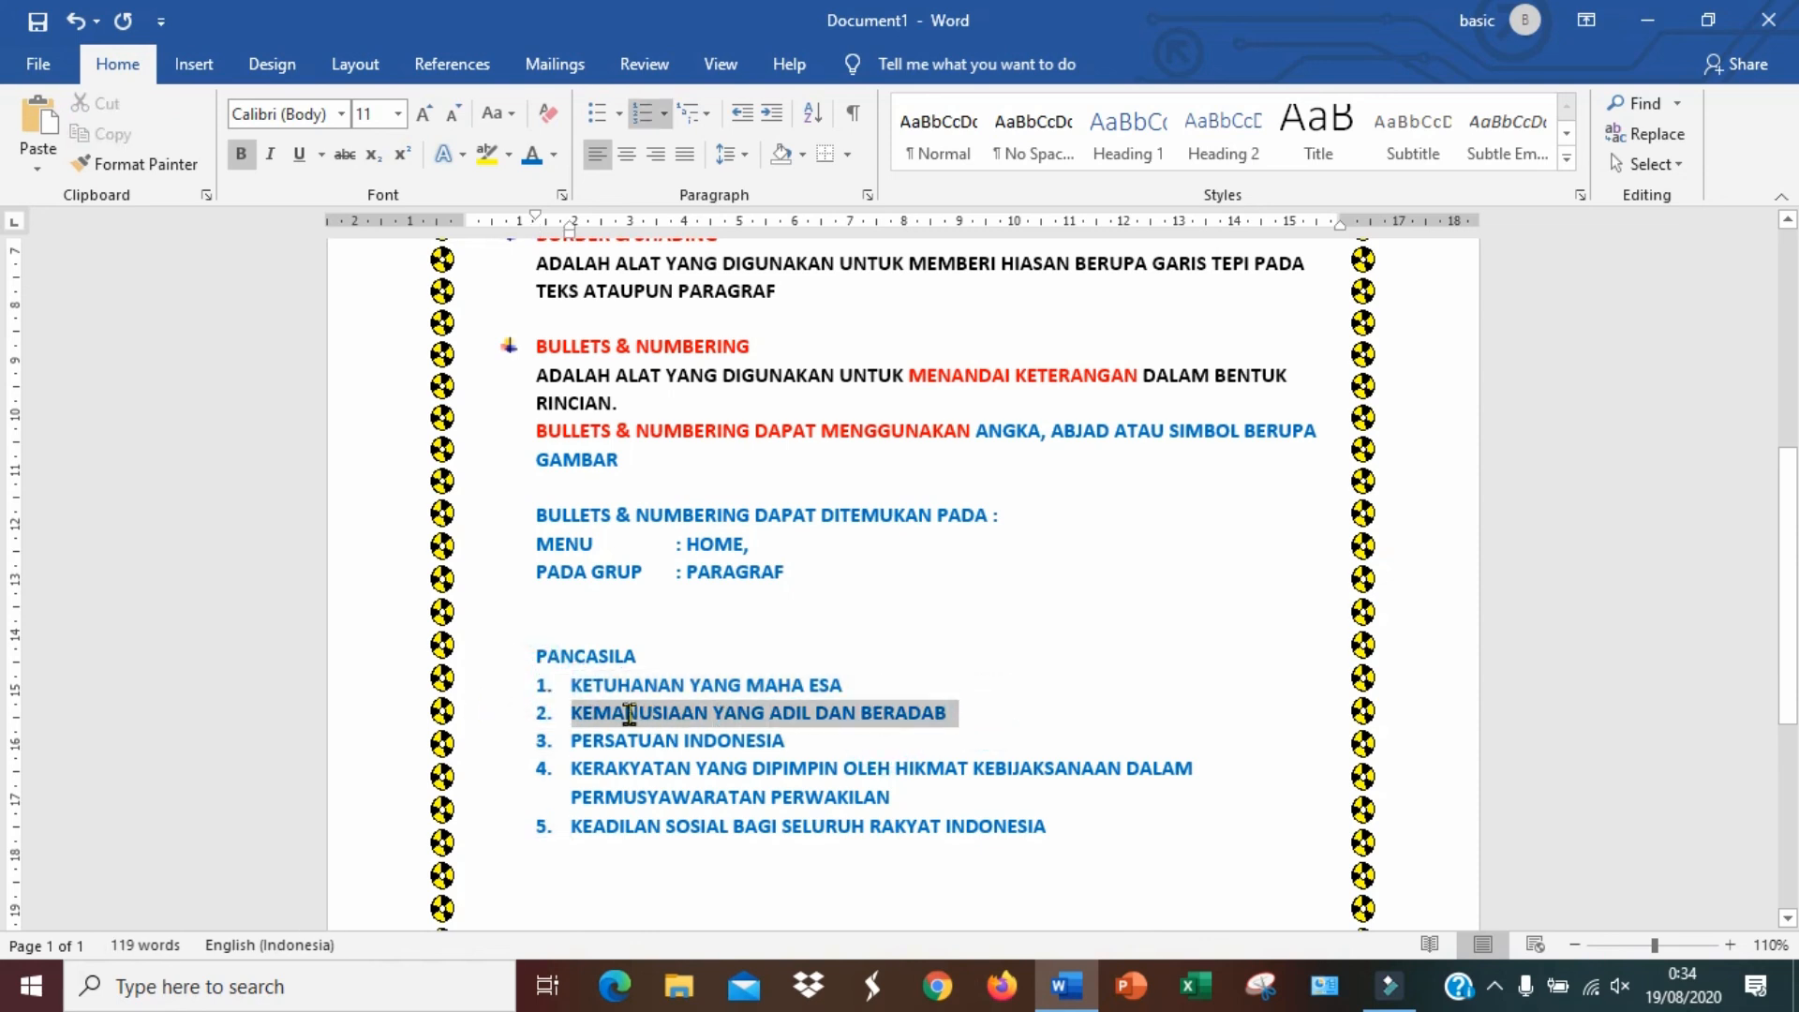
click(545, 714)
drag(800, 740, 592, 749)
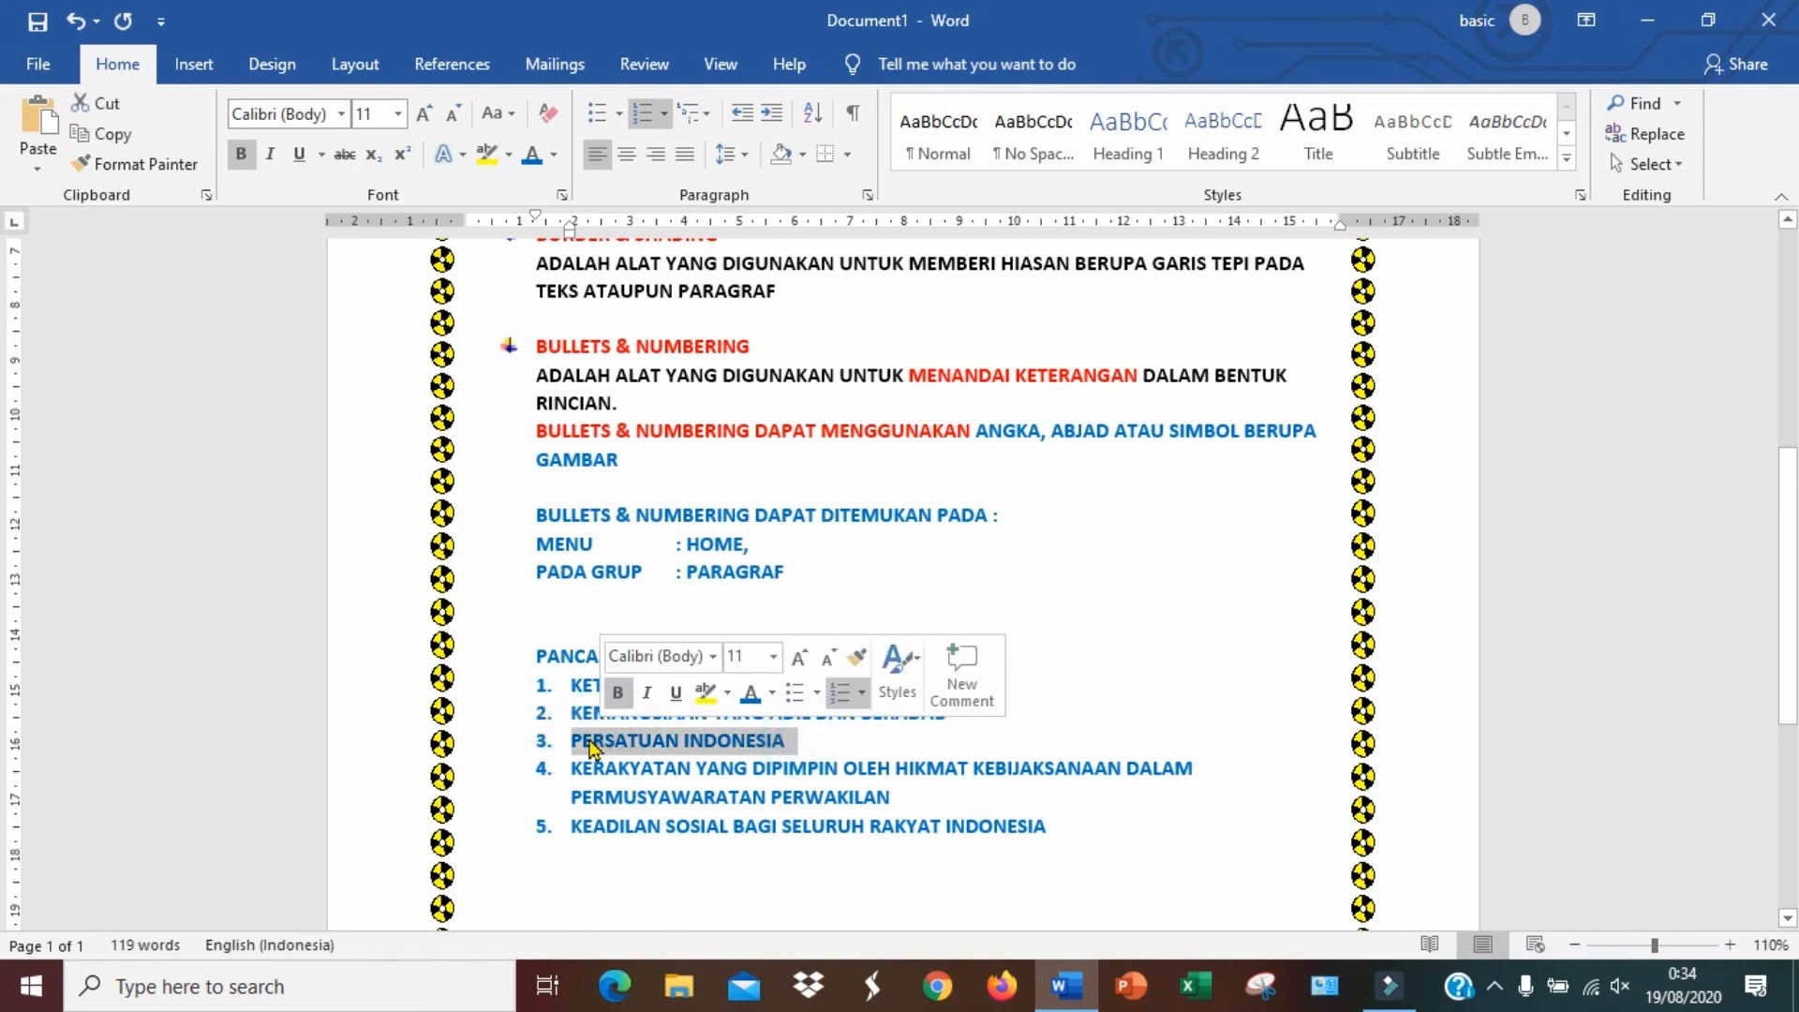
click(545, 741)
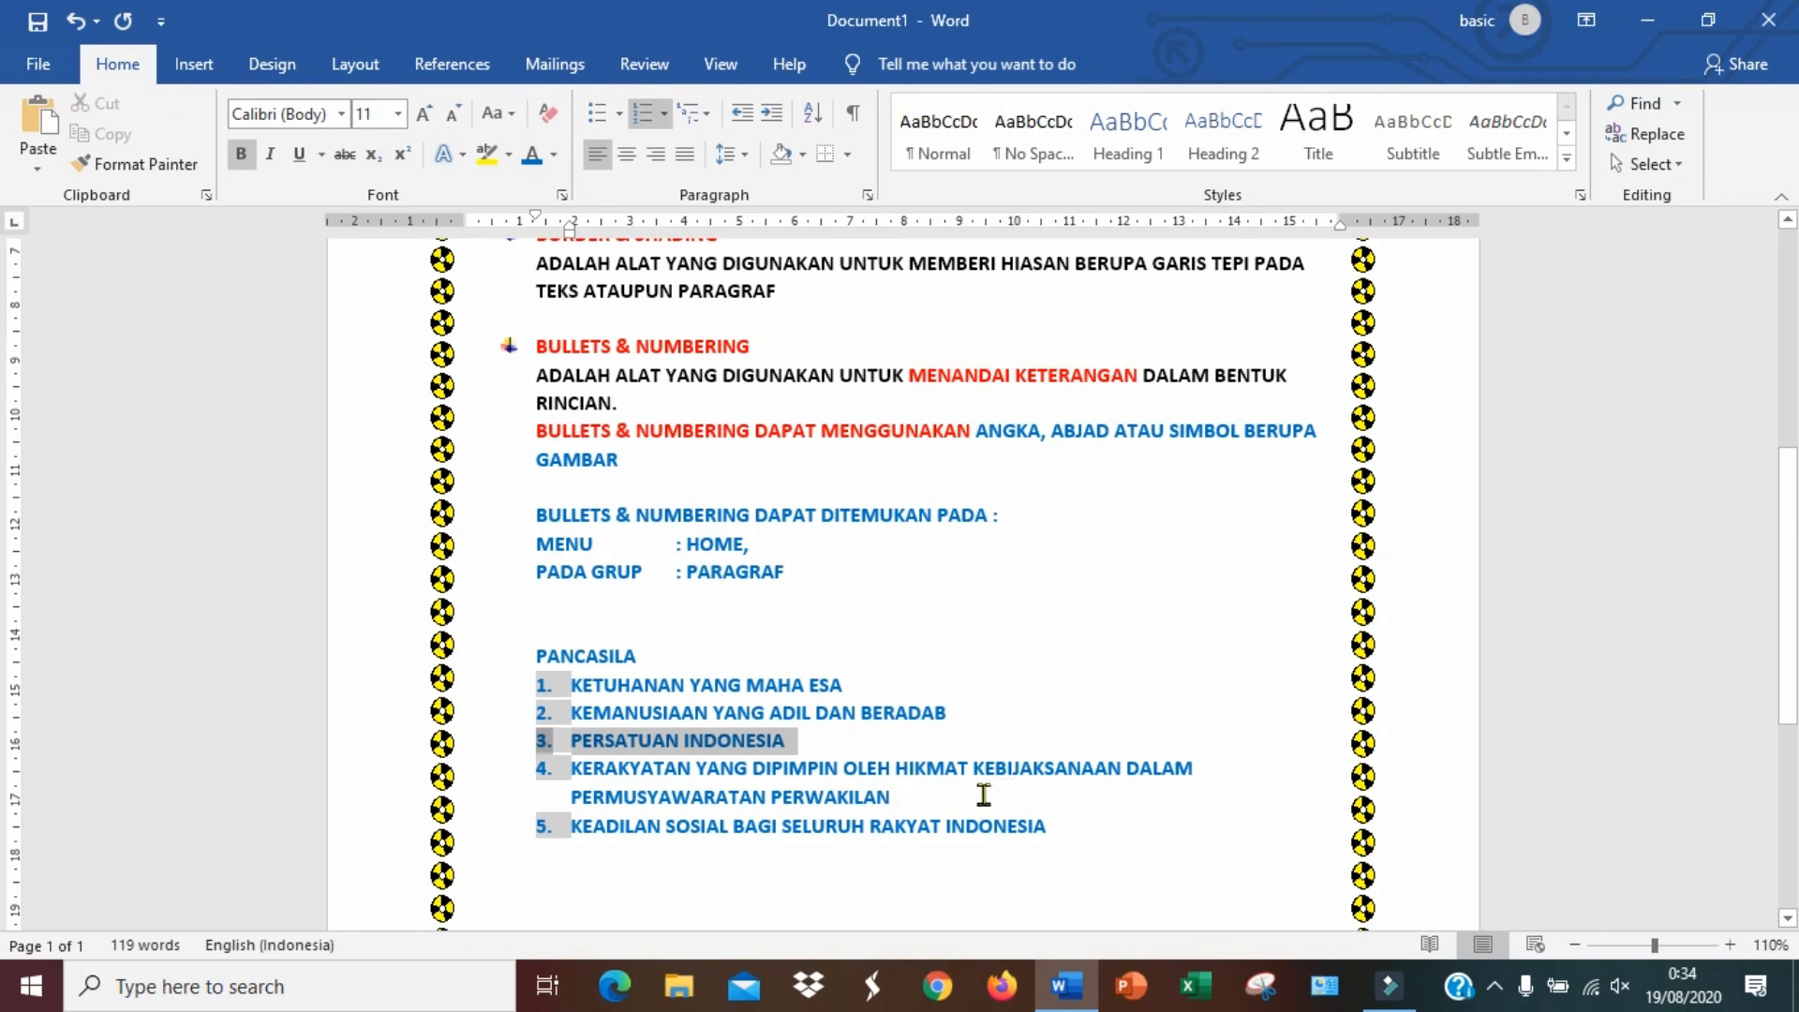
drag(903, 798, 593, 770)
click(740, 827)
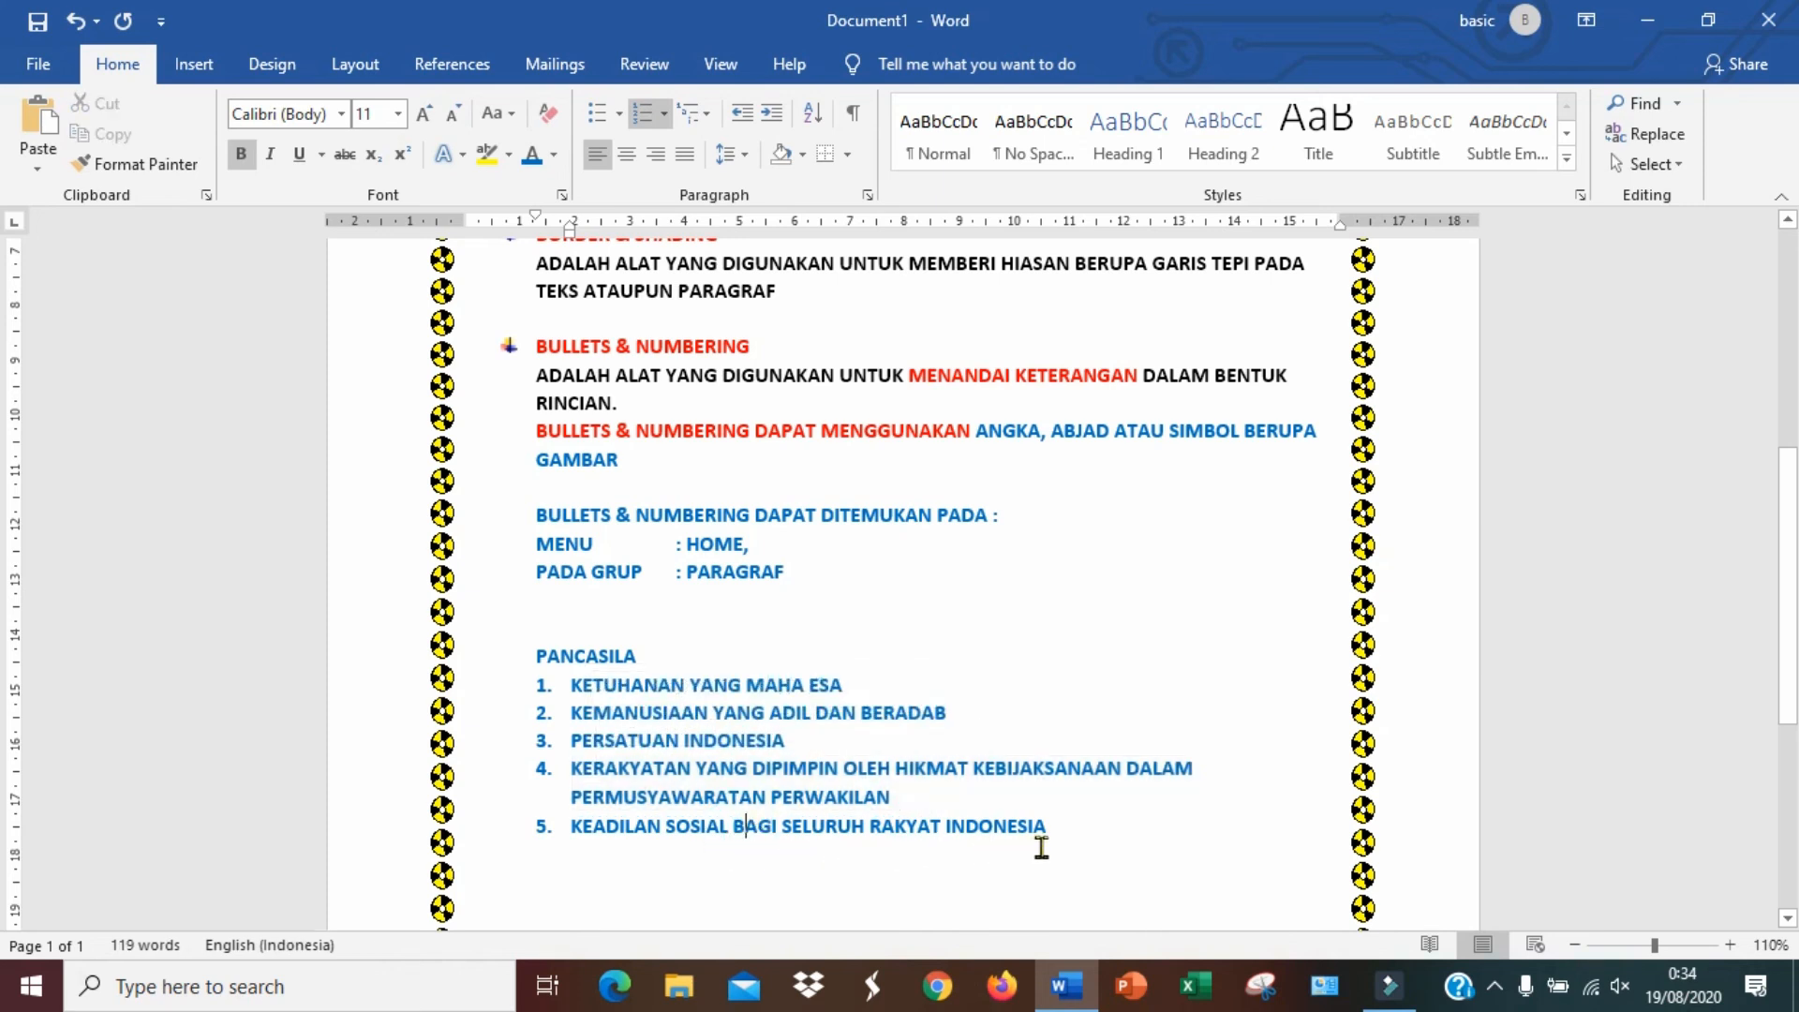
drag(1052, 829, 582, 837)
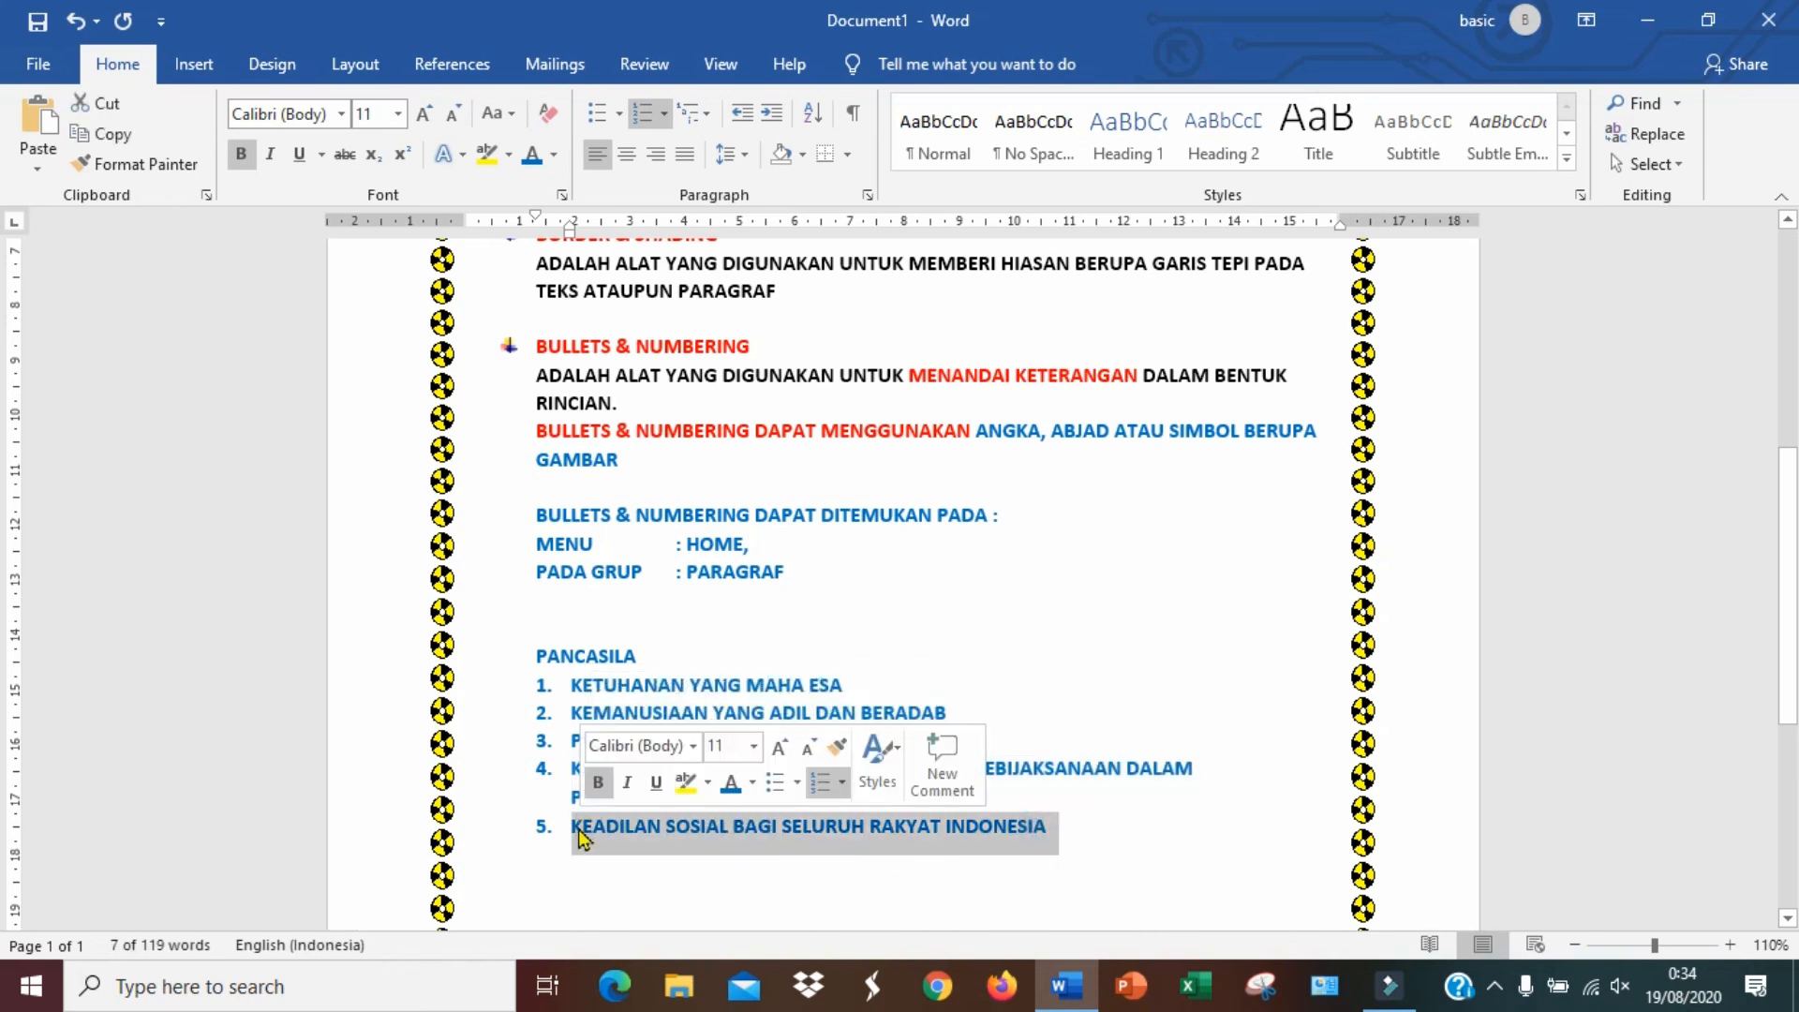
click(553, 834)
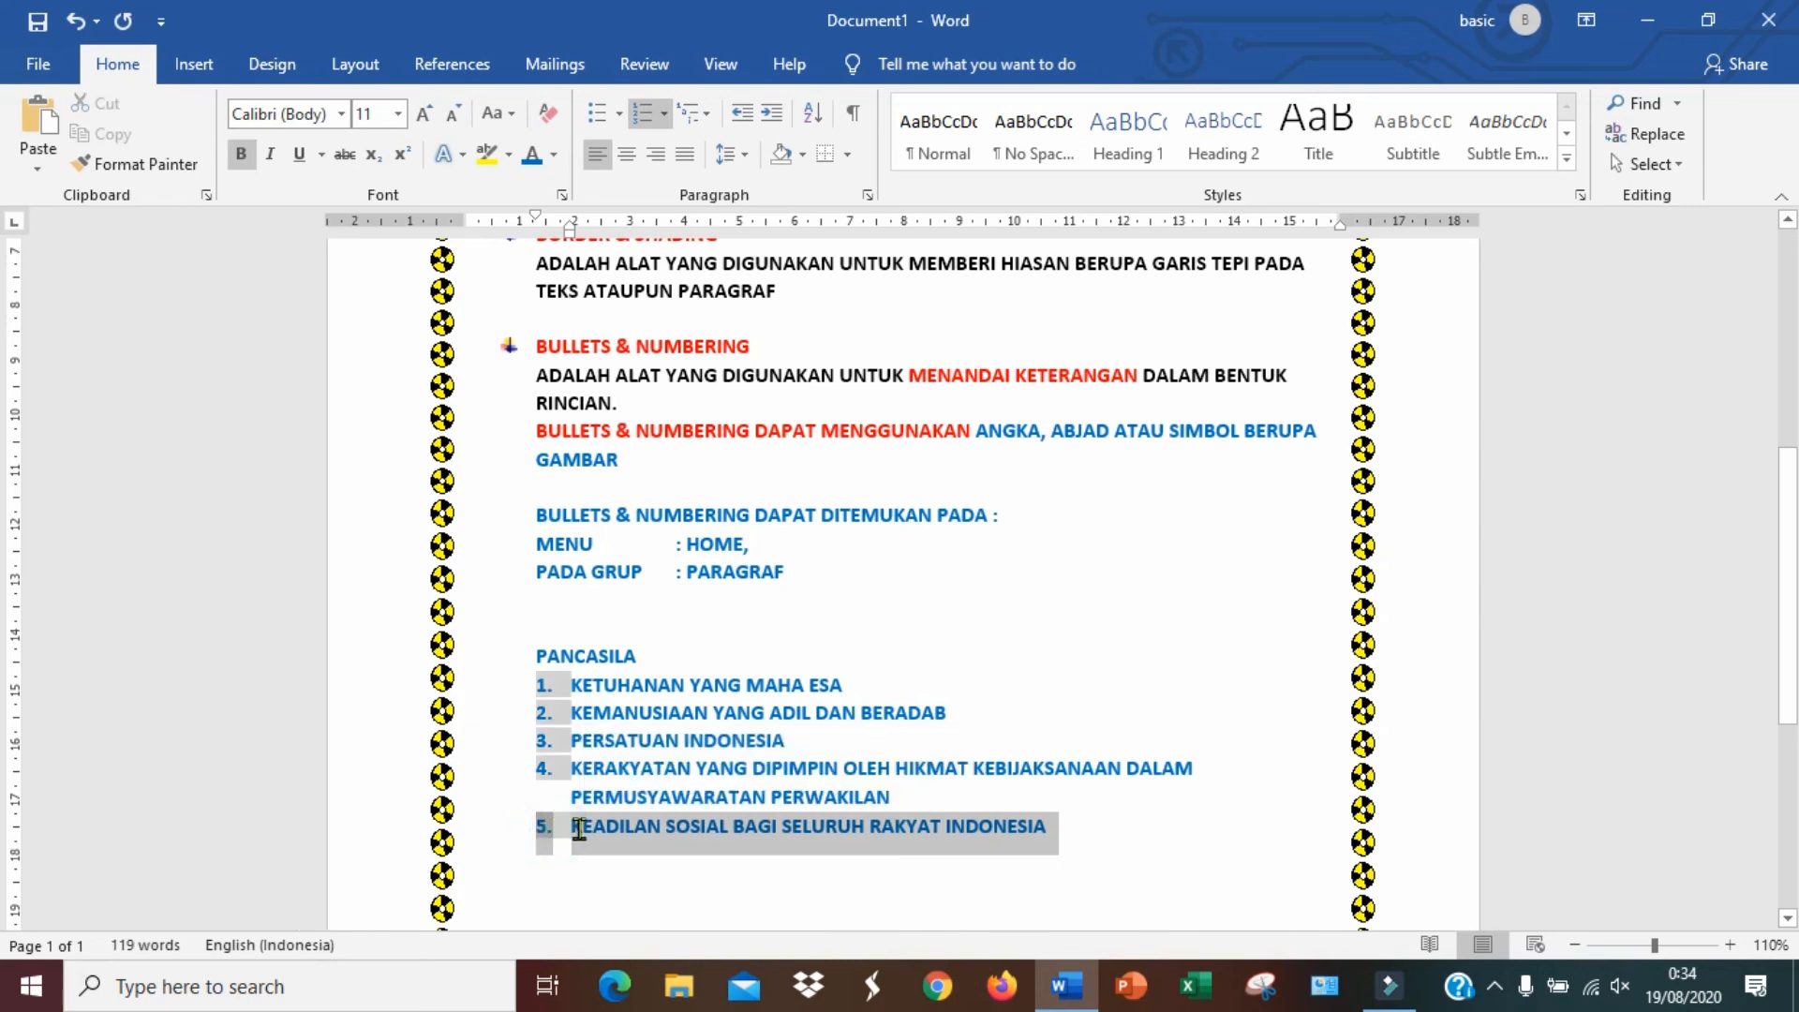
click(655, 829)
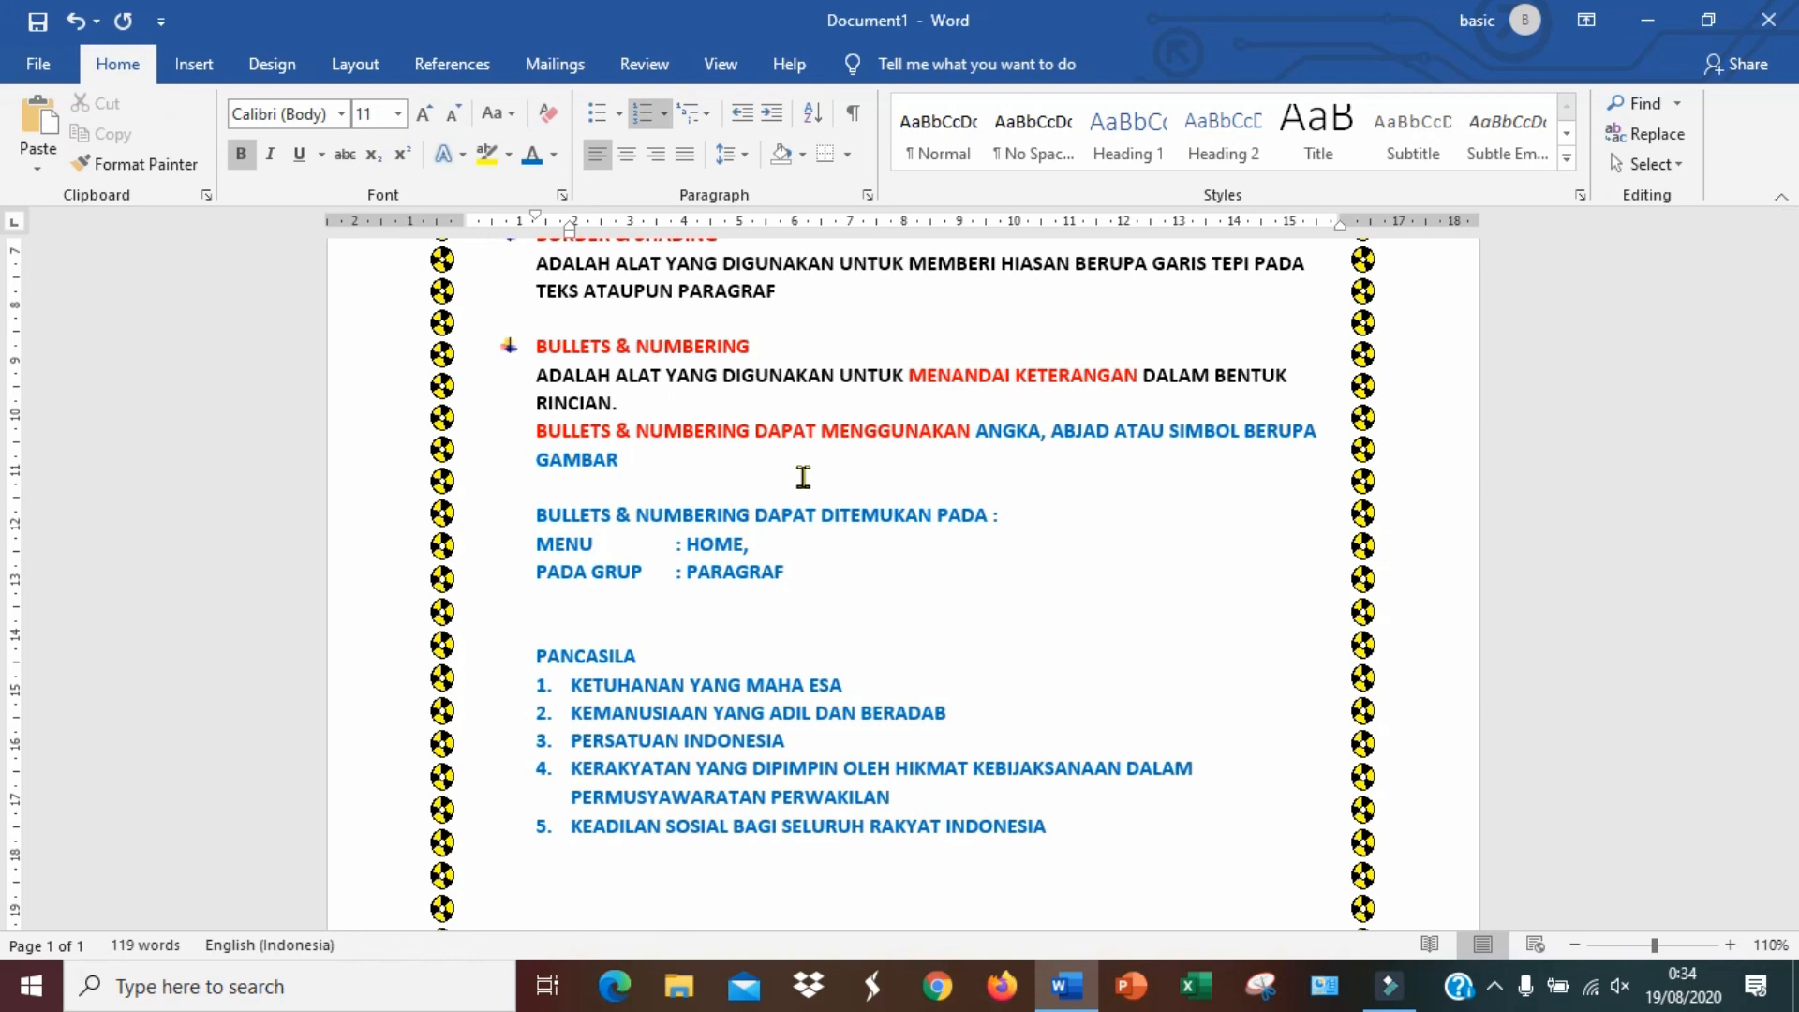
click(976, 431)
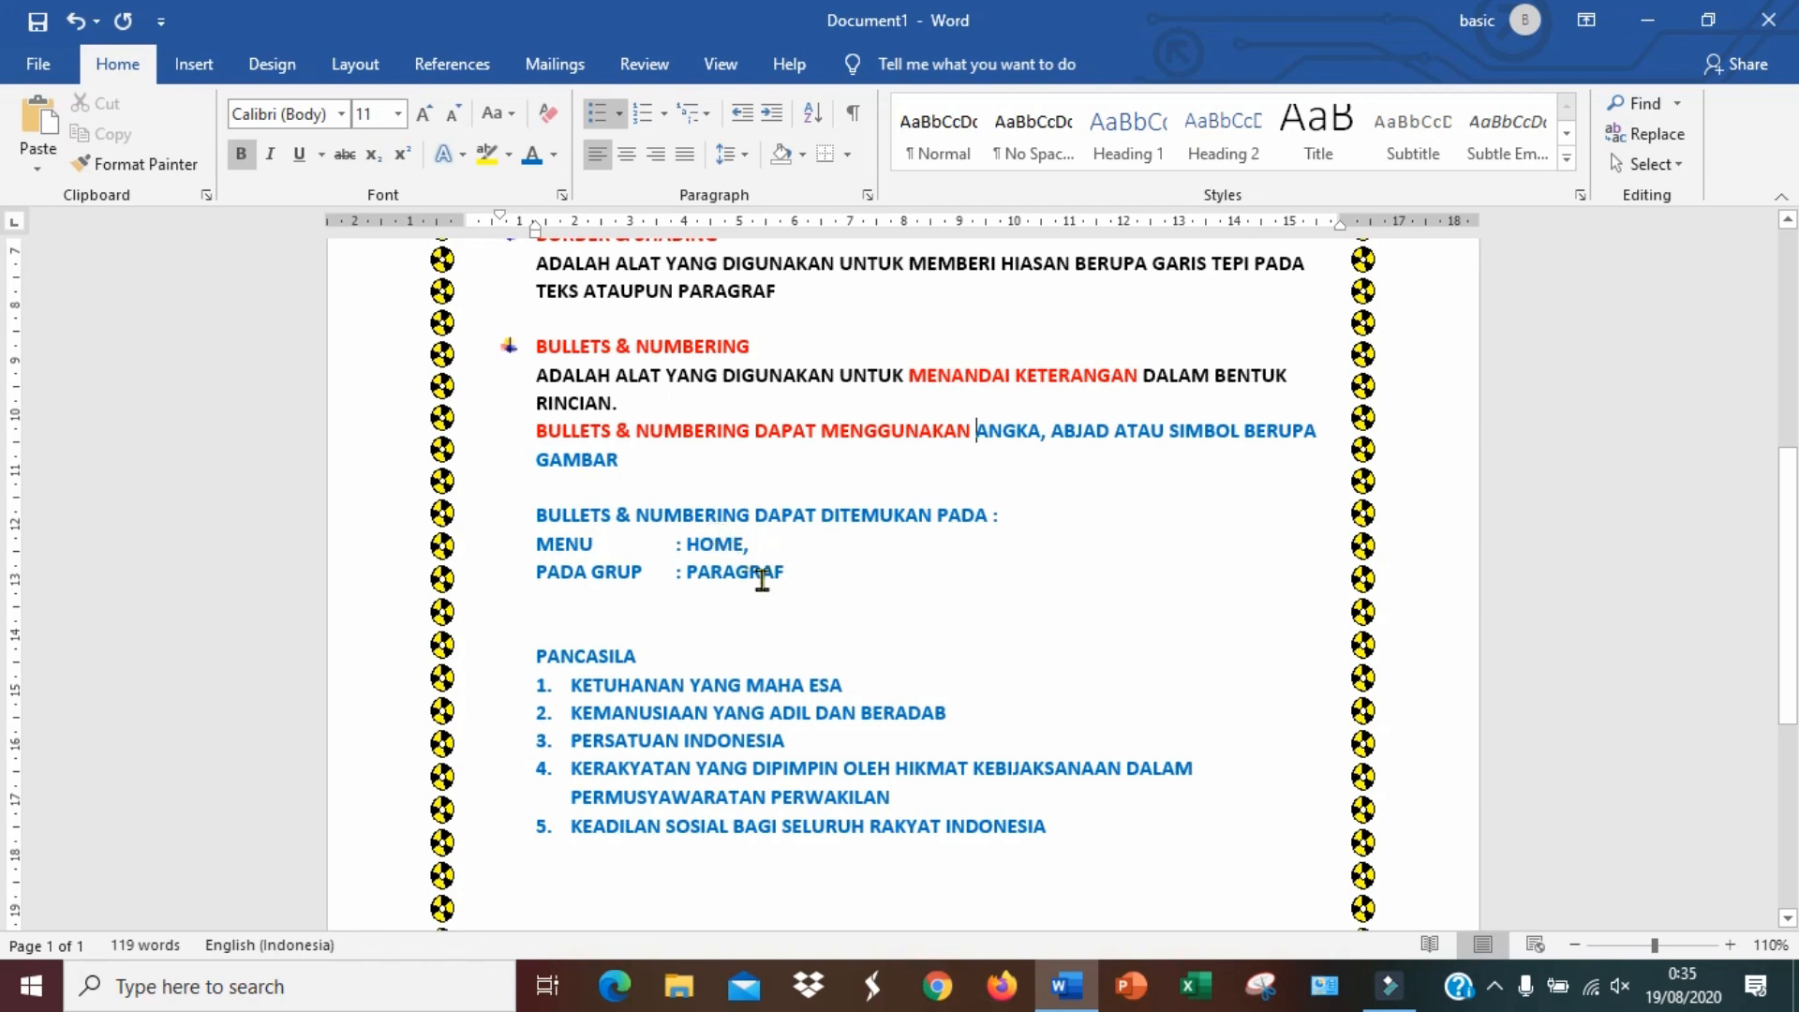
click(759, 545)
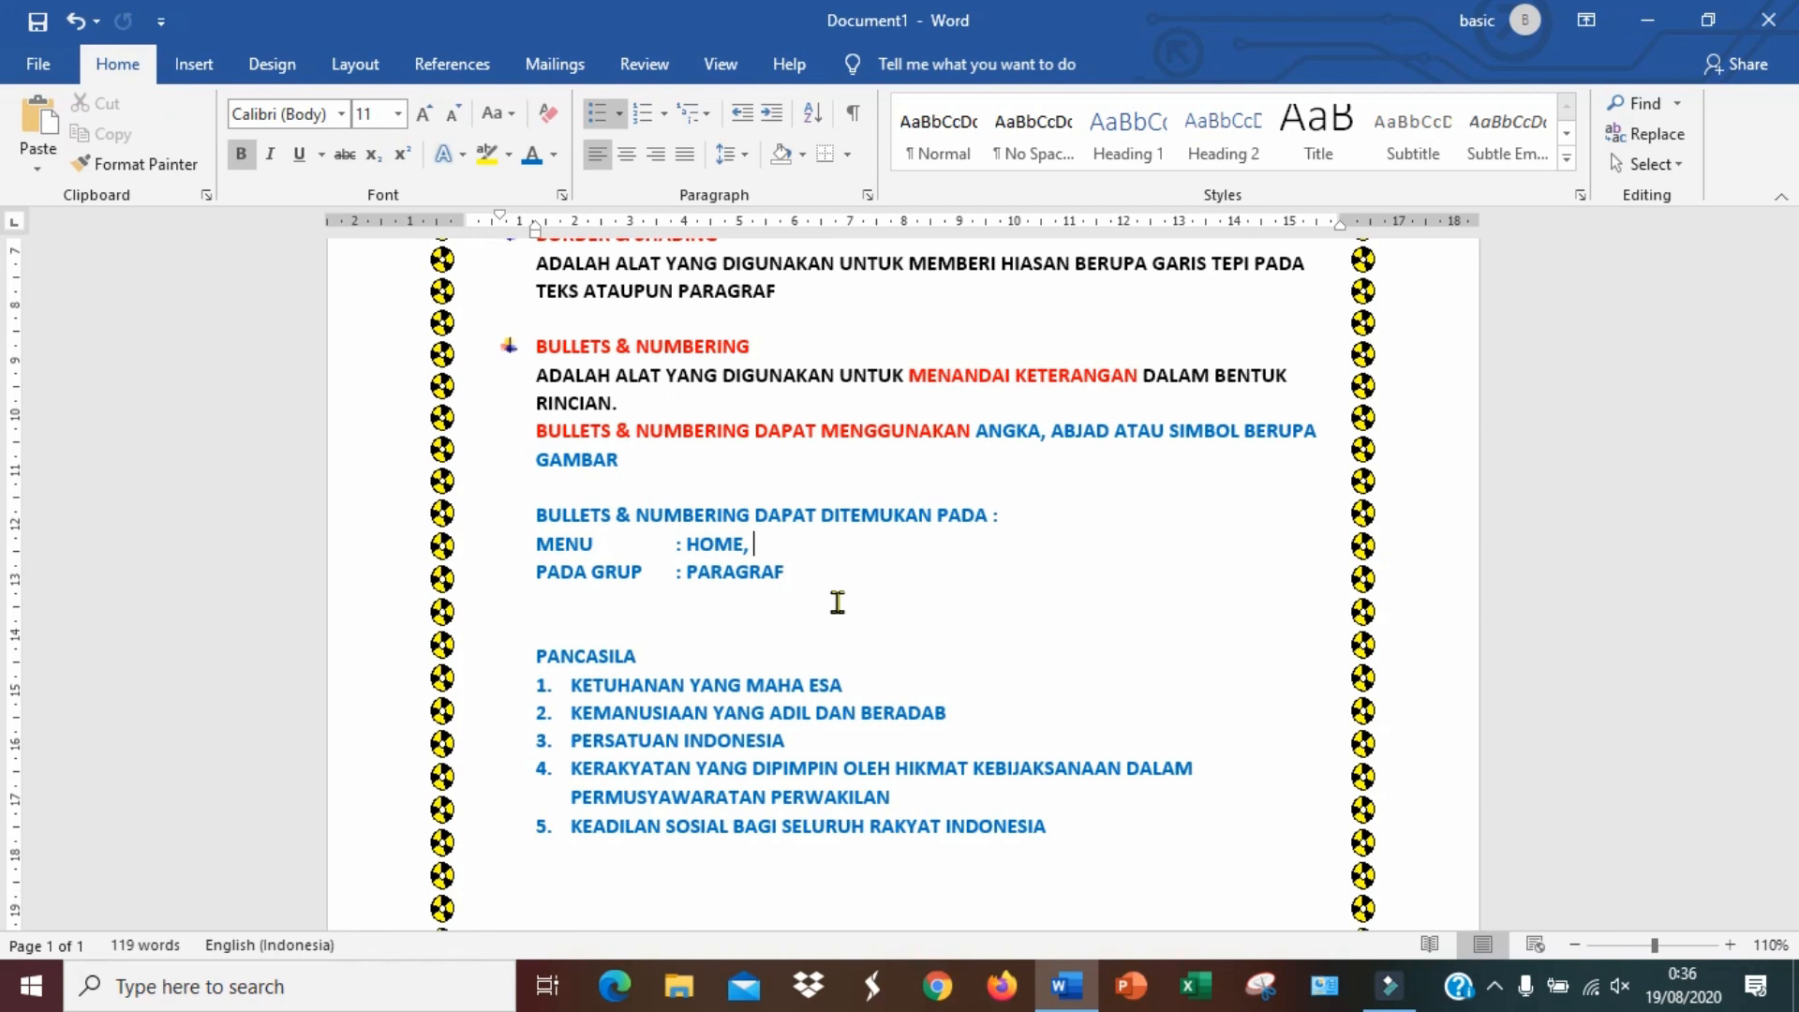
Select the PERATAAN PARAGRAF, BORDER & SHADING and BULLETS & NUMBERING headings in turn to review them
scroll(837, 601, up, 5)
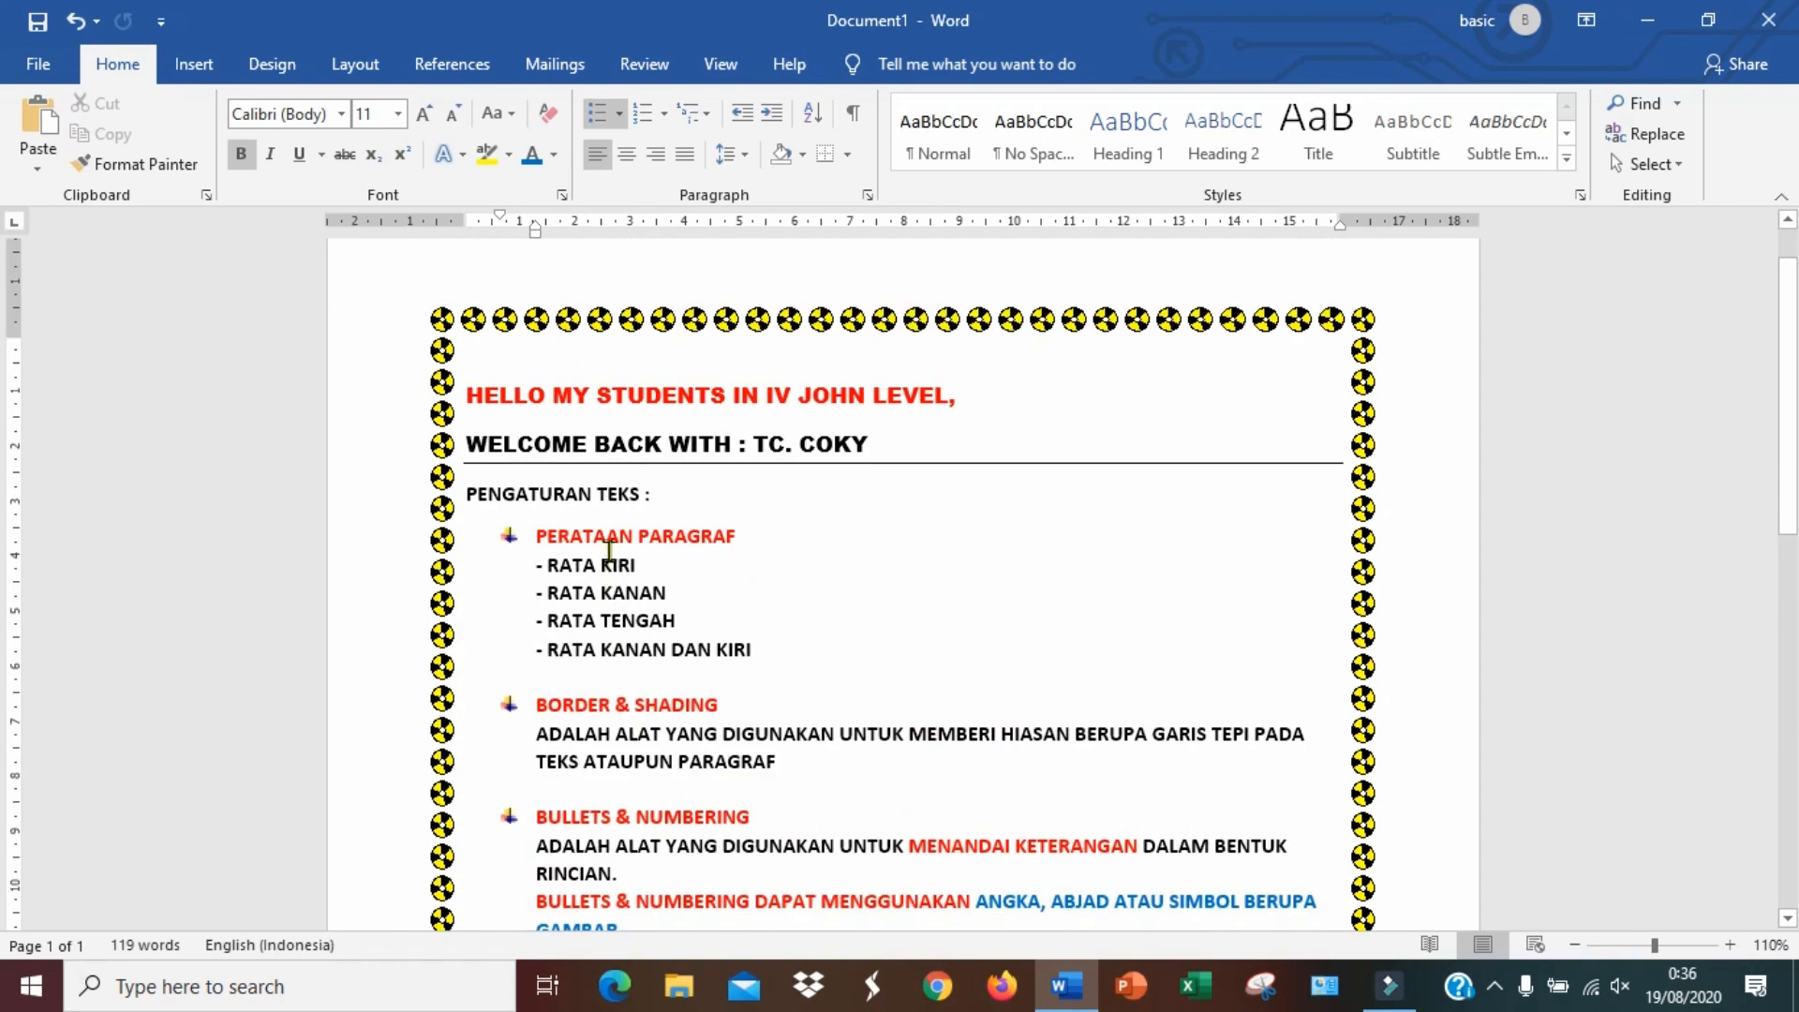
drag(537, 536, 752, 538)
drag(720, 705, 536, 705)
scroll(817, 808, down, 2)
drag(751, 683, 553, 689)
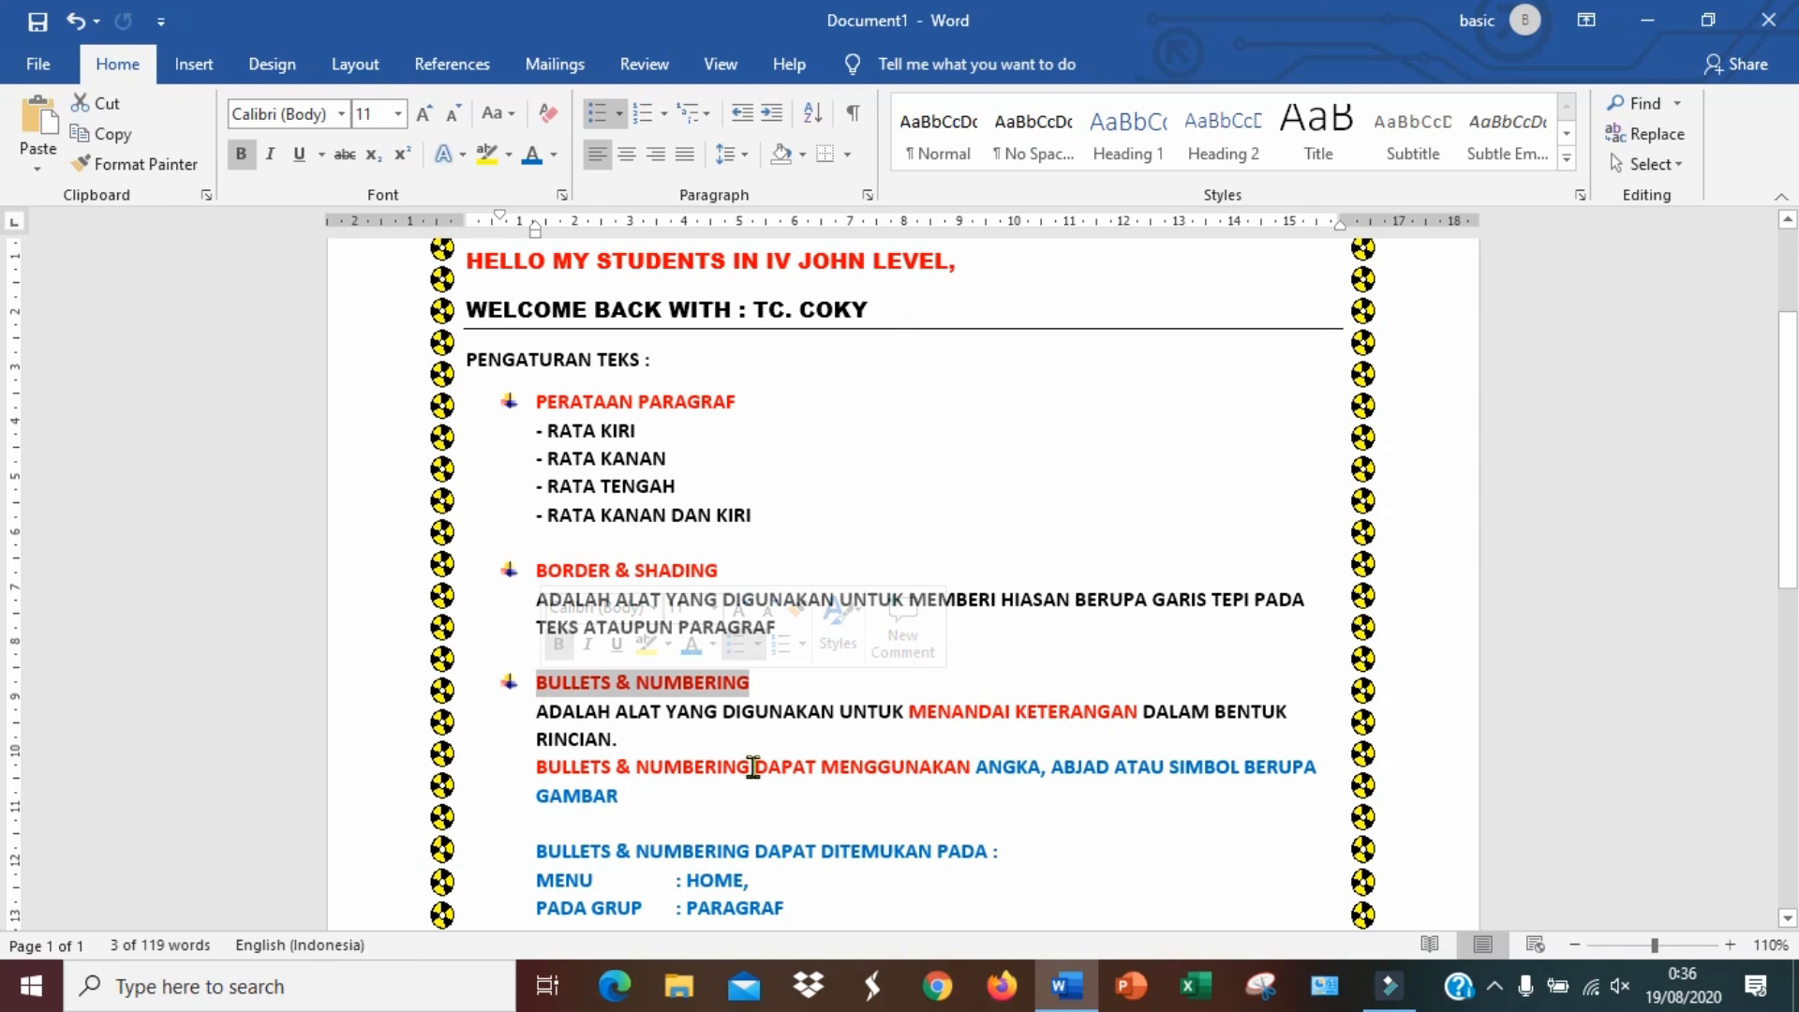
click(892, 793)
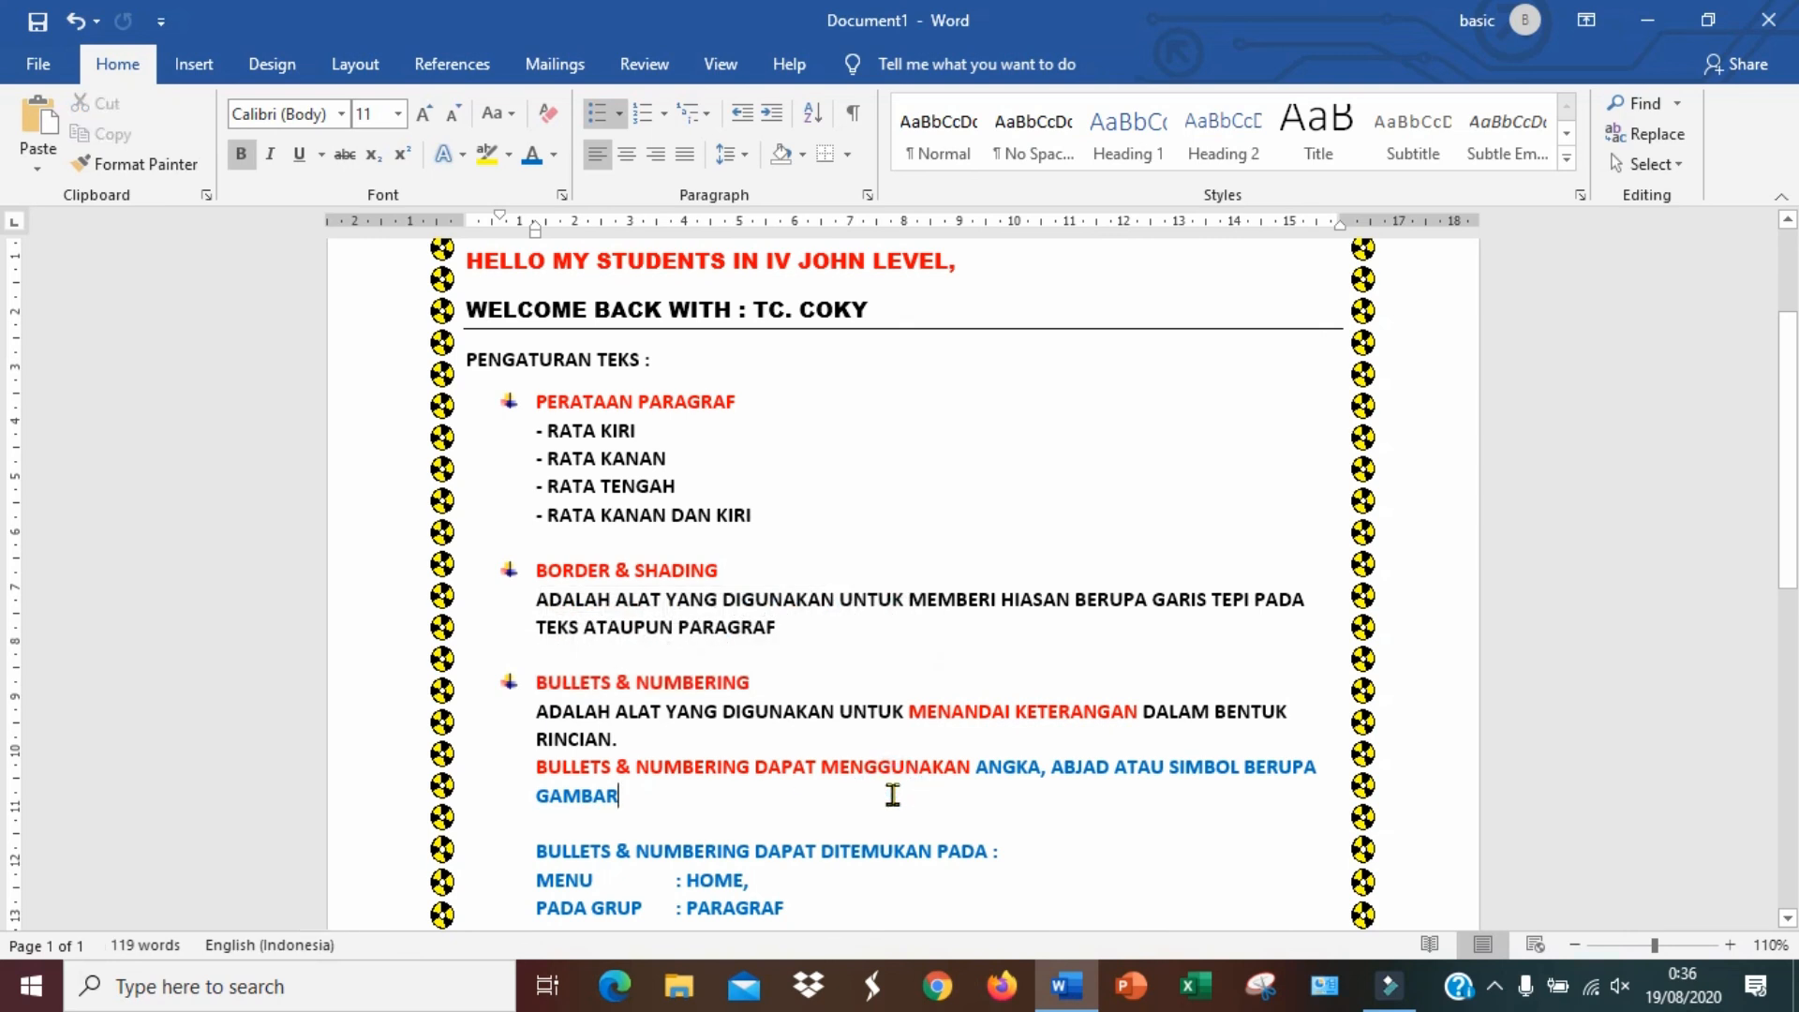
scroll(892, 794, down, 3)
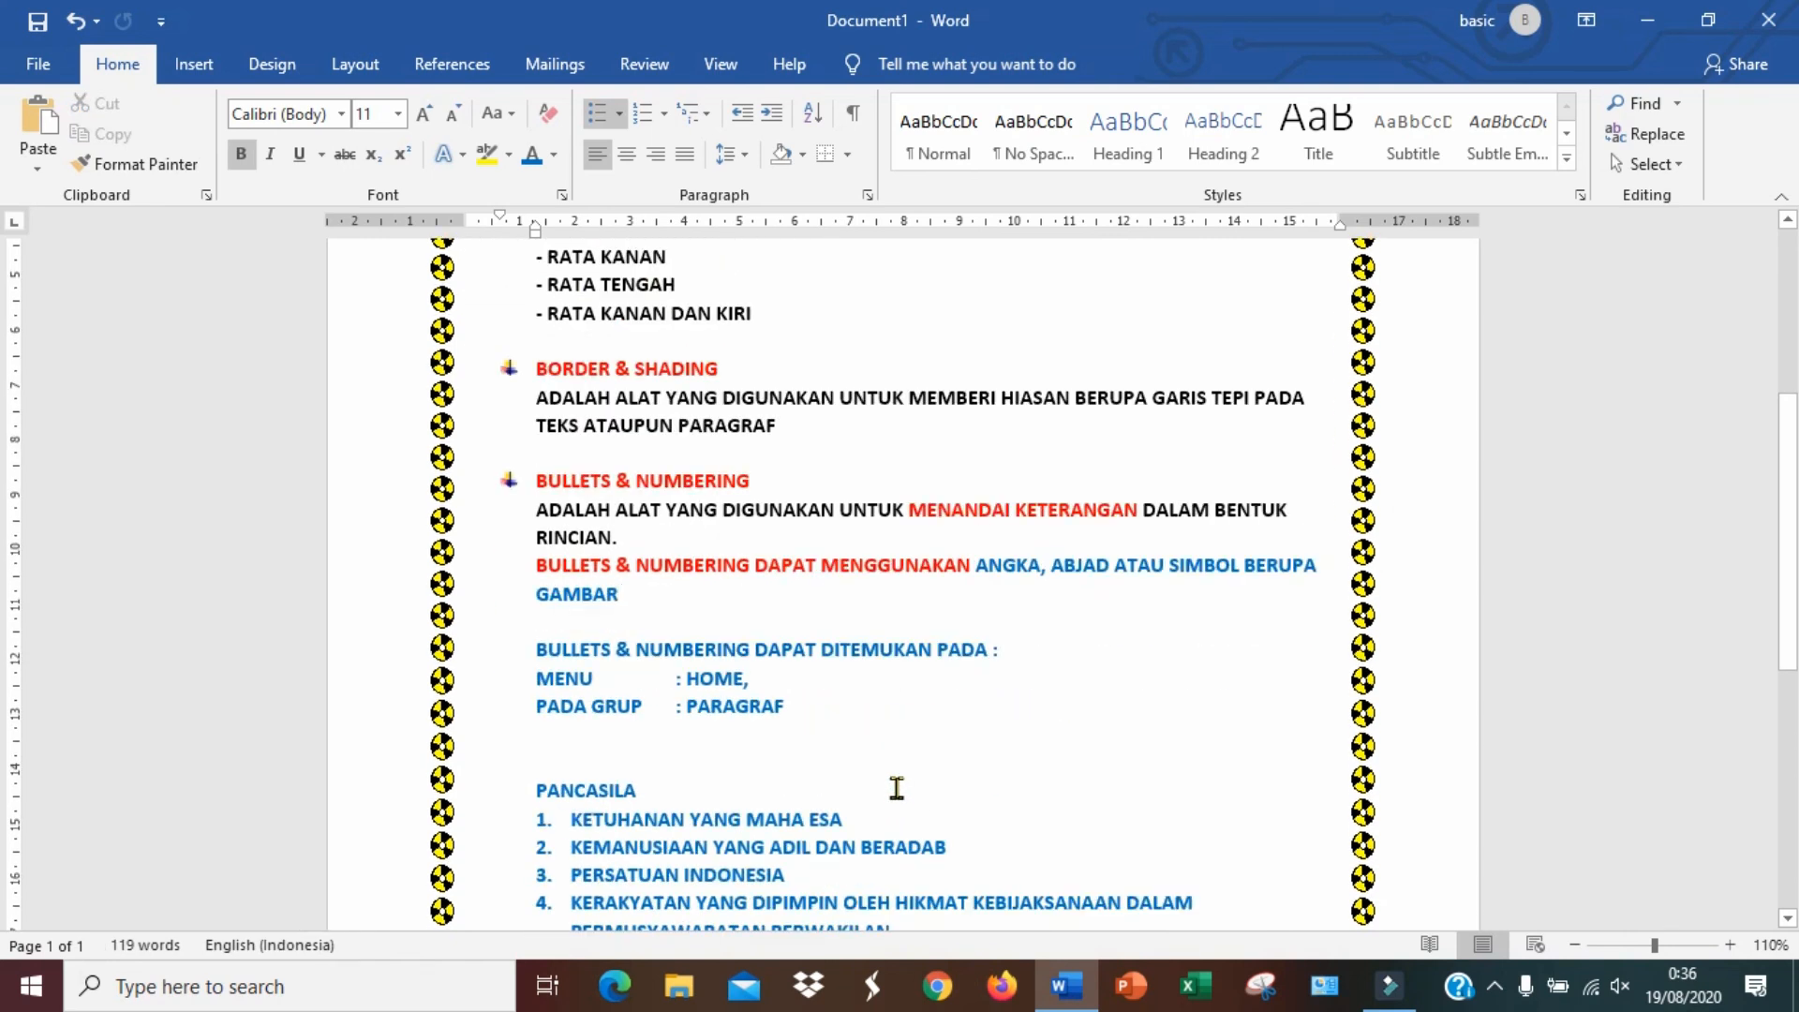